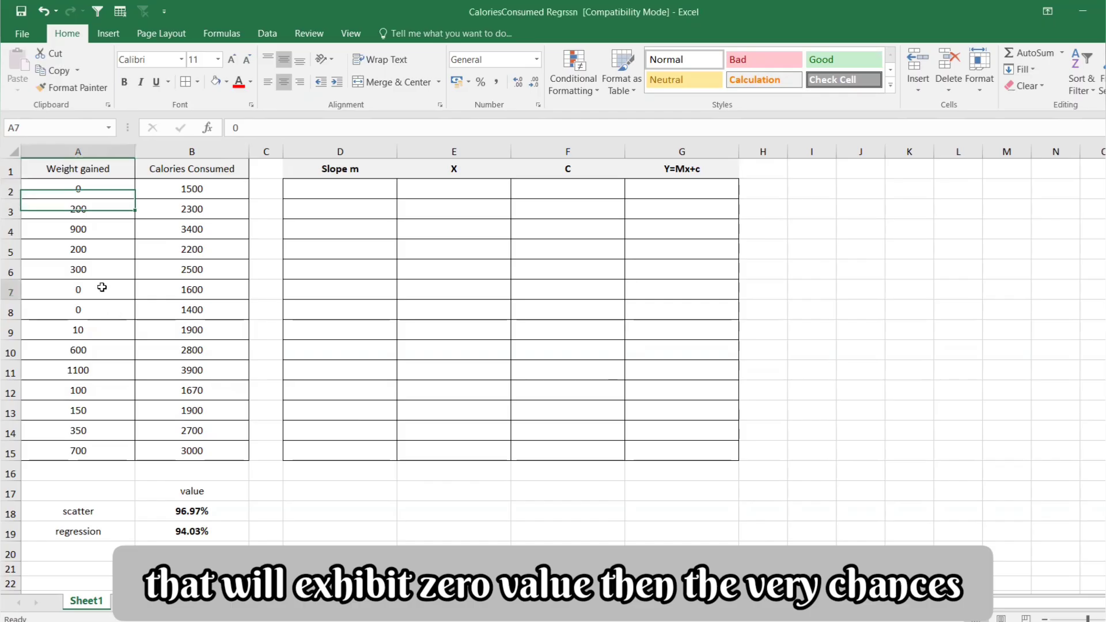
Color the zero values in the Weight gained column (A2, A7 and A8) with red font.
drag(102, 288, 103, 311)
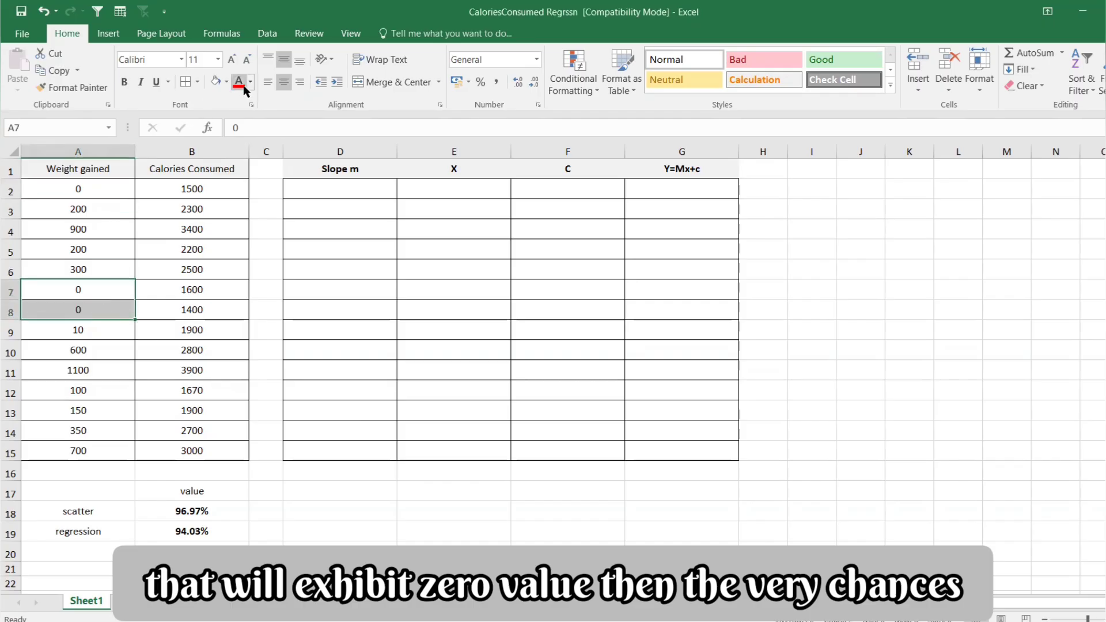
click(89, 188)
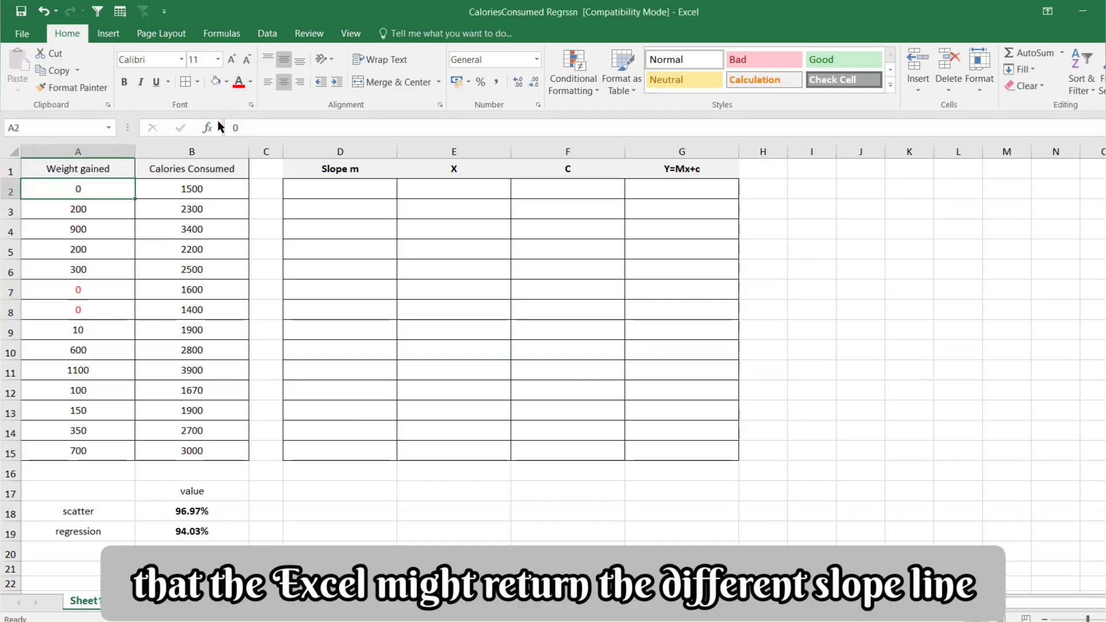
click(238, 84)
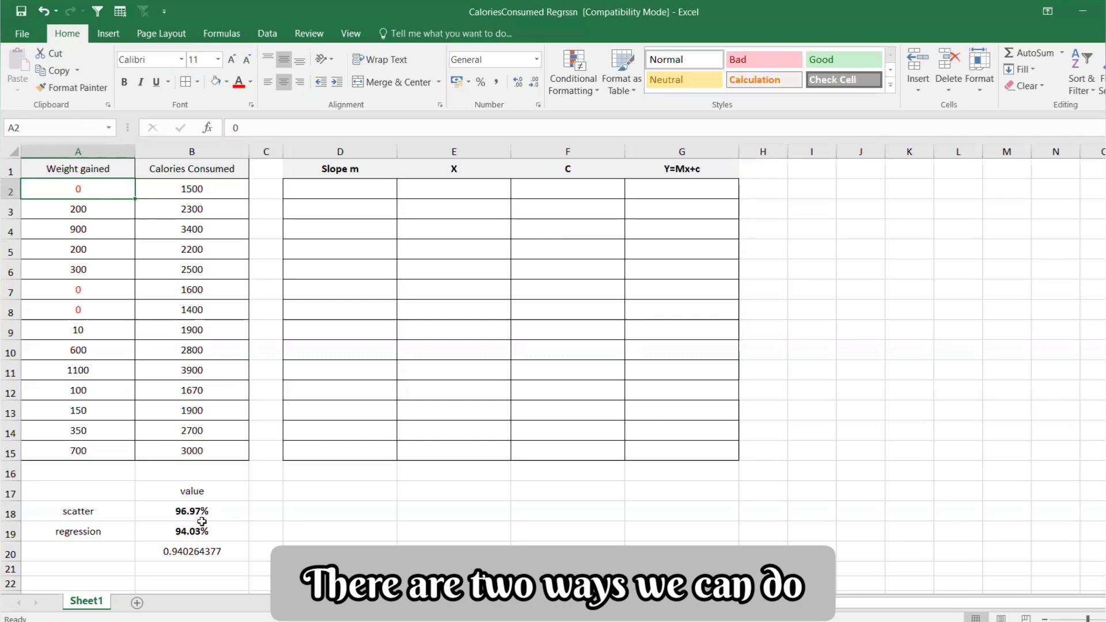
Clear the scatter and regression values in B18:B19, and calculate the scatter value in B18 with =CORREL(A2:A15,B2:B15).
drag(202, 522, 202, 527)
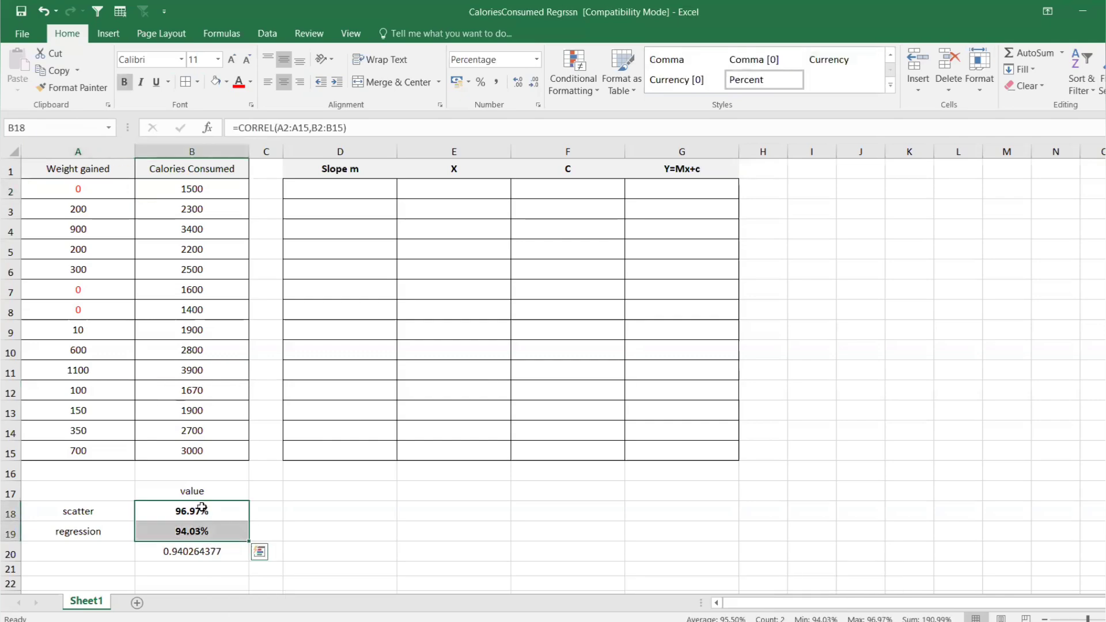
key(Delete)
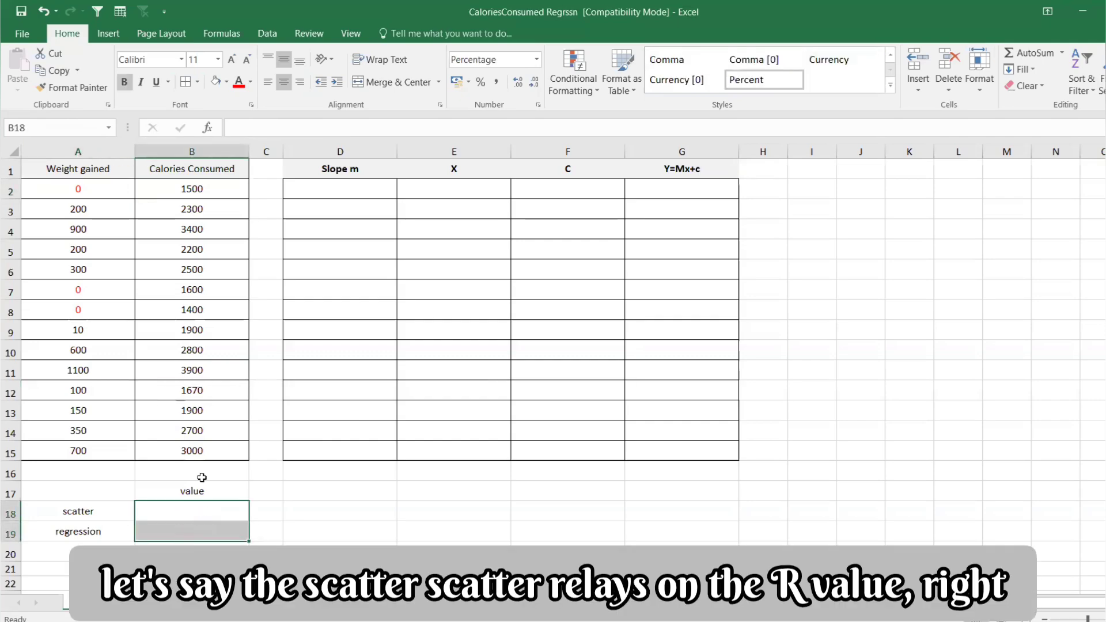
click(193, 508)
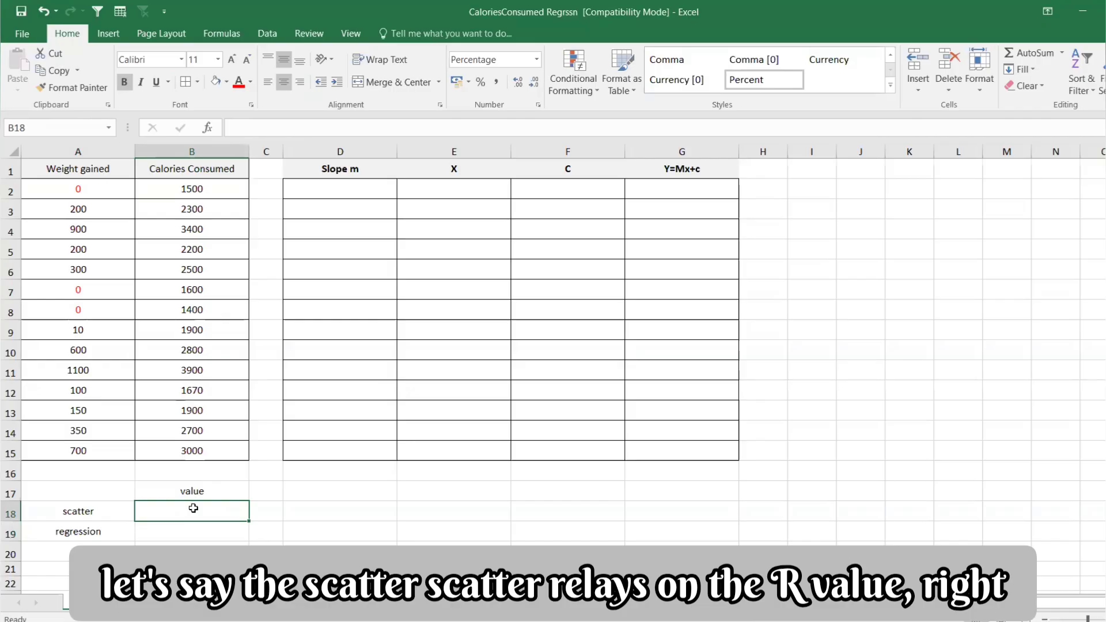
text(=c)
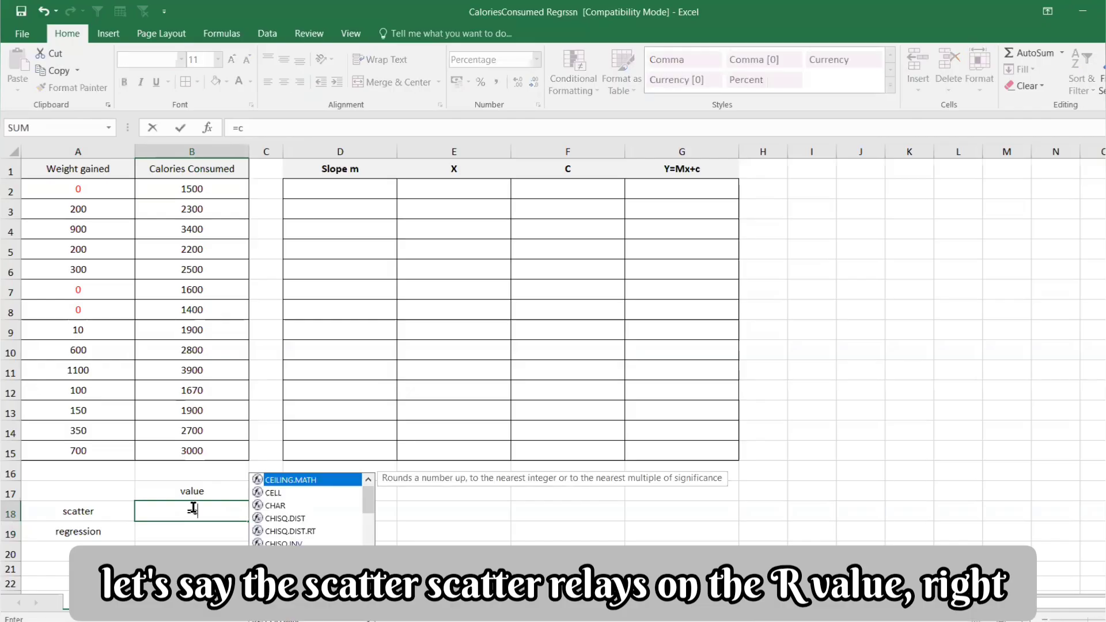
text(orre)
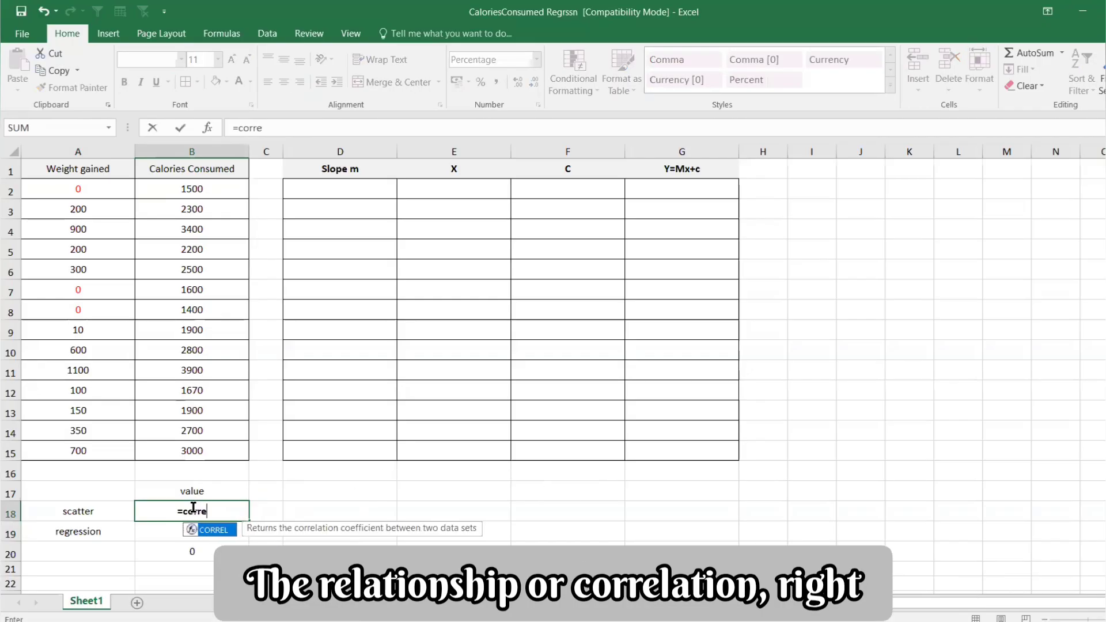
text(l)
key(Tab)
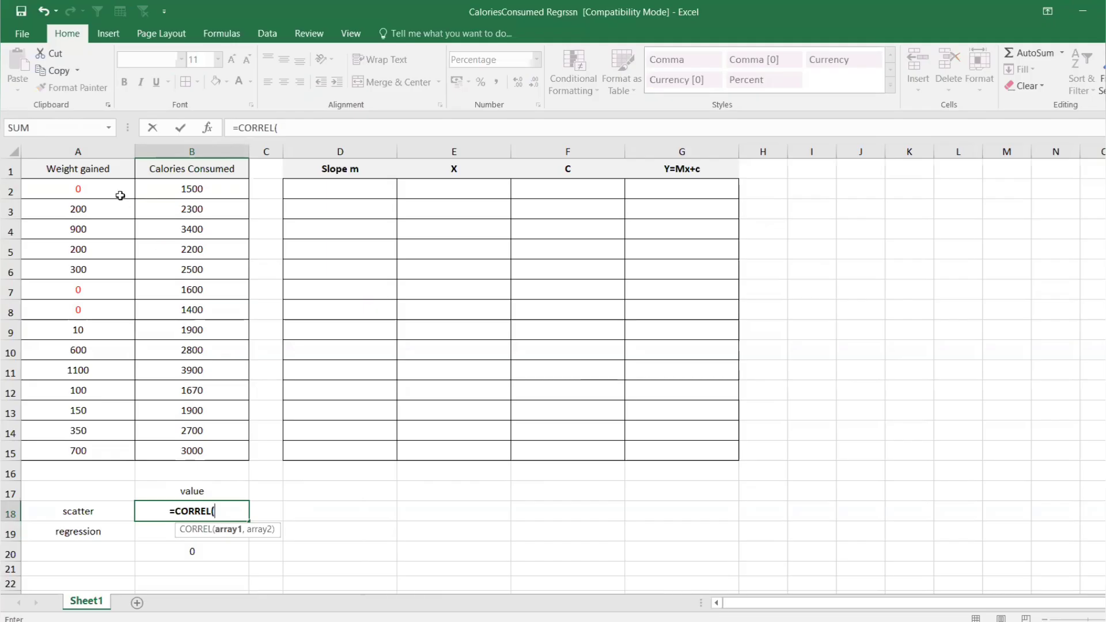
drag(120, 195, 101, 453)
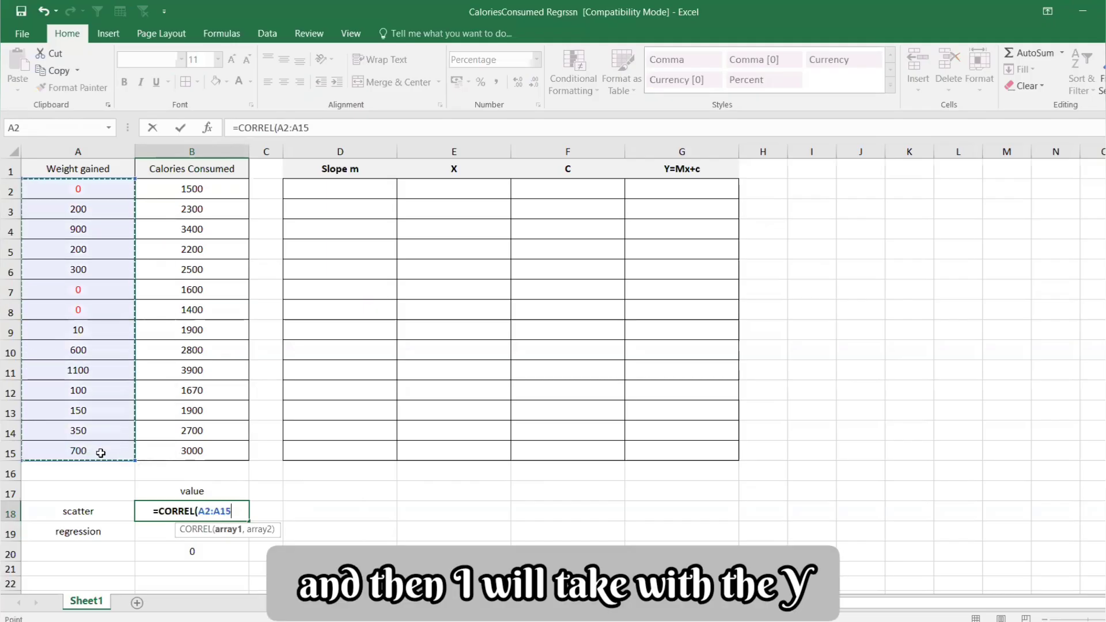
text(,)
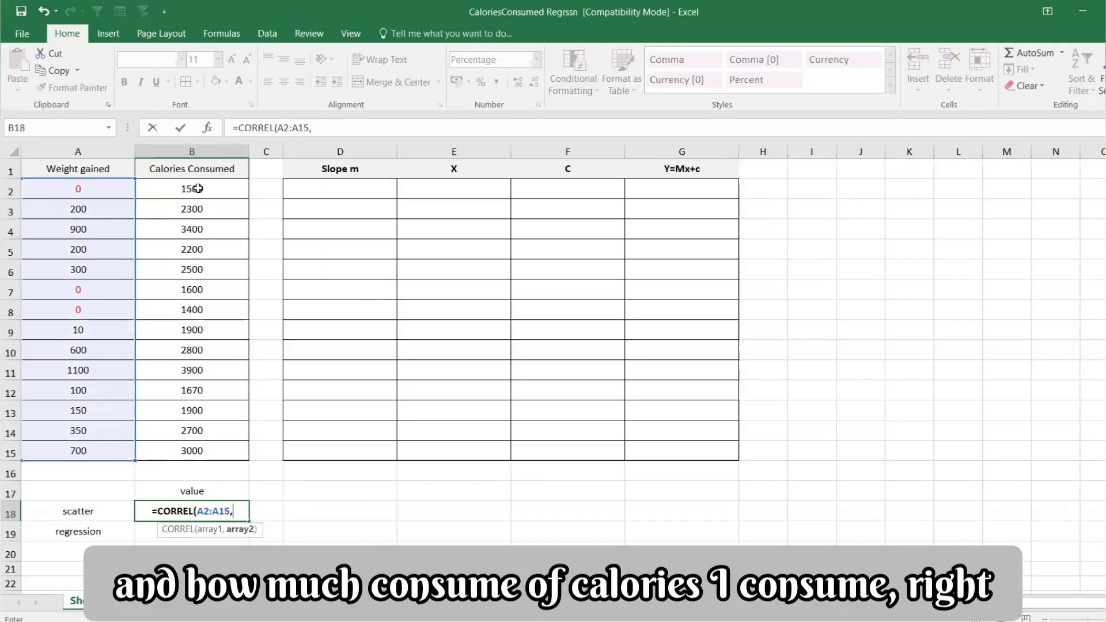
drag(198, 188, 190, 448)
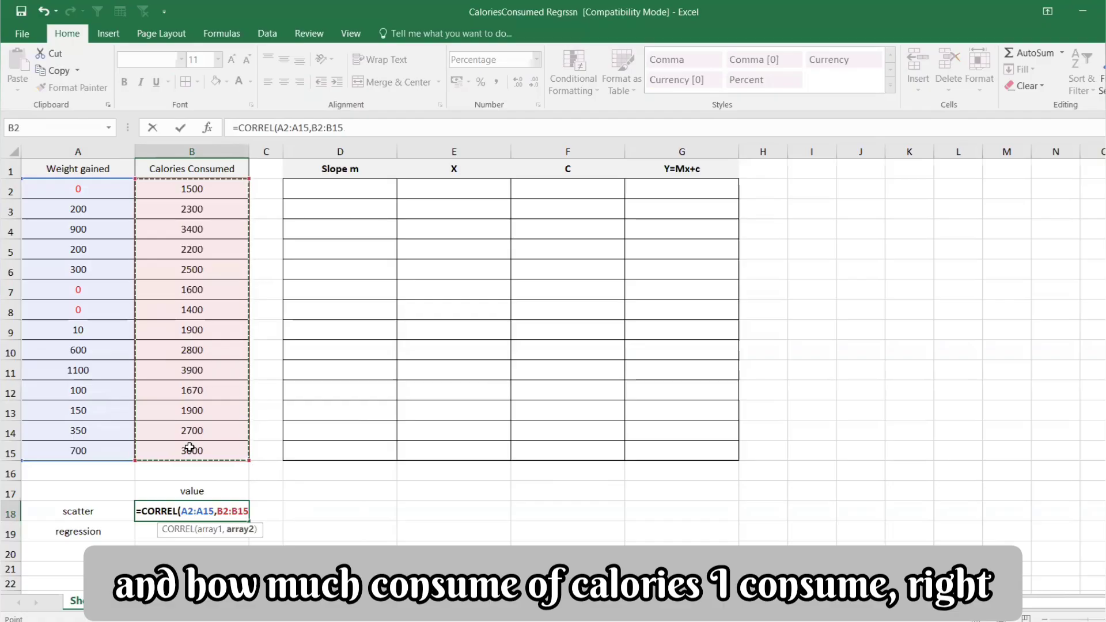
key(Return)
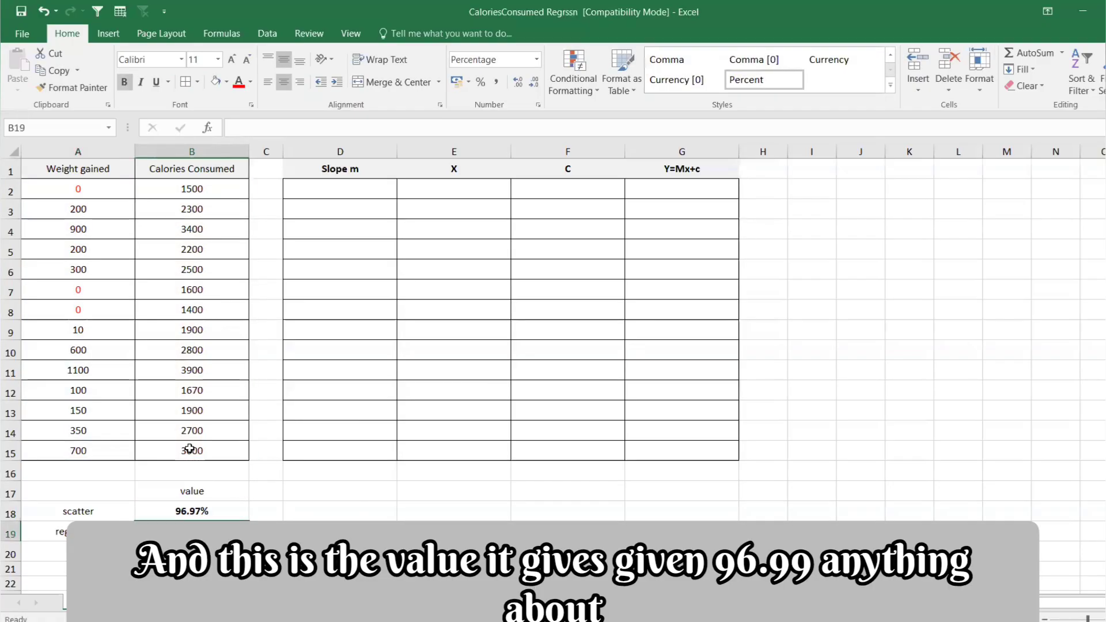
click(200, 506)
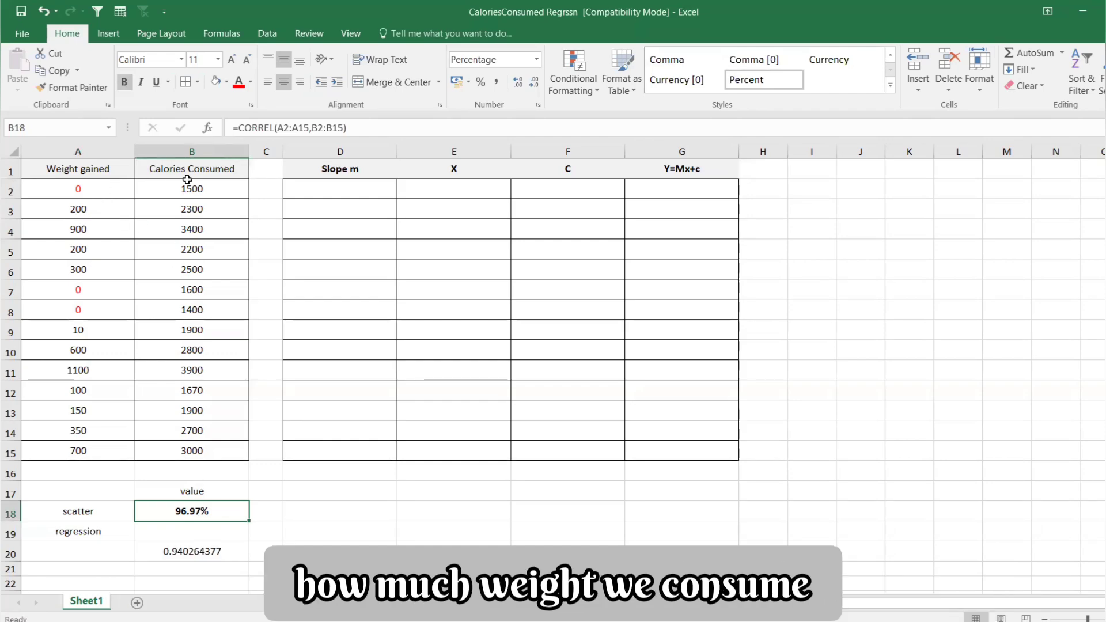
Calculate the regression value in B19 with =RSQ(A2:A15,B2:B15), using weight gained as known ys and calories consumed as known xs.
click(168, 530)
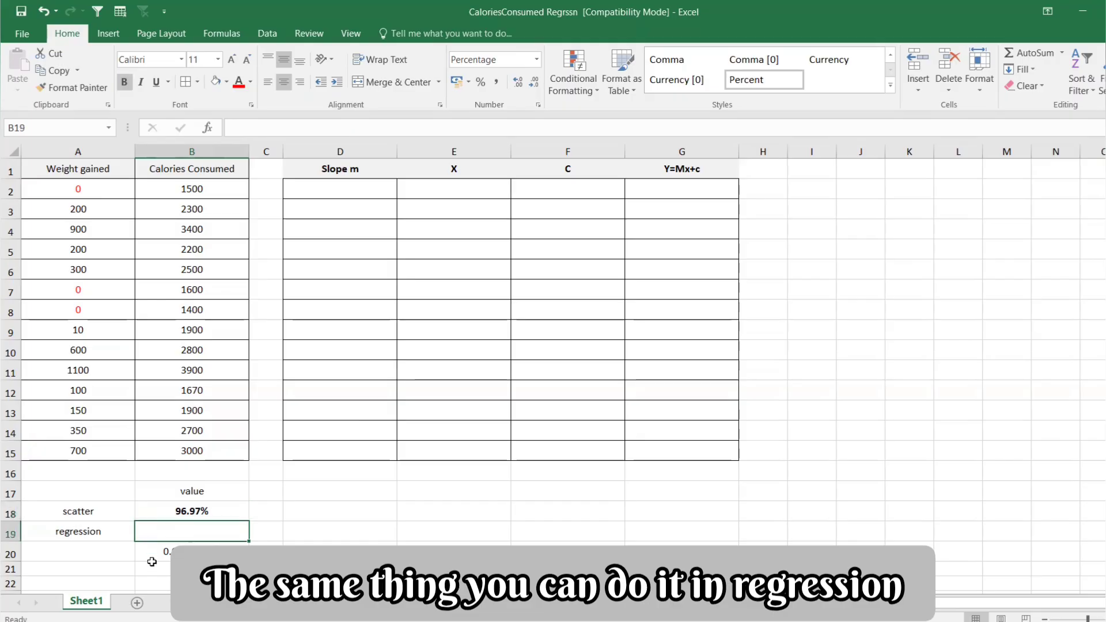
click(155, 555)
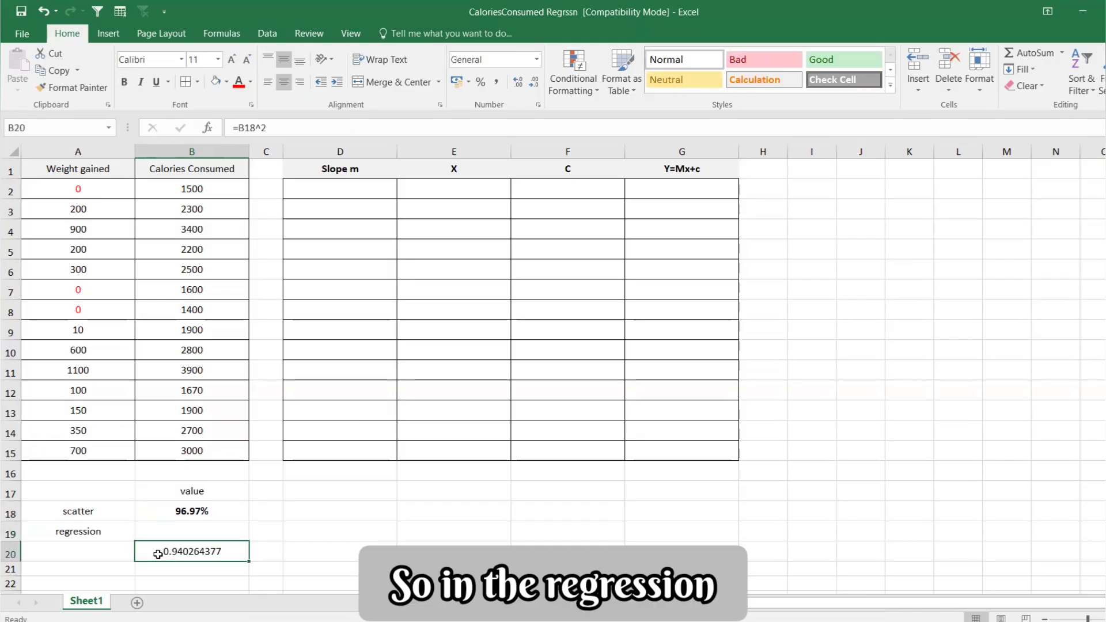
click(195, 529)
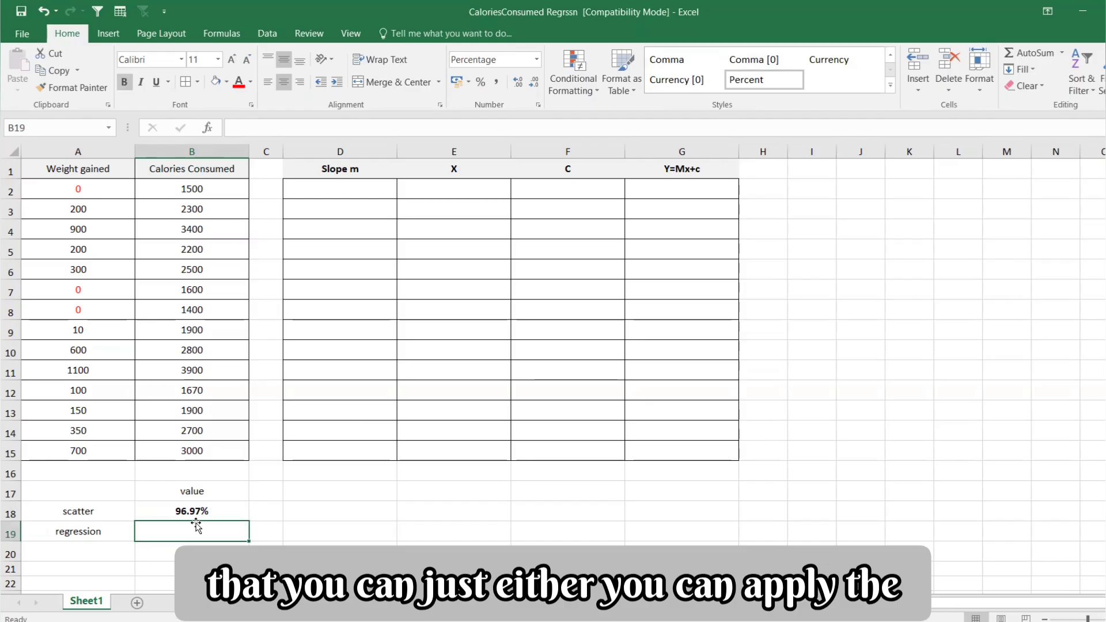
text(=rs)
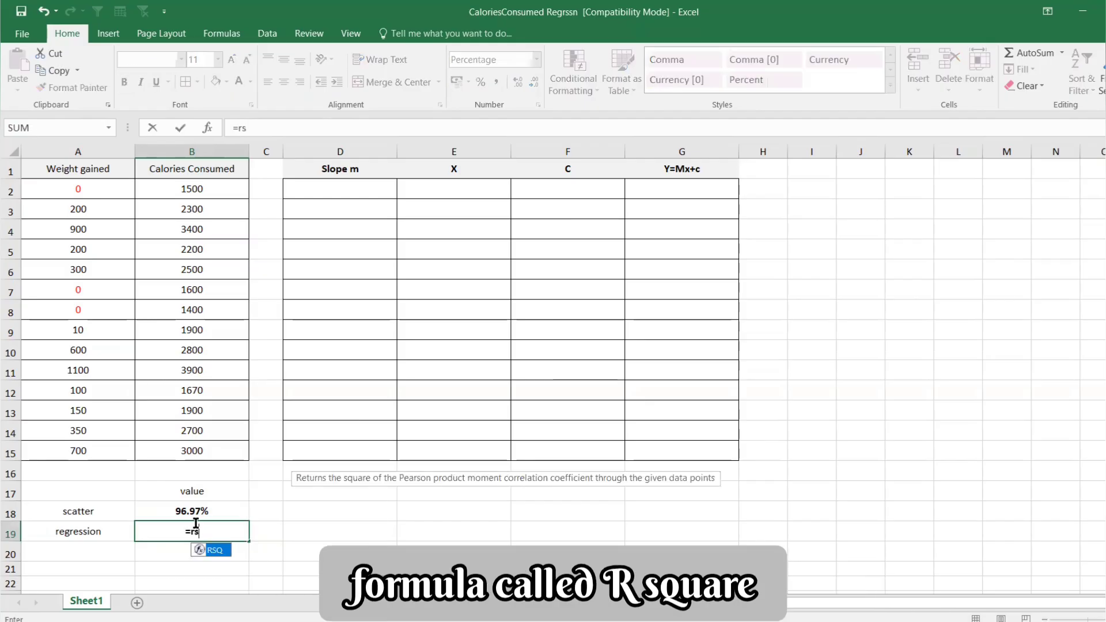
key(Tab)
click(99, 192)
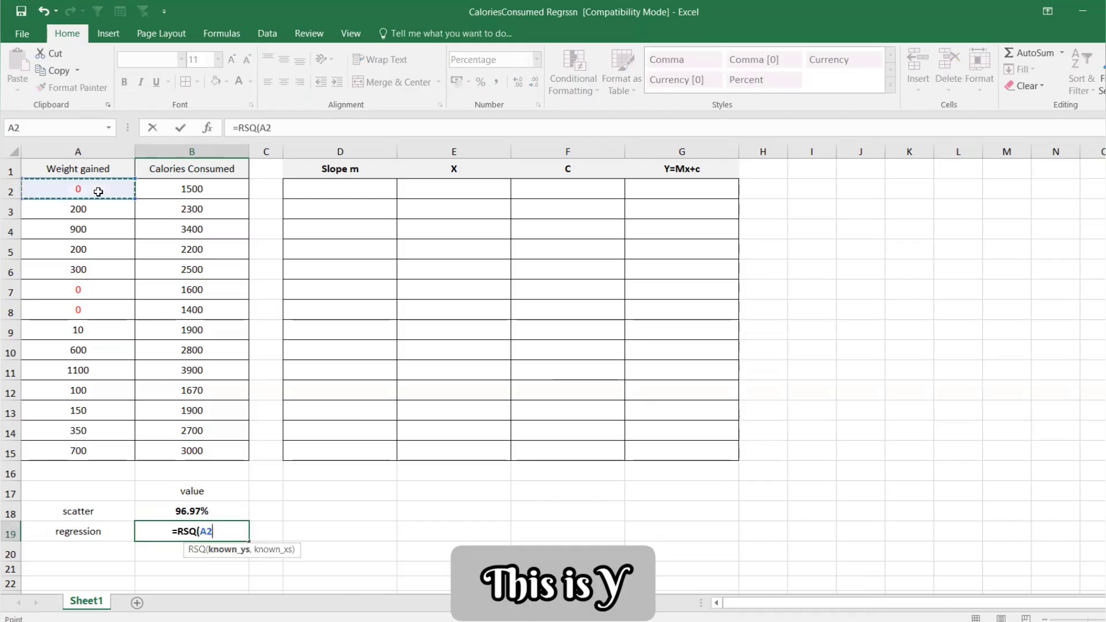
key(ctrl+shift+Down)
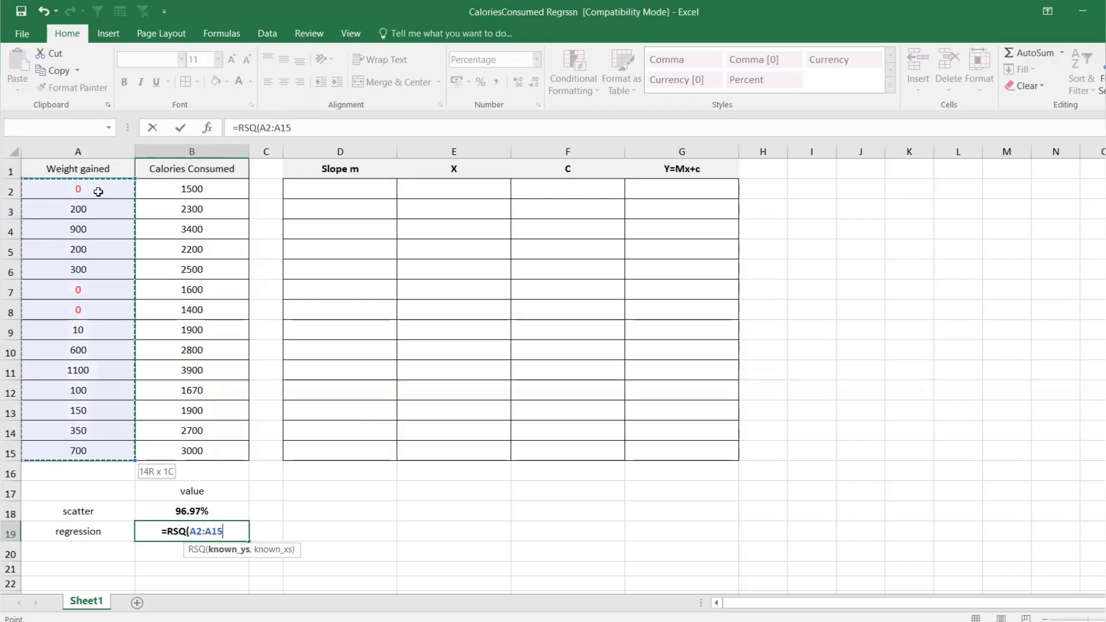
text(,)
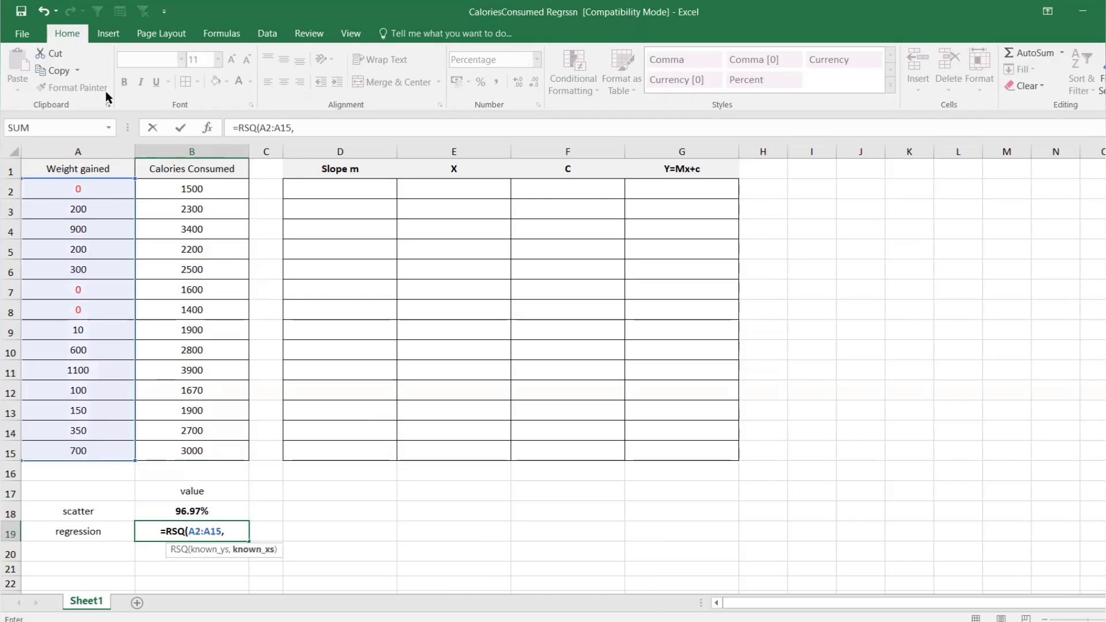
click(169, 194)
key(ctrl+shift+Down)
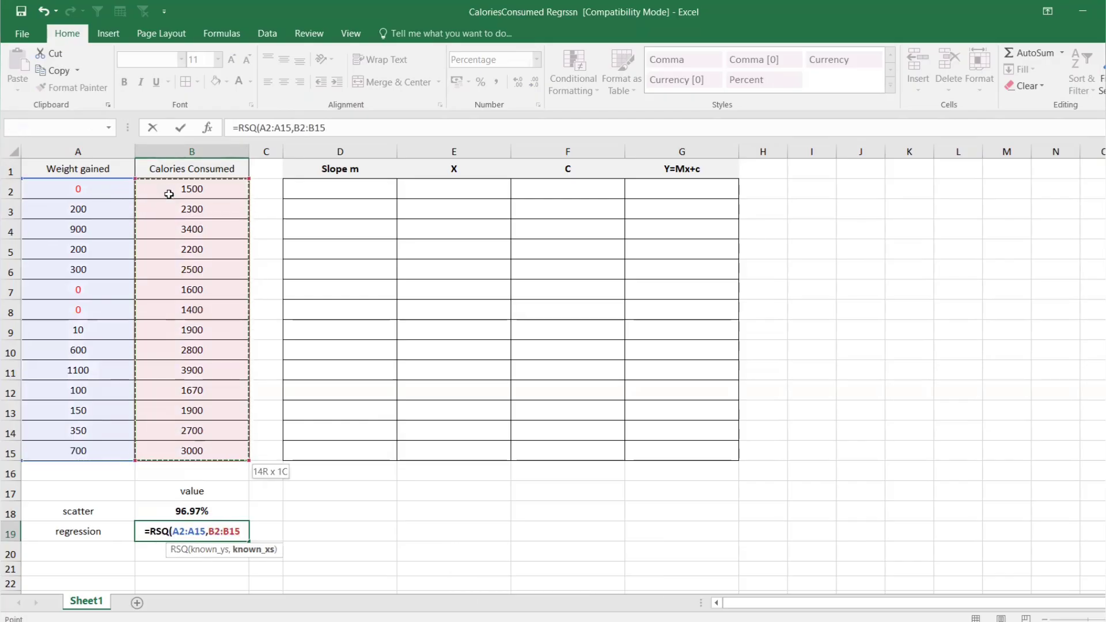
text())
key(Return)
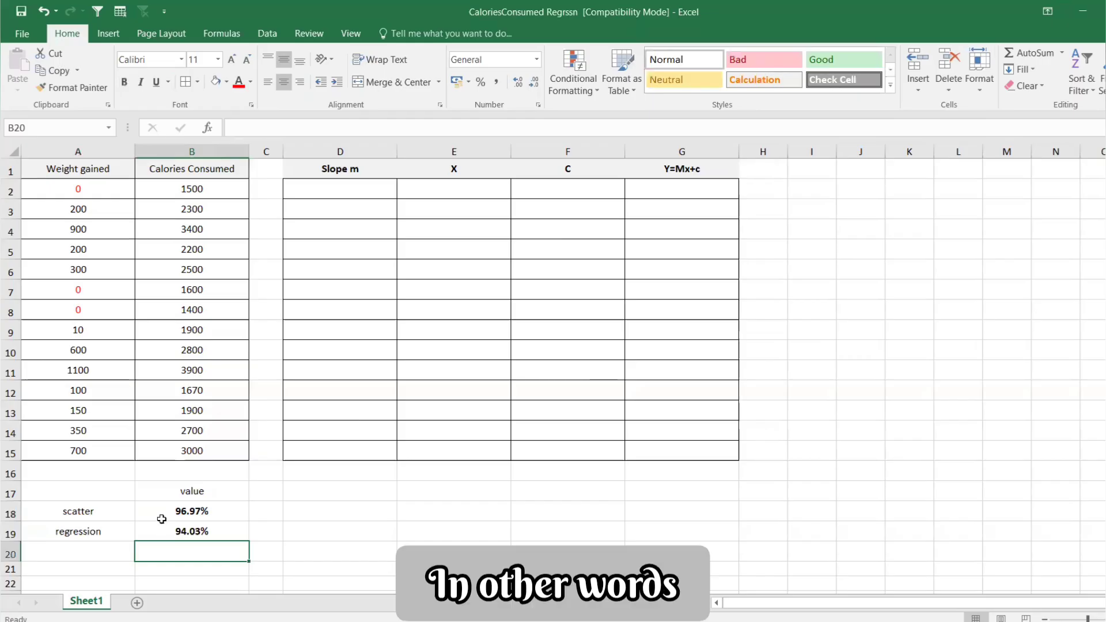
Square the scatter correlation value in B20 with the formula =B18^2.
text(=)
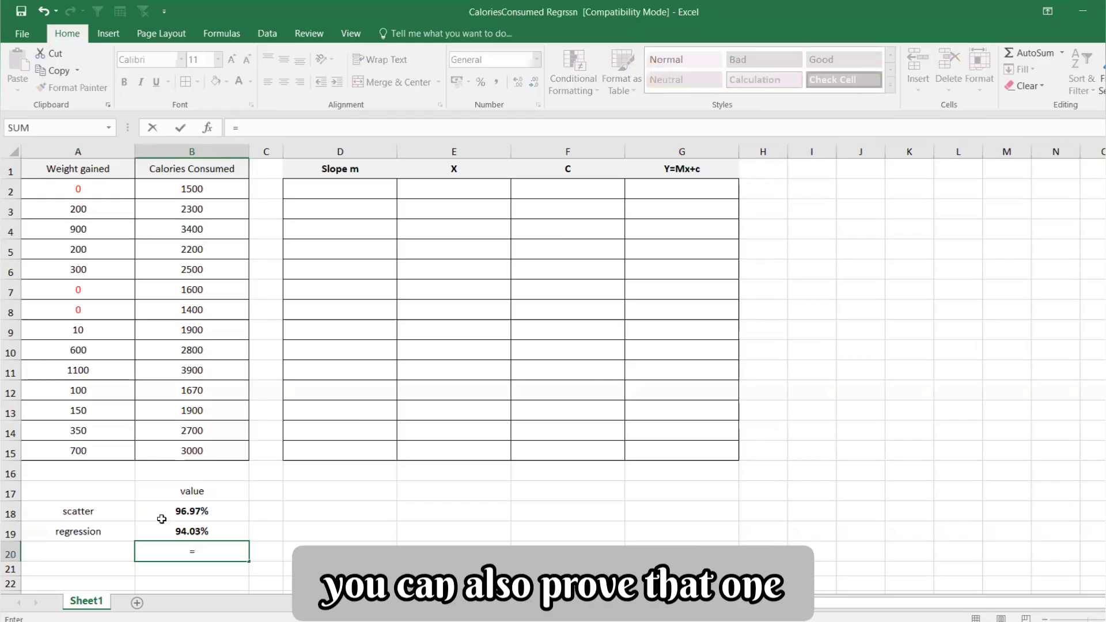
click(191, 514)
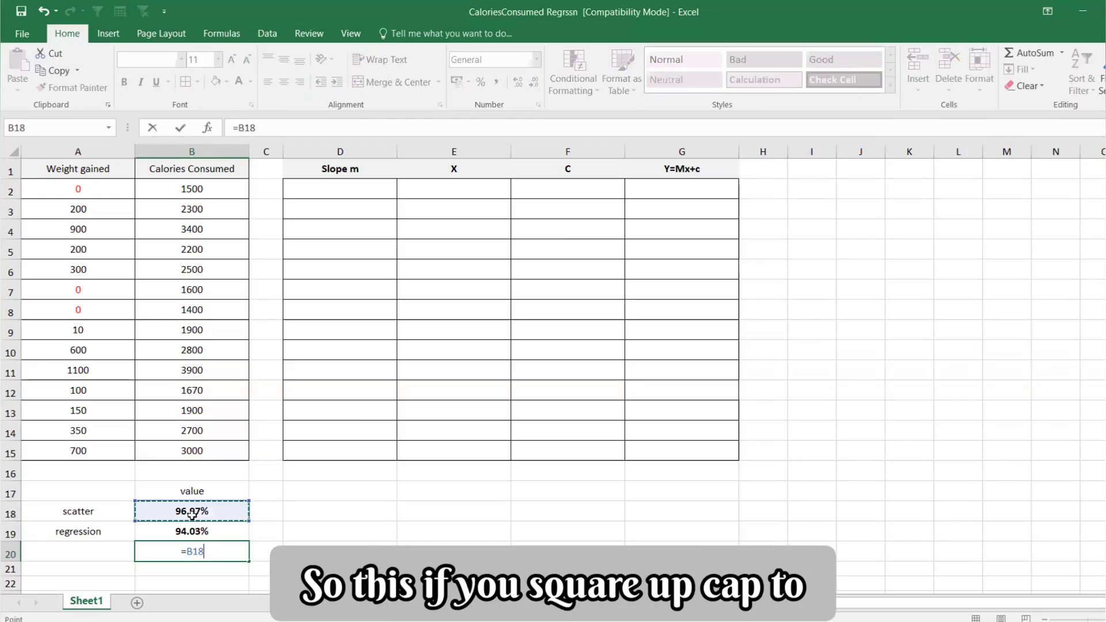
text(^2)
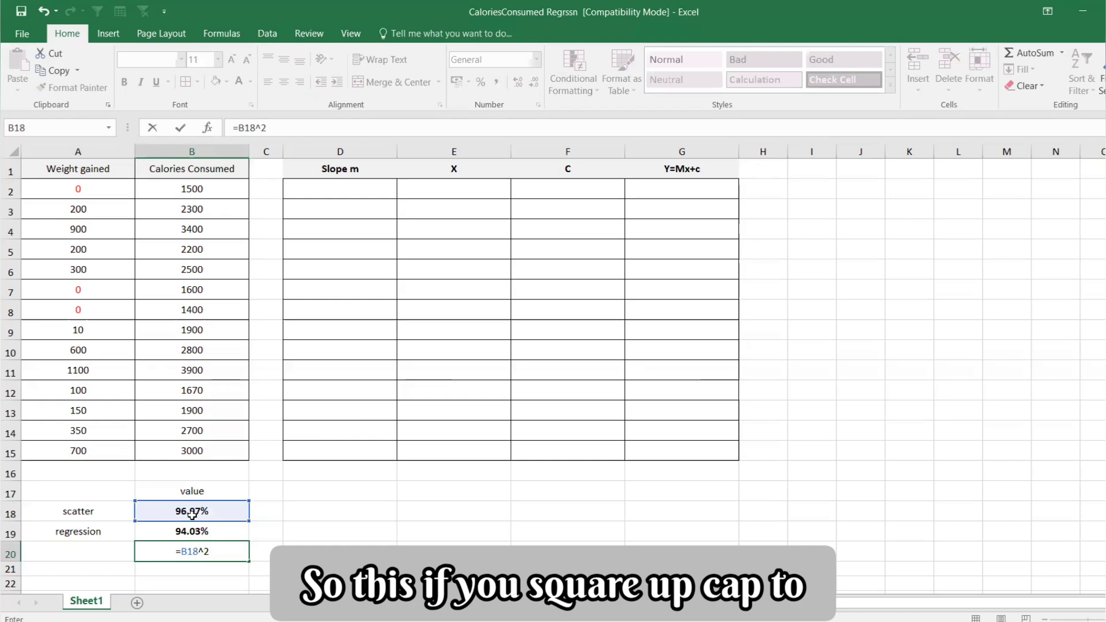
key(Return)
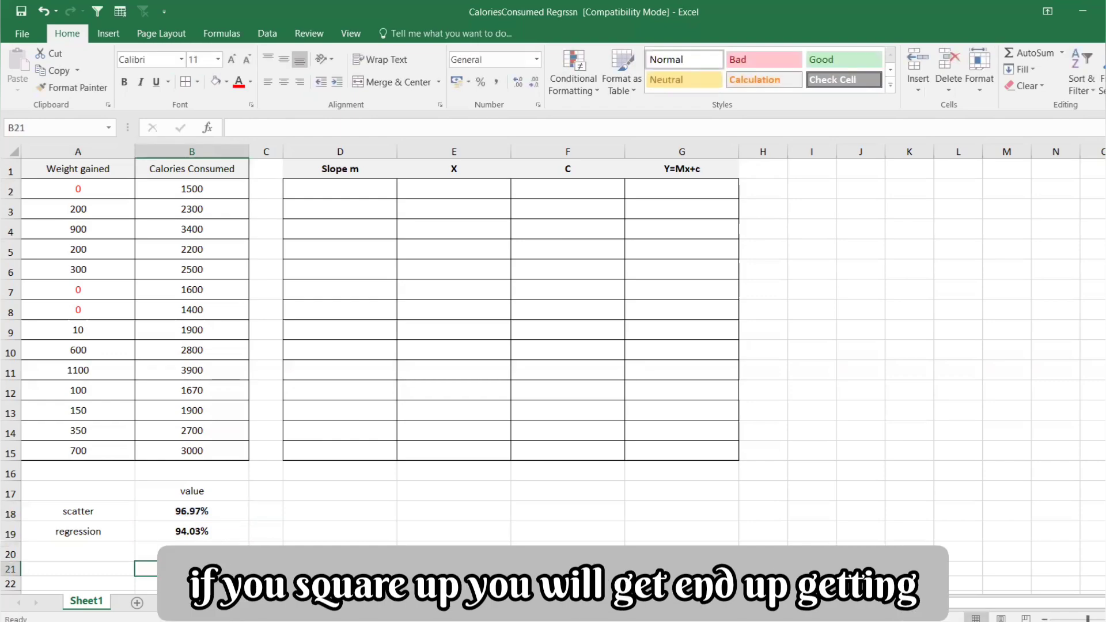
Format B20 as a percentage with two decimal places and compare its formula with those in B18 and B19.
click(188, 548)
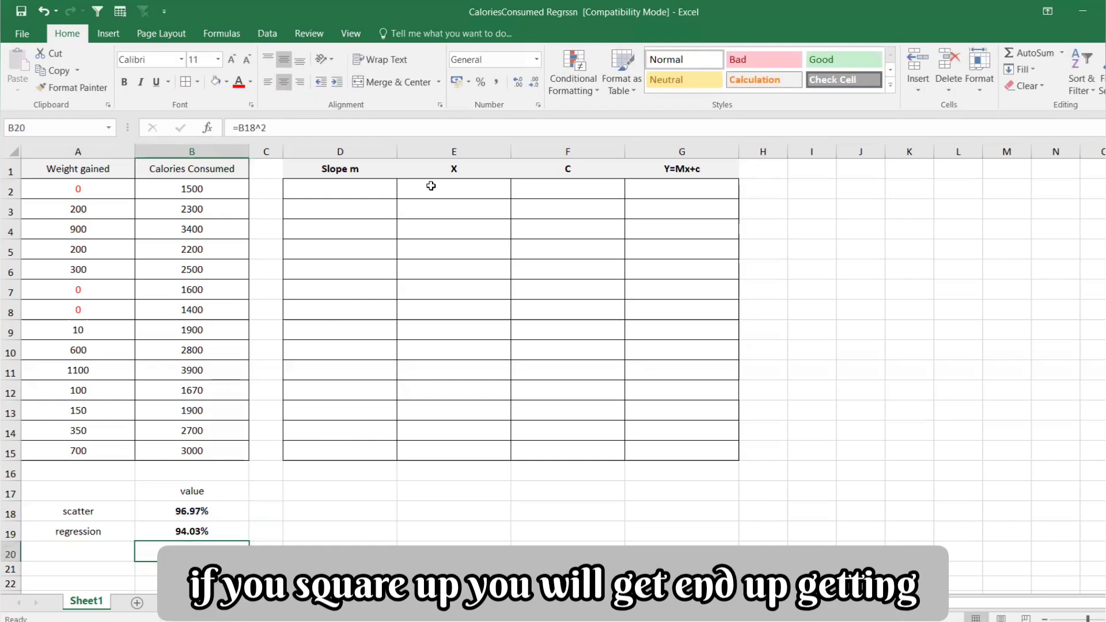
click(481, 82)
click(518, 82)
click(519, 82)
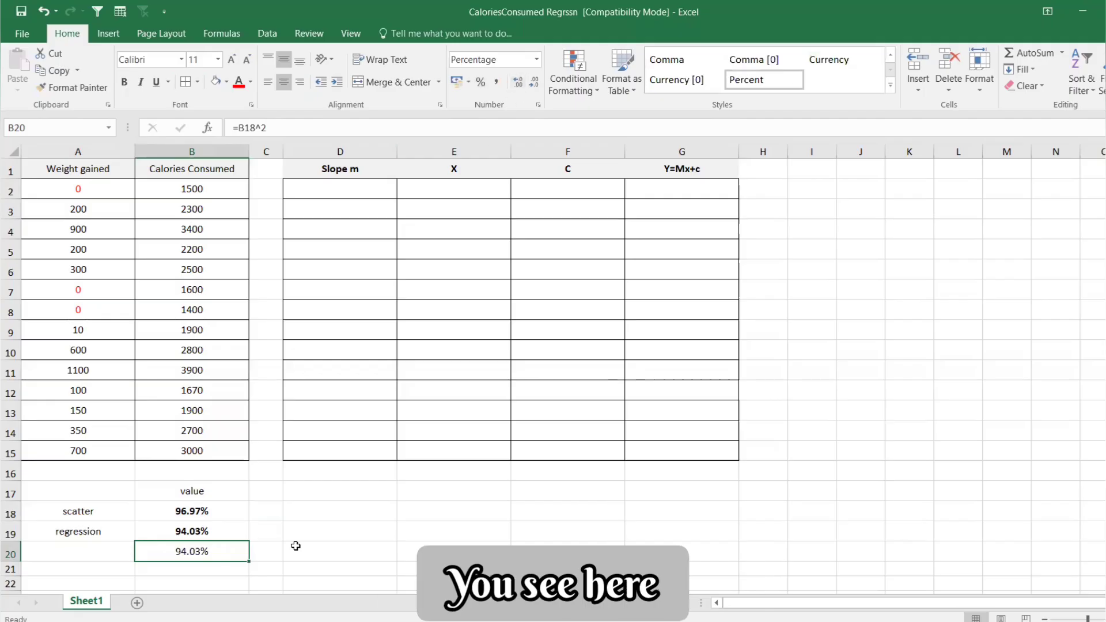
click(201, 531)
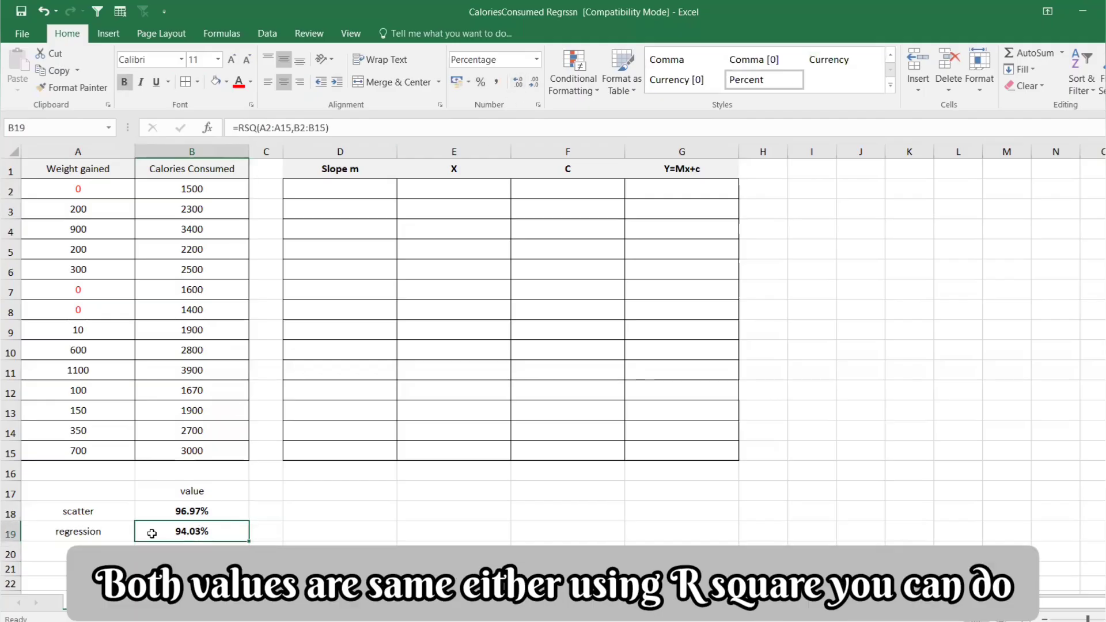
click(170, 548)
click(152, 506)
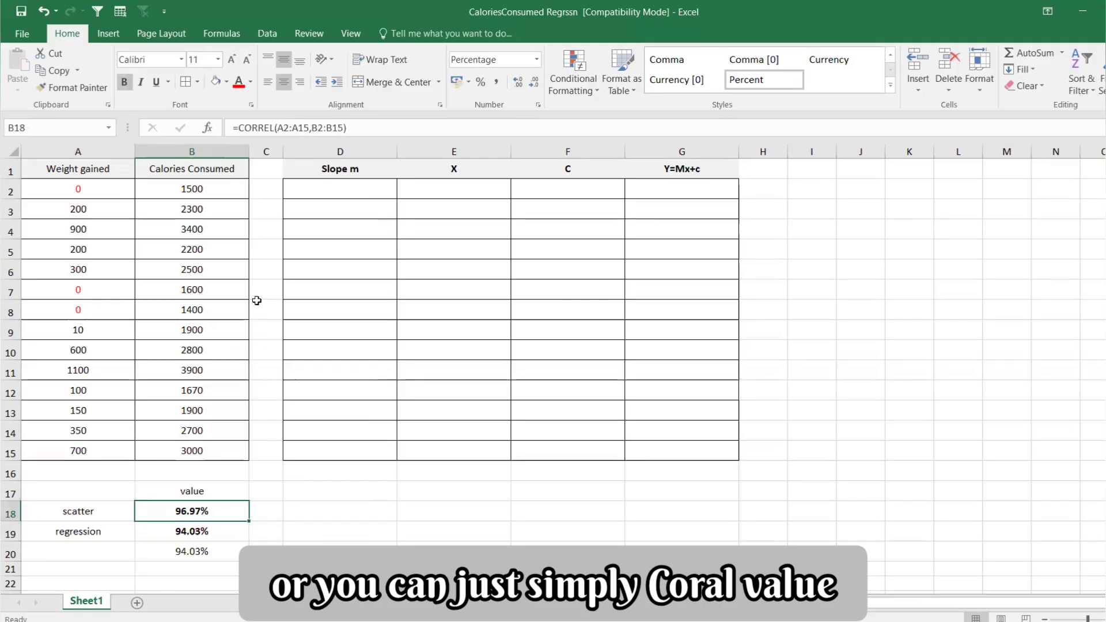
click(190, 552)
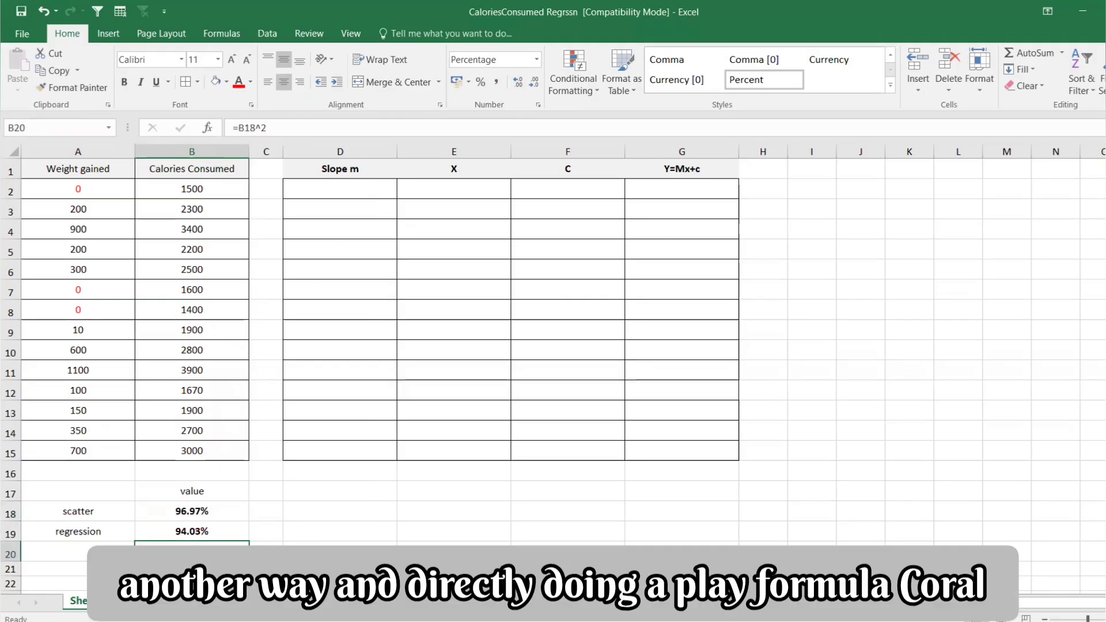
Calculate the squared correlation directly in B21 with the formula =CORREL(A2:A15,B2:B15)^2.
click(192, 569)
text(=)
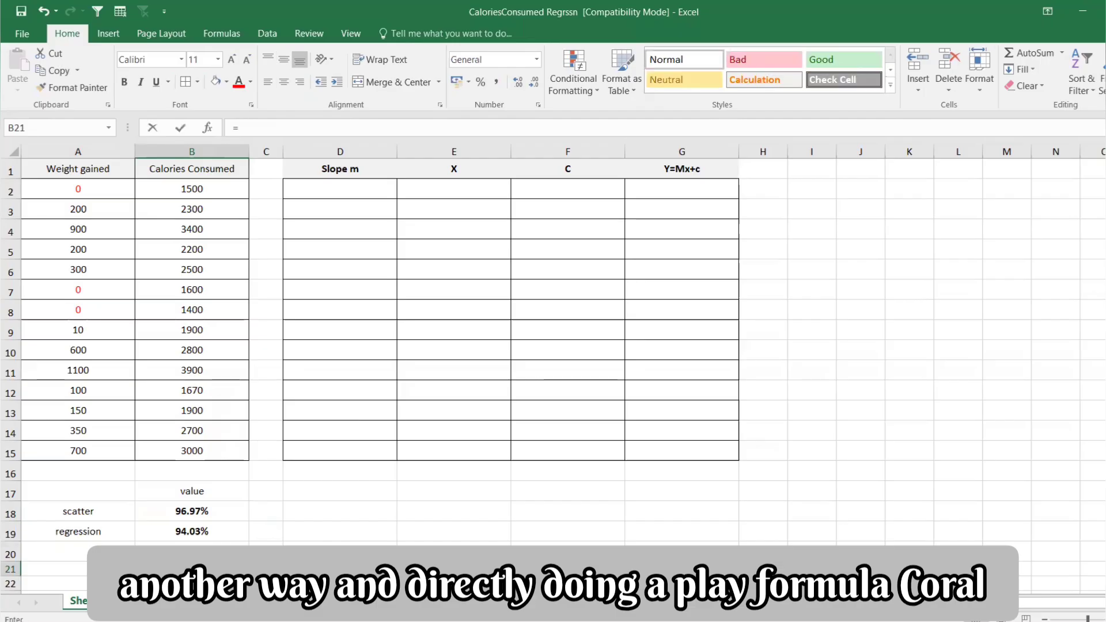
text(cor)
key(Tab)
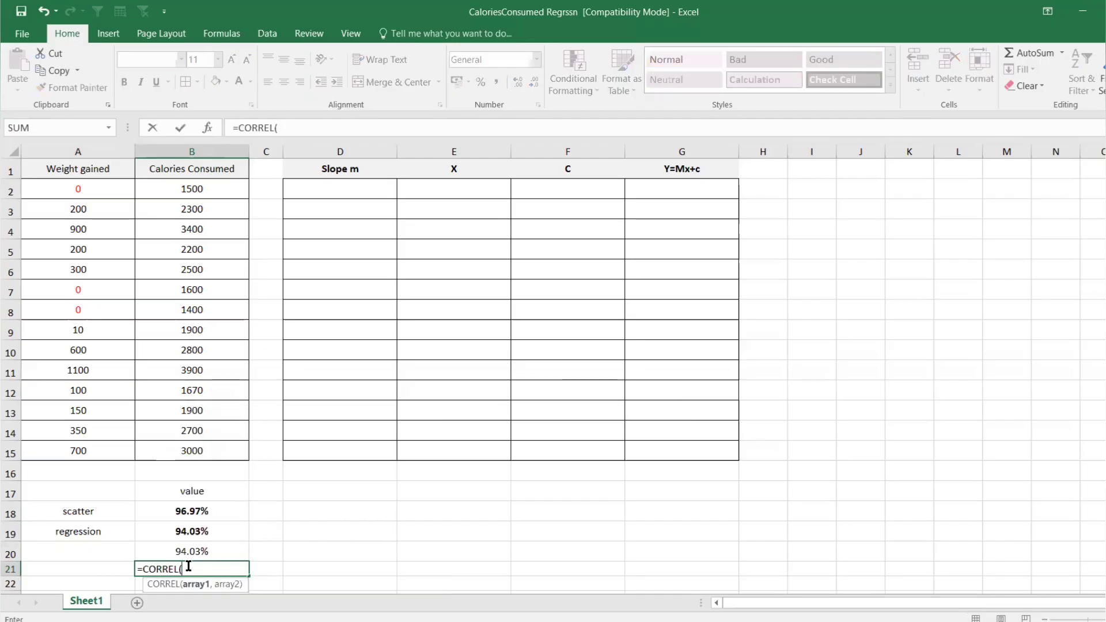
click(81, 189)
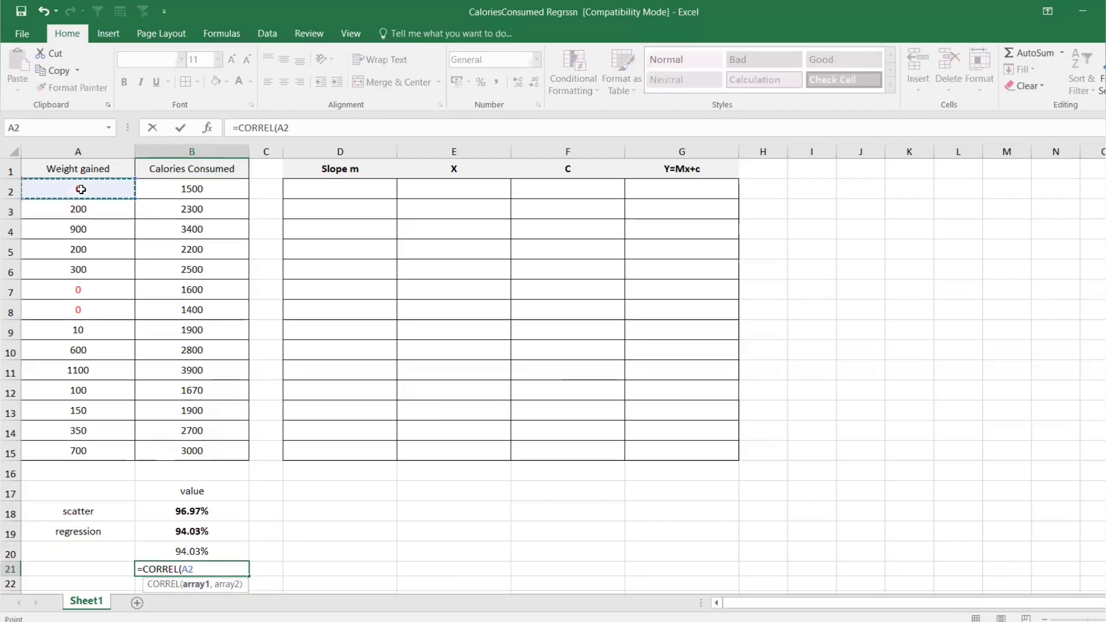
key(ctrl+shift+Down)
text(,)
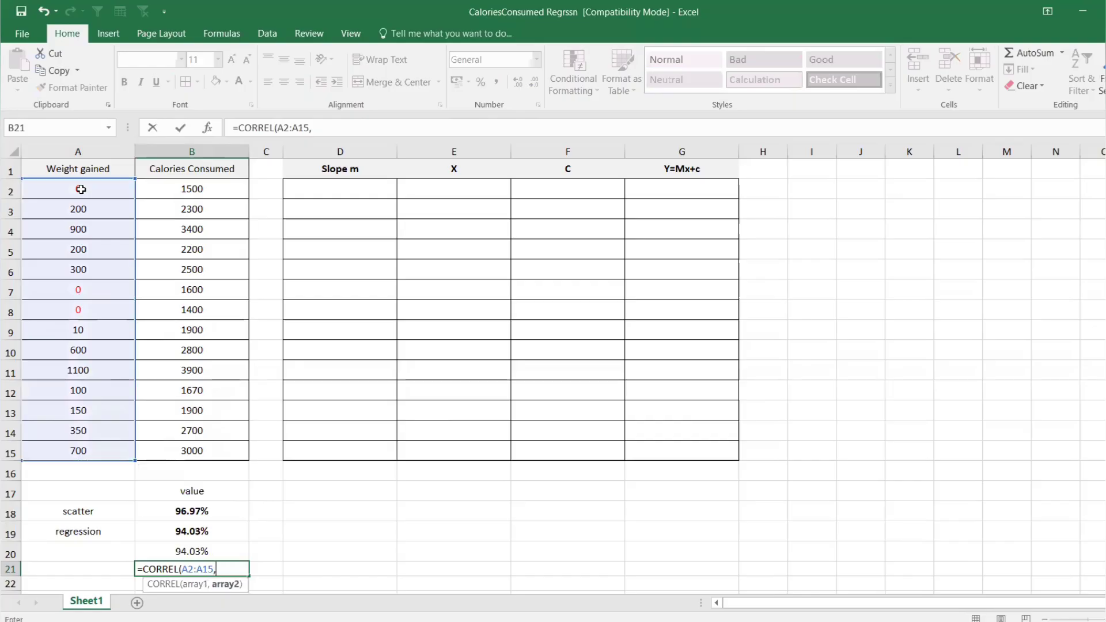
click(166, 192)
key(ctrl+shift+Down)
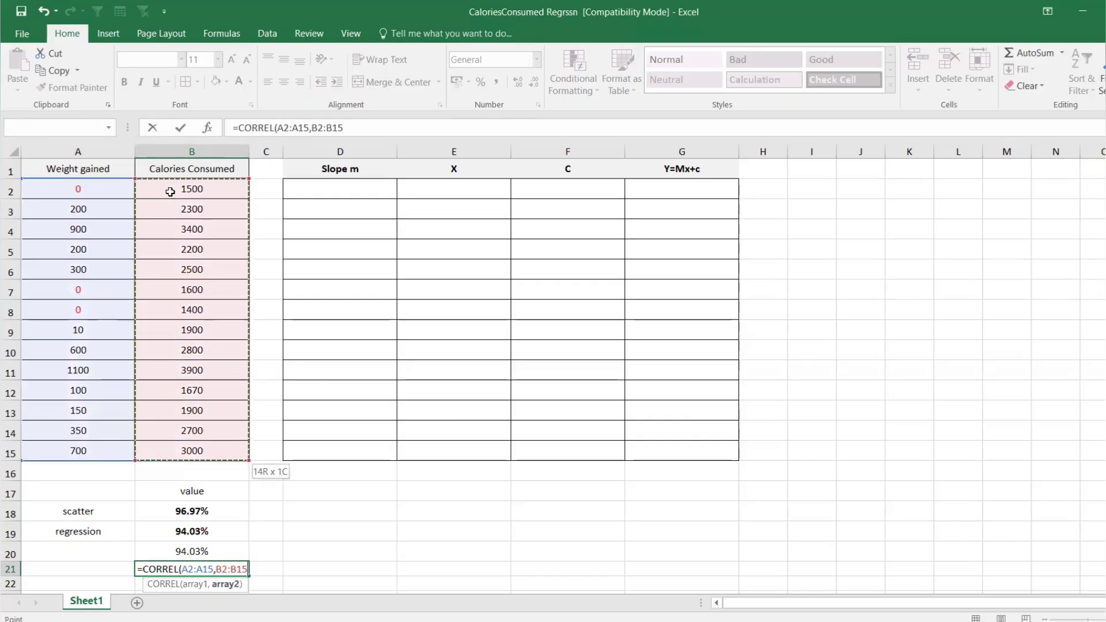
text())
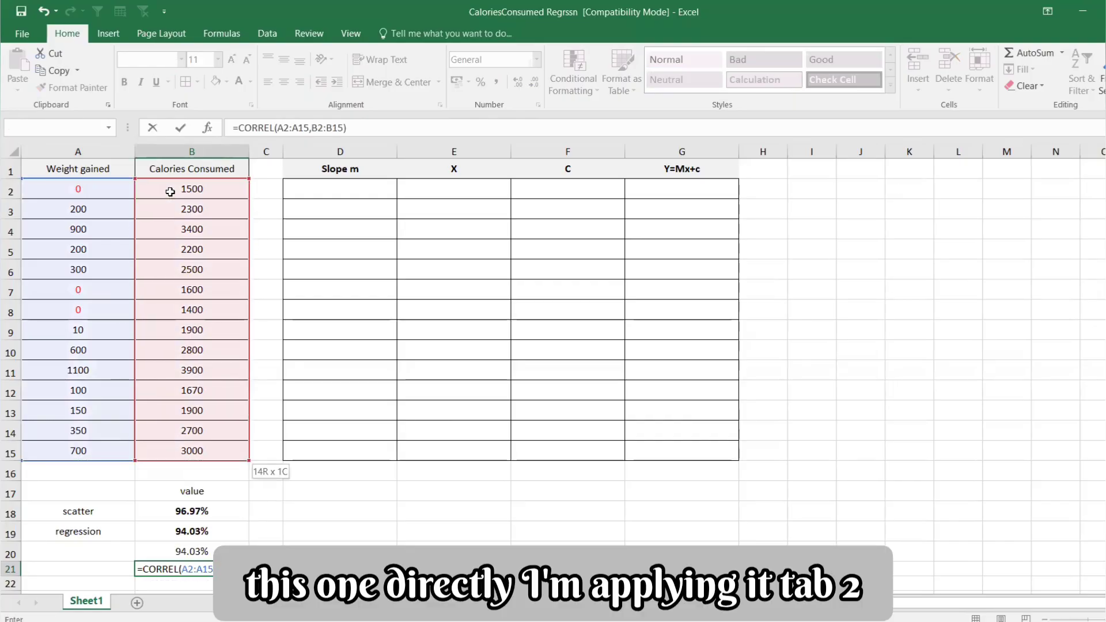
text(^2)
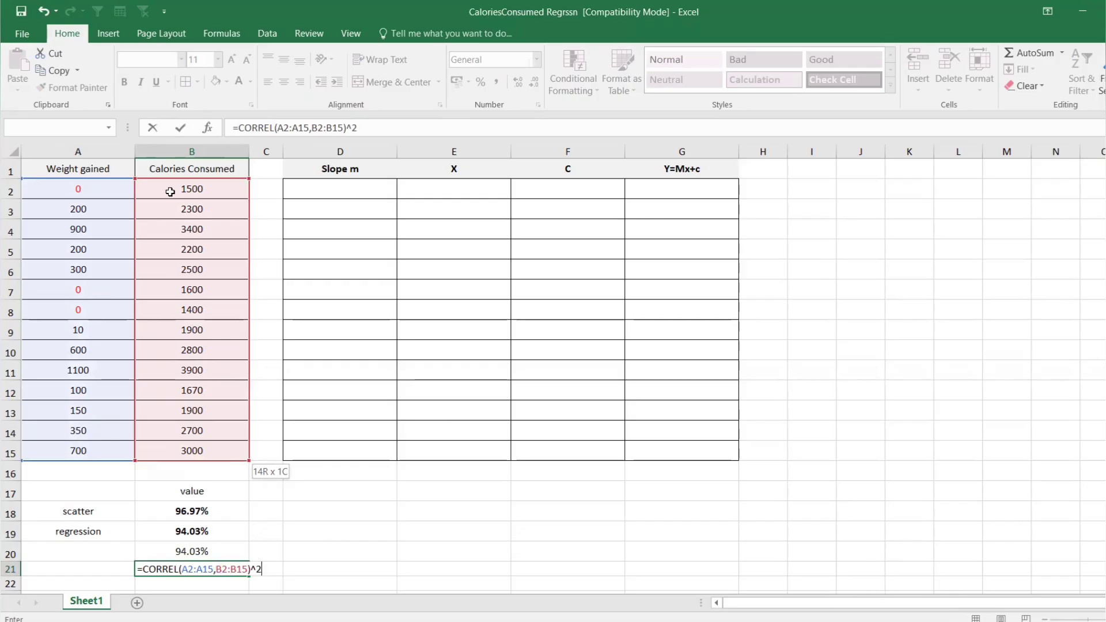
key(Return)
Center cell B21 and format it as a percentage with two decimal places.
key(Up)
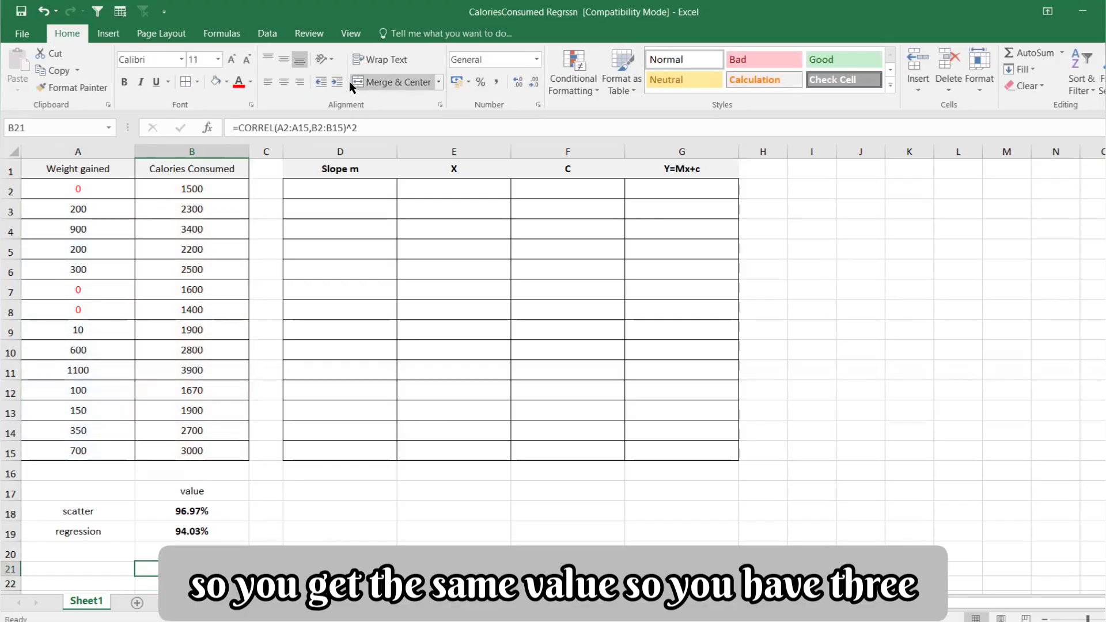
click(283, 81)
click(480, 82)
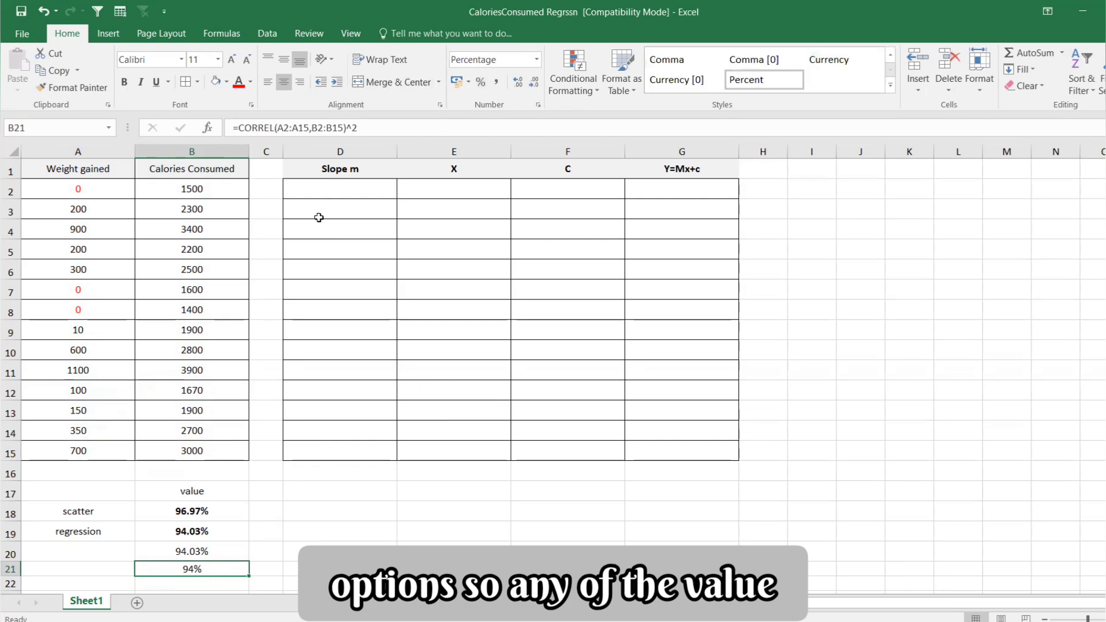
click(517, 85)
click(518, 85)
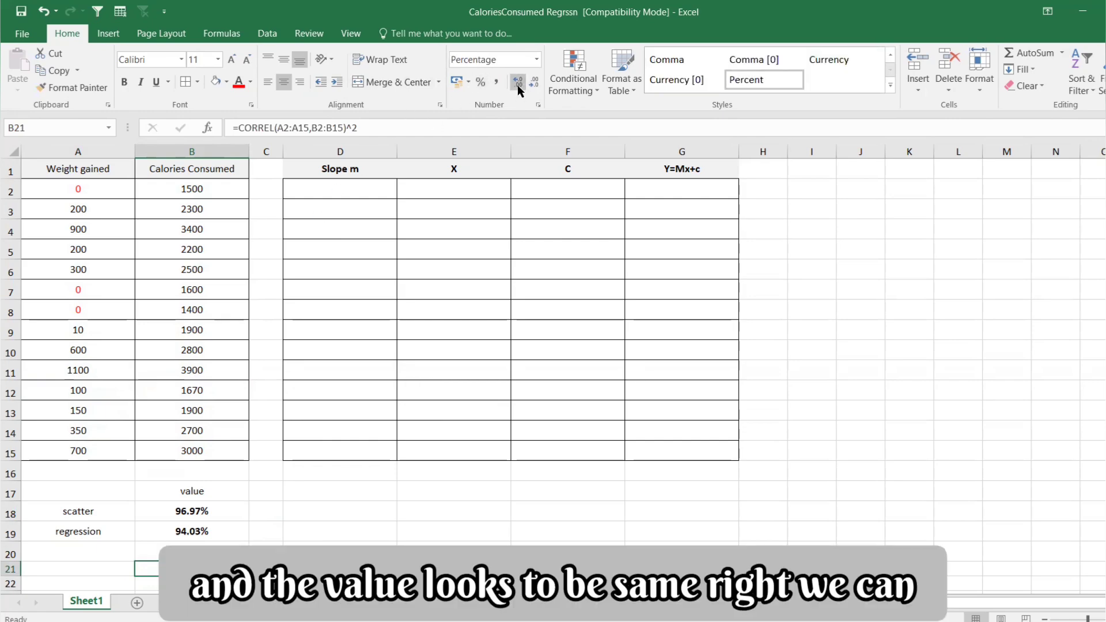
Make the three regression results in B19:B21 bold.
drag(184, 536, 183, 568)
key(ctrl+b)
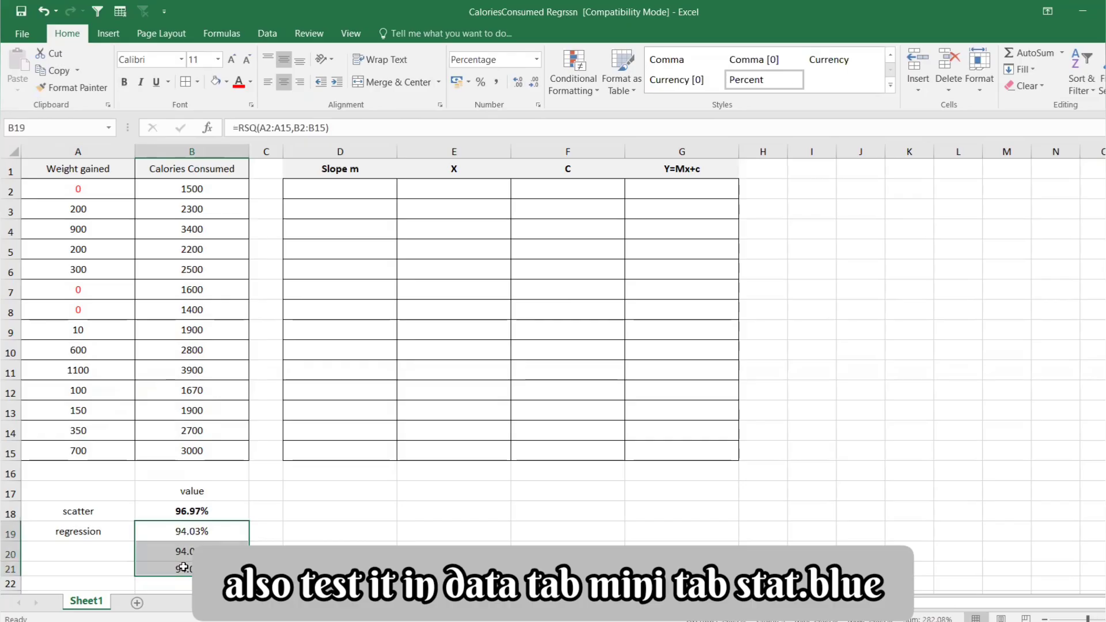
key(ctrl+b)
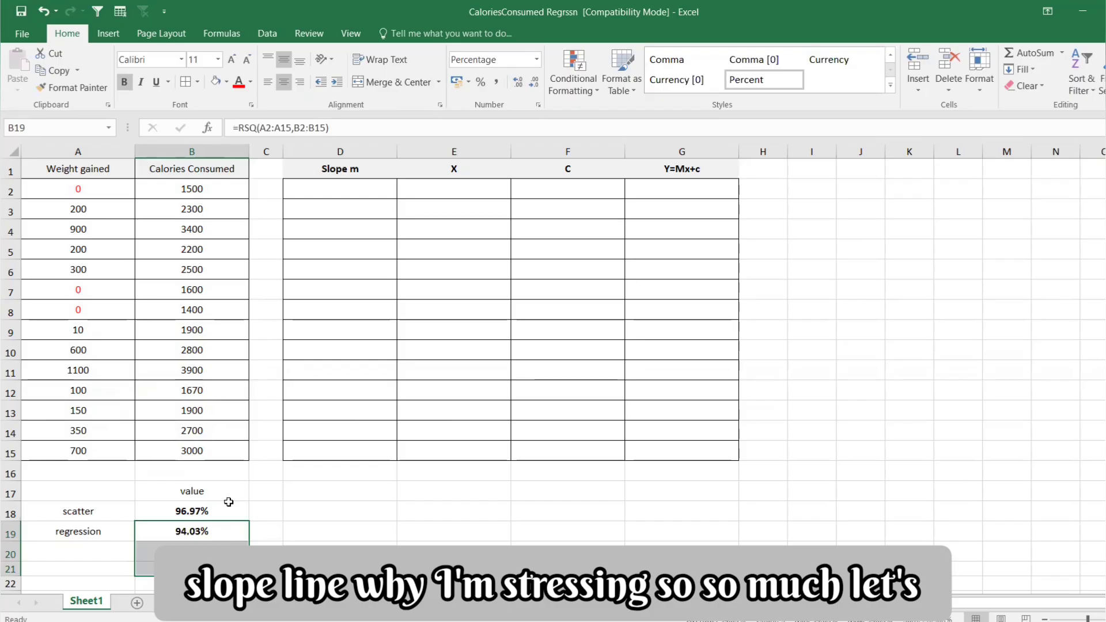
Select the data in A1:B15 and open the Regression tool from the data analysis tools.
drag(79, 172, 183, 453)
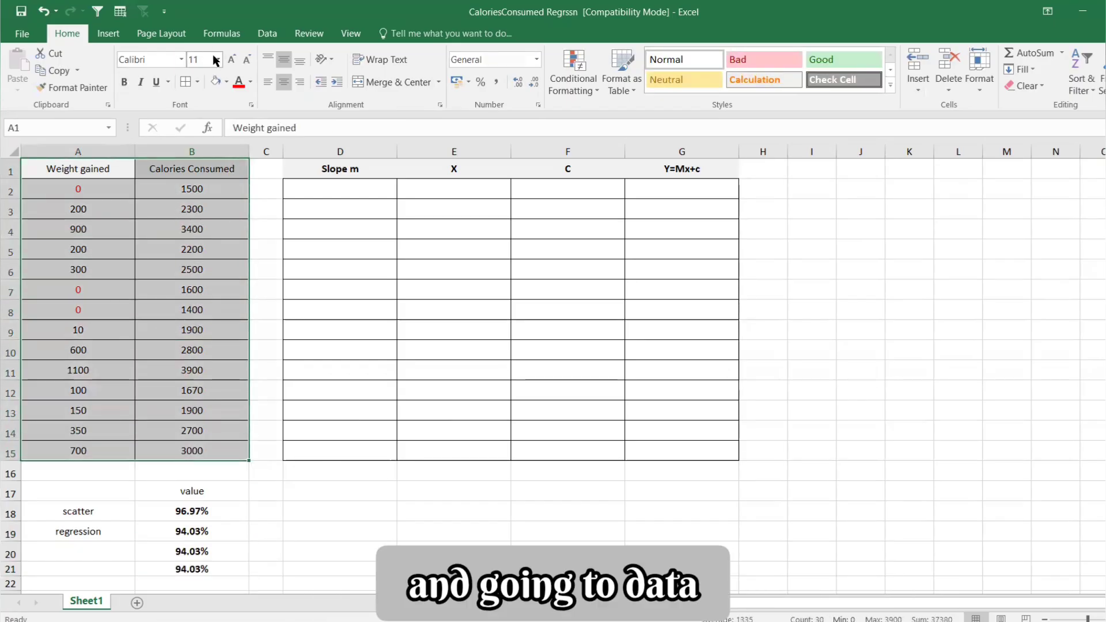
click(267, 33)
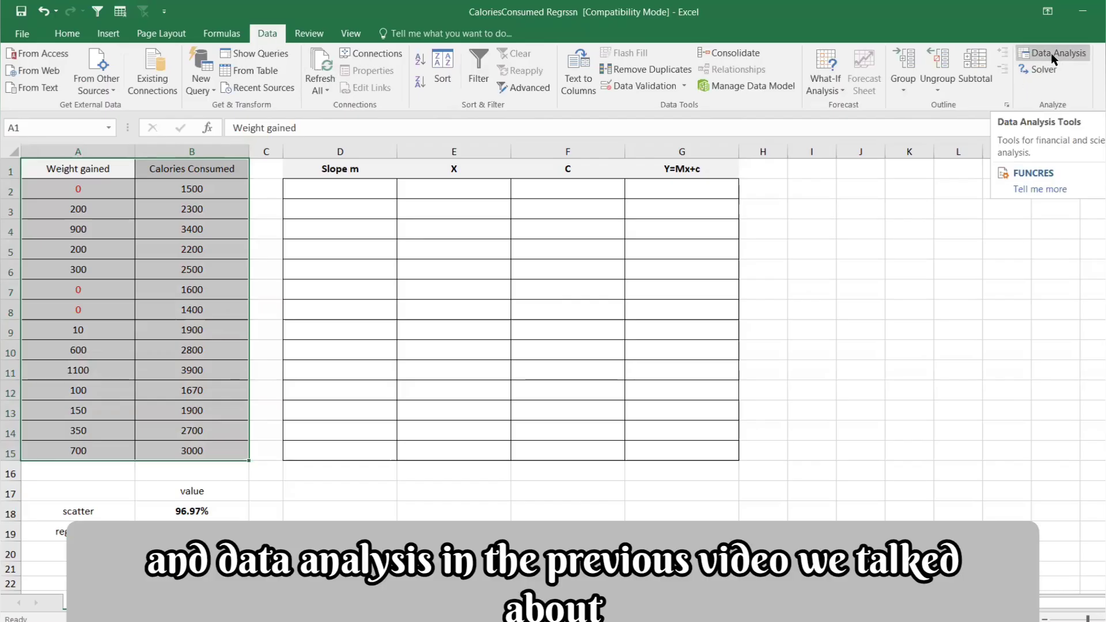
click(1051, 53)
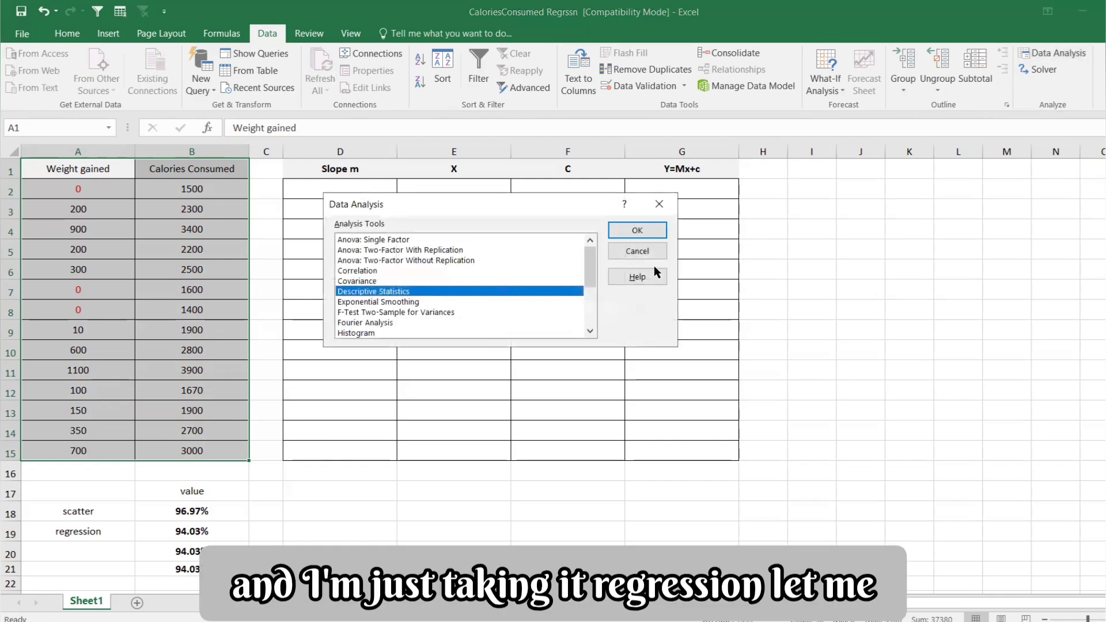
scroll(397, 311, down, 1)
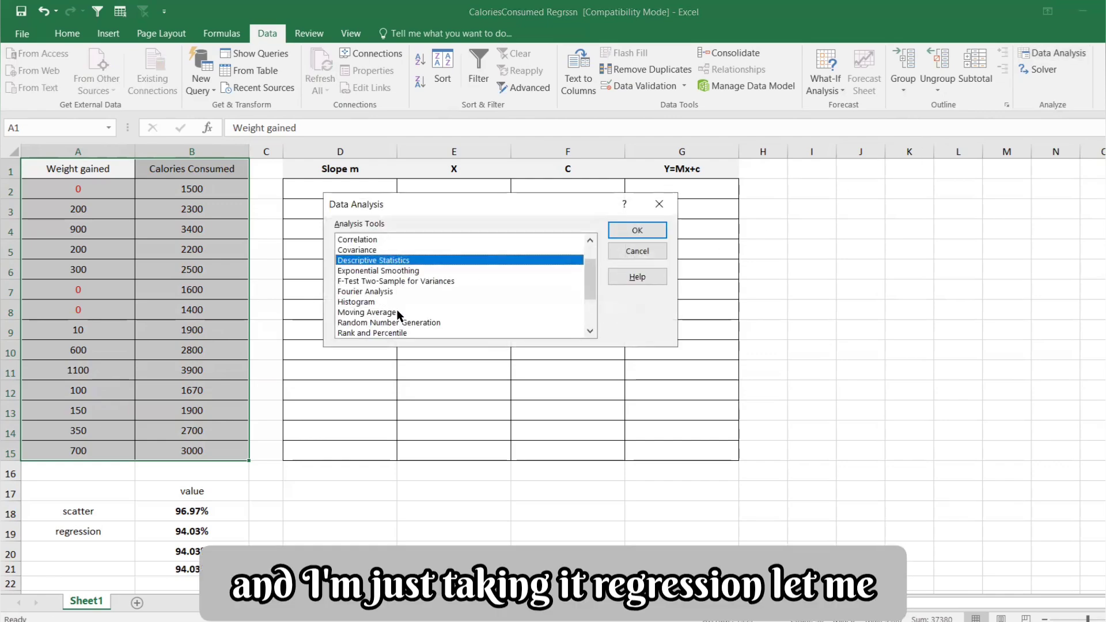
scroll(397, 300, up, 1)
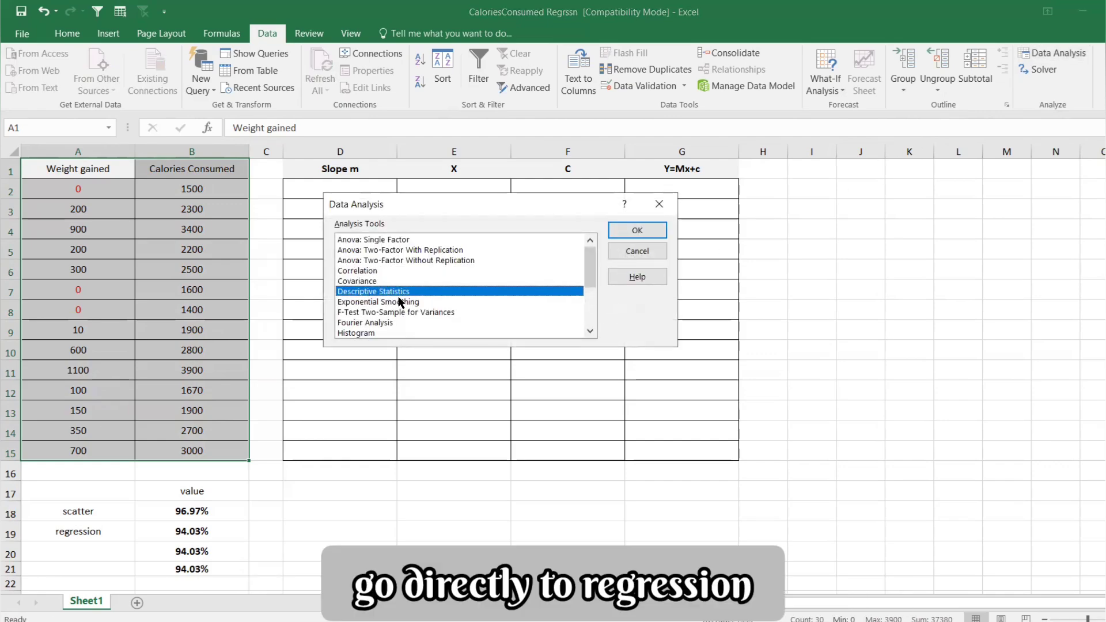
scroll(404, 265, down, 1)
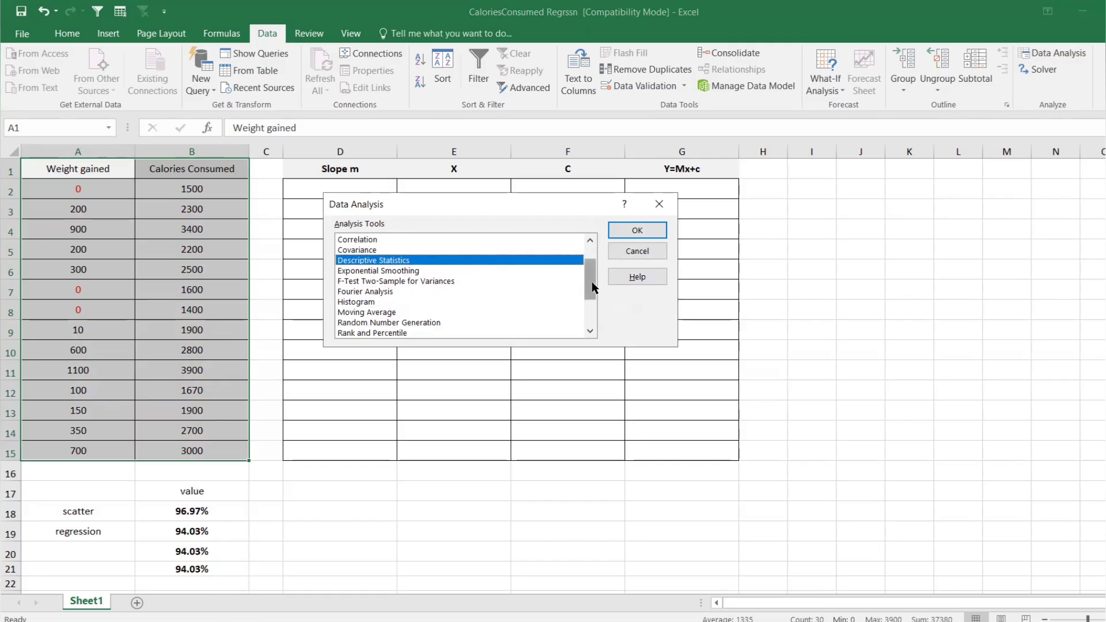
drag(593, 283, 592, 302)
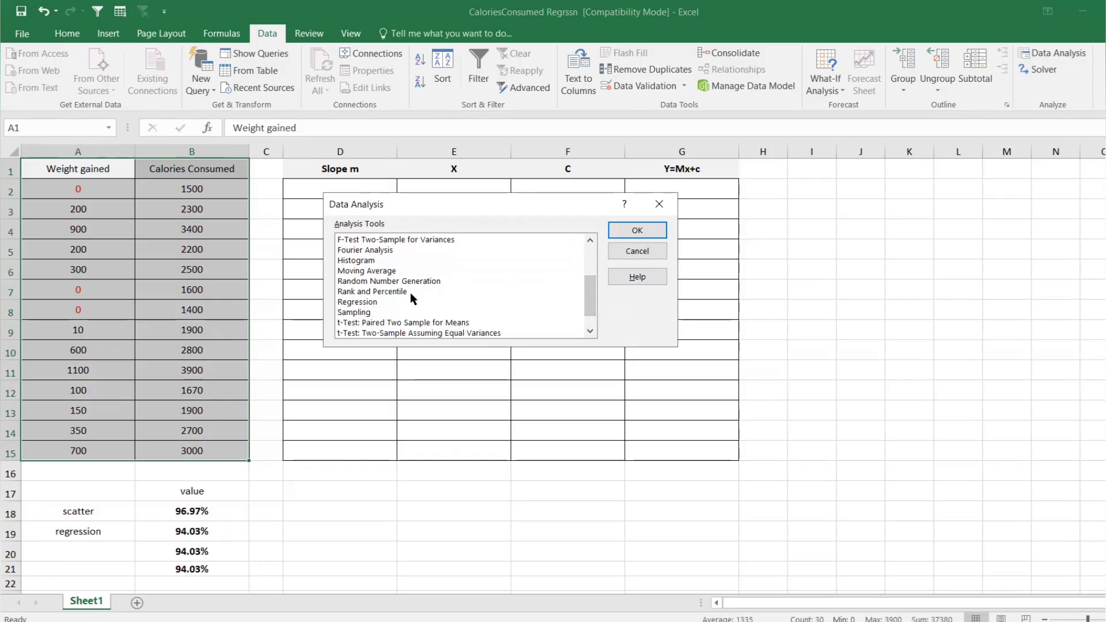
click(388, 301)
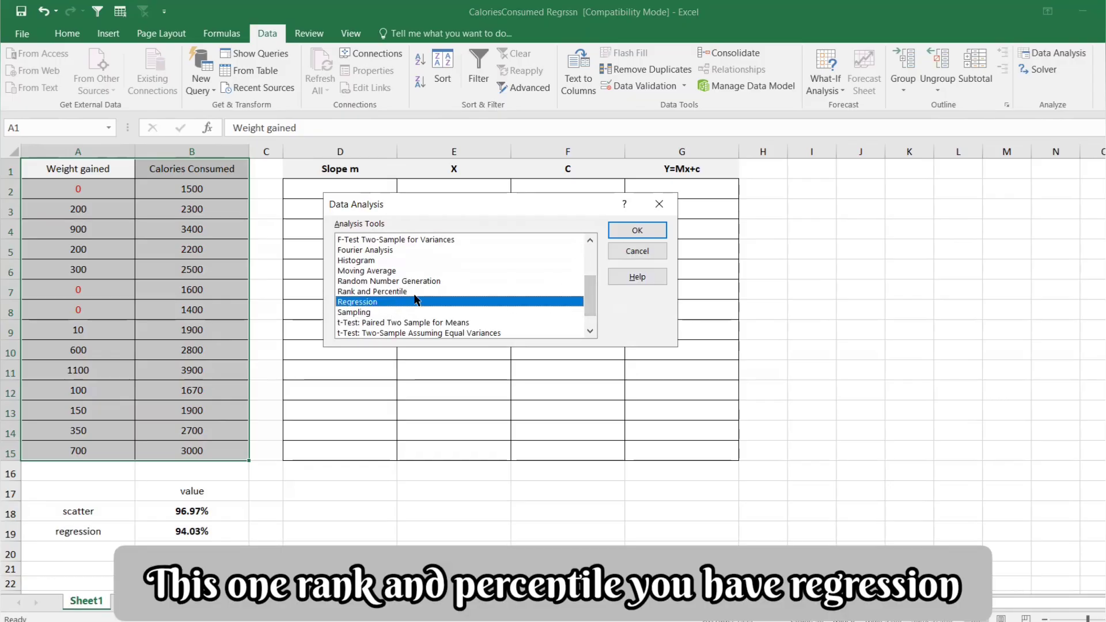
click(620, 228)
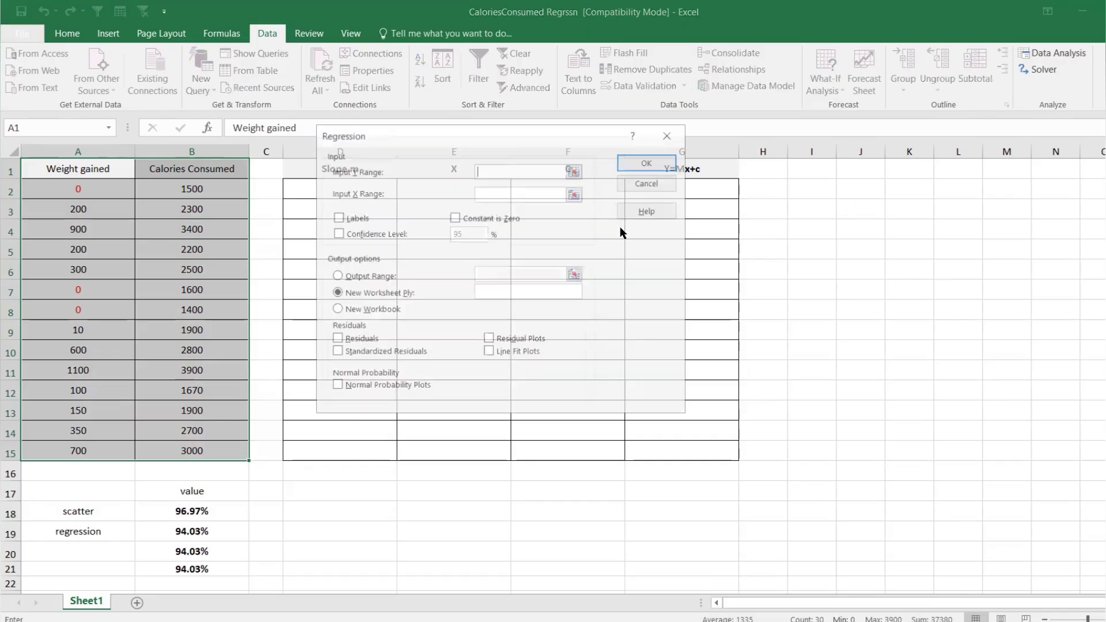
Set the regression's Y input range to $A$2:$A$15 and its X input range to $B$2:$B$15.
click(575, 170)
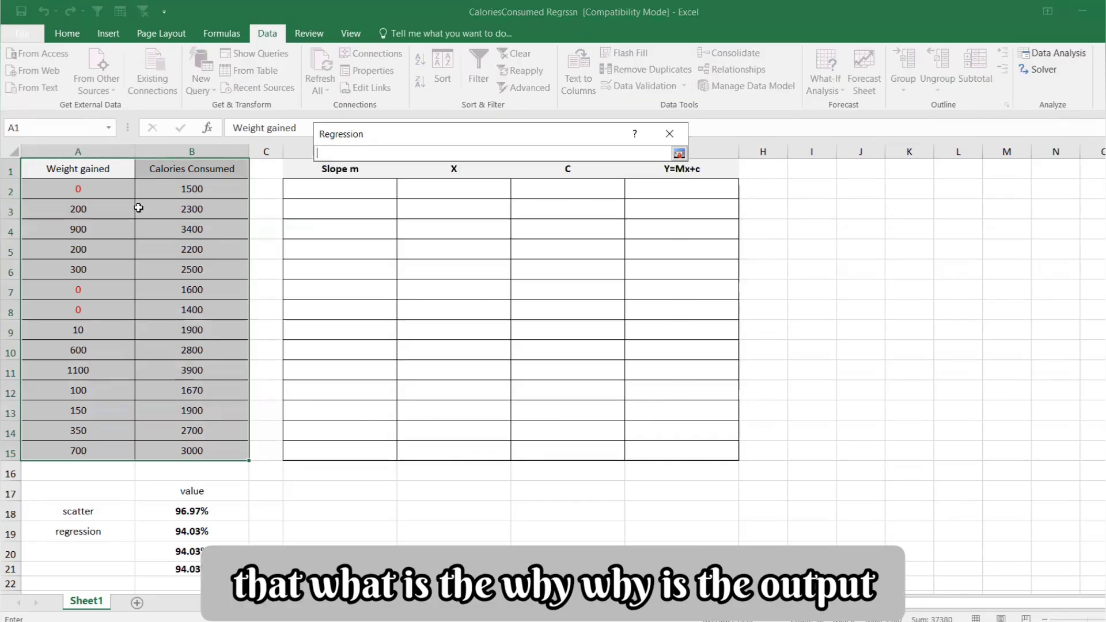
drag(76, 188, 81, 449)
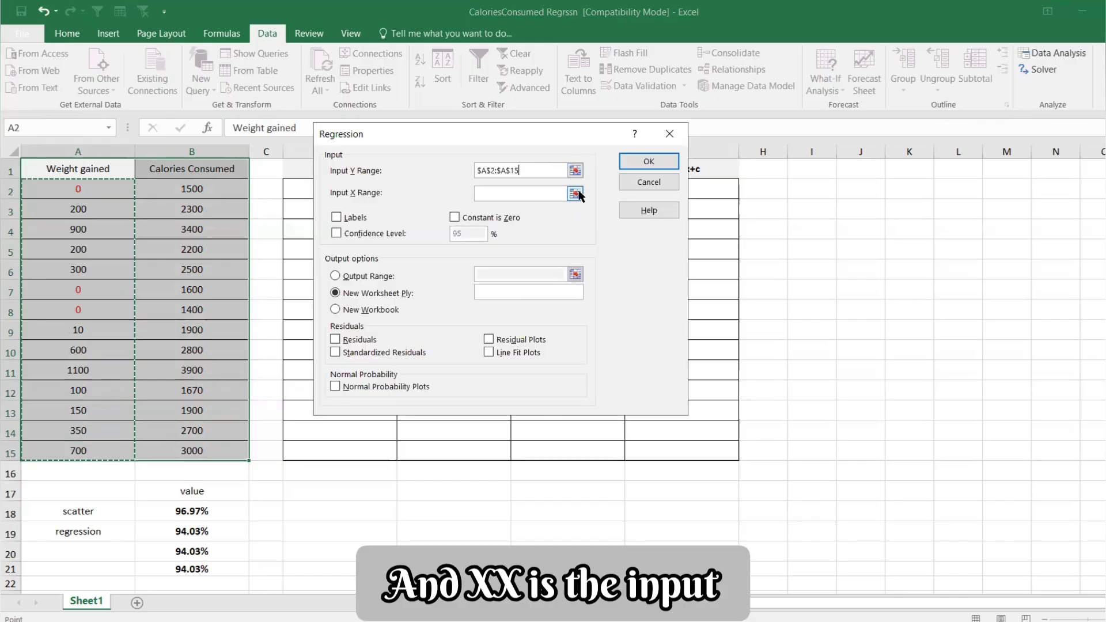
click(575, 194)
drag(192, 189, 196, 449)
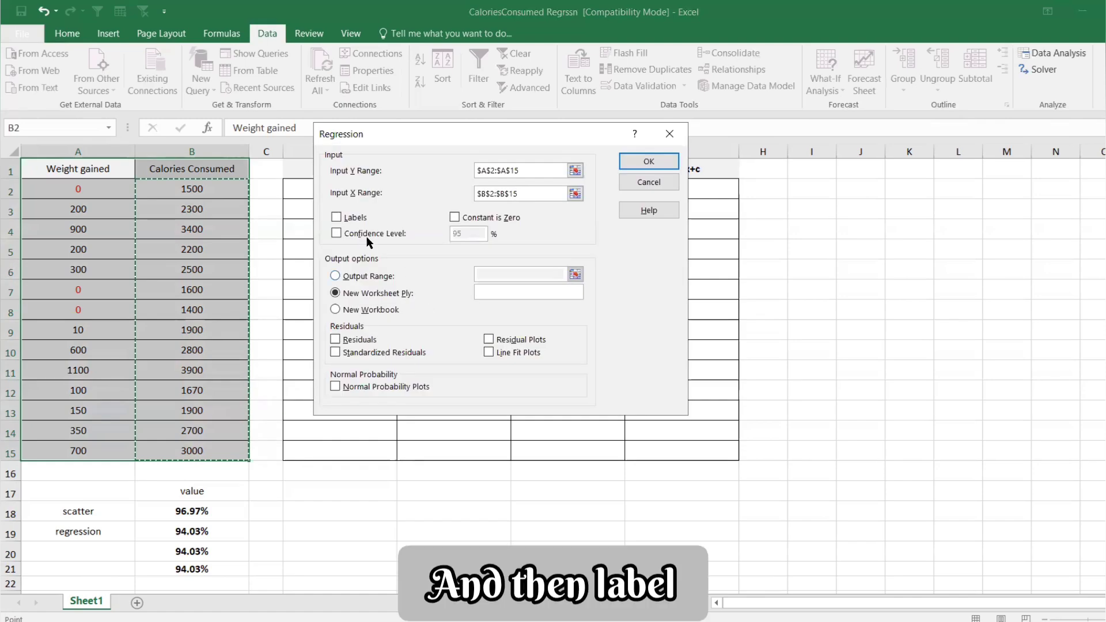
Enable the 95% confidence level, set the output range to $I$4, and run the regression.
click(337, 233)
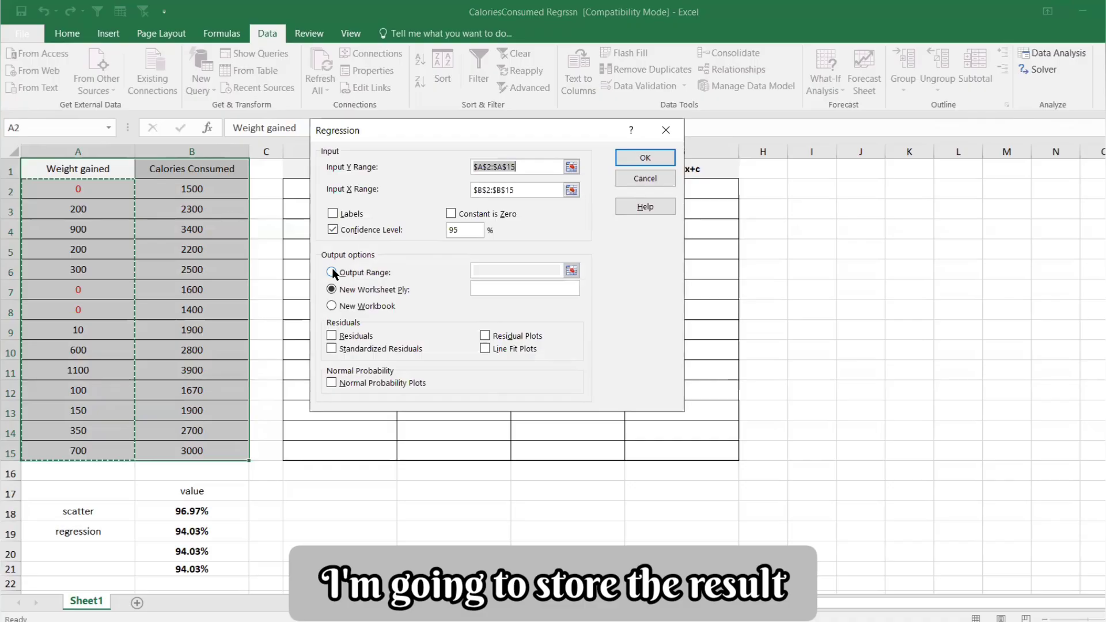
click(332, 272)
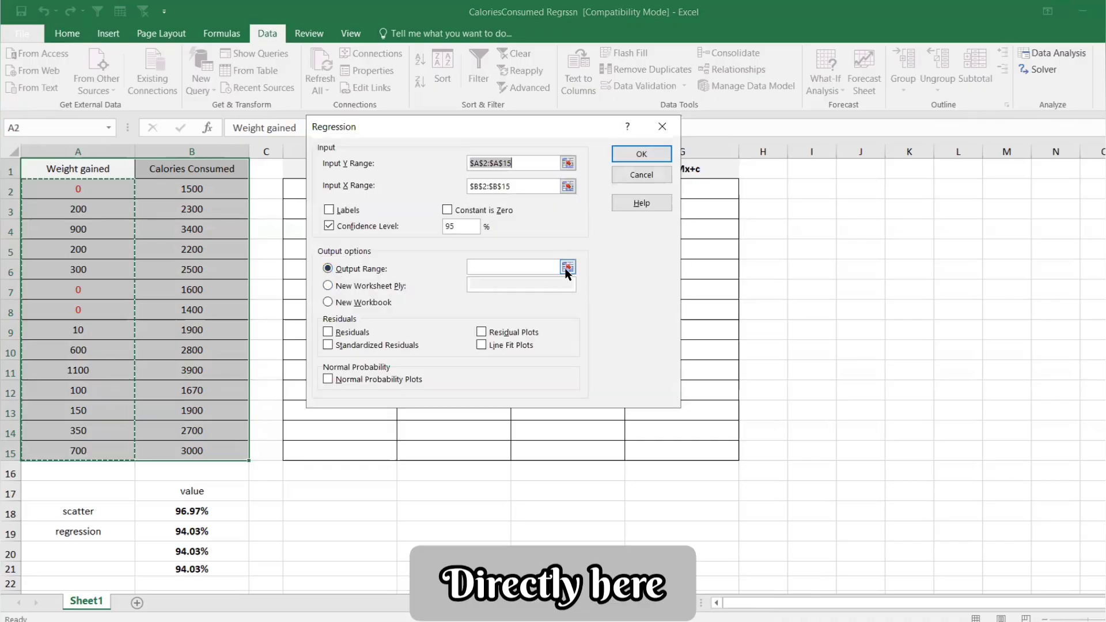
click(568, 266)
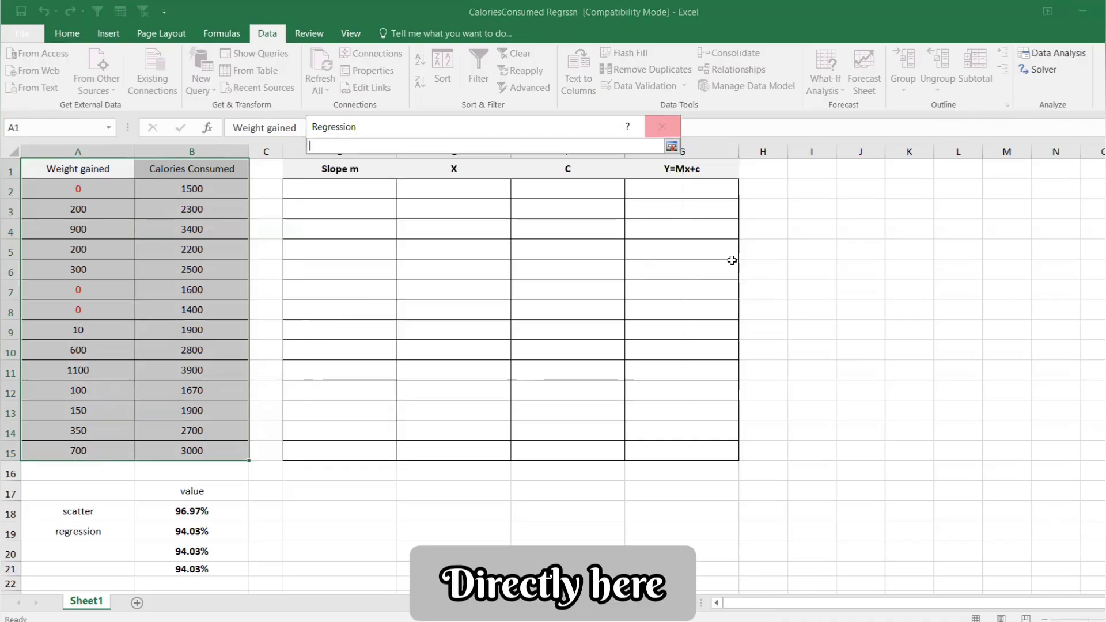
click(808, 228)
key(Return)
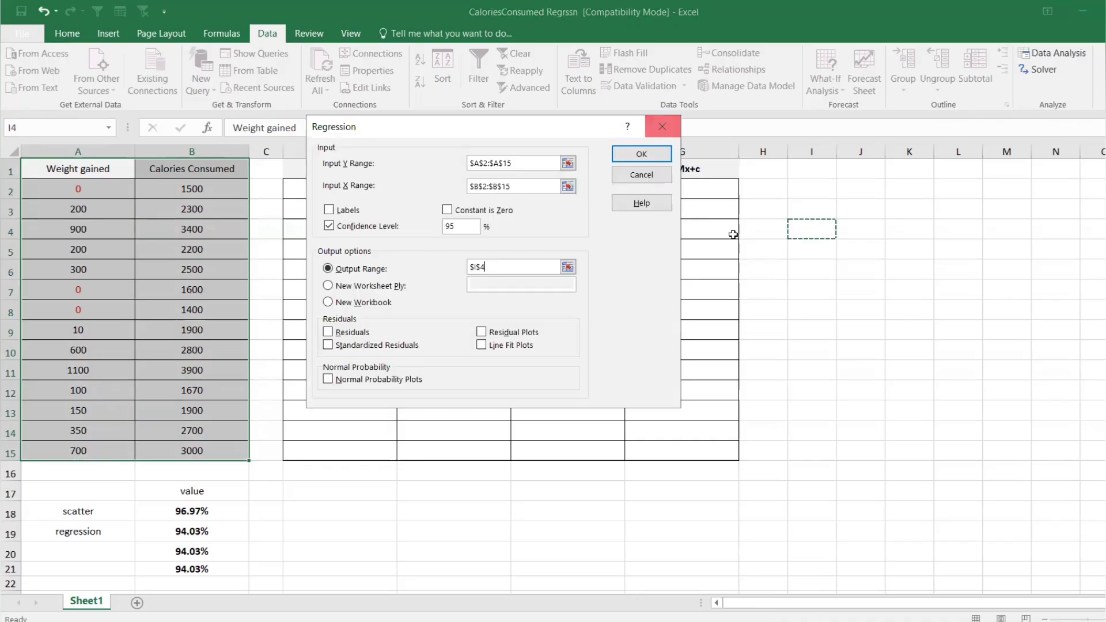
key(Return)
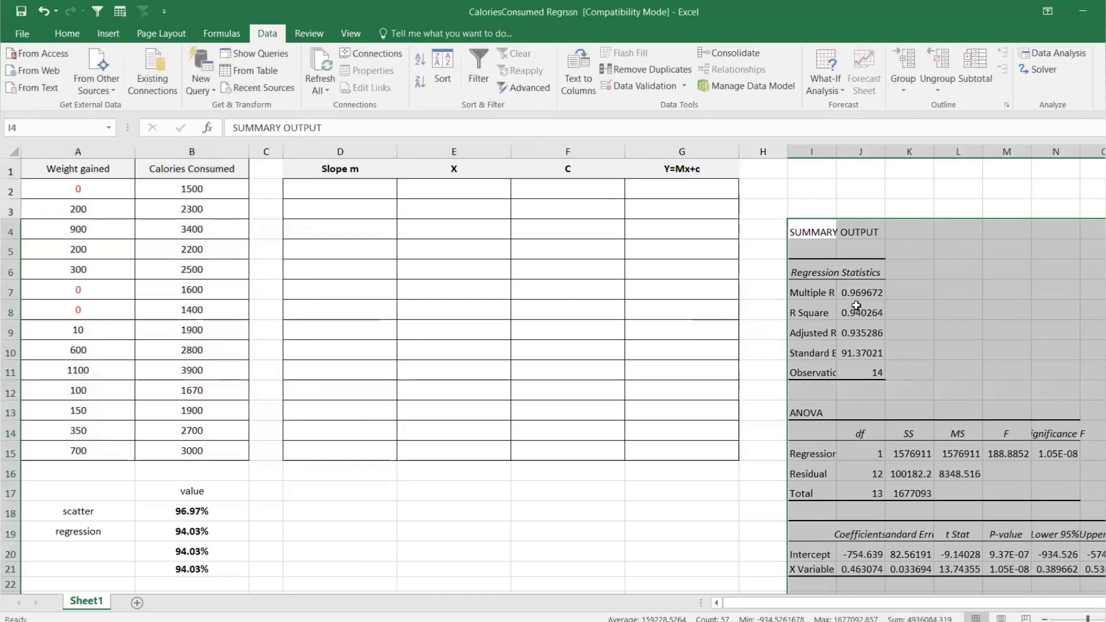
Autofit column I and format the Multiple R value in J7 as a percentage with two decimal places.
double_click(837, 152)
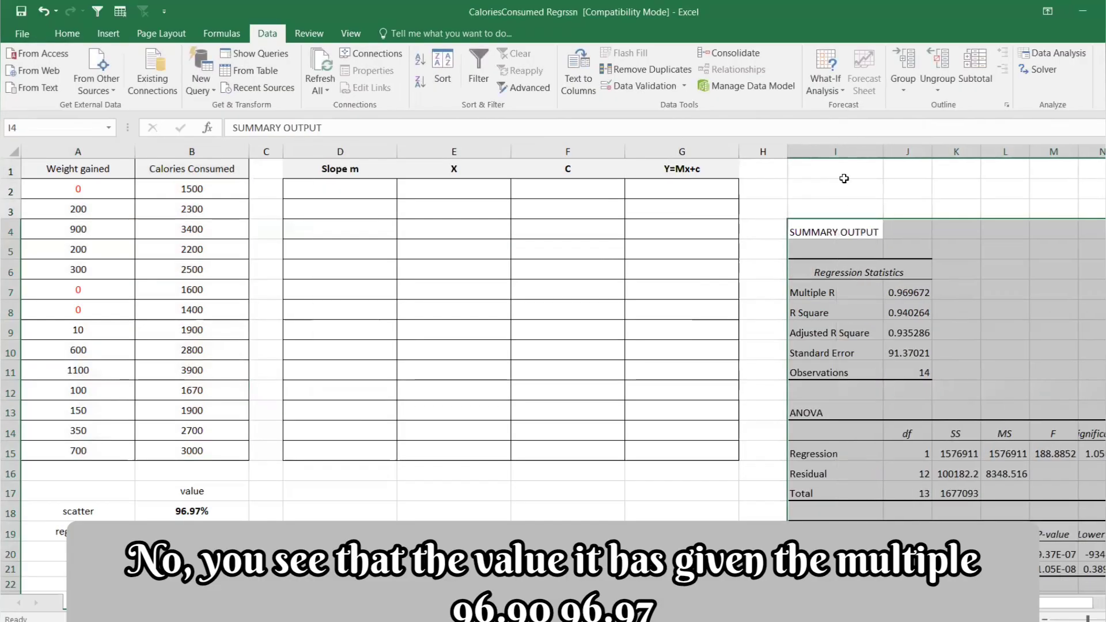
click(906, 290)
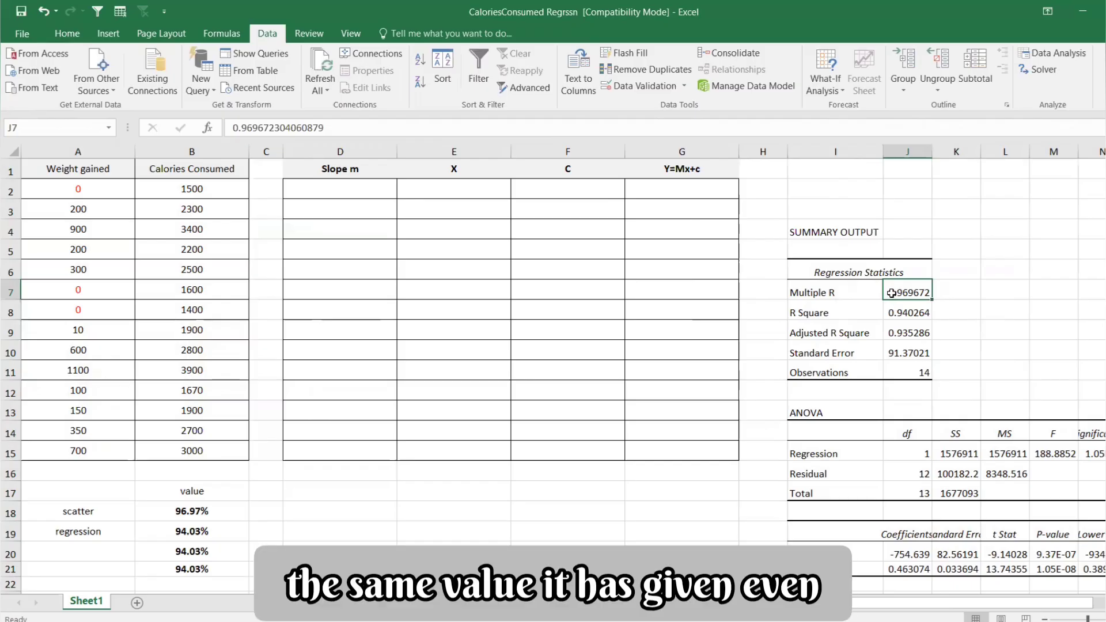
click(67, 33)
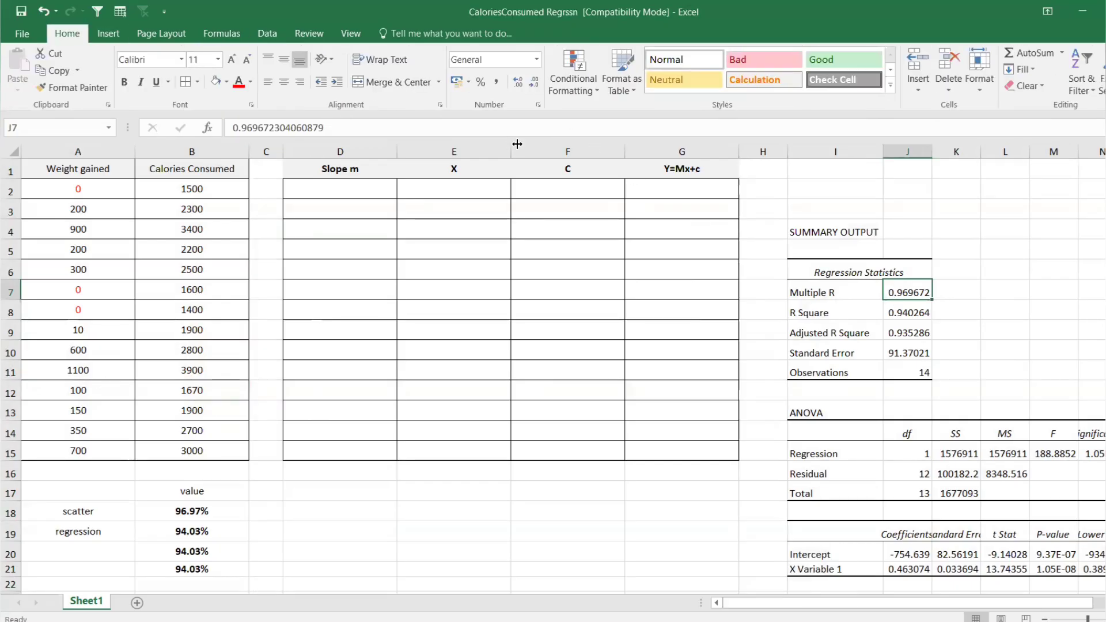
click(480, 85)
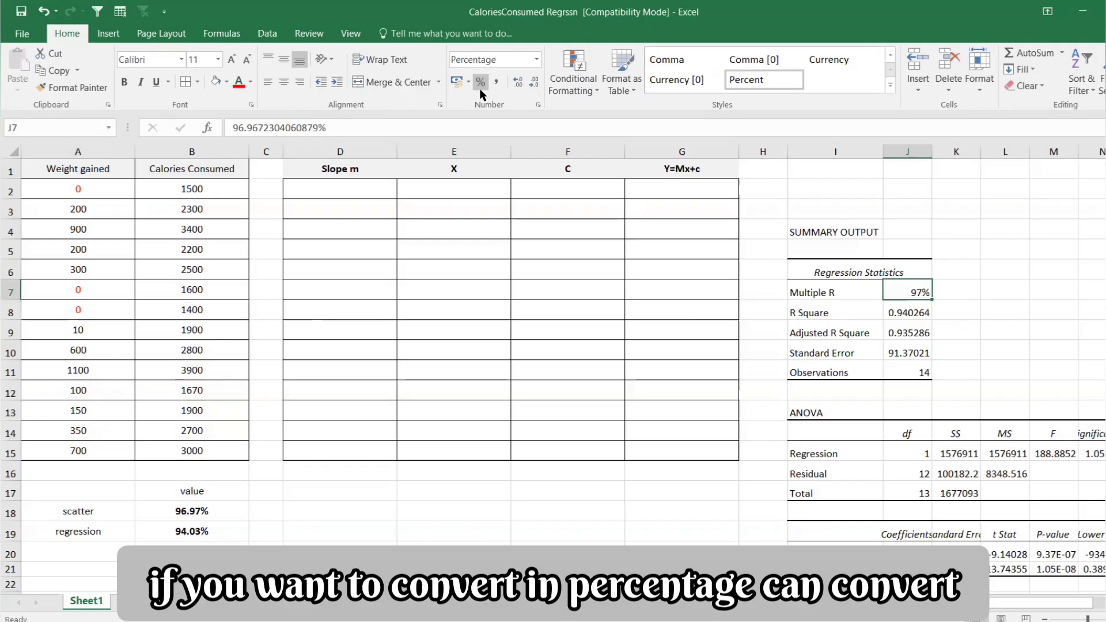
click(518, 84)
click(520, 85)
Format the R Square value in J8 as a percentage with two decimal places.
click(888, 315)
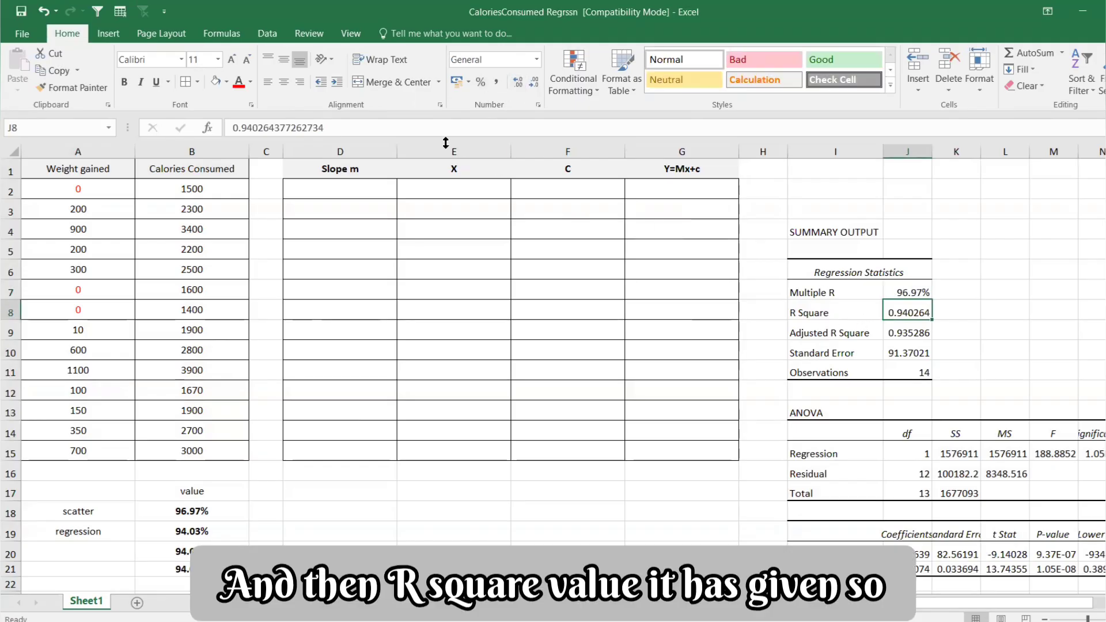
click(480, 82)
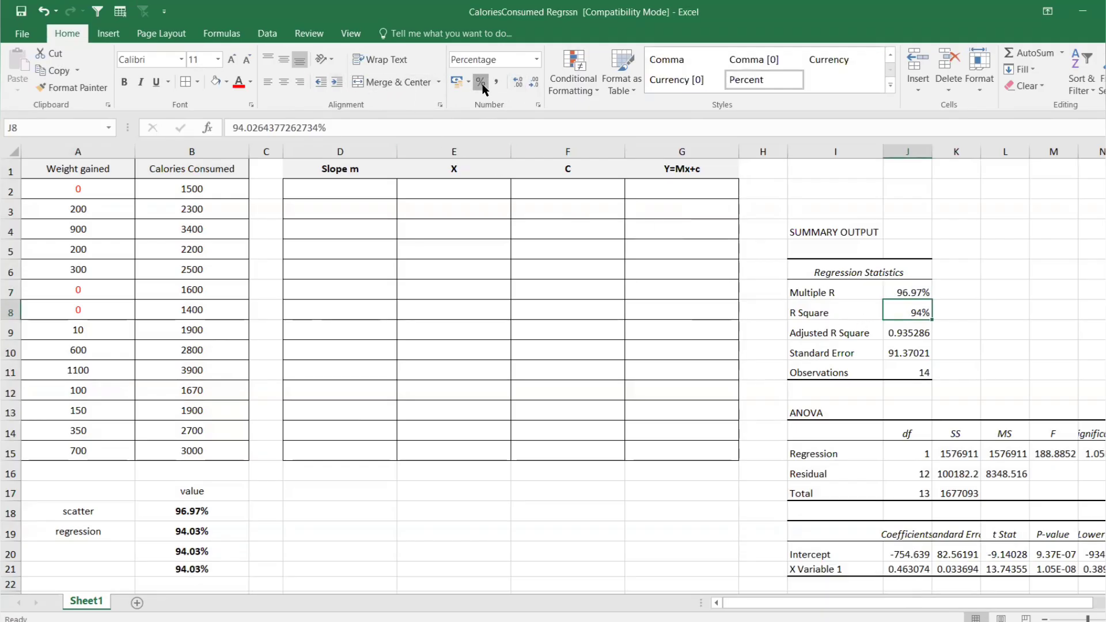
click(518, 82)
click(518, 82)
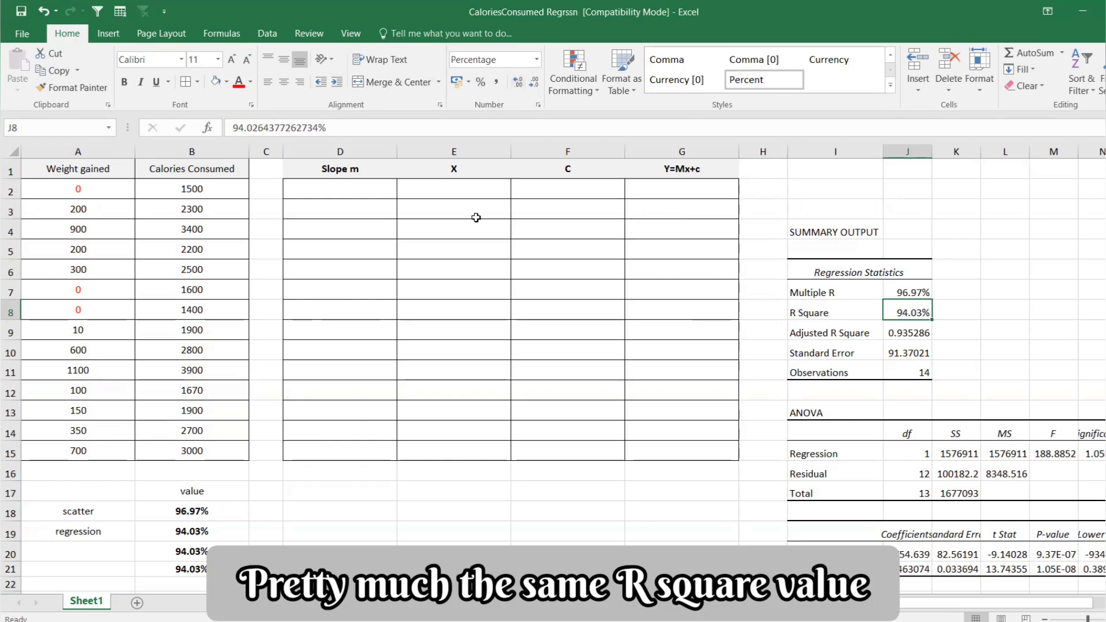
Review the remaining regression statistics and format the Significance F value in N15 as a percentage.
click(903, 336)
click(900, 353)
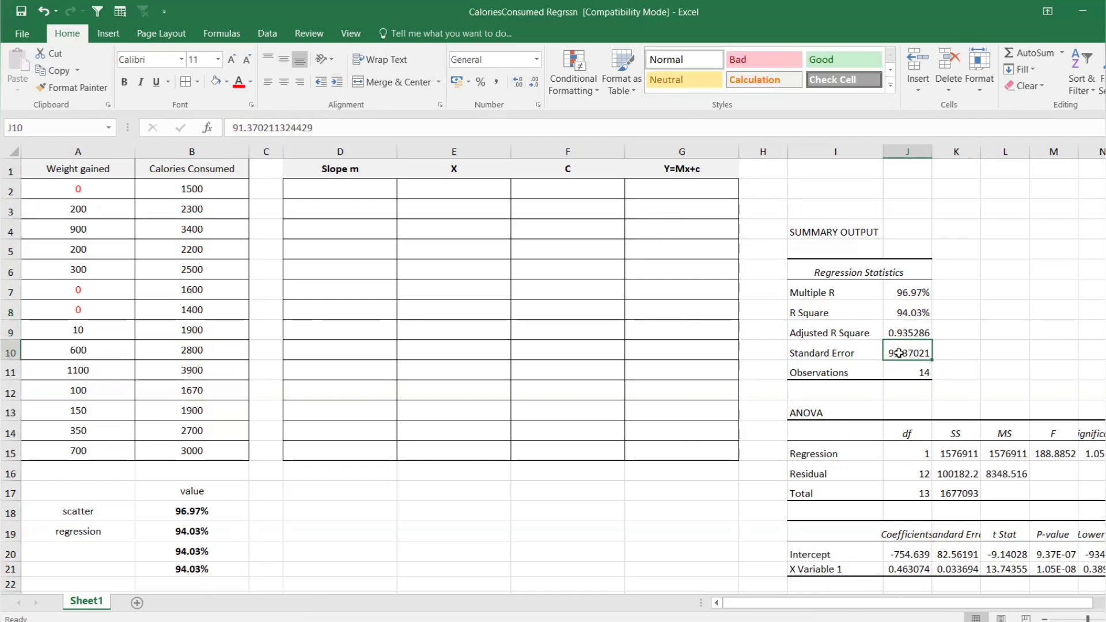
scroll(897, 373, down, 1)
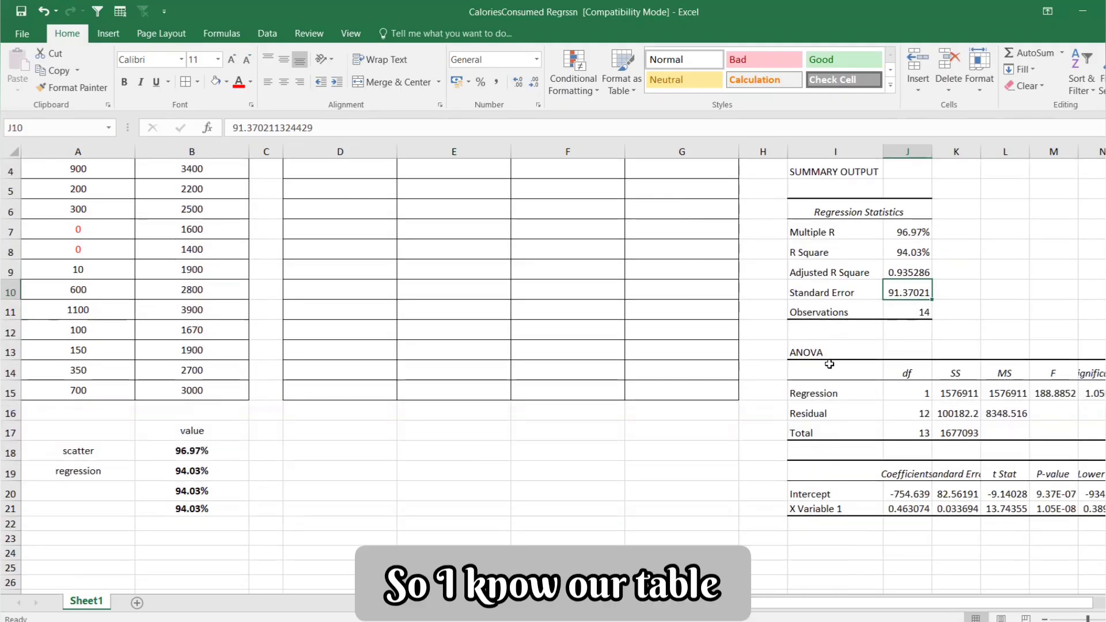
click(1089, 391)
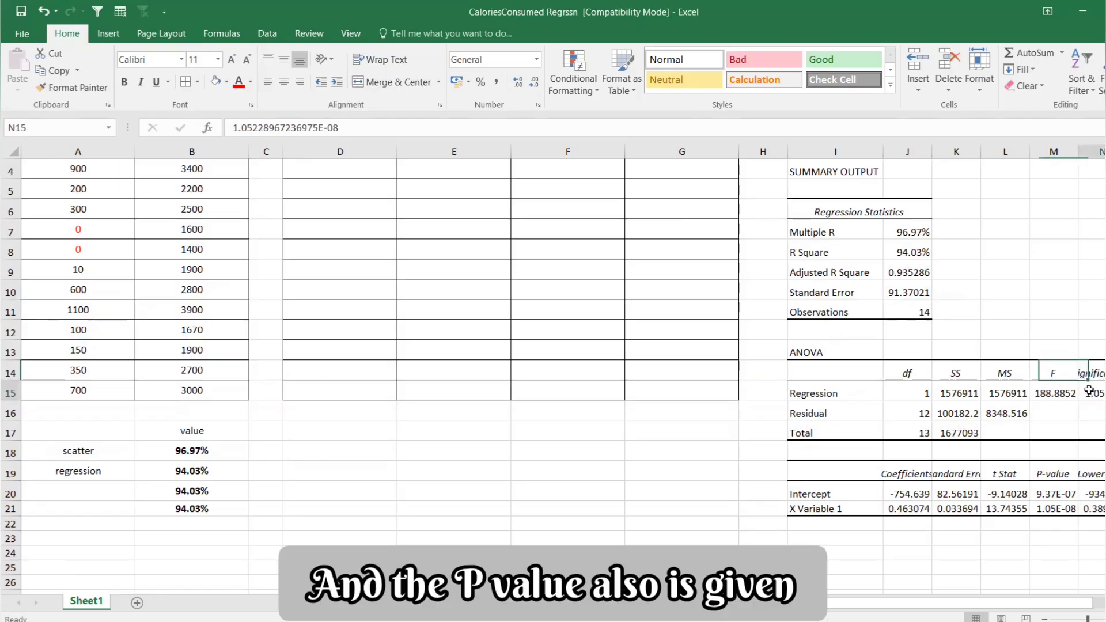
click(481, 82)
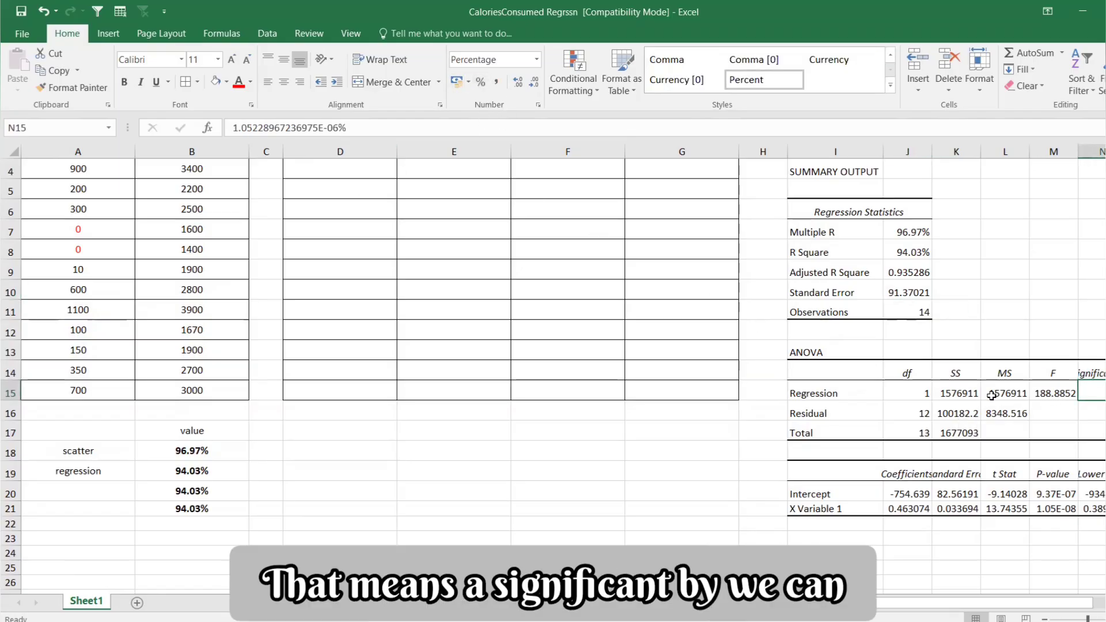
click(905, 232)
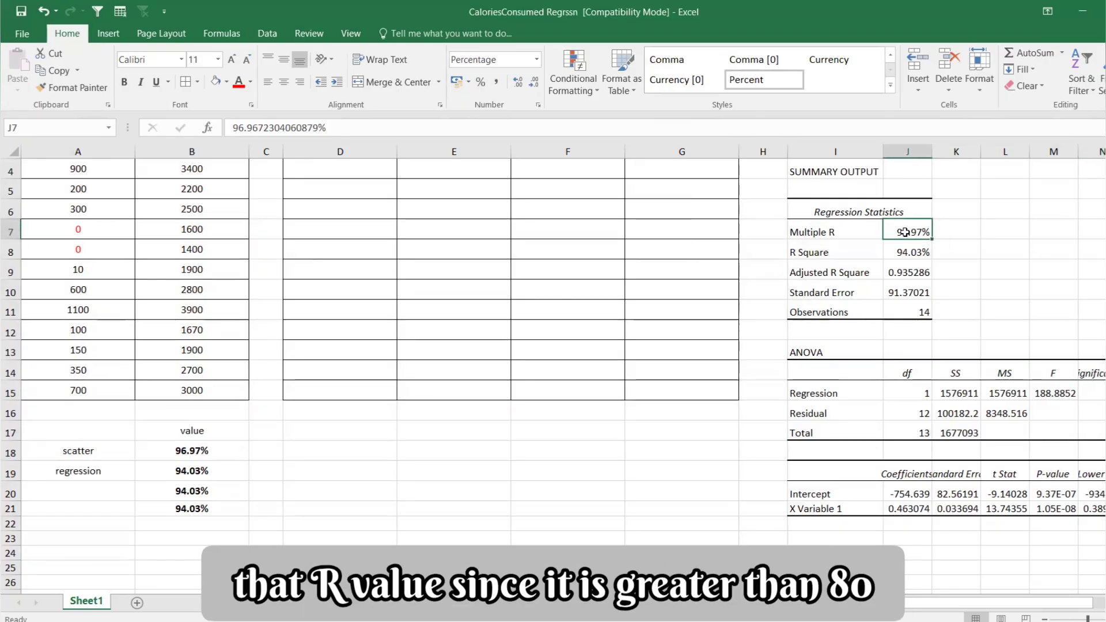
click(1093, 385)
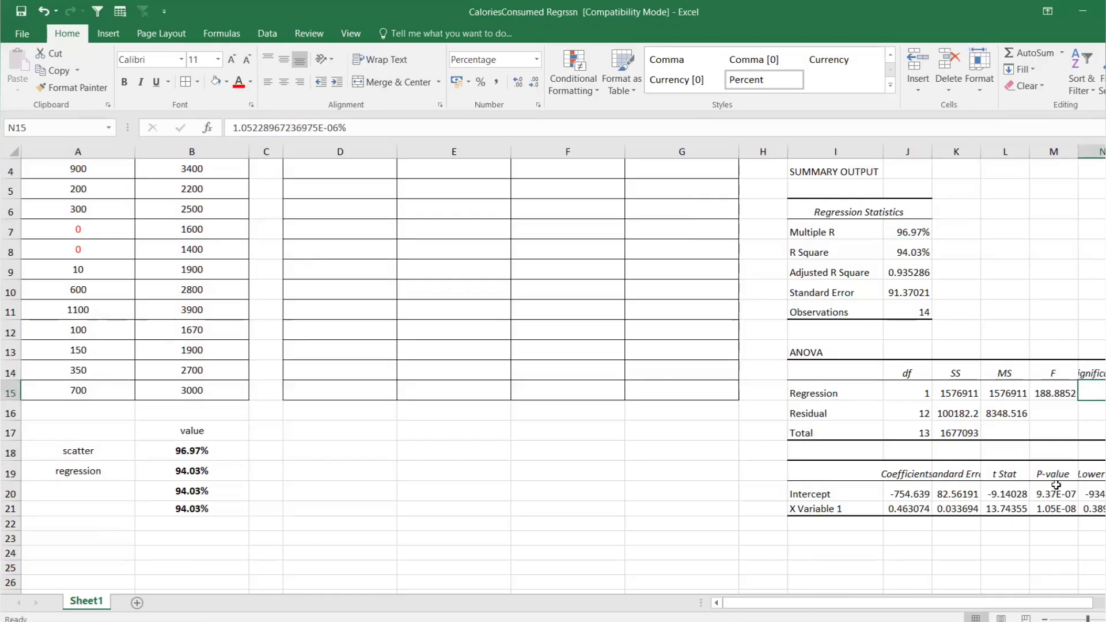
drag(1014, 602, 983, 603)
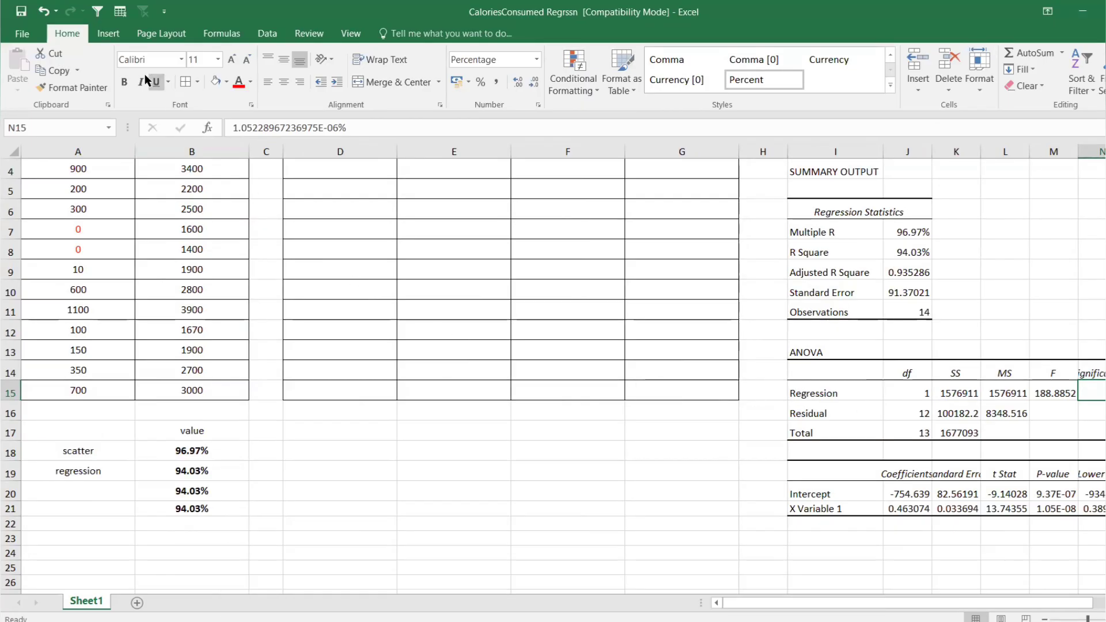
Insert the recommended Scatter chart from the weight and calorie data in A1:B15.
scroll(166, 268, up, 1)
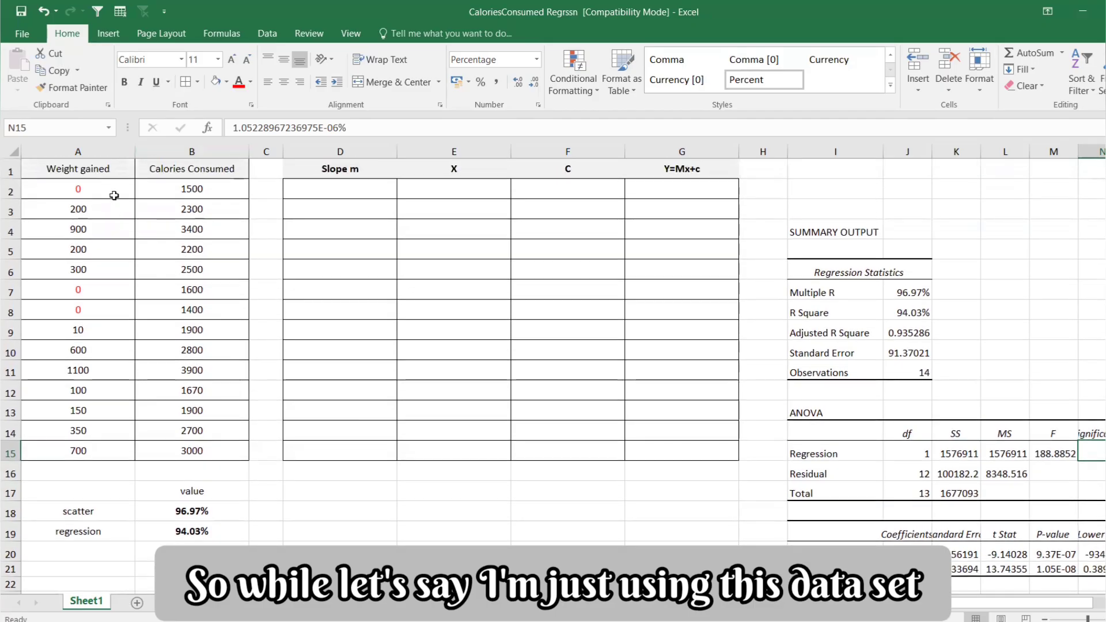
drag(88, 174, 194, 453)
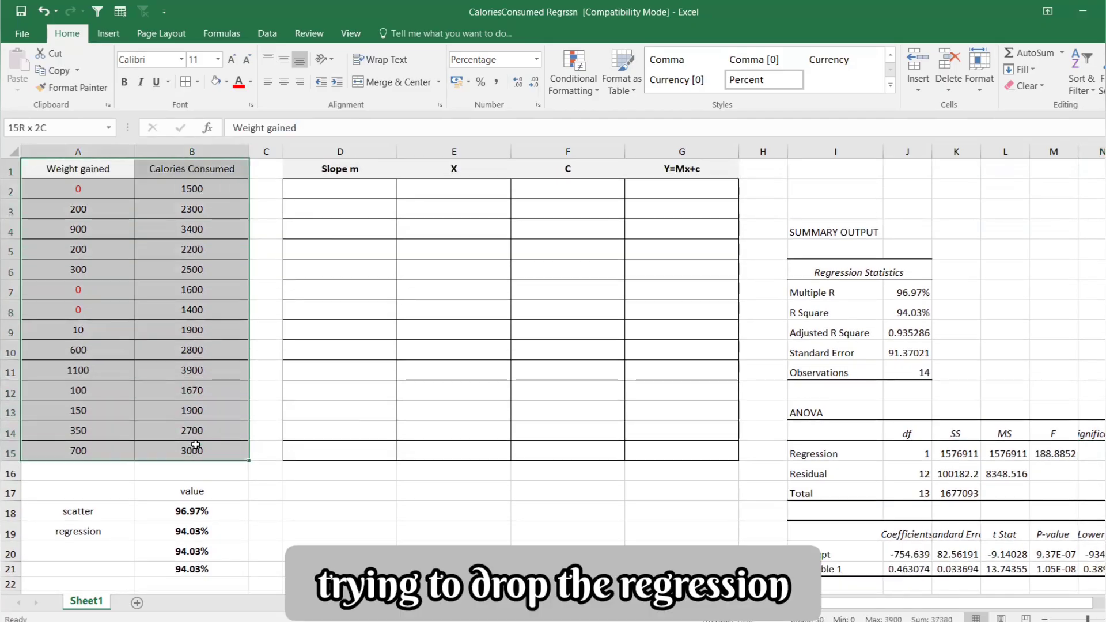
click(108, 34)
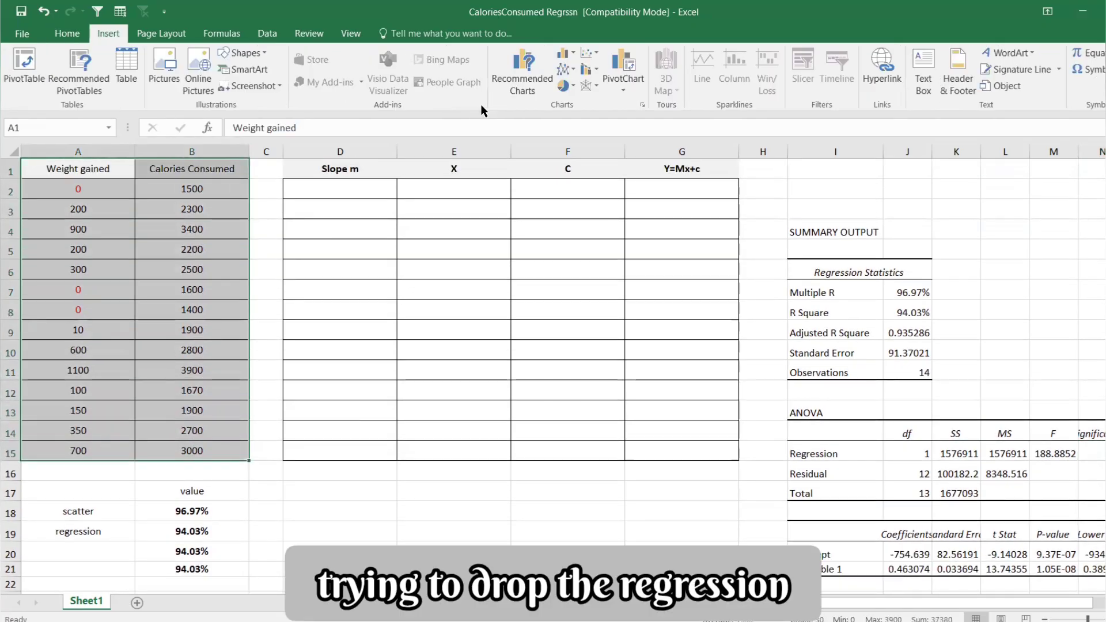
click(507, 89)
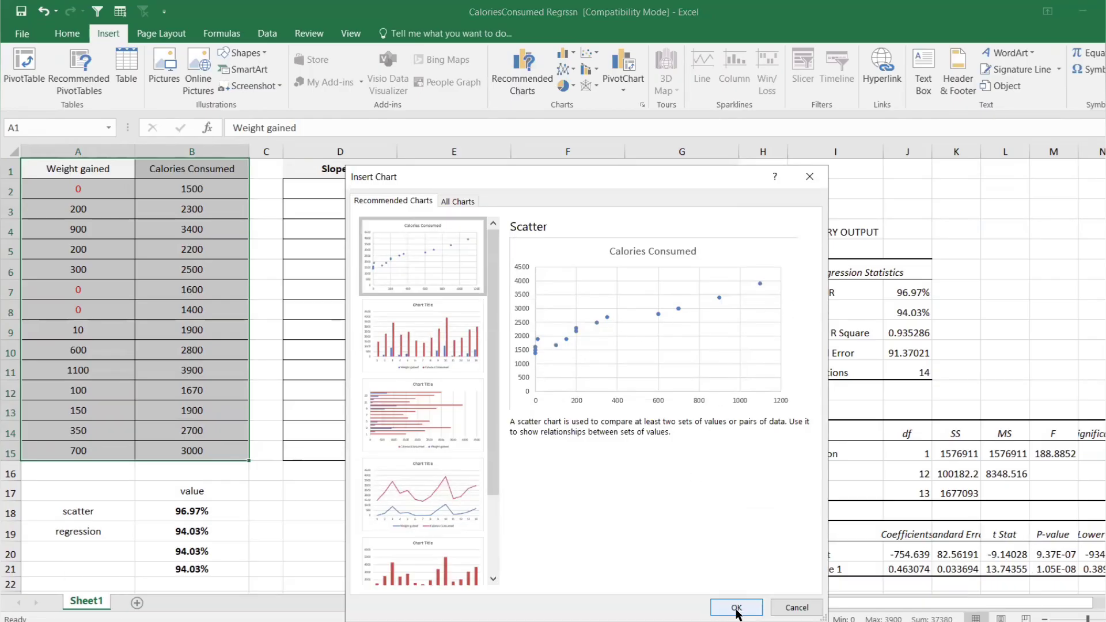
click(738, 607)
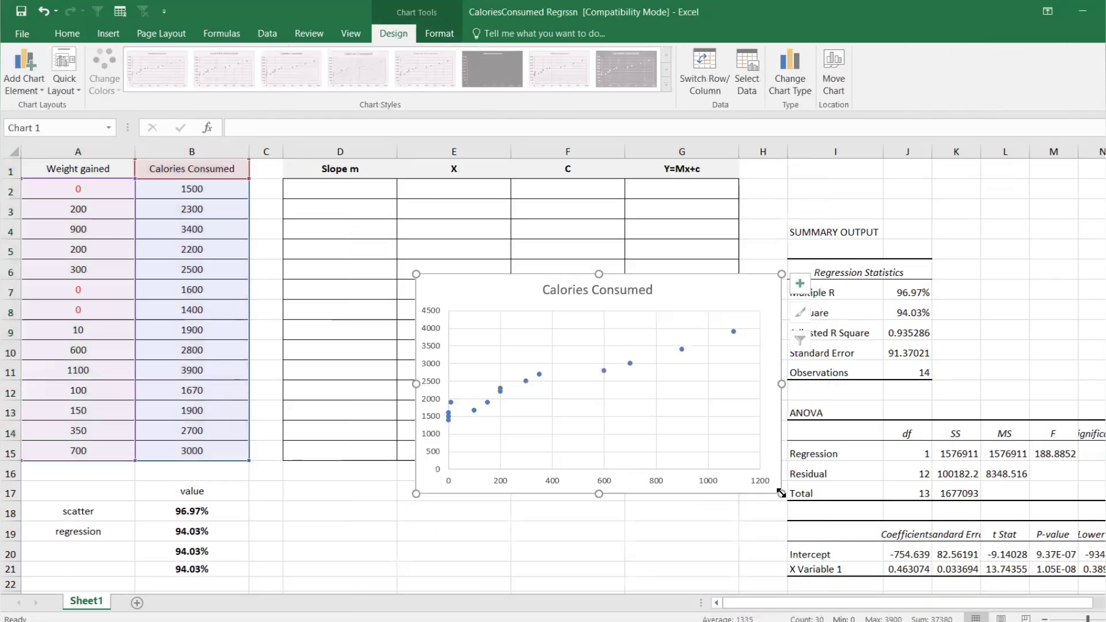
Enlarge the scatter chart and place it beside the data, spanning columns D to I below the header row.
drag(782, 493, 873, 543)
drag(487, 541, 339, 441)
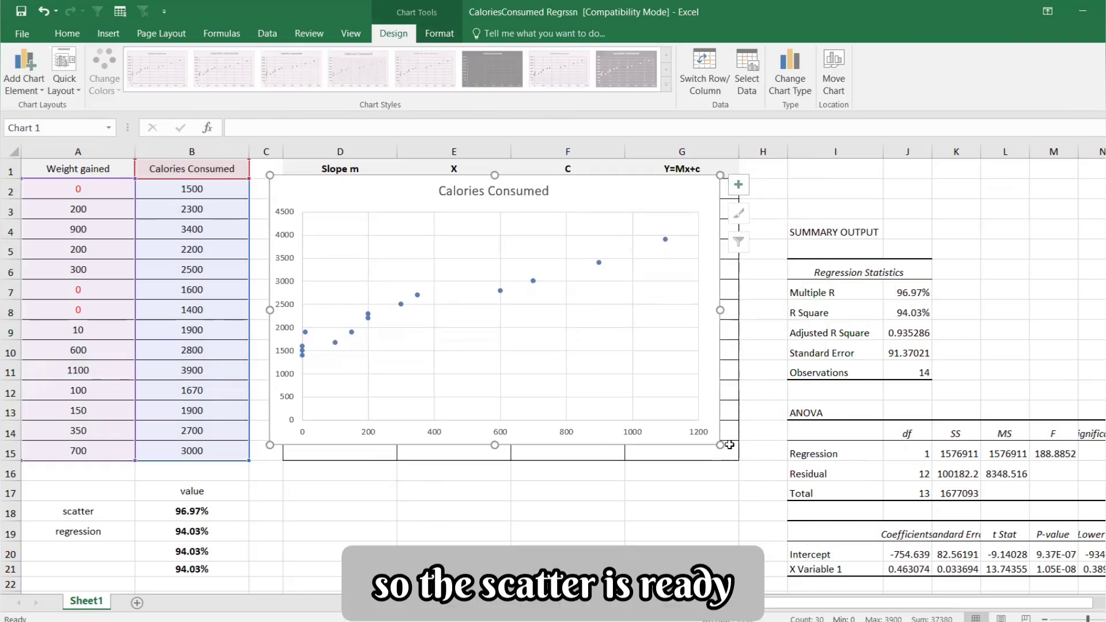
drag(728, 445, 882, 560)
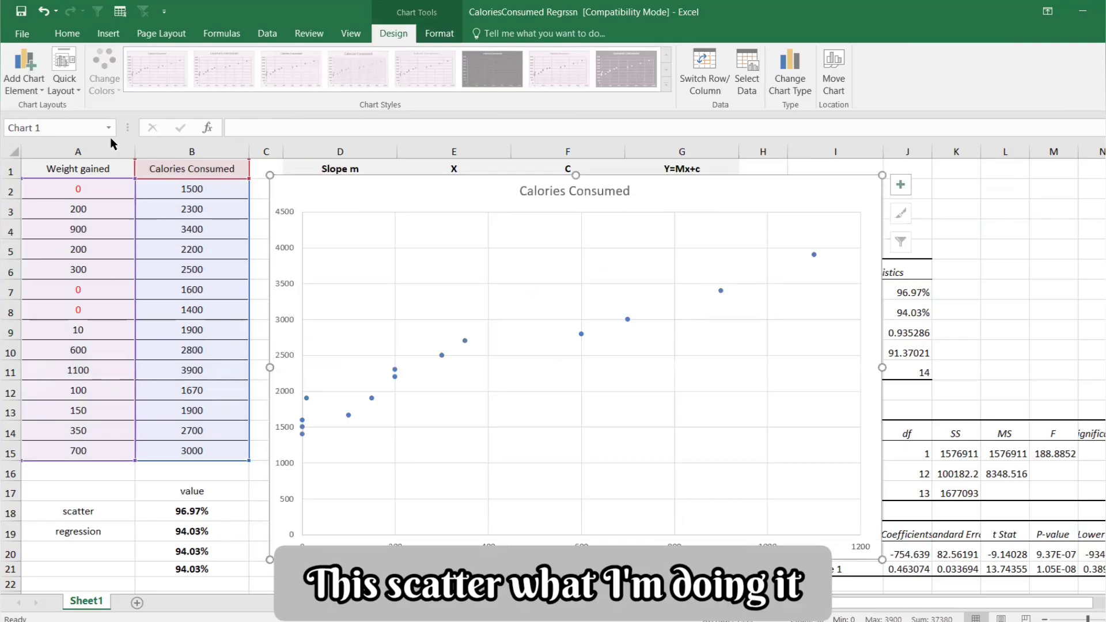
Apply quick layout Layout 9 to the scatter chart and delete its legend.
click(69, 81)
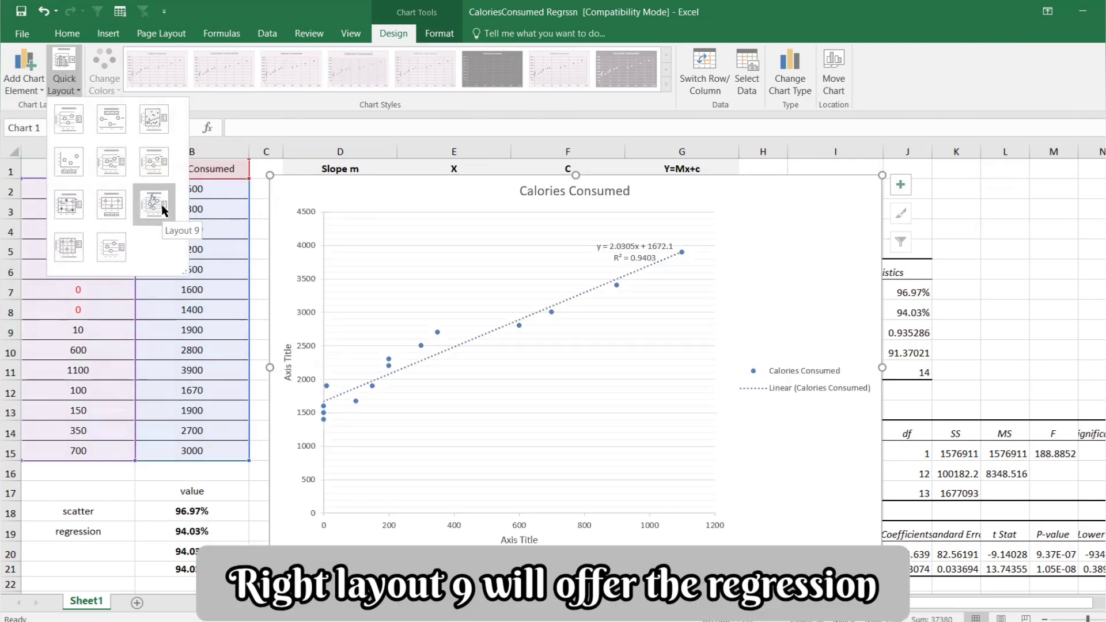
click(162, 208)
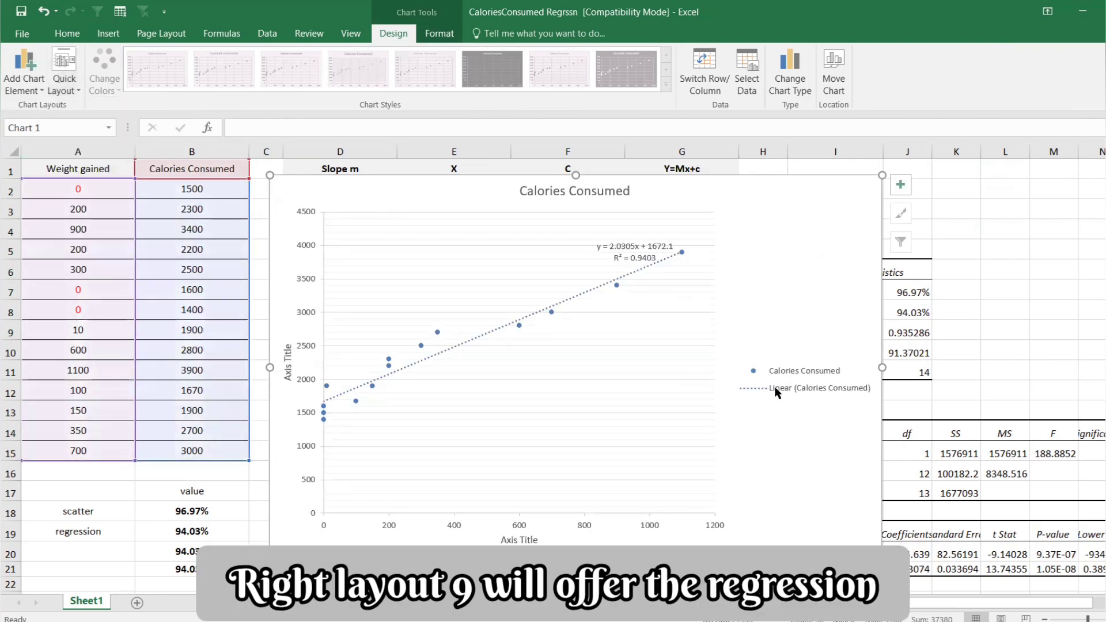
click(775, 385)
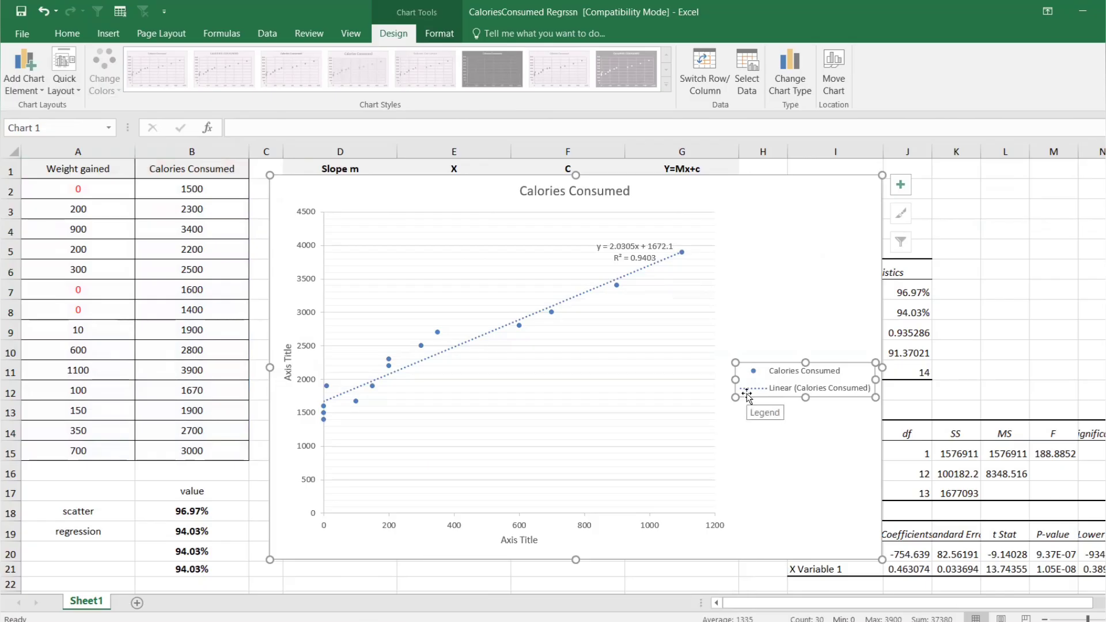
key(Delete)
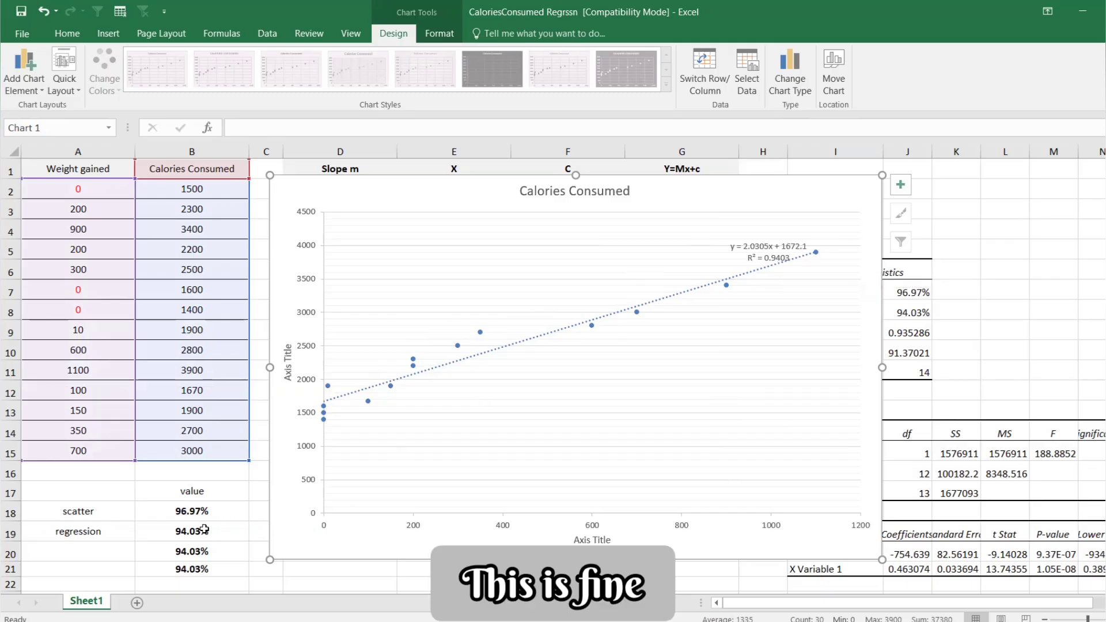
Fill the regression row cells A19:B19 with the standard light green color.
drag(118, 532, 189, 530)
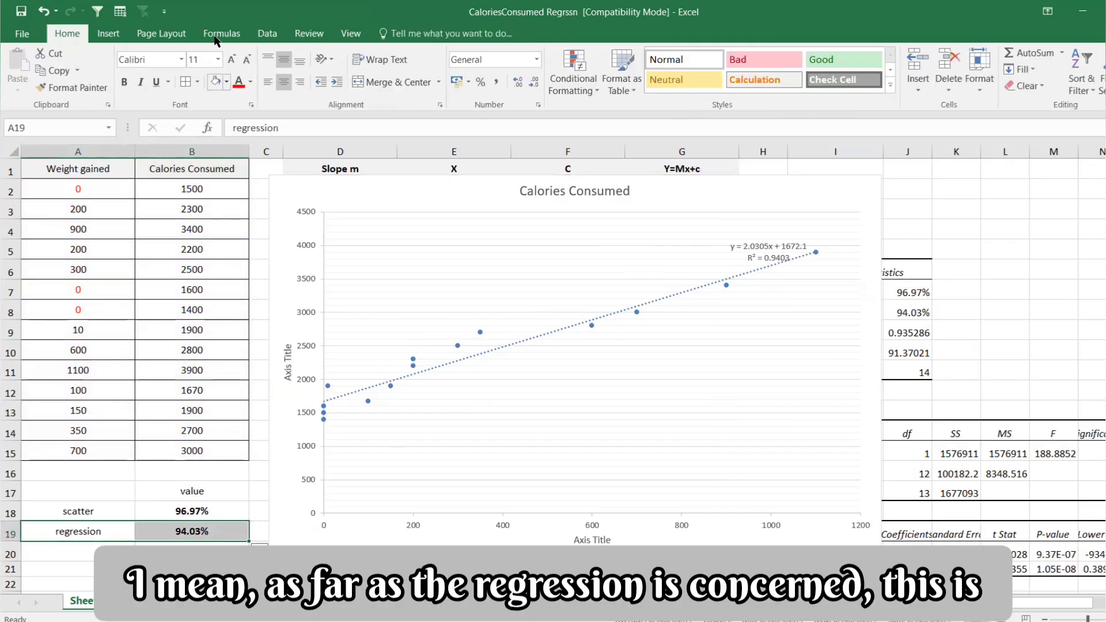
click(227, 82)
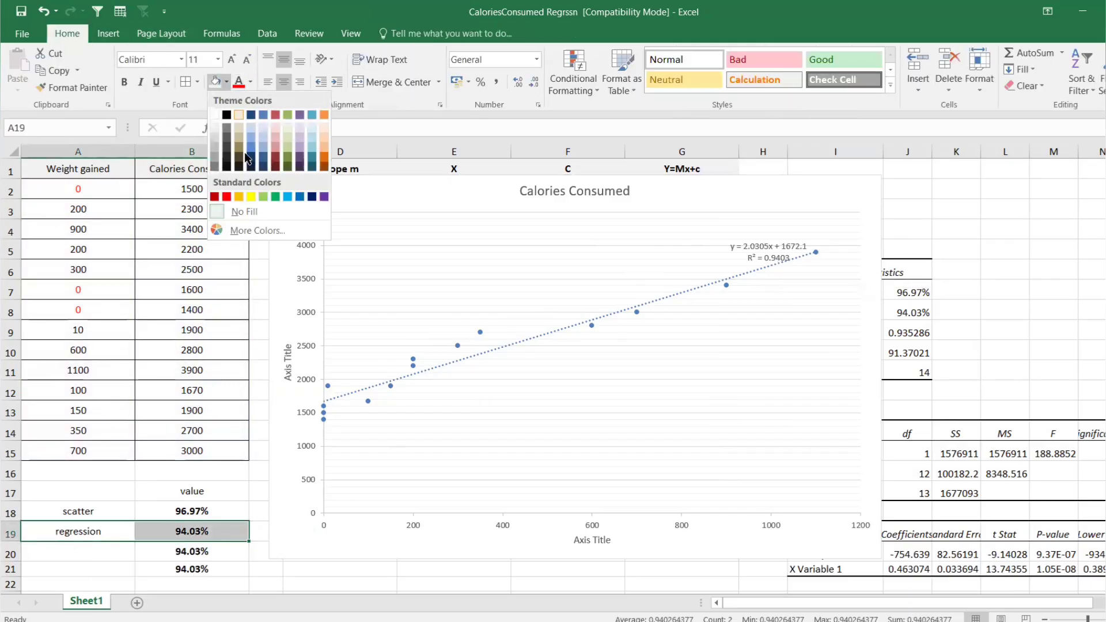
click(265, 192)
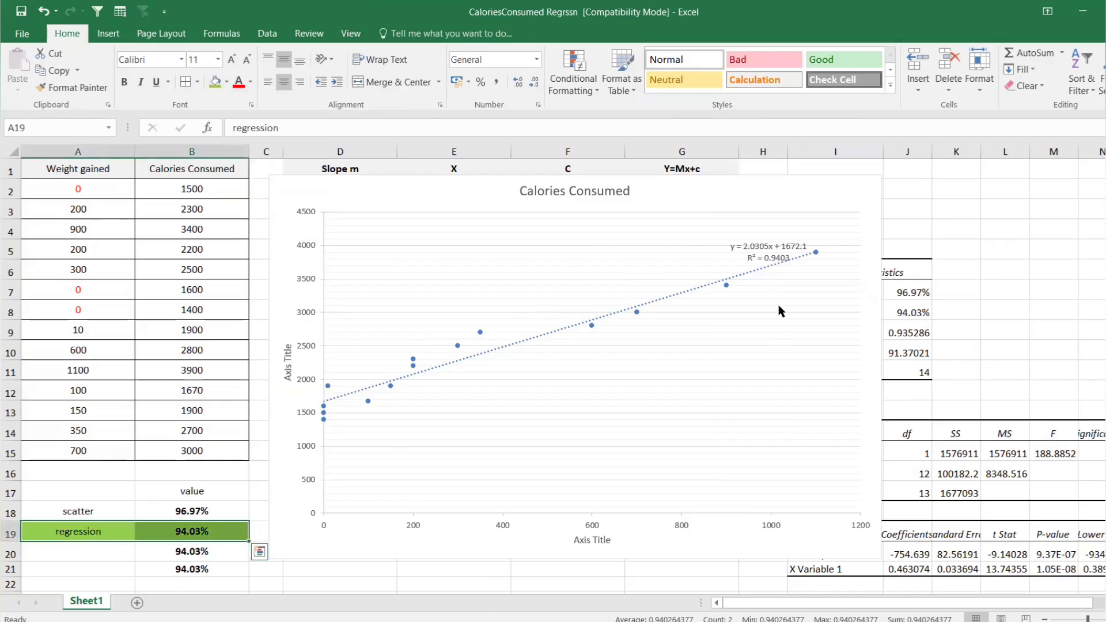
Copy the trendline equation y = 2.0305x + 1672.1, move the chart down clear of the table's upper rows, and paste the equation into I2.
click(747, 246)
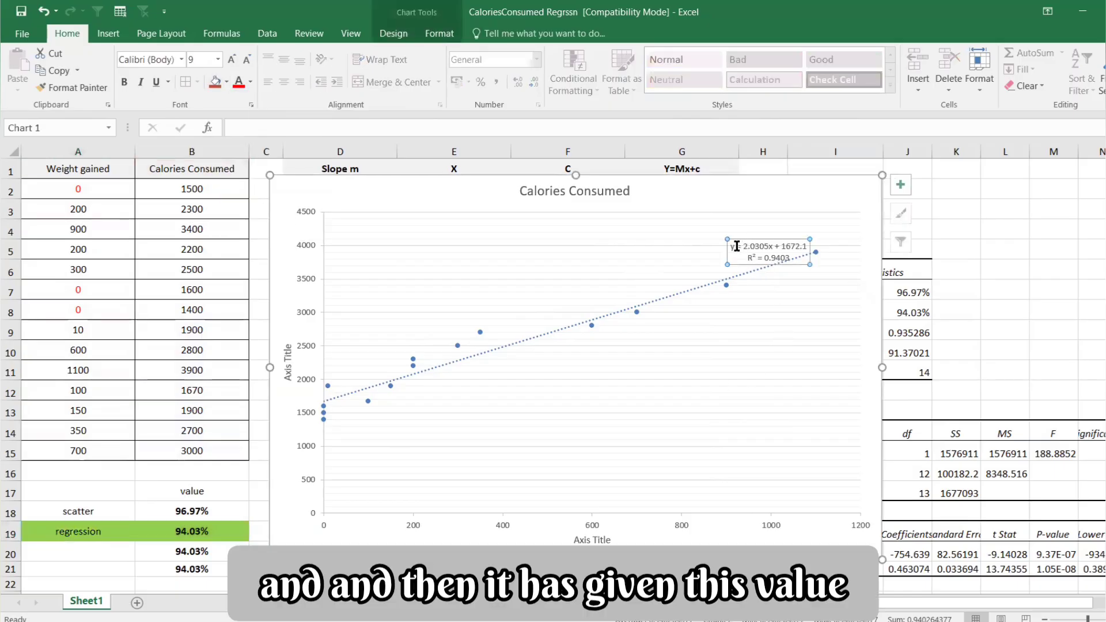
drag(730, 246, 812, 249)
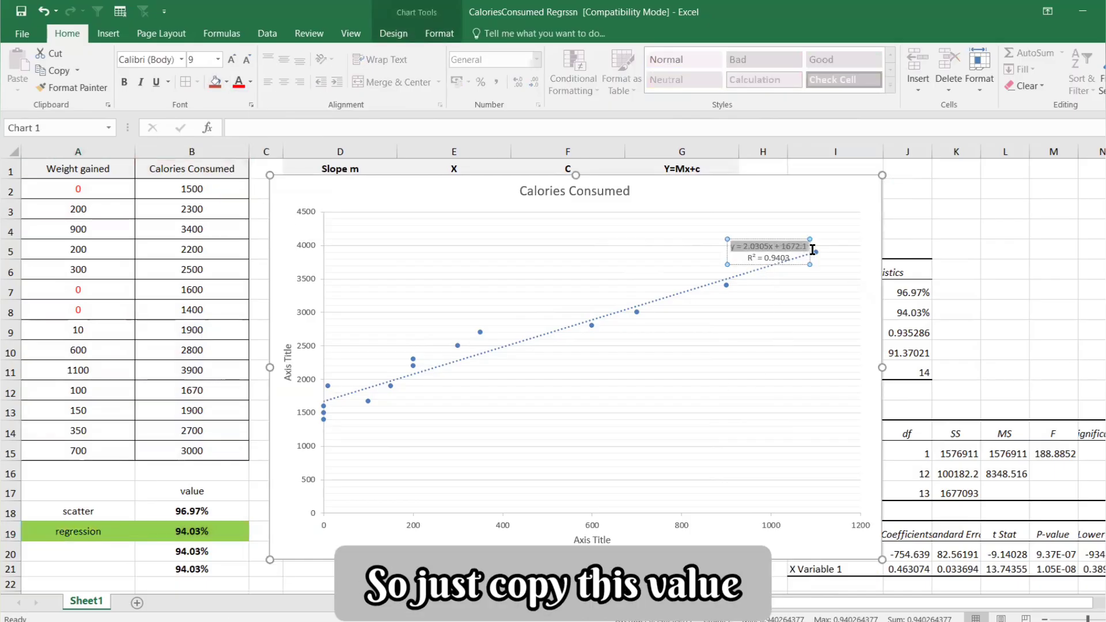
key(ctrl+c)
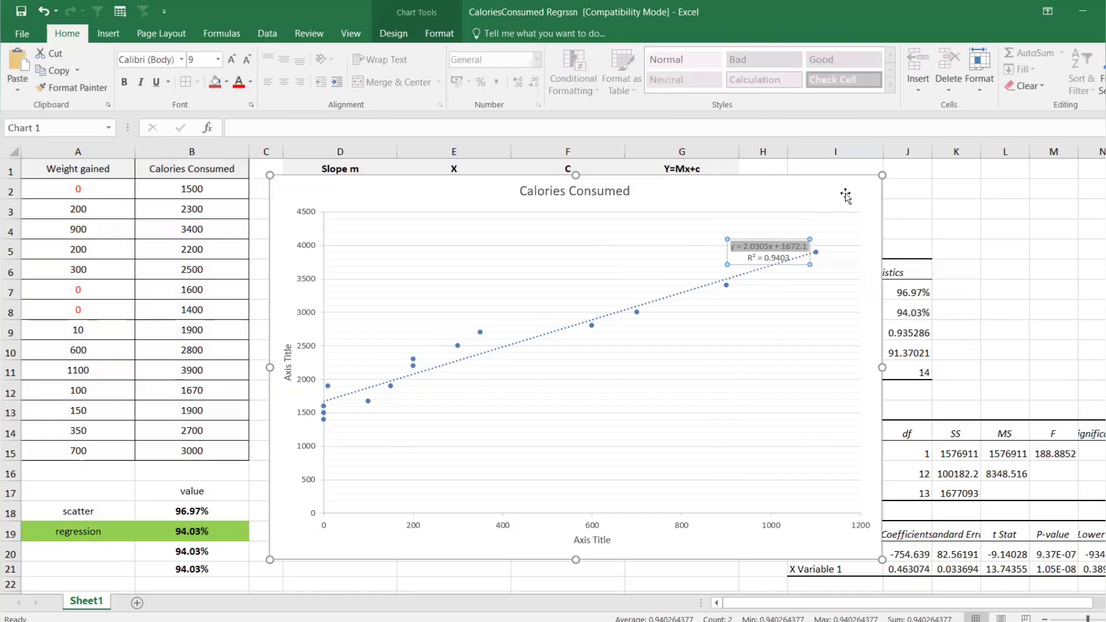
drag(841, 187, 764, 339)
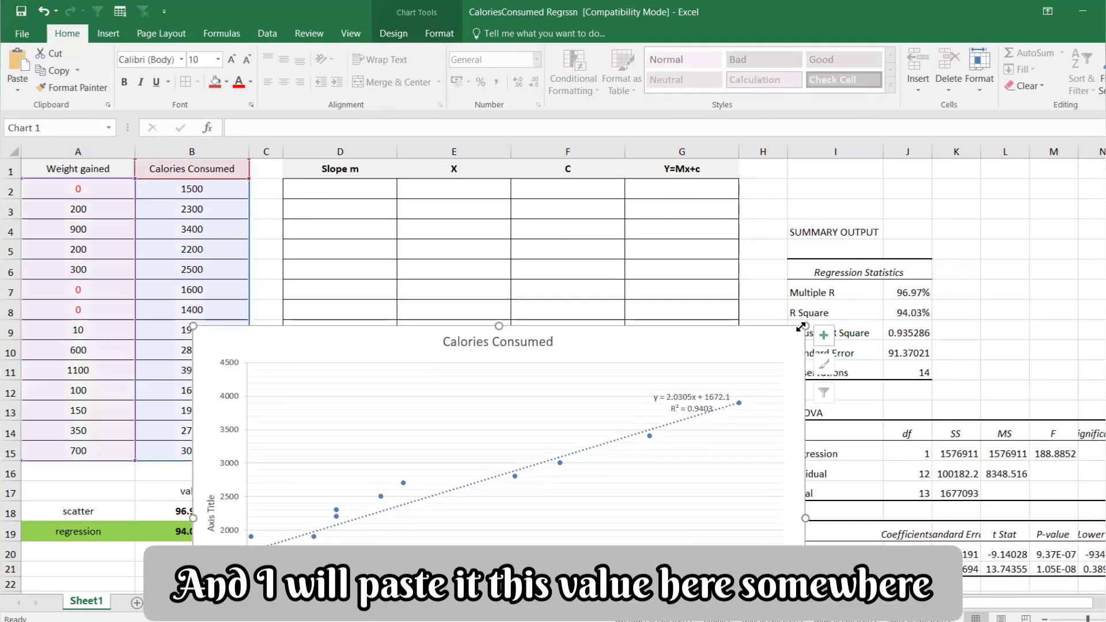
click(812, 190)
key(ctrl+v)
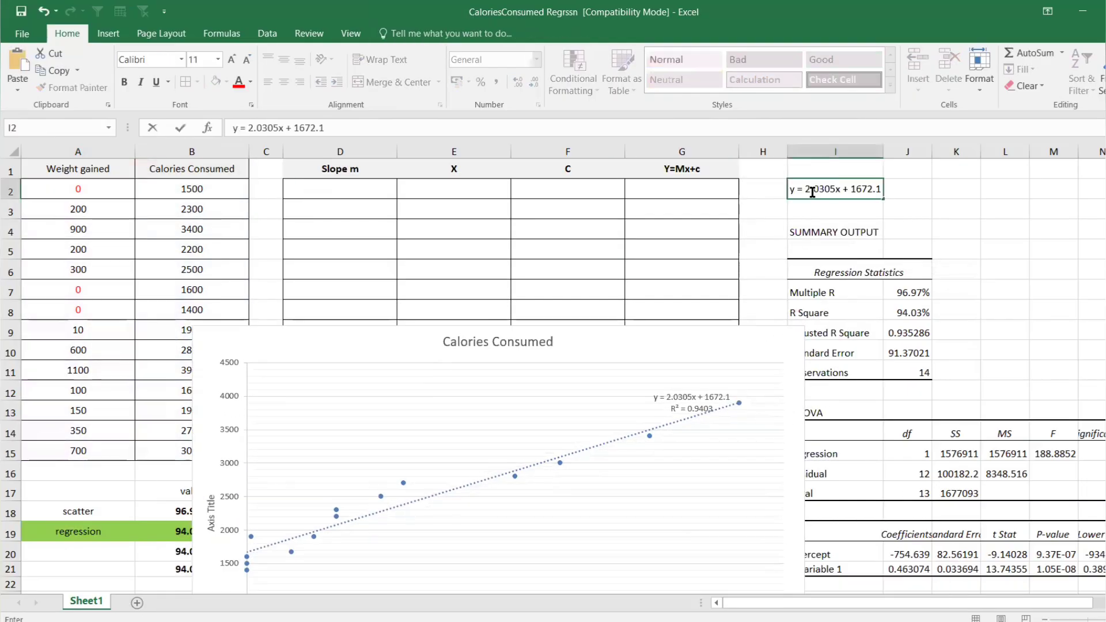
key(Return)
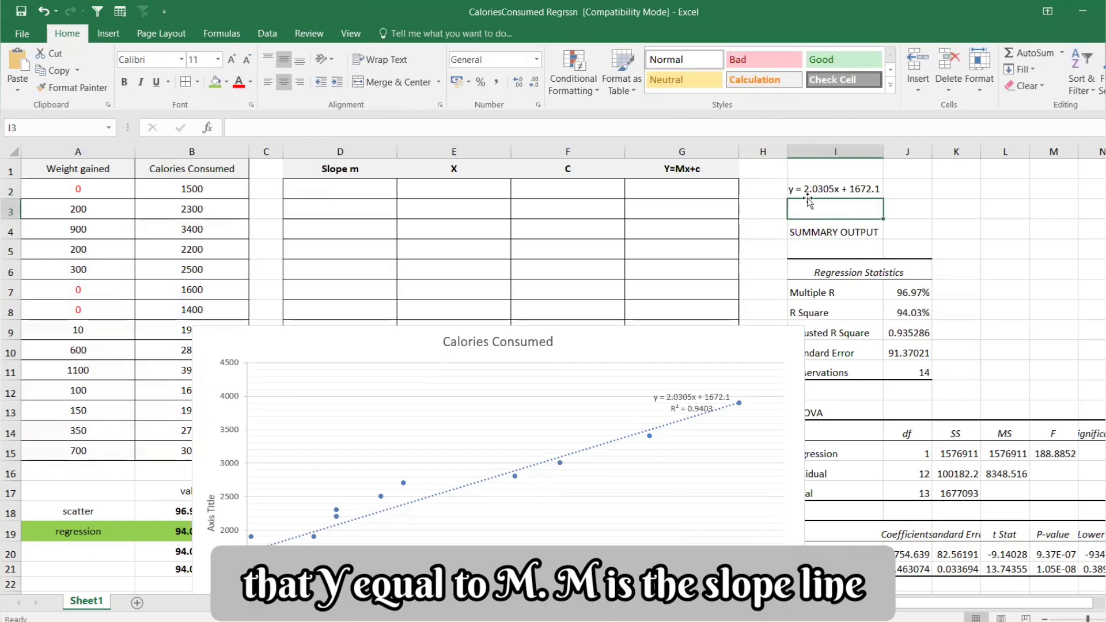
Enter the slope value 2.0305 in cell D2 of the Slope m column.
click(369, 190)
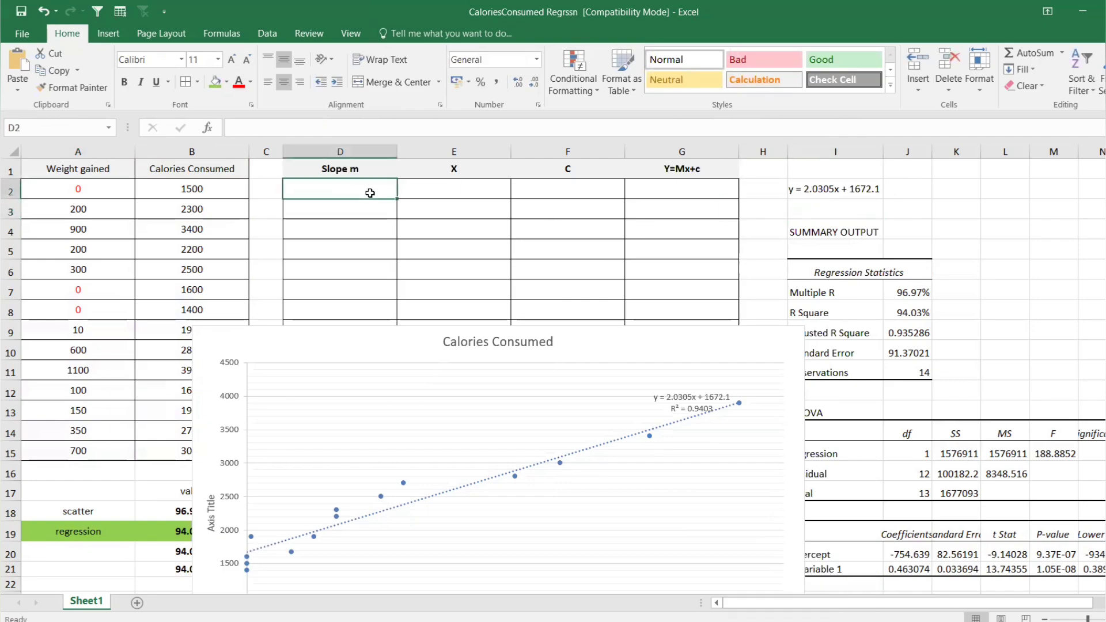
text(2)
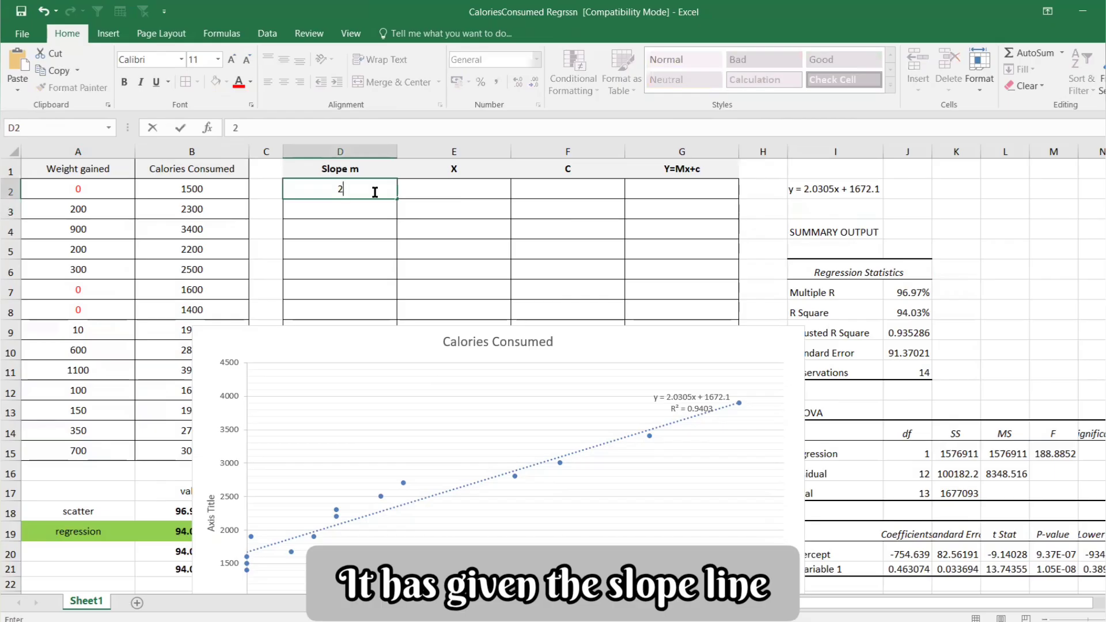
text(.03)
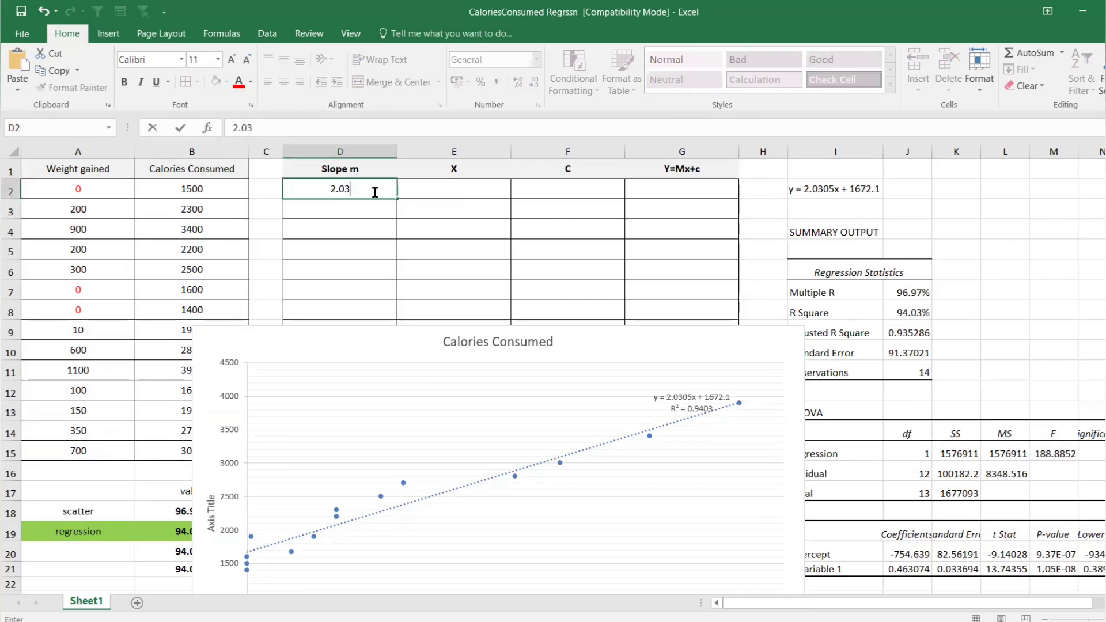
text(05)
key(Return)
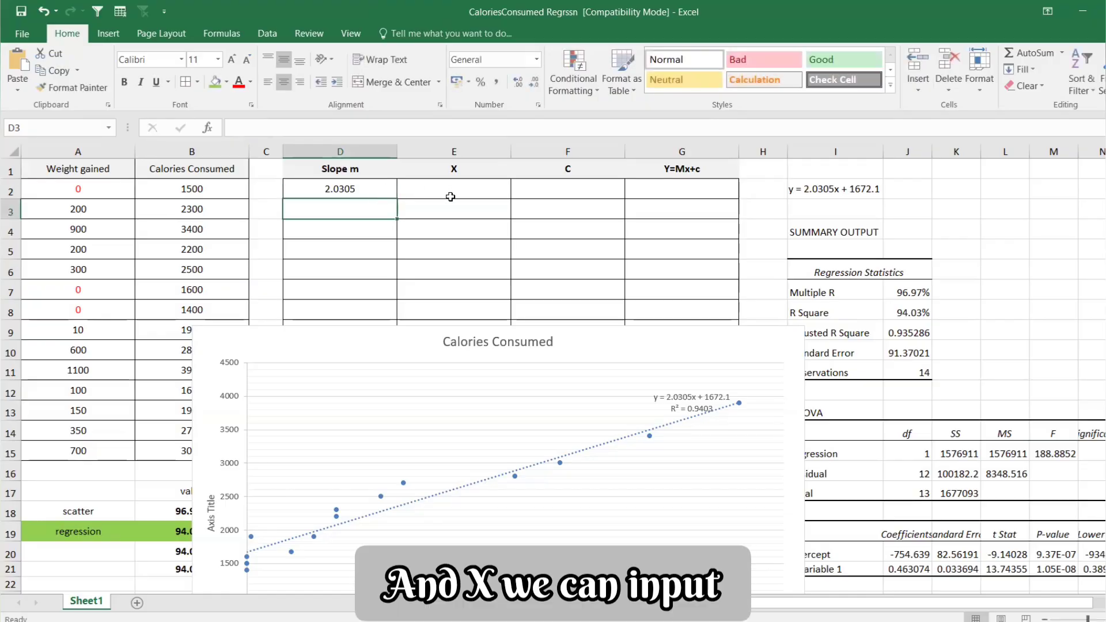
Enter the intercept value 1672.1 in cell F2 of the C column.
click(451, 197)
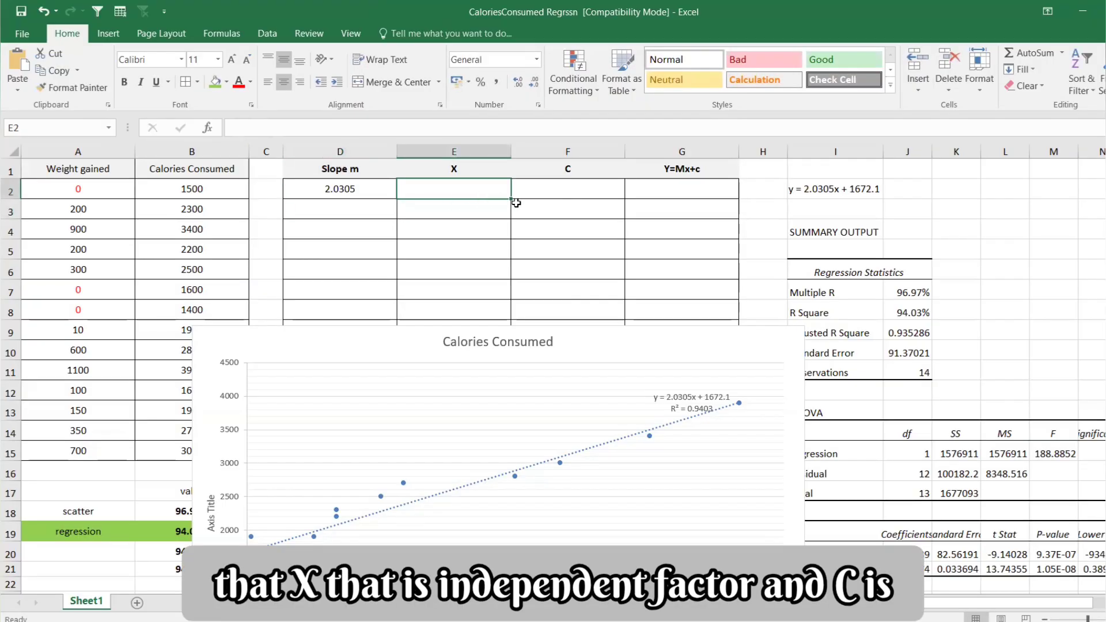
click(551, 202)
click(553, 194)
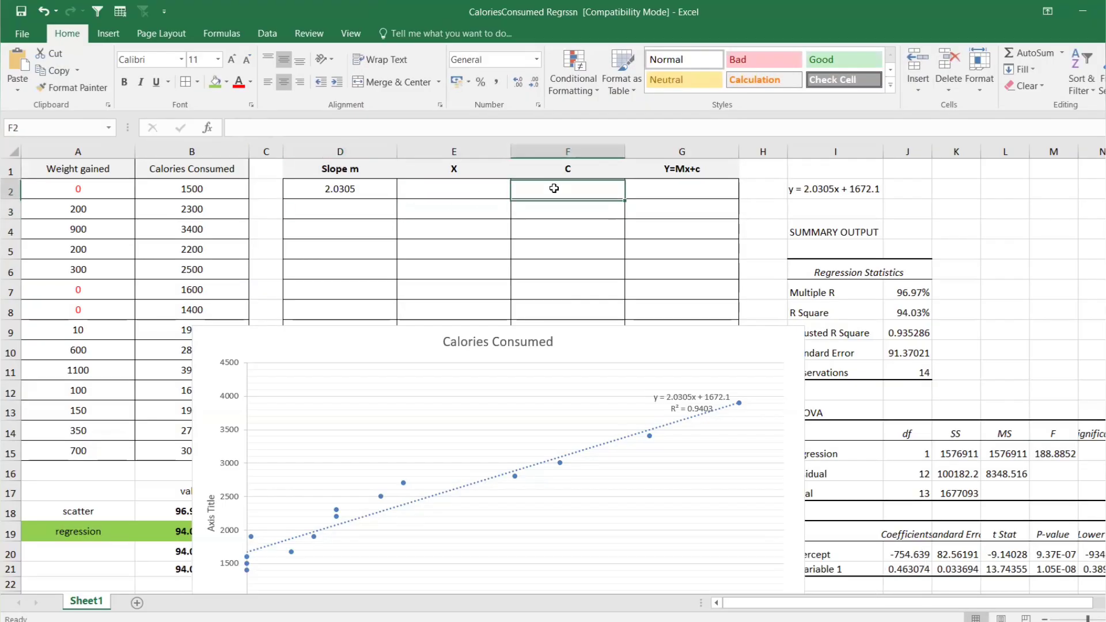
text(16)
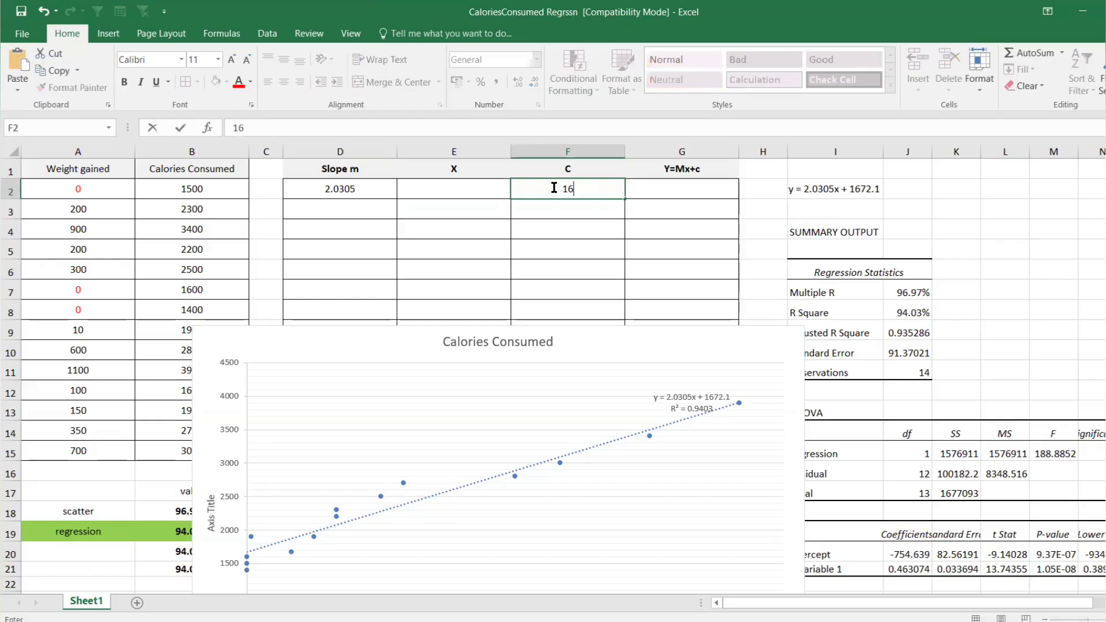
text(72.1)
key(Return)
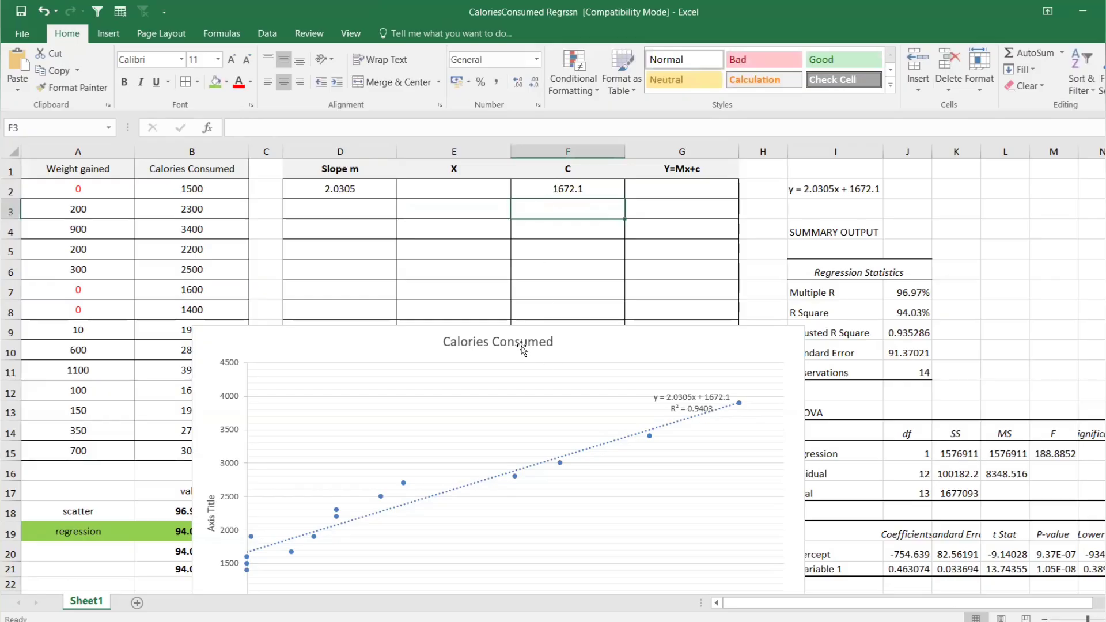
Fill equation cell I2 with light green, and move and shrink the scatter chart so it clears the Slope m to Y=Mx+c table.
click(828, 188)
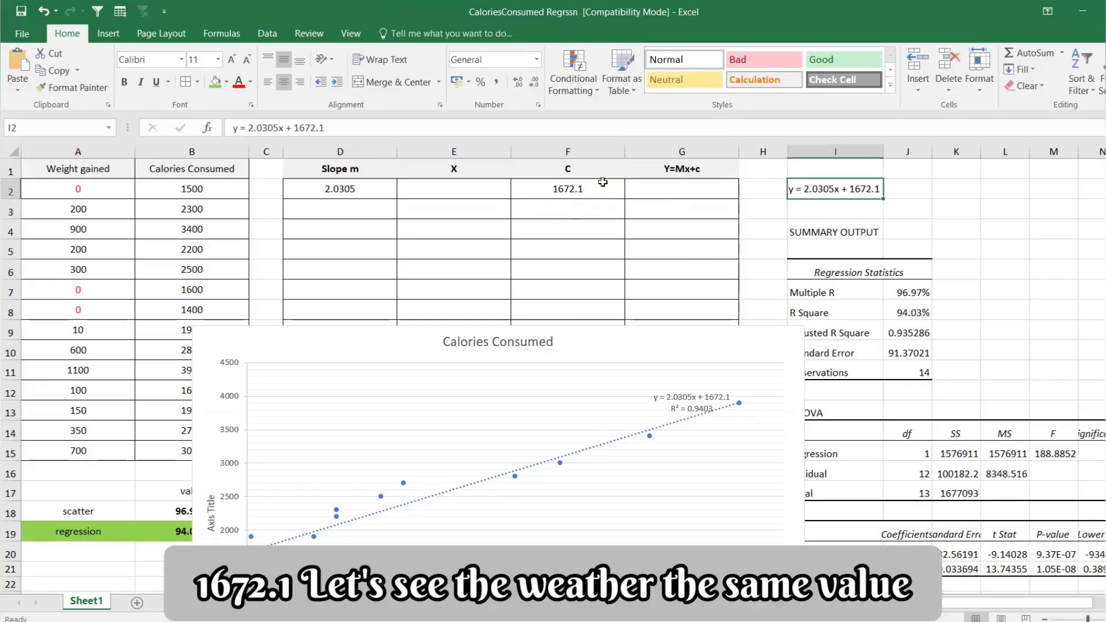
click(218, 84)
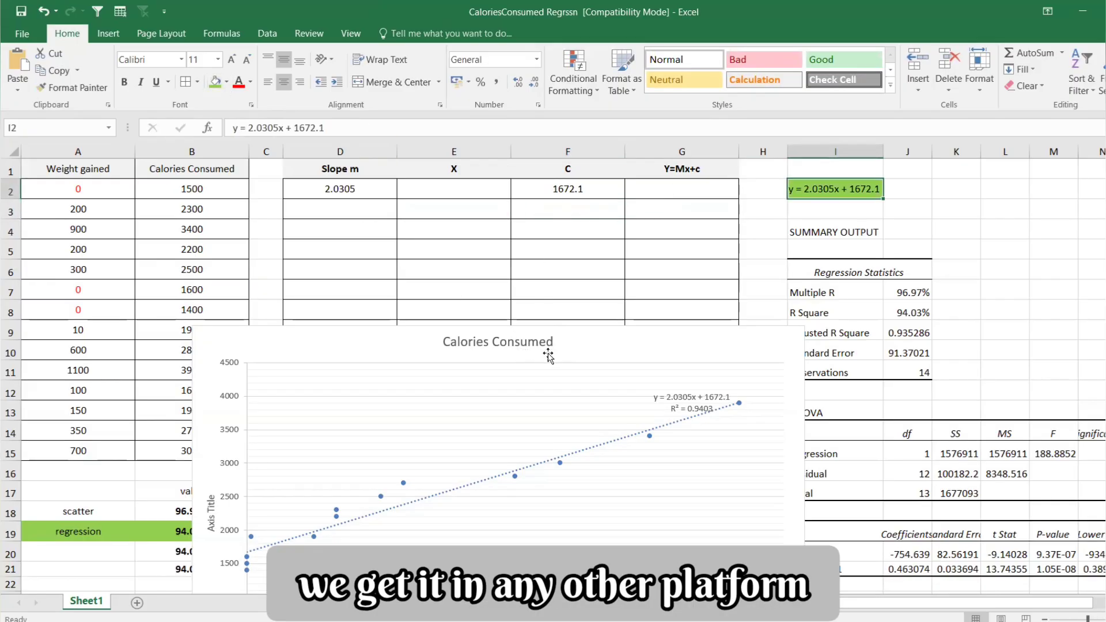
drag(602, 328, 658, 233)
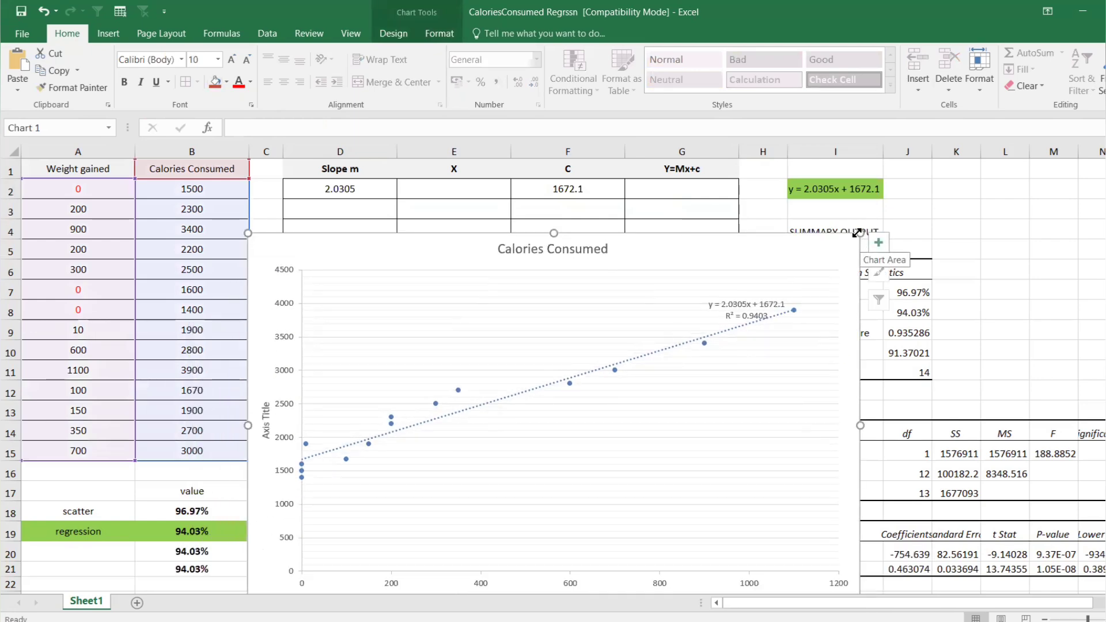
drag(859, 232, 1105, 261)
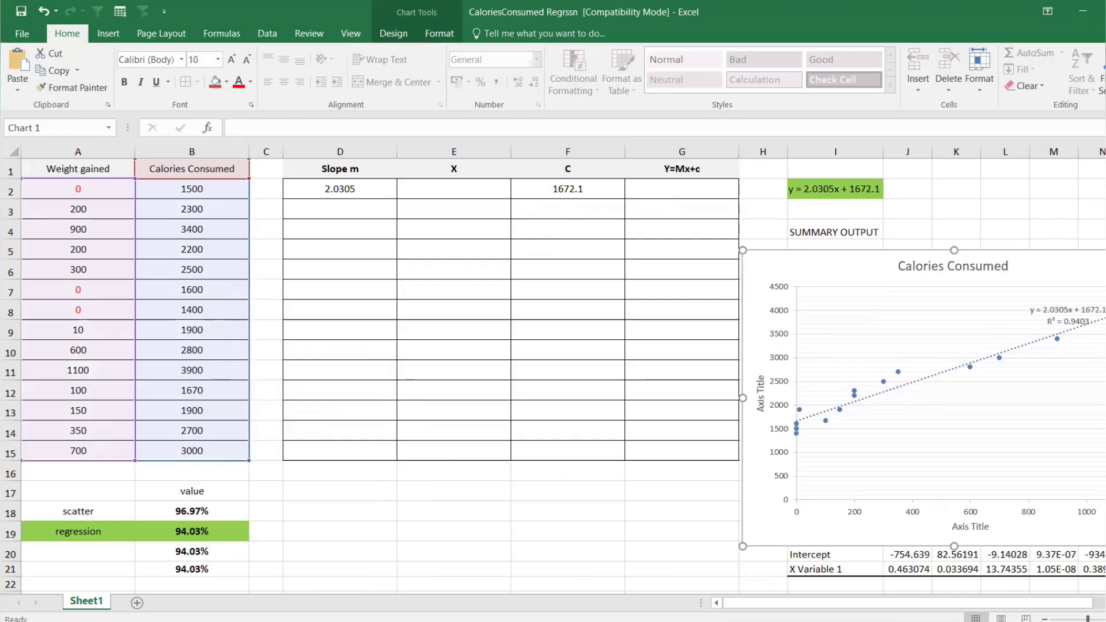
Switch to stats.blue, open the Simple Linear Regression Calculator, and copy the worksheet header Calories Consumed into its explanatory (x) variable name.
key(alt+Tab)
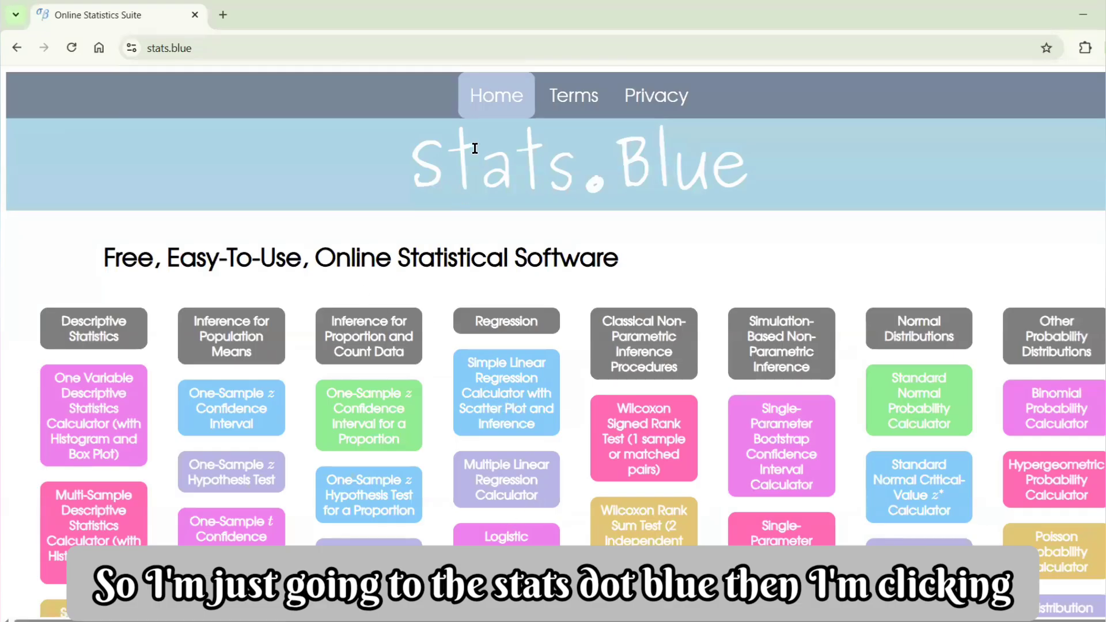
click(502, 372)
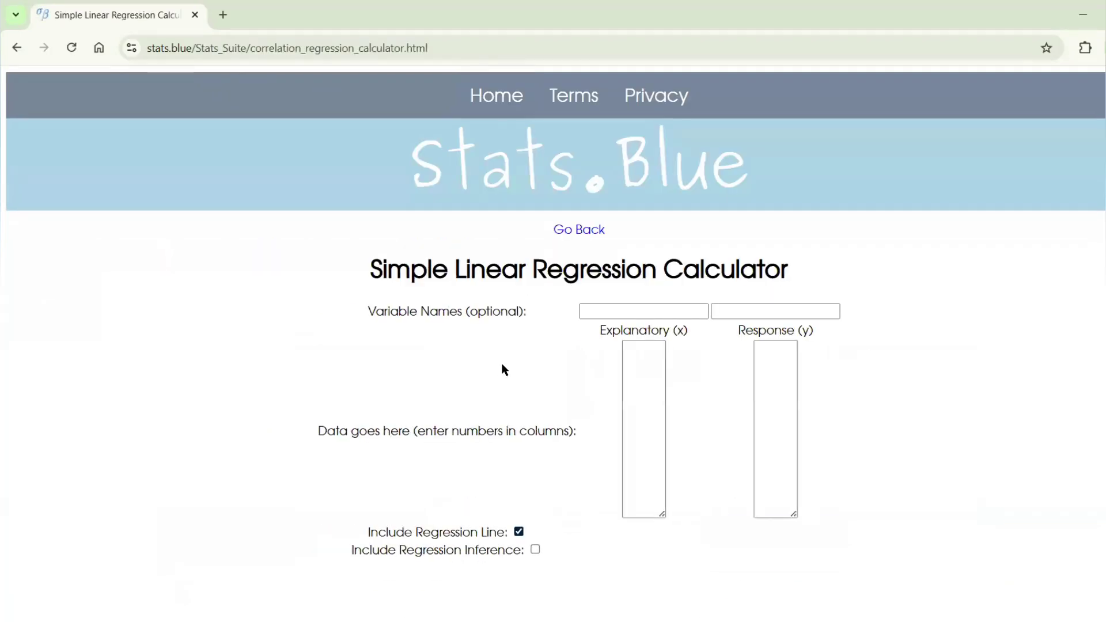
key(alt+Tab)
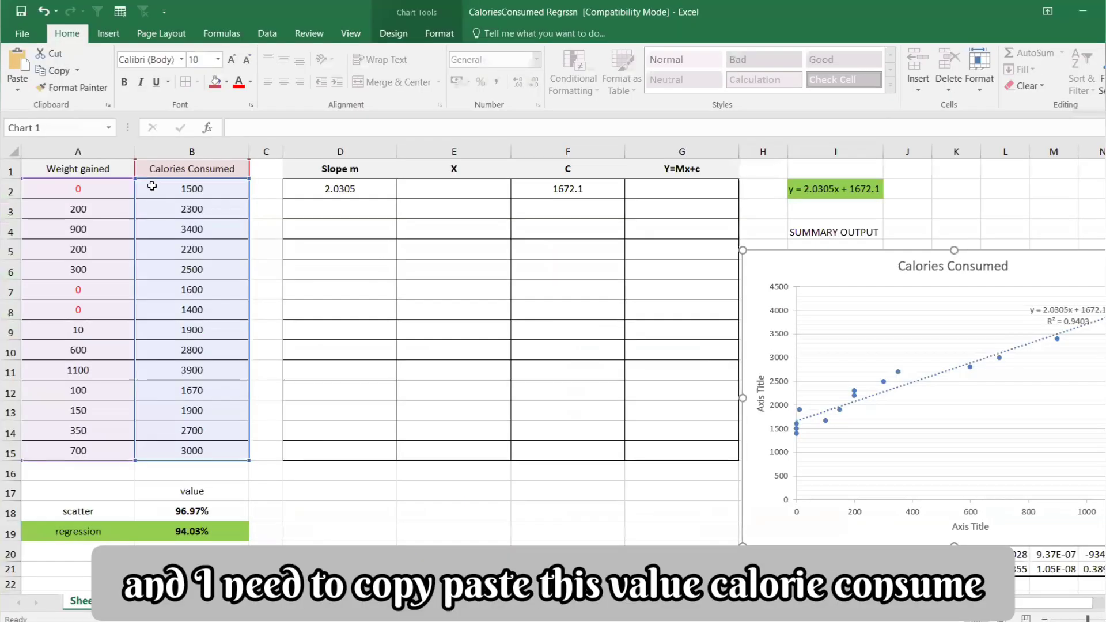
click(185, 169)
key(ctrl+c)
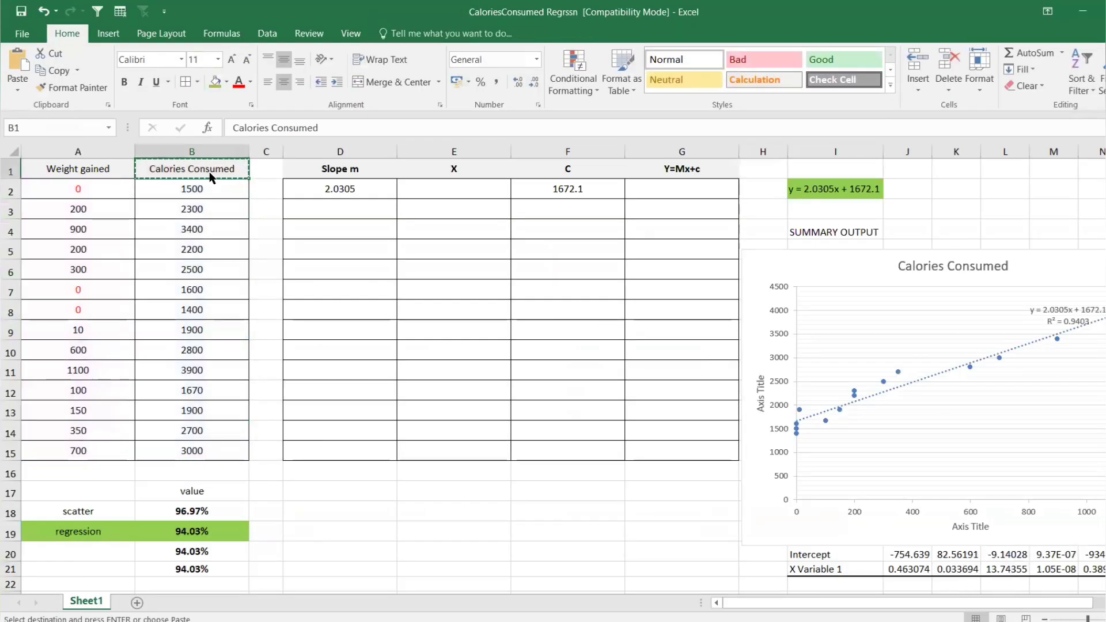
key(alt+Tab)
click(652, 311)
key(ctrl+v)
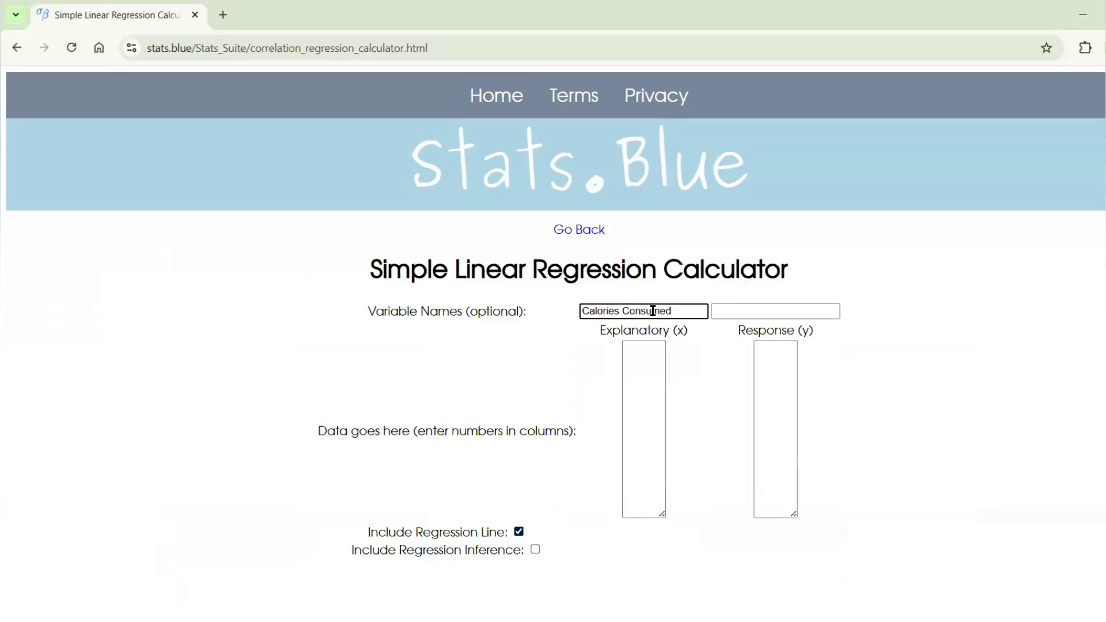
Copy the header Weight gained from cell A1 of the Excel worksheet into the calculator's response (y) variable name.
key(alt+Tab)
click(91, 169)
key(ctrl+c)
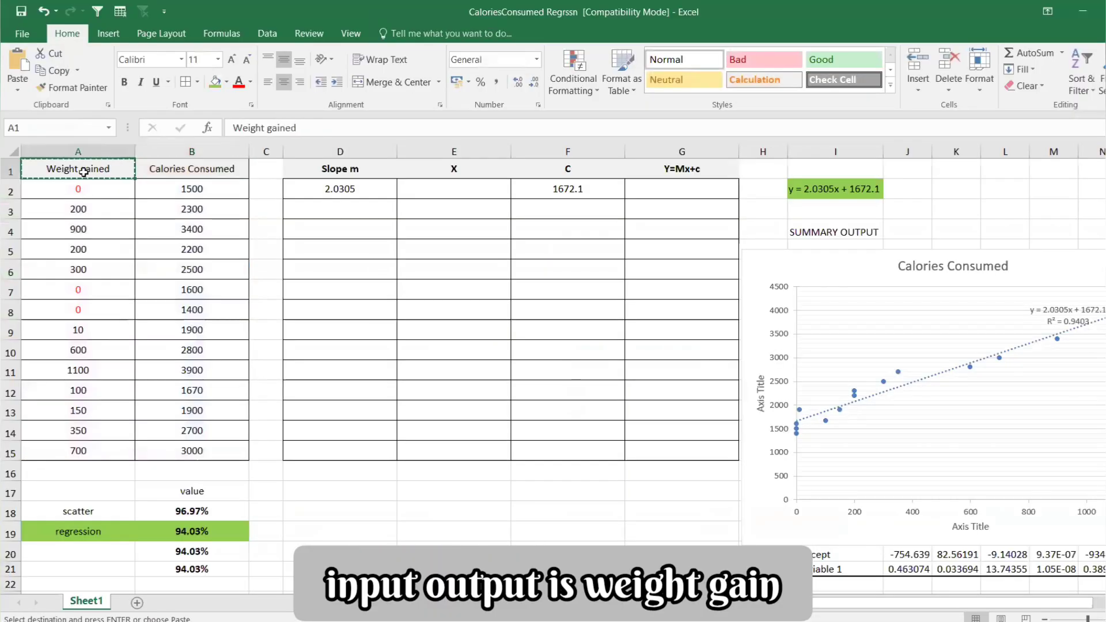
key(alt+Tab)
click(814, 310)
key(ctrl+v)
Copy the Weight gained values in A2:A15 from Excel into the calculator's Response (y) data column.
key(alt+Tab)
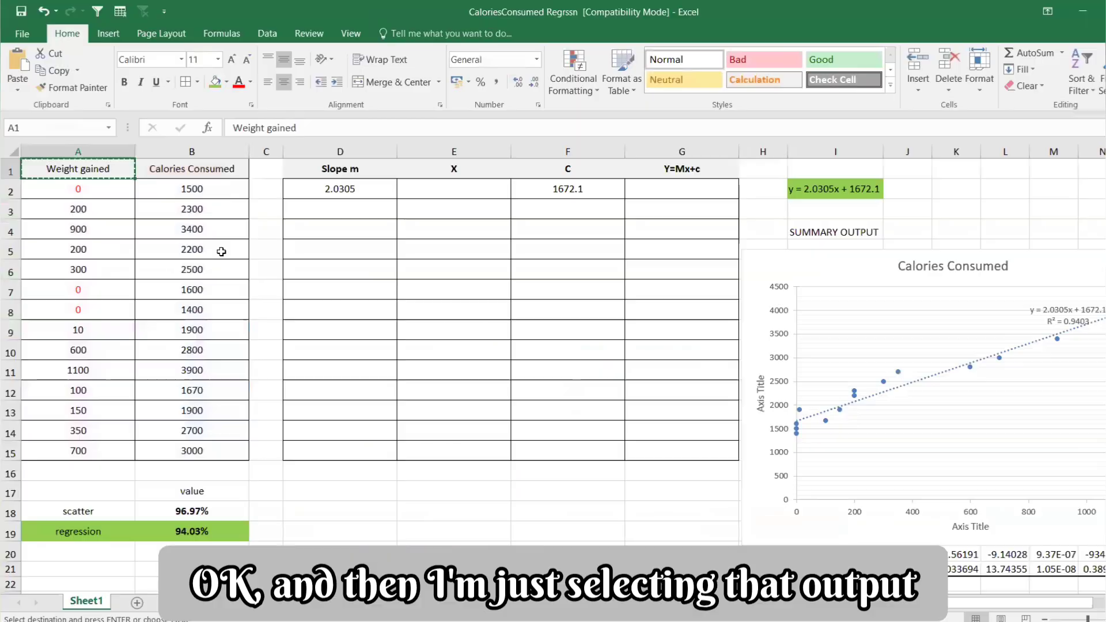
drag(94, 195, 82, 451)
key(ctrl+c)
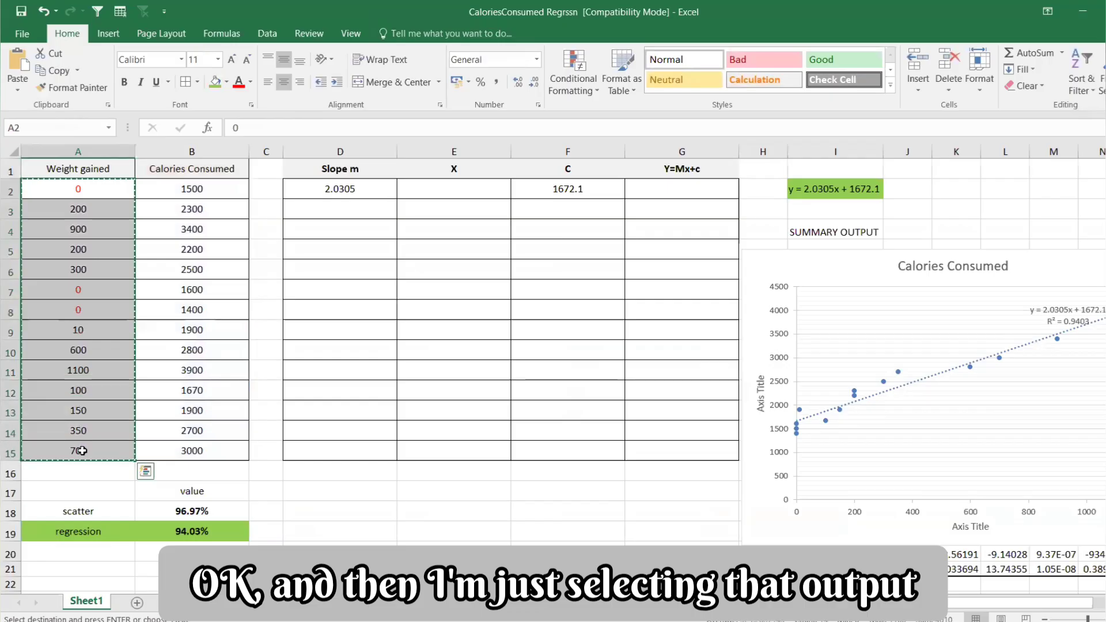
key(alt+Tab)
click(773, 358)
key(ctrl+v)
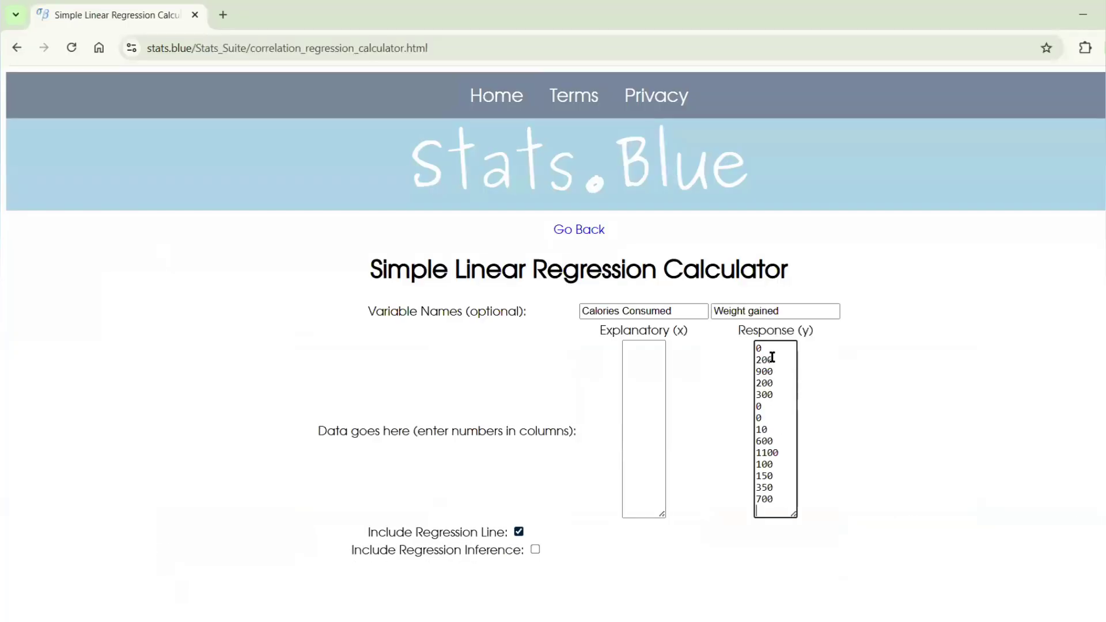
Copy the Calories Consumed values in B2:B15 from Excel into the calculator's Explanatory (x) data column.
key(alt+Tab)
drag(215, 190, 222, 445)
key(ctrl+c)
key(alt+Tab)
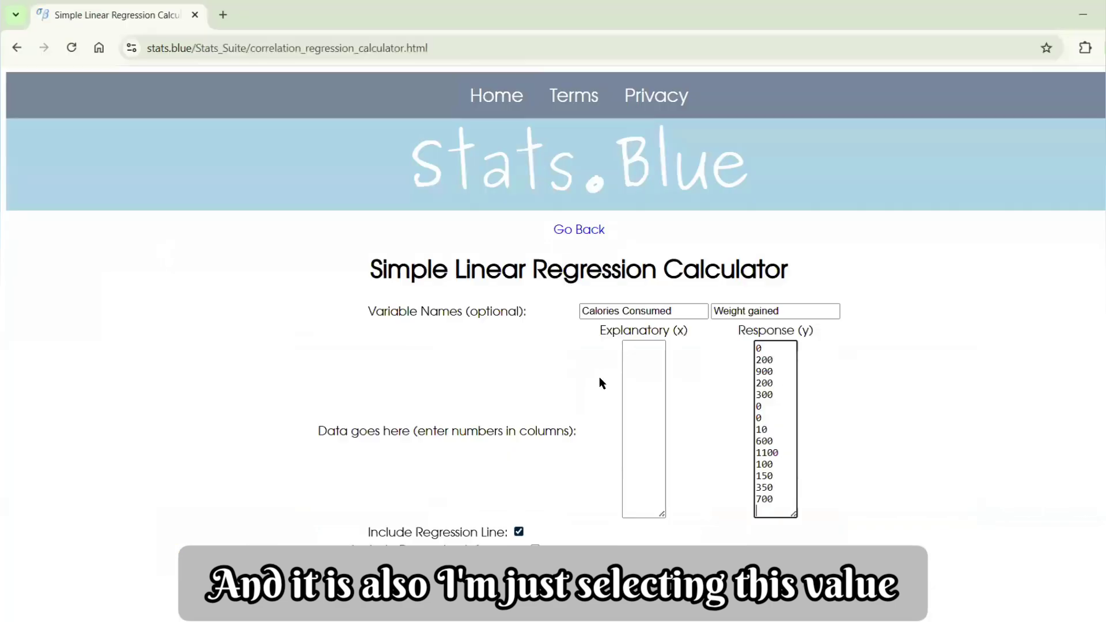
click(635, 359)
key(ctrl+v)
Include regression inference in the calculation and review the alternative hypothesis options, keeping β ≠ 0.
scroll(576, 397, down, 1)
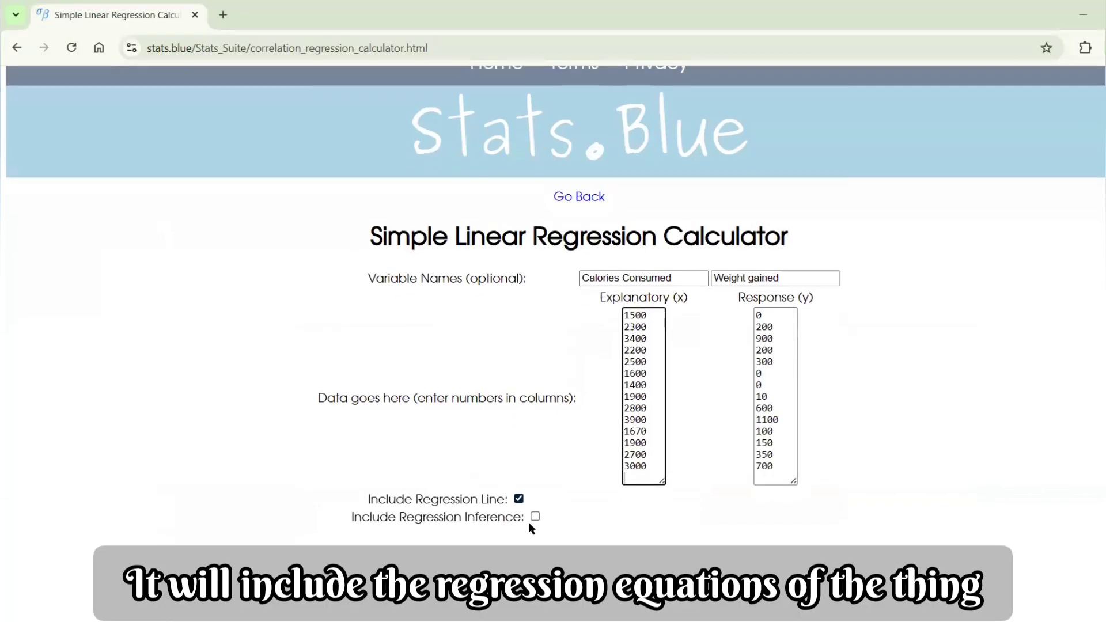
click(534, 517)
scroll(588, 444, down, 2)
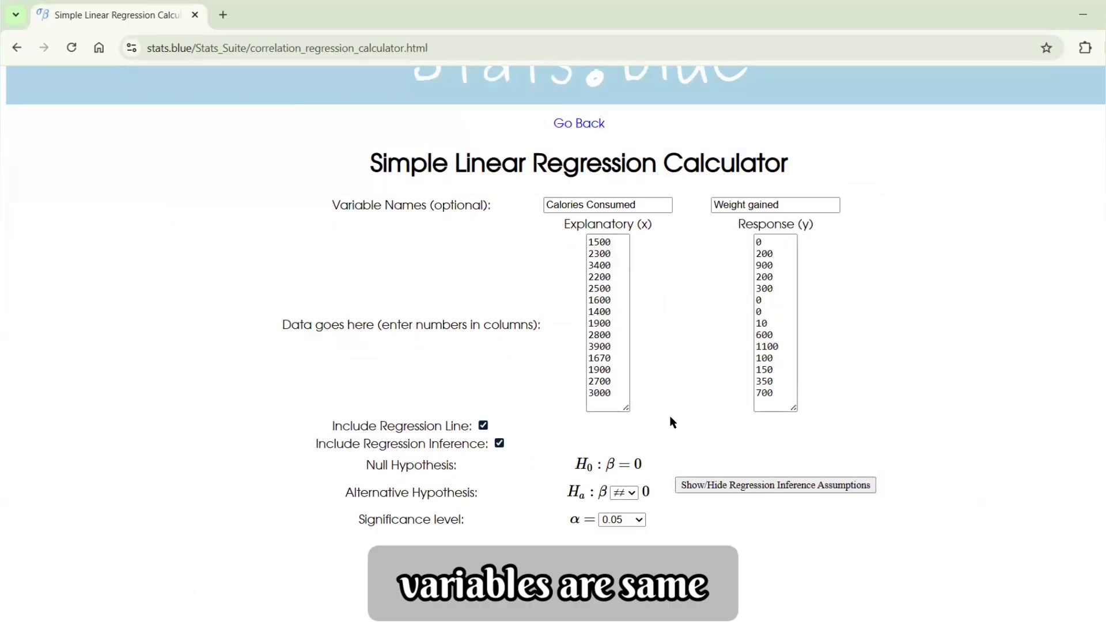
click(633, 489)
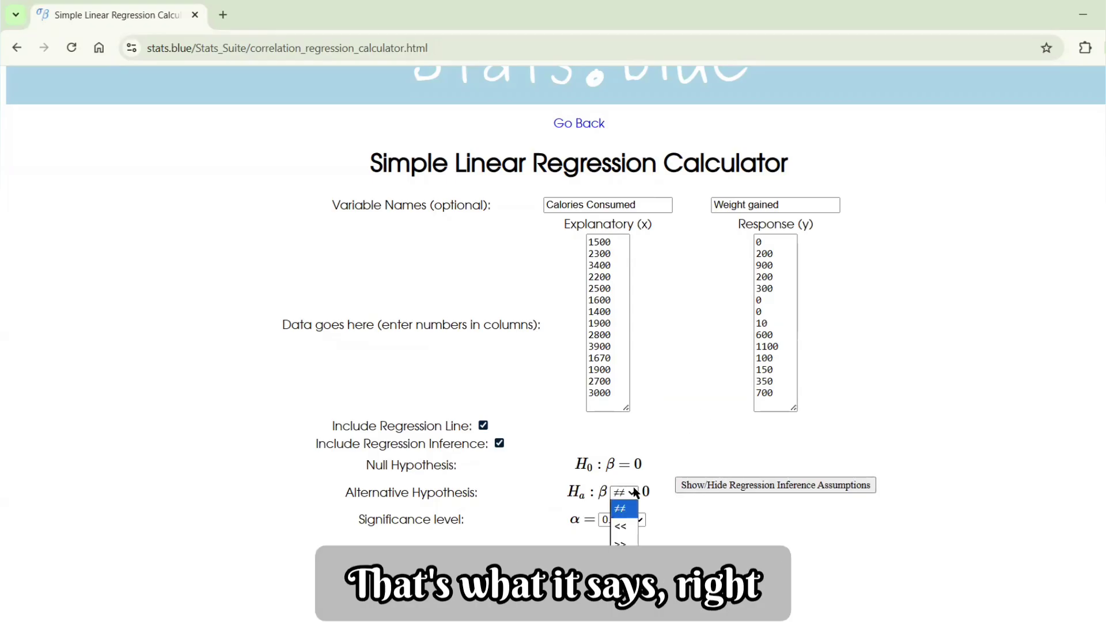
click(633, 489)
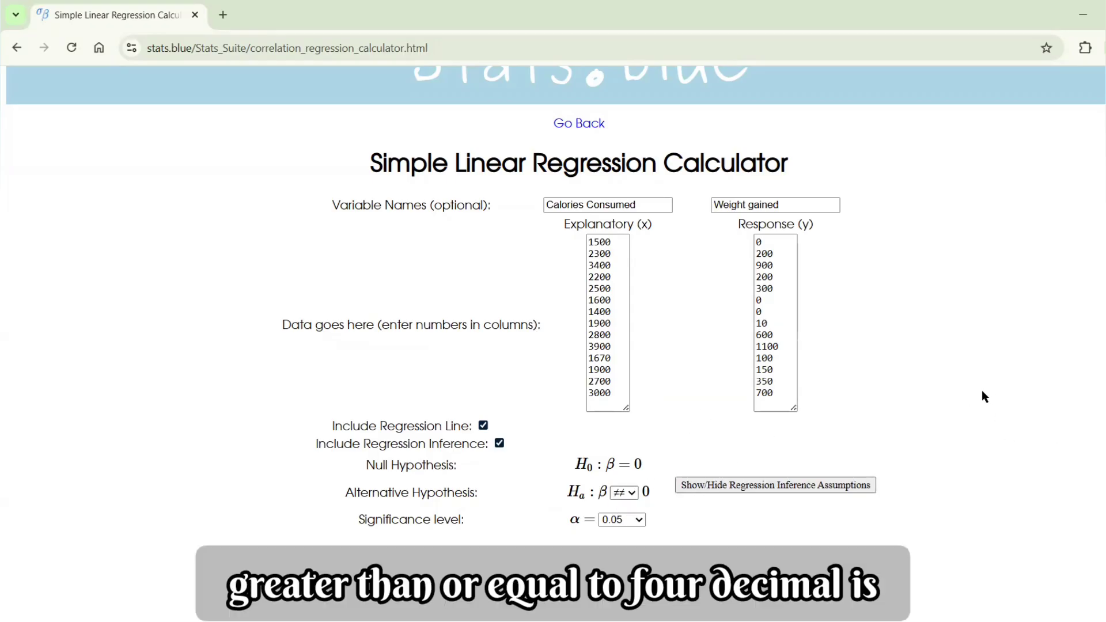
Examine the correlation and R-squared values reported below the calculator's scatter plot.
scroll(687, 445, down, 9)
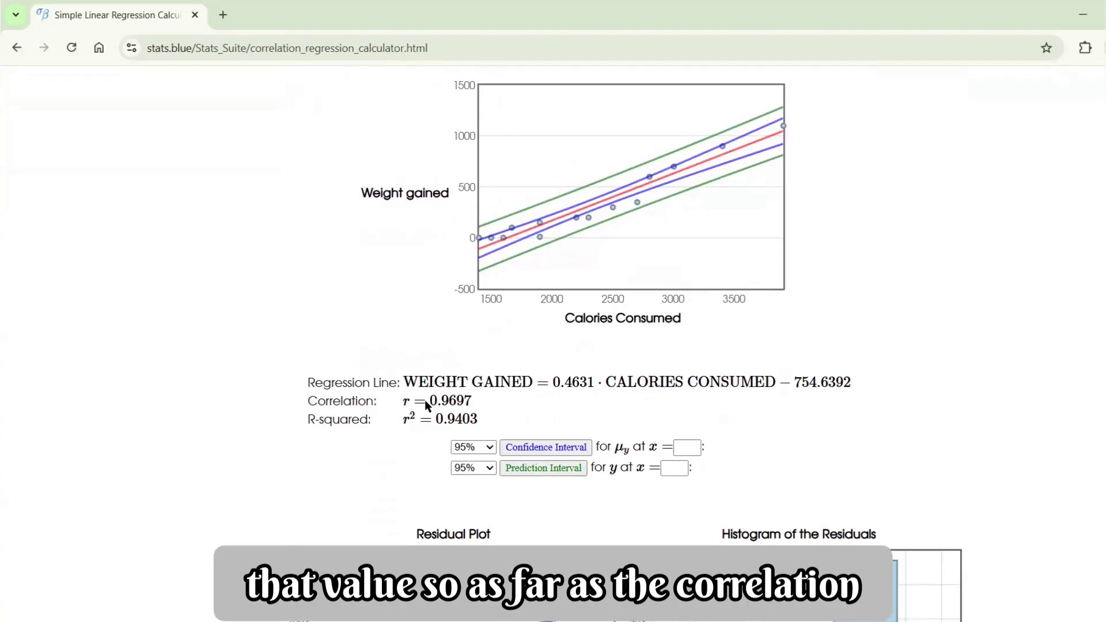
drag(407, 401, 484, 403)
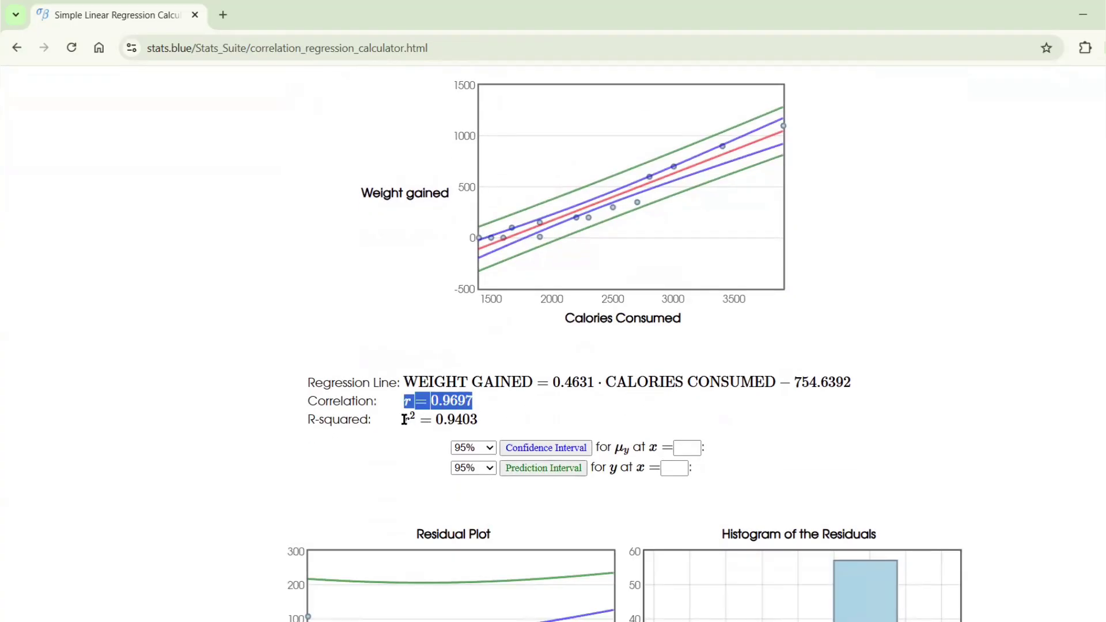
drag(406, 419, 497, 417)
click(536, 412)
scroll(577, 392, down, 3)
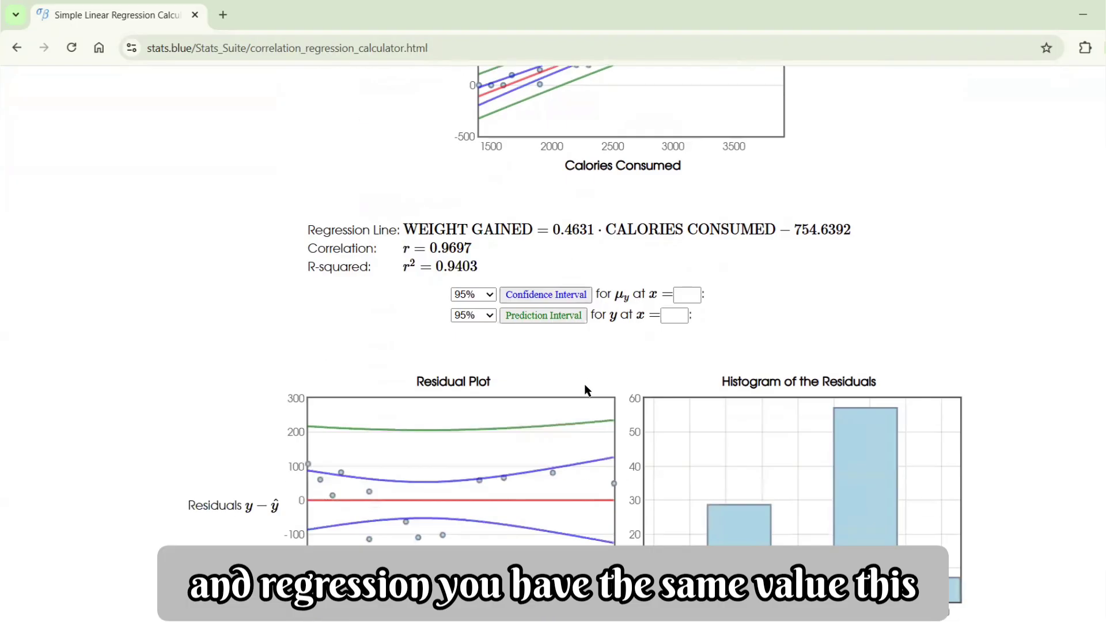
Review the residual plots and the regression inference equation y = α + βx, relating it to y = c + mx.
scroll(589, 396, down, 1)
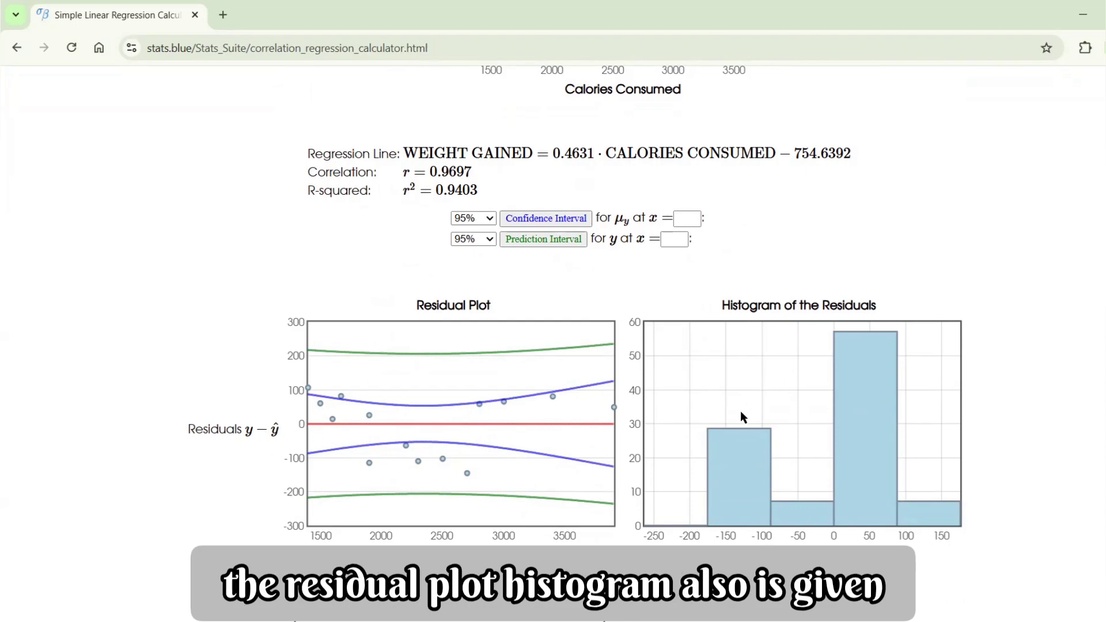
scroll(741, 411, down, 5)
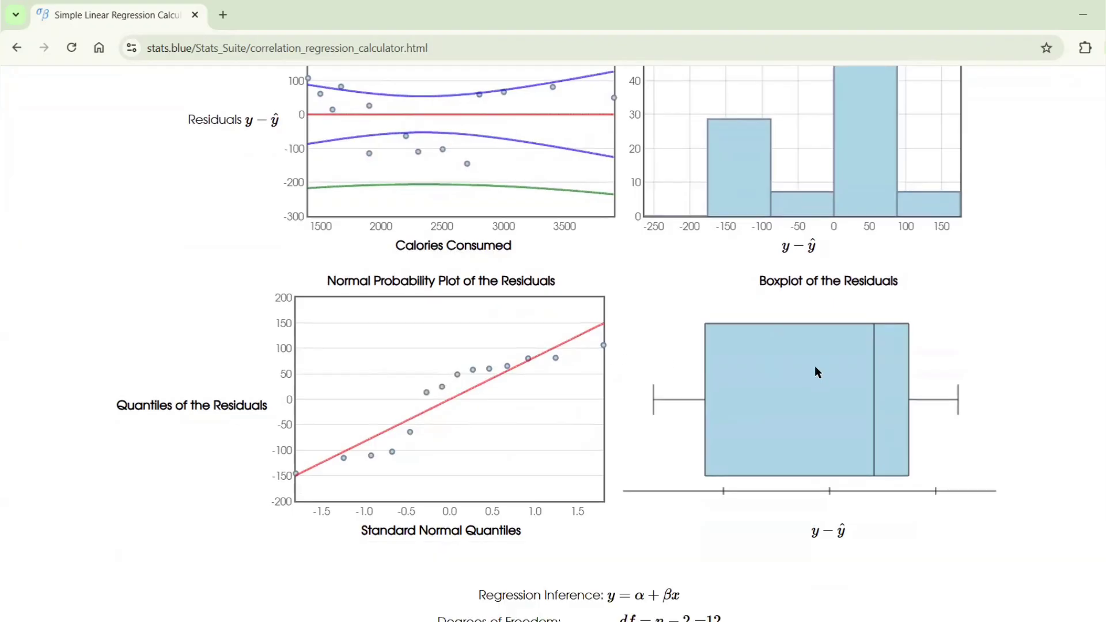
scroll(815, 365, down, 4)
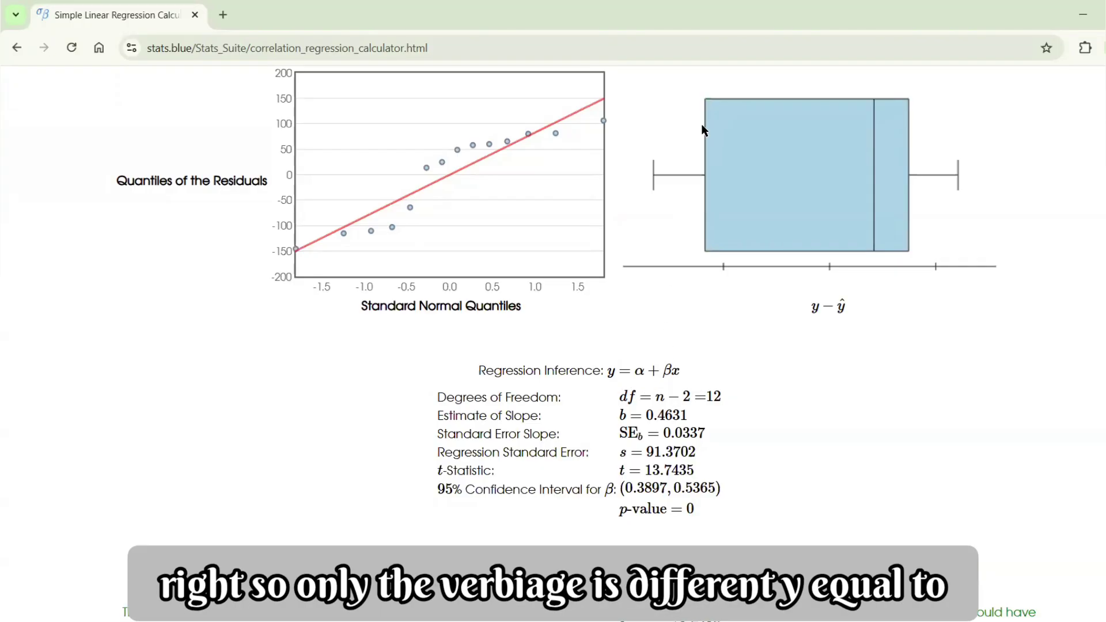
mouse_move(600, 346)
mouse_down()
mouse_move(672, 346)
mouse_move(668, 355)
mouse_move(715, 334)
mouse_move(722, 344)
mouse_up()
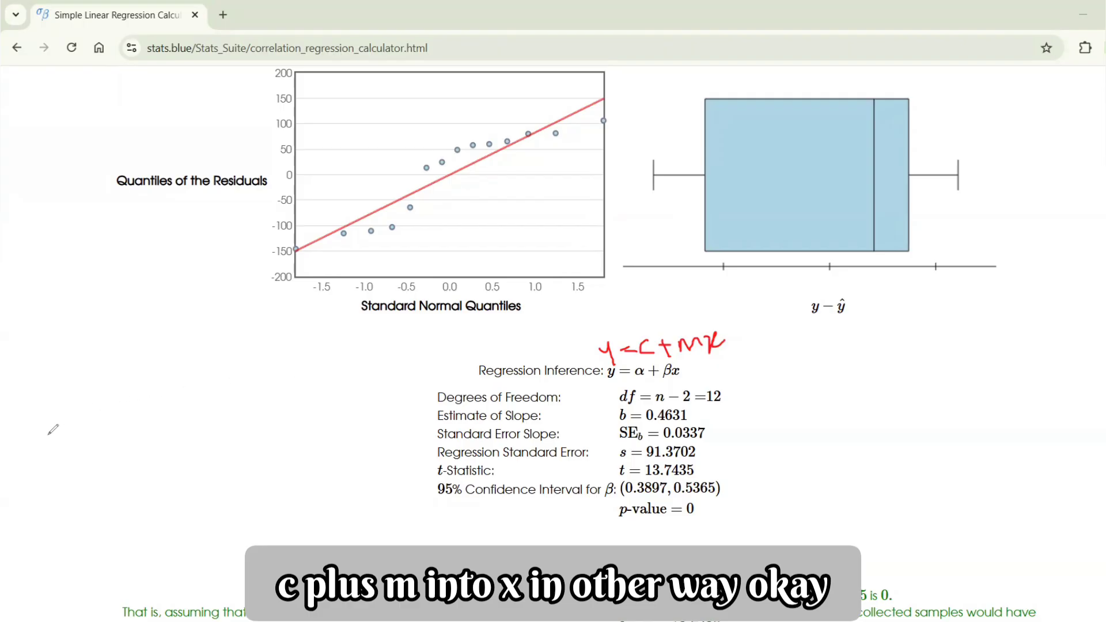
click(86, 417)
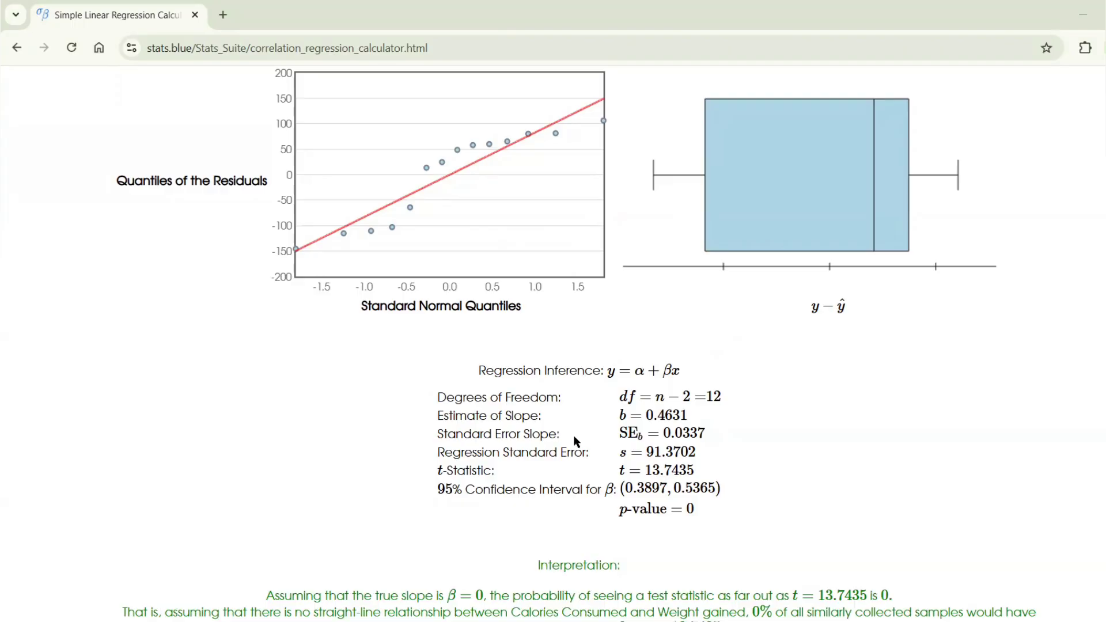
Compare the calculator's regression line equation with the Slope m and C values in the Excel table, returning to the calculator.
scroll(573, 434, up, 12)
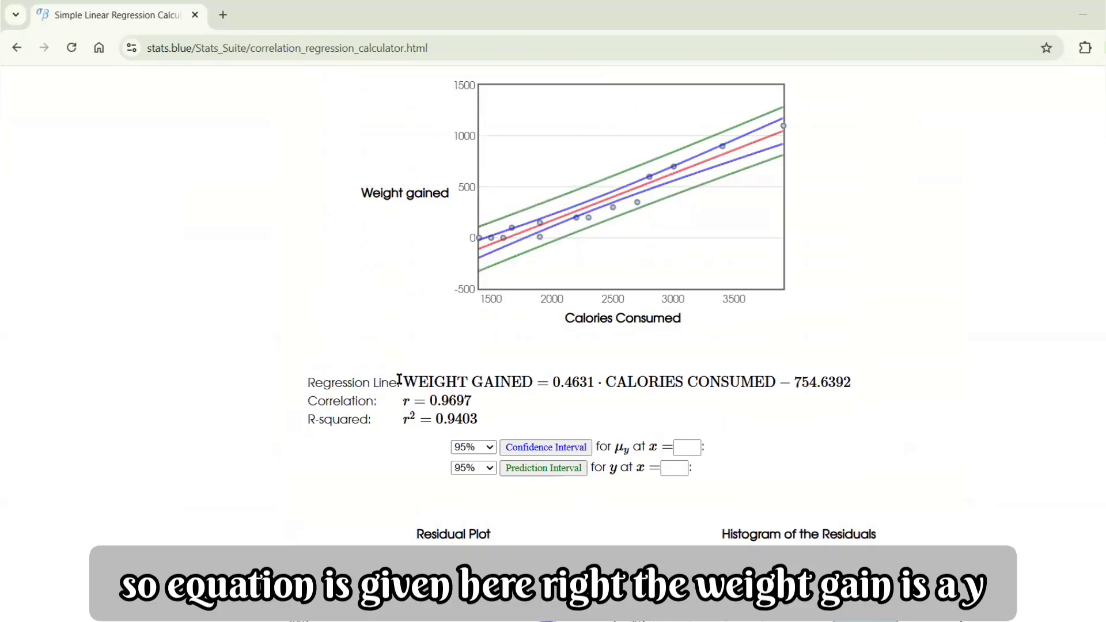
drag(405, 381, 594, 384)
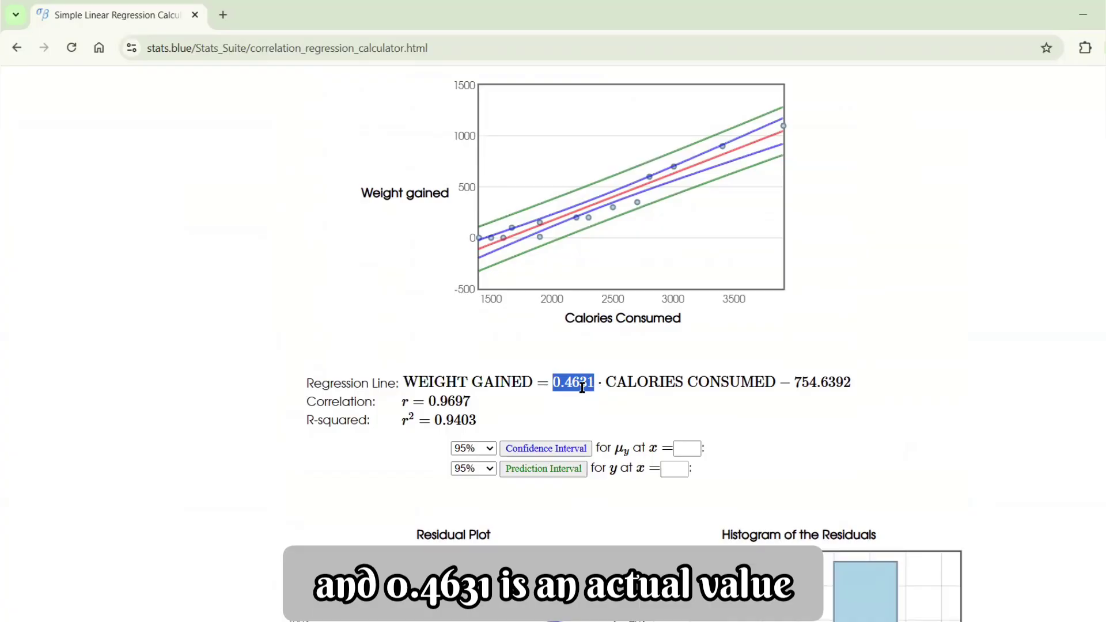
key(alt+Tab)
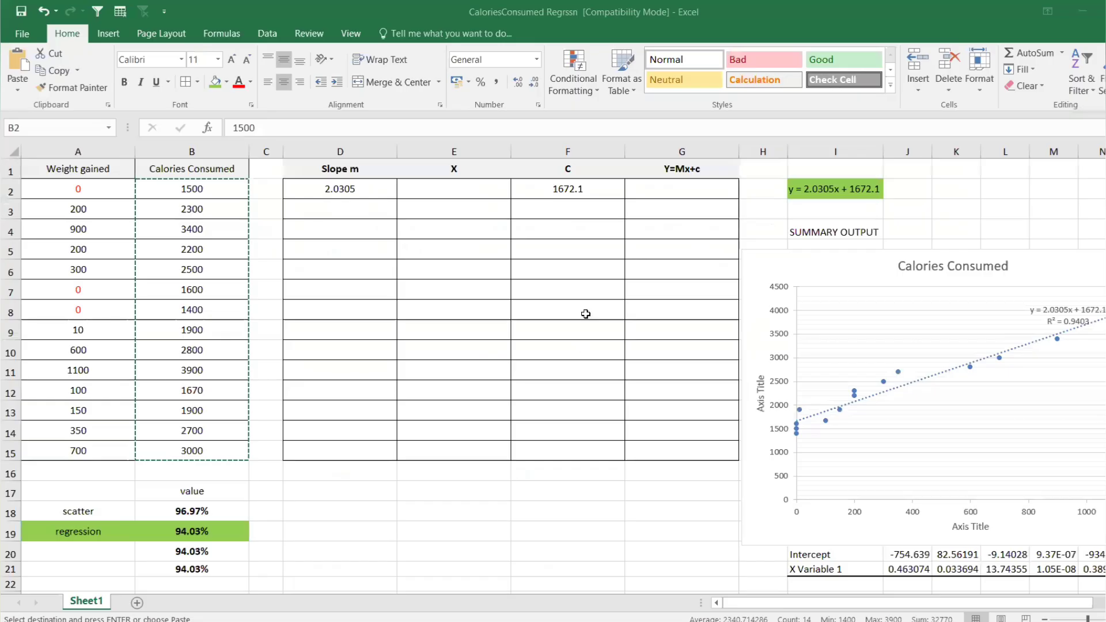
click(562, 186)
click(564, 206)
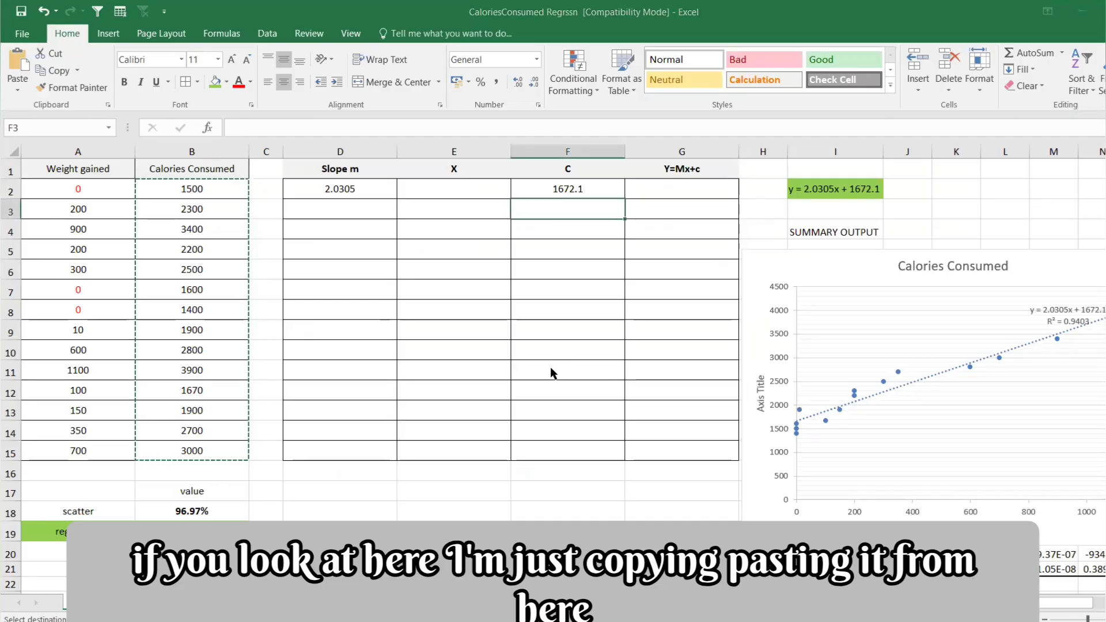
key(alt+Tab)
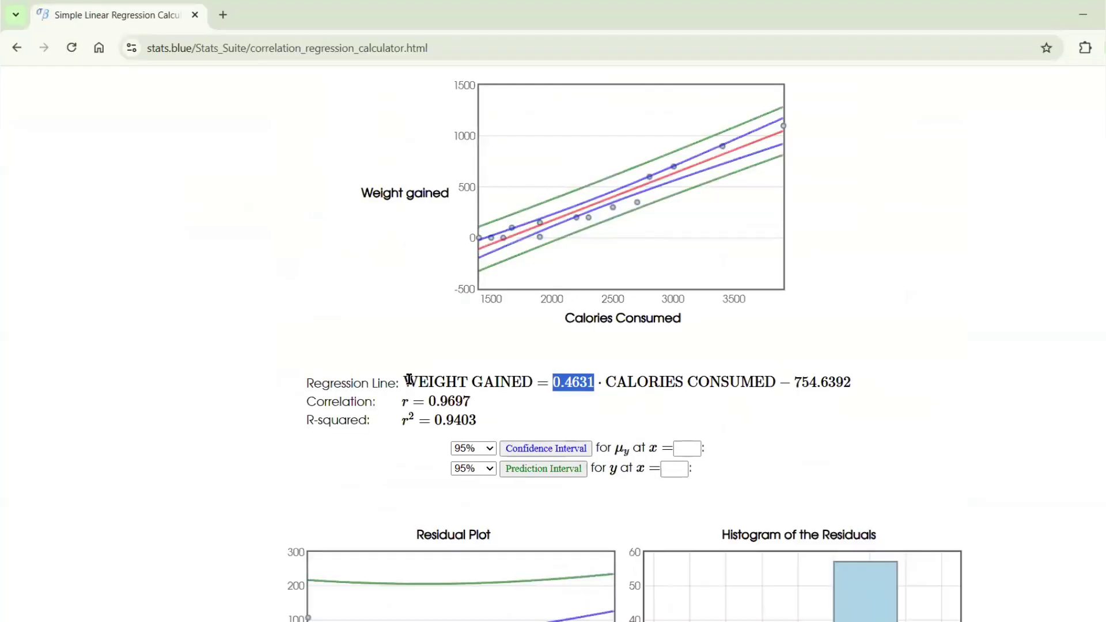
Copy "= 0.4631 · CALORIES CONSUMED − 754.6392" from the calculator's regression line and return to the Excel sheet.
drag(408, 381, 608, 377)
click(547, 379)
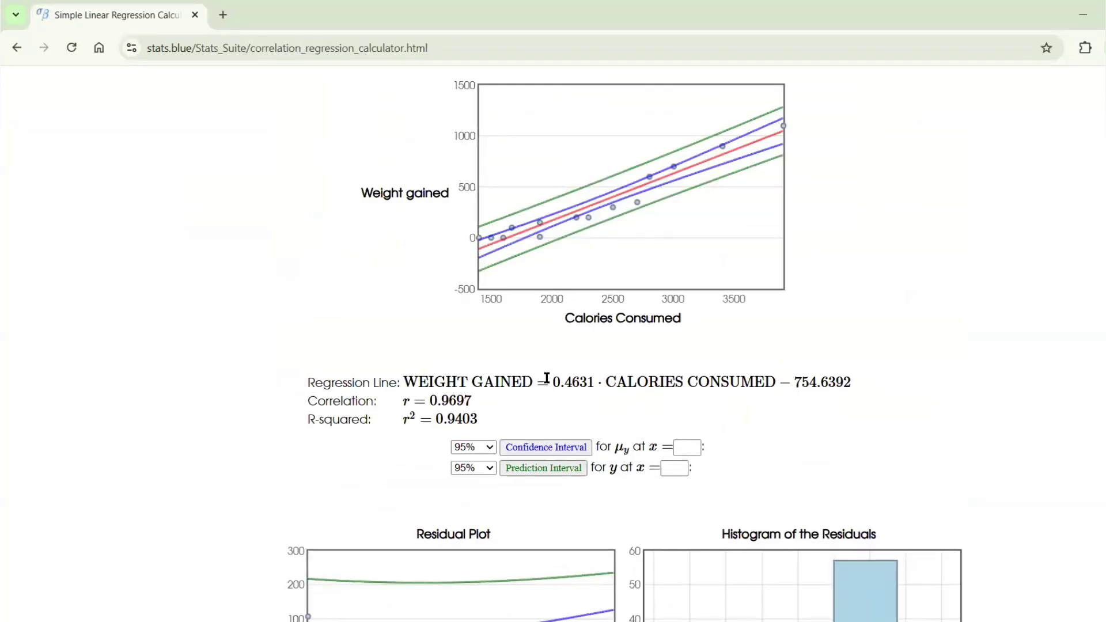
drag(538, 384, 852, 375)
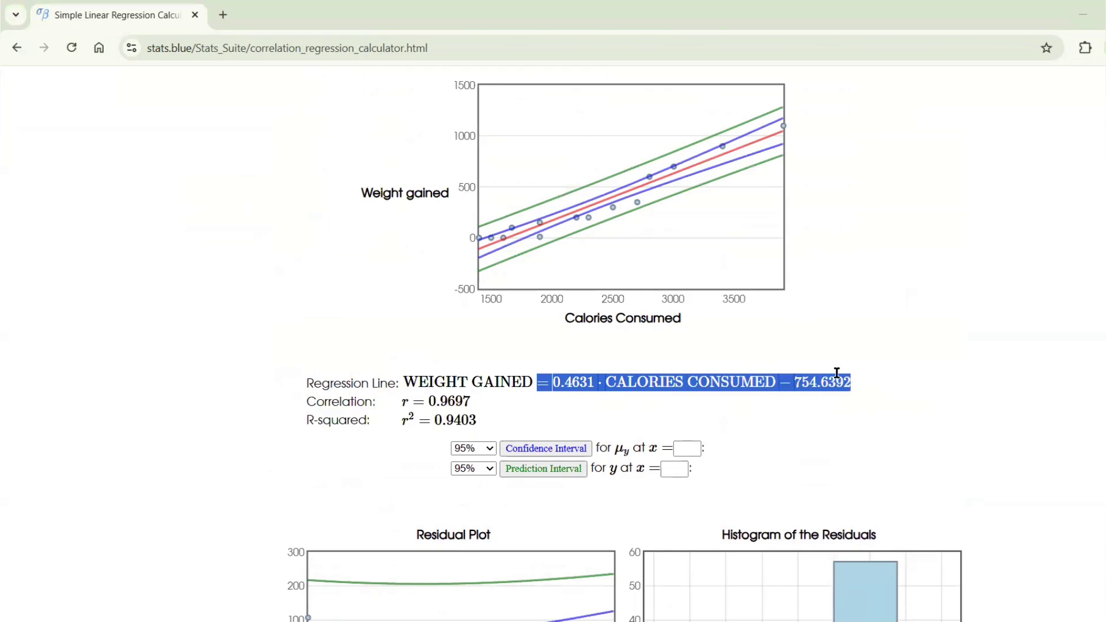
key(alt+Tab)
click(811, 196)
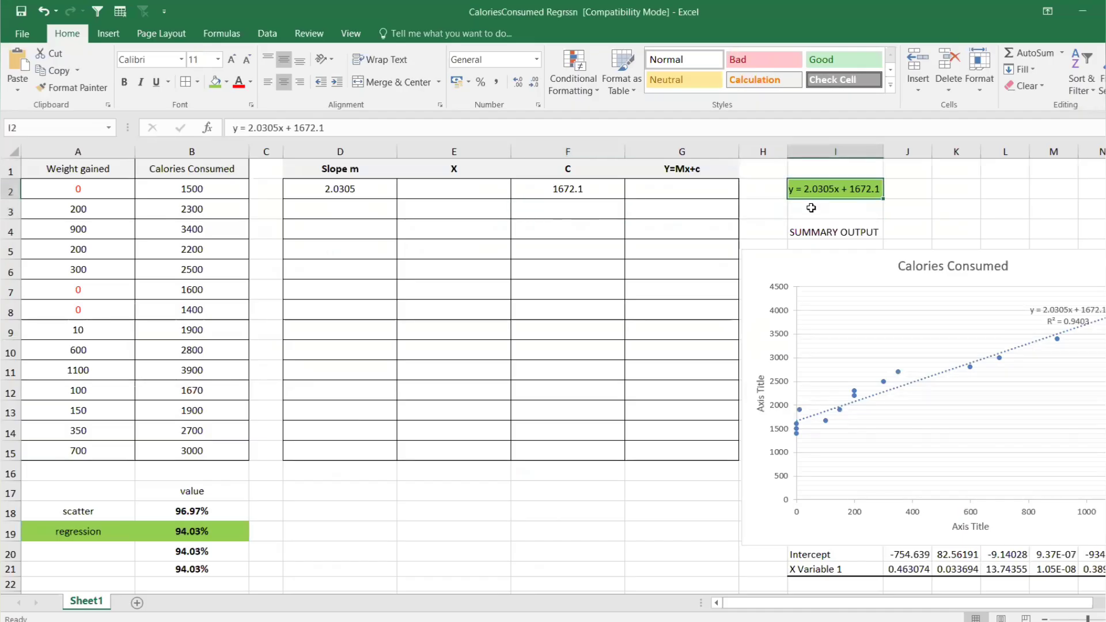
double_click(811, 208)
key(ctrl+v)
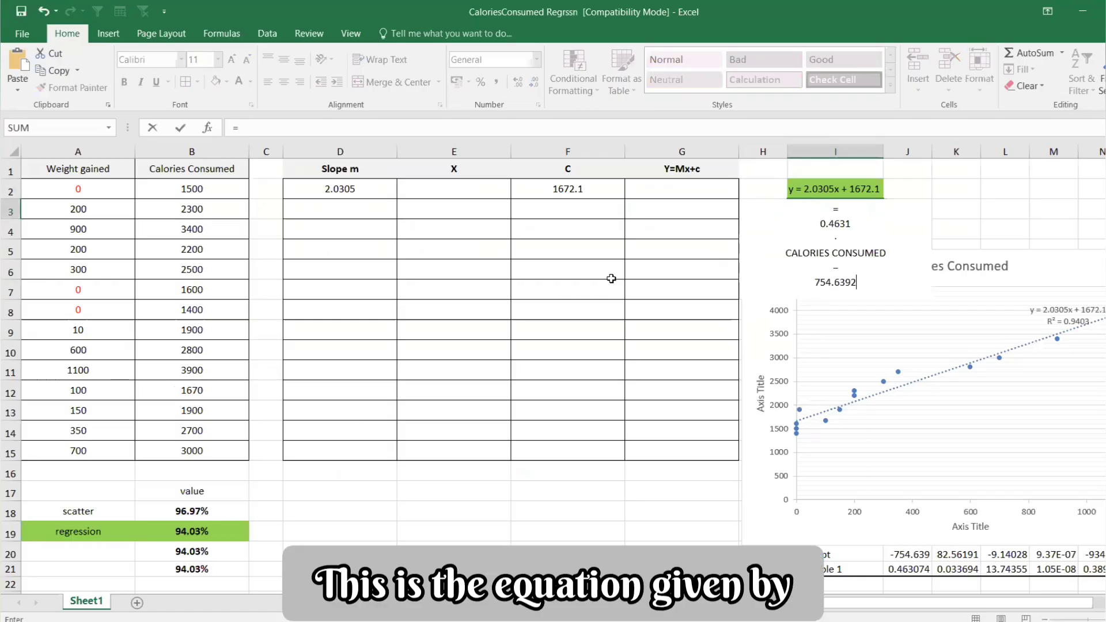
key(Return)
key(Return)
key(Escape)
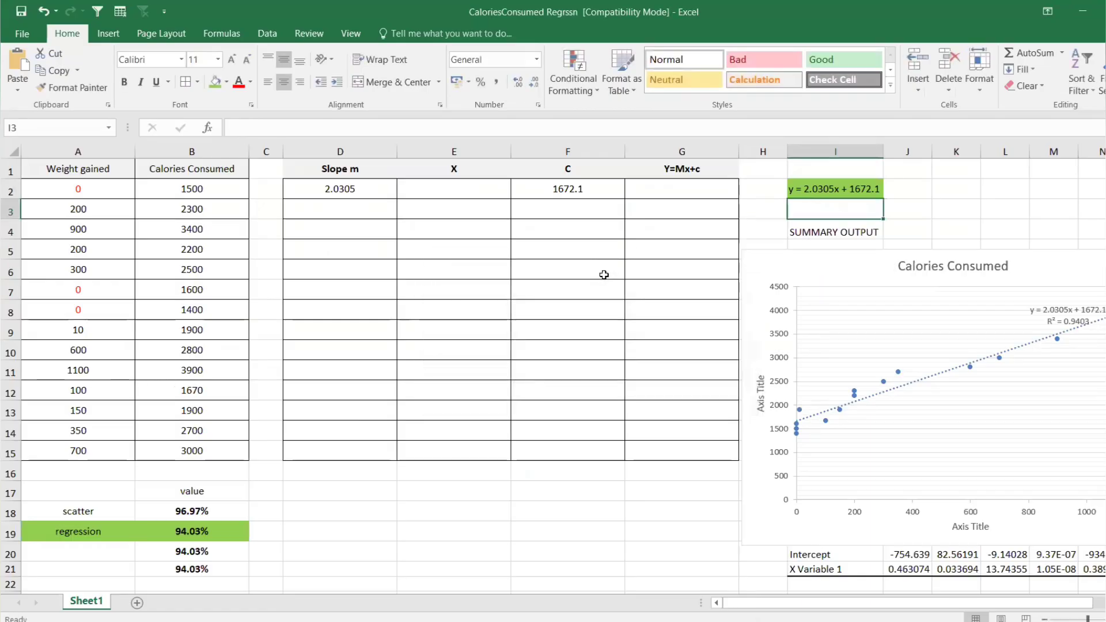
click(243, 131)
key(ctrl+v)
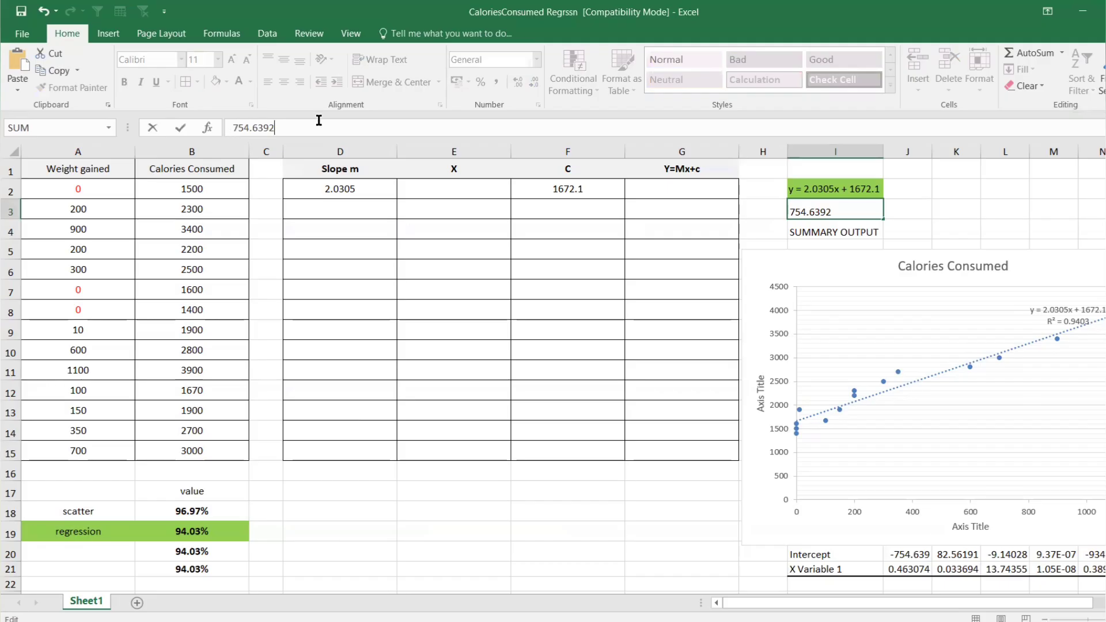
key(Return)
key(Return)
key(Escape)
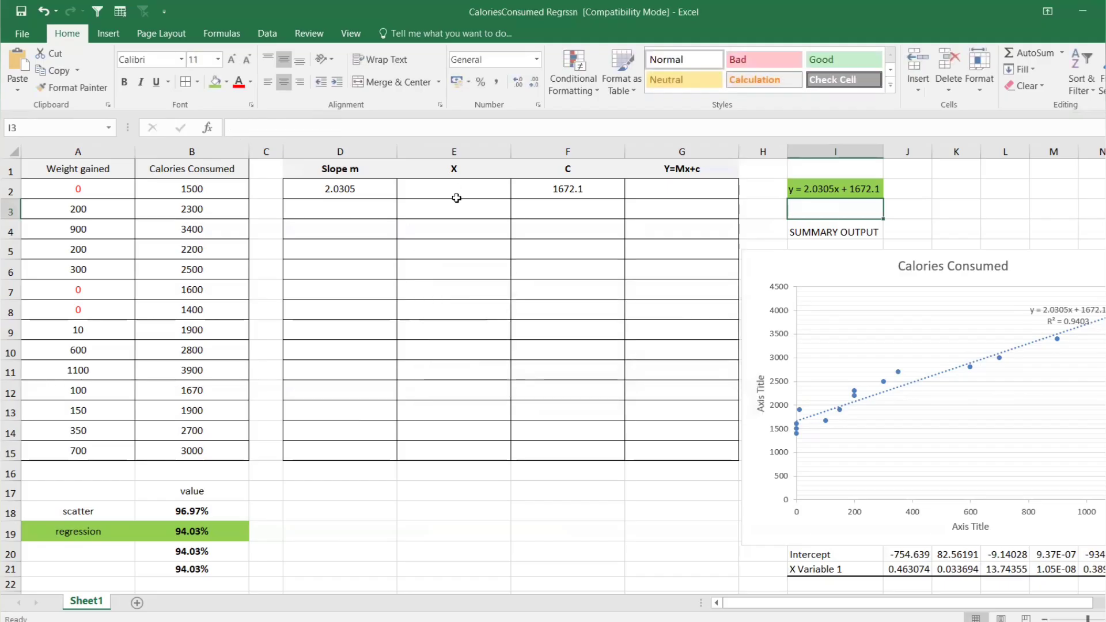
Paste the copied regression equation into cell I3 matching the destination formatting, and enter -754.6392 as C in F3.
click(18, 86)
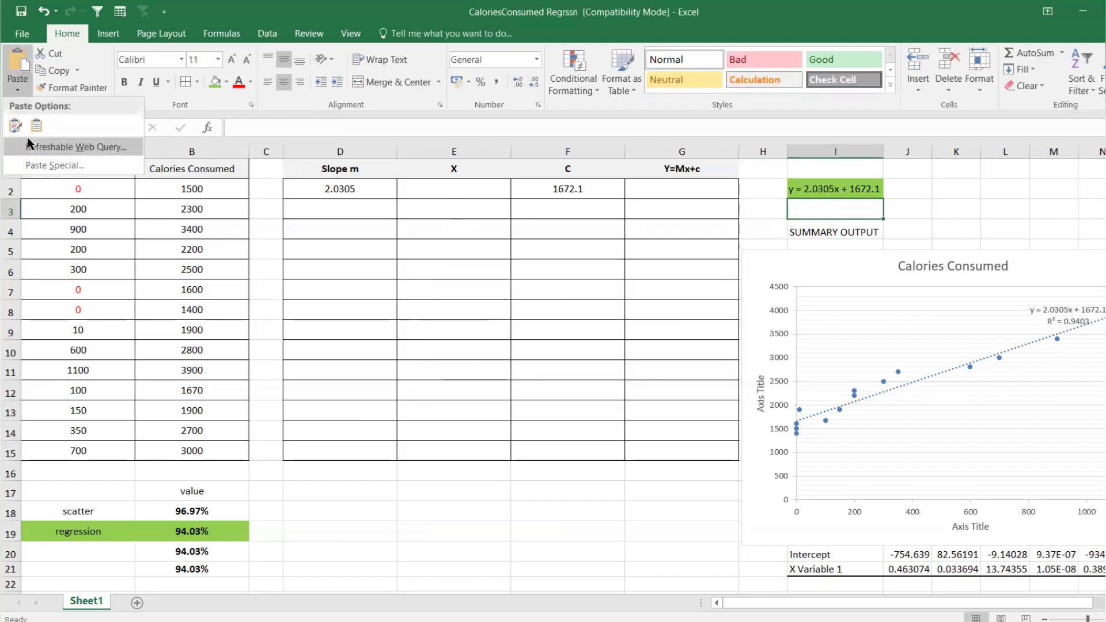
click(36, 125)
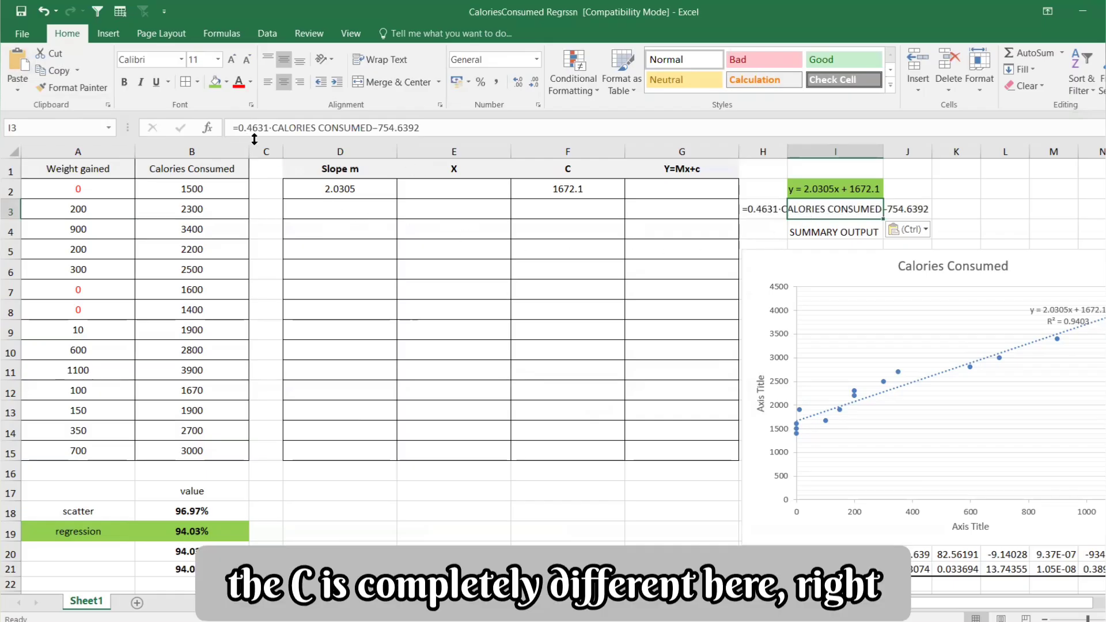
click(556, 211)
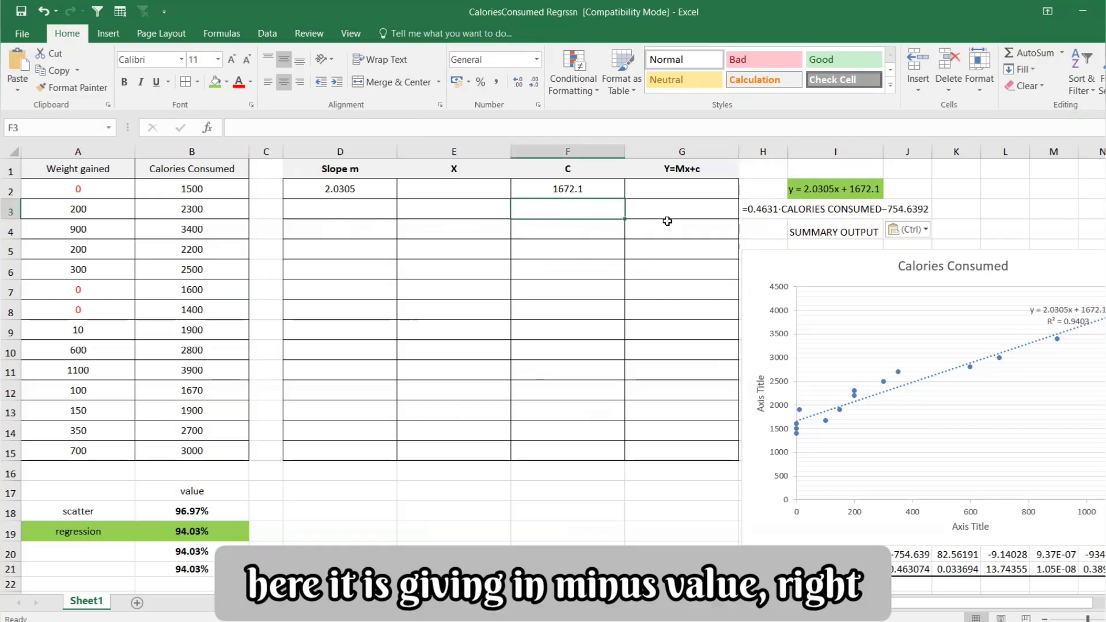
click(794, 208)
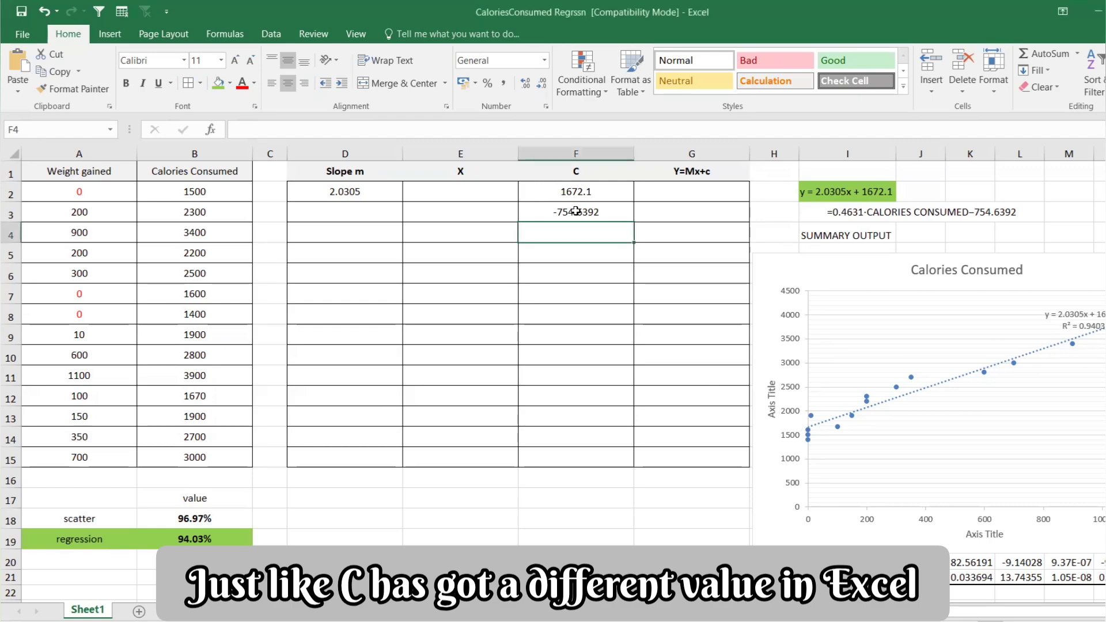
click(576, 213)
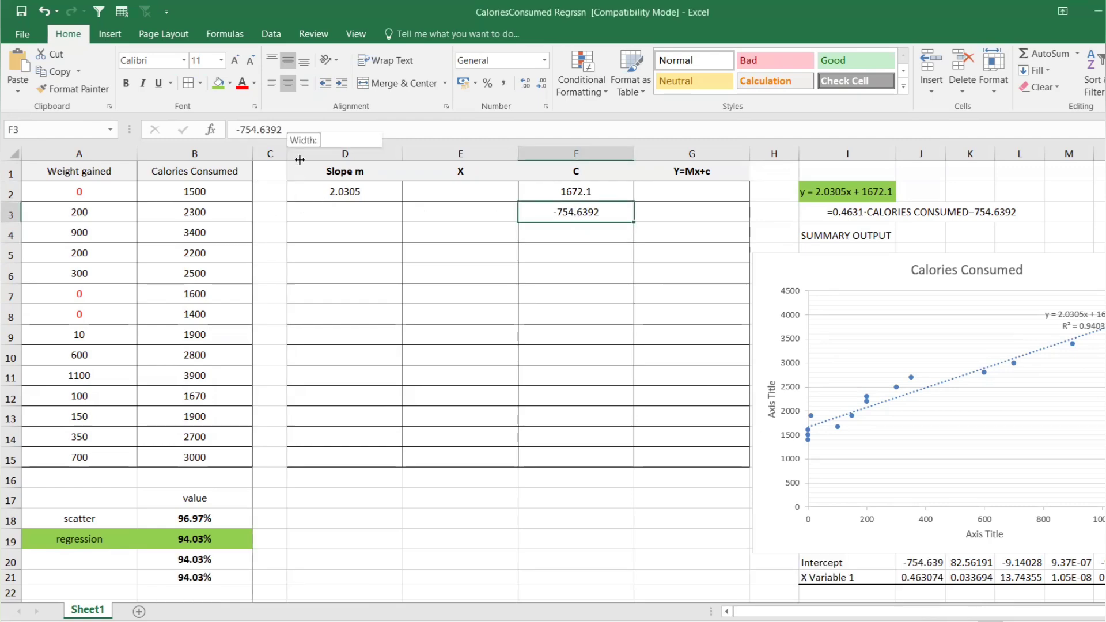
Widen column C and label the coefficient rows "excel" in C2 and "stats.blue" in C3.
drag(288, 154, 329, 154)
click(294, 196)
text(exce;)
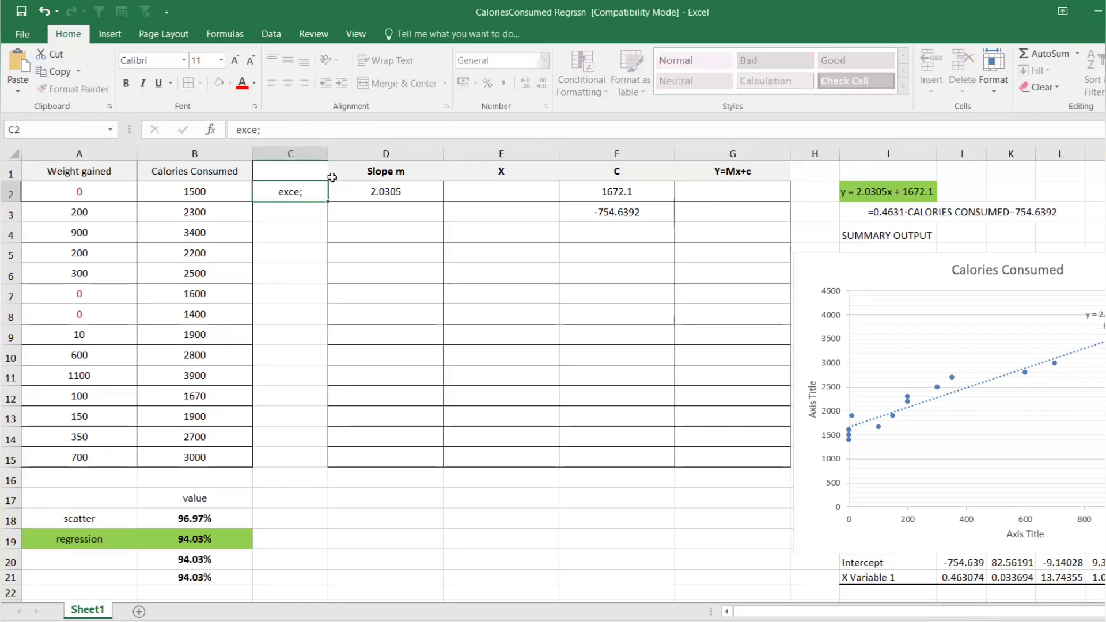
key(Return)
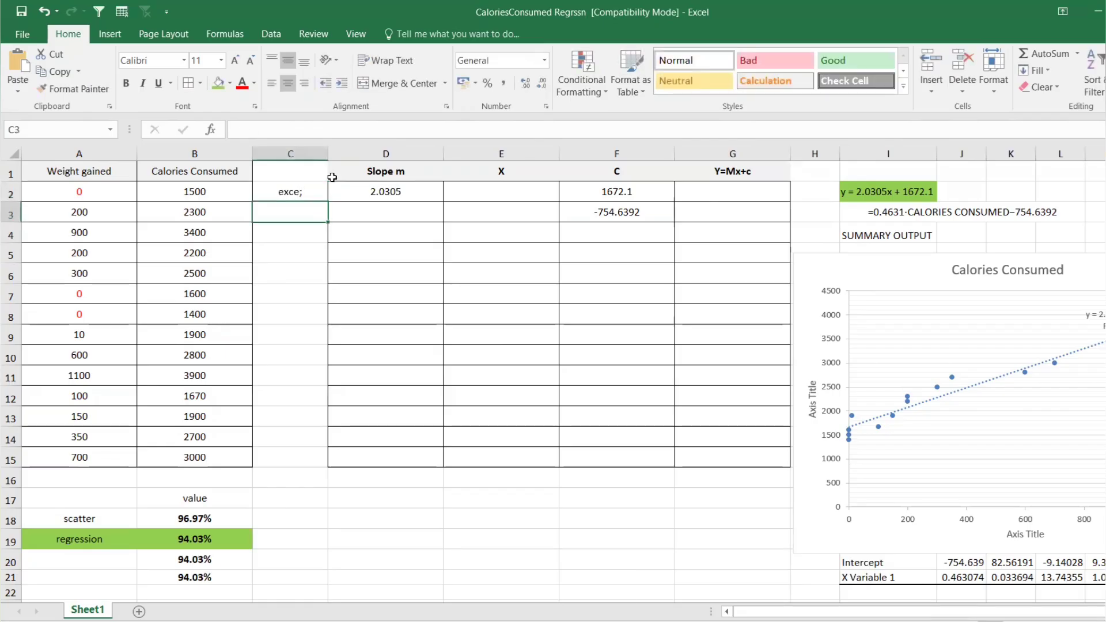
key(Up)
text(excel)
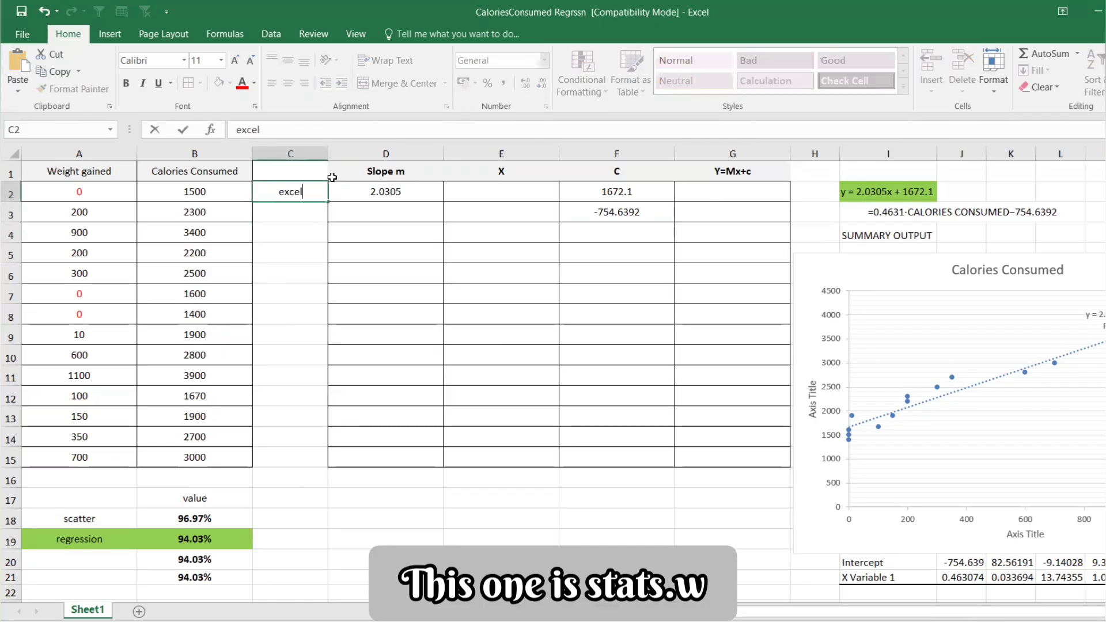
key(Return)
text(stats.blue)
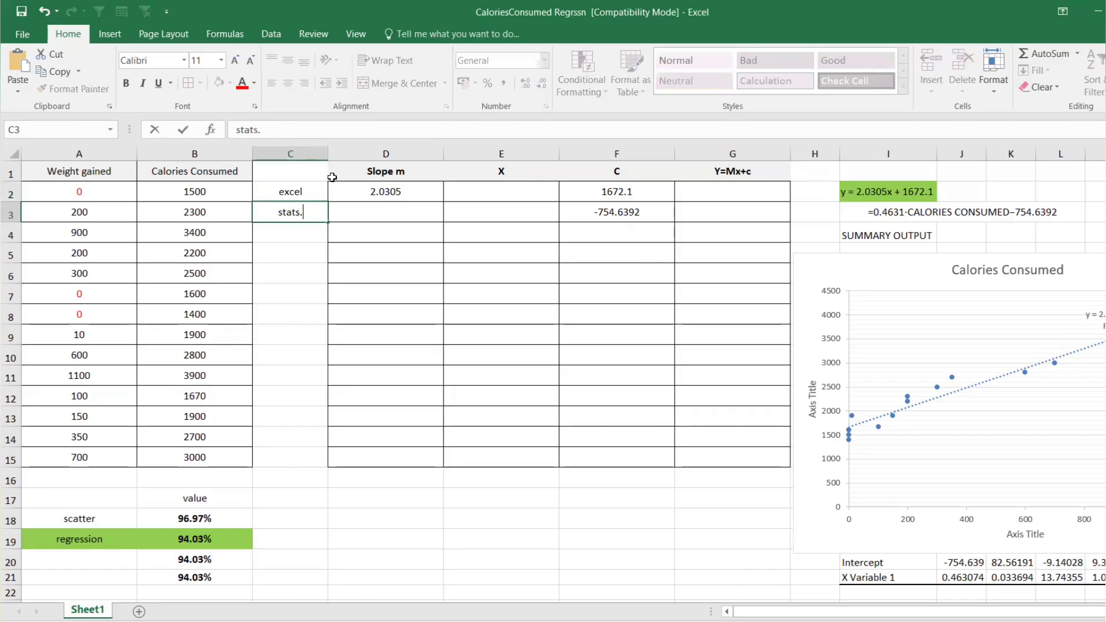
key(Return)
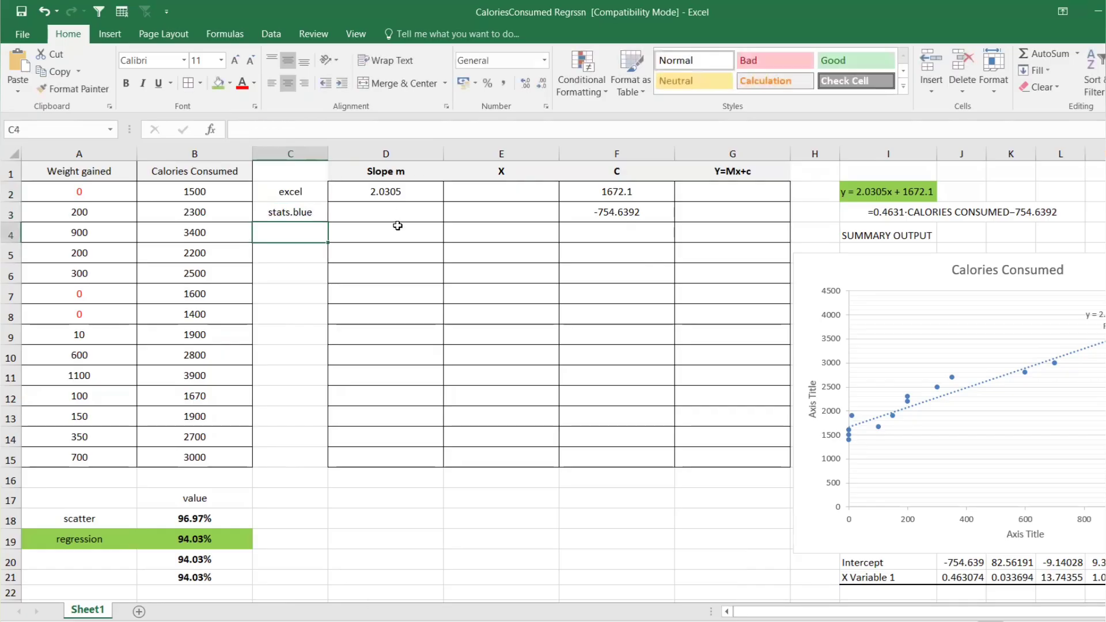
Enter 0.4631 as the Slope m value for the stats.blue row in D3.
click(398, 228)
click(406, 209)
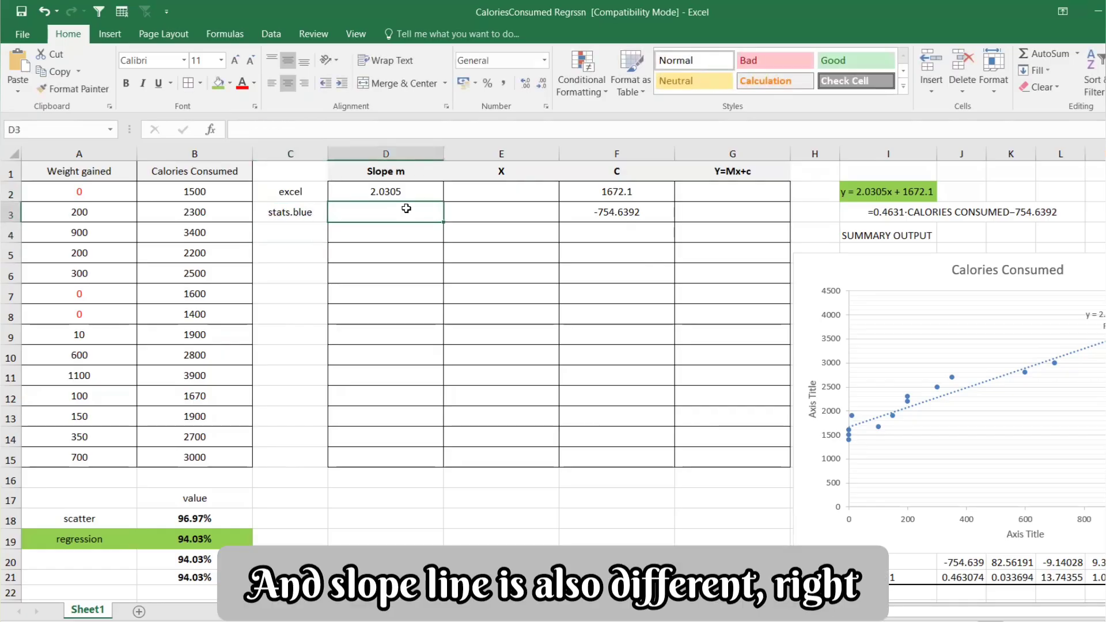
text(2)
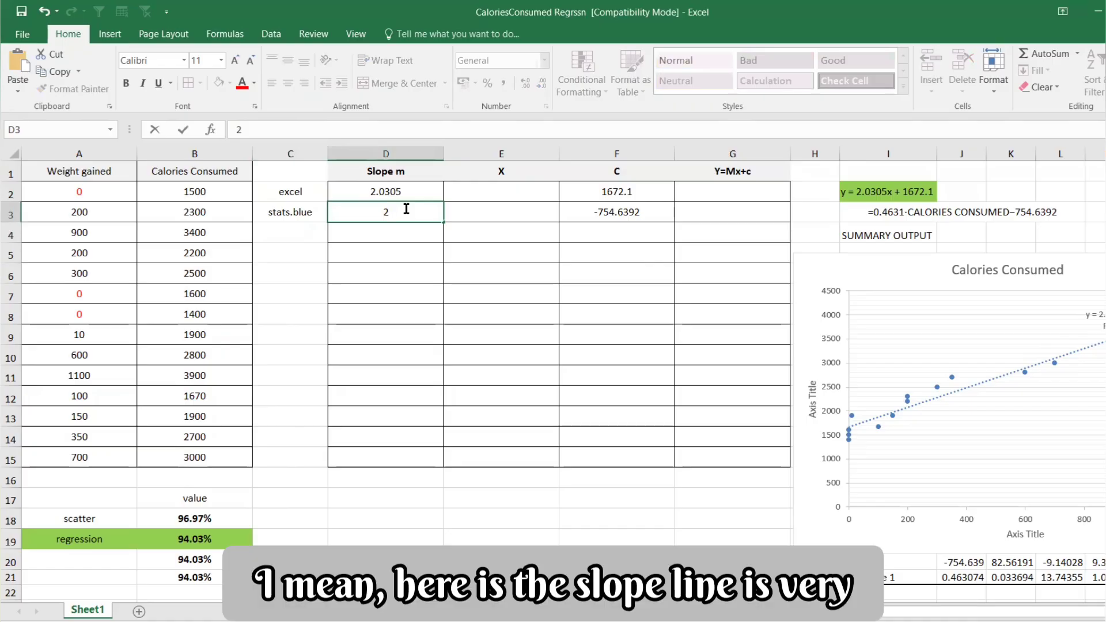
key(BackSpace)
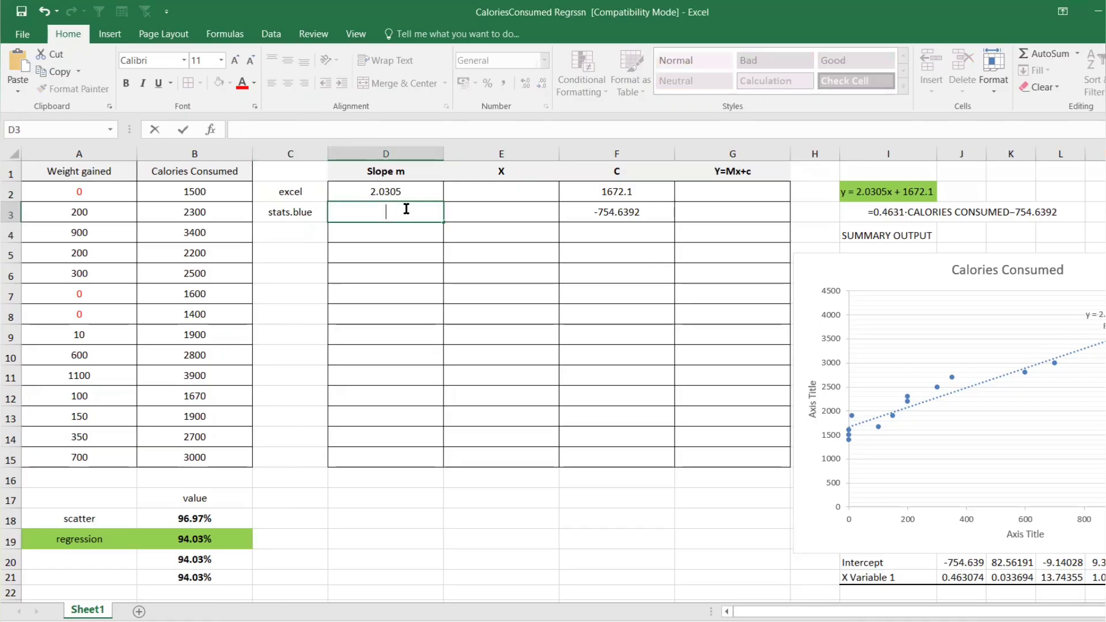
text(0.4631)
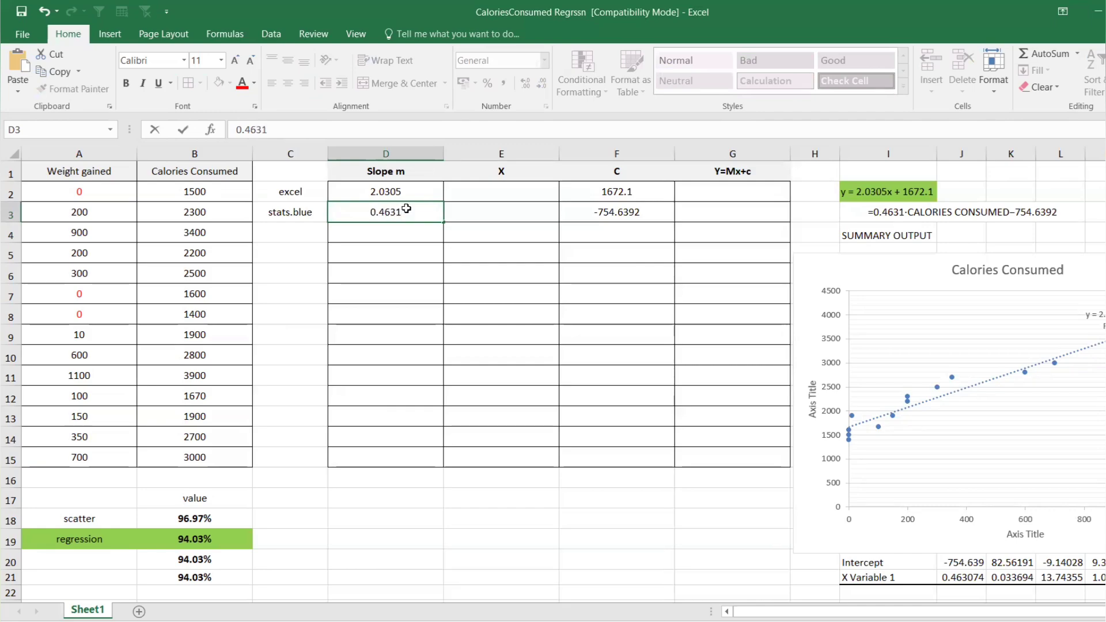
key(Return)
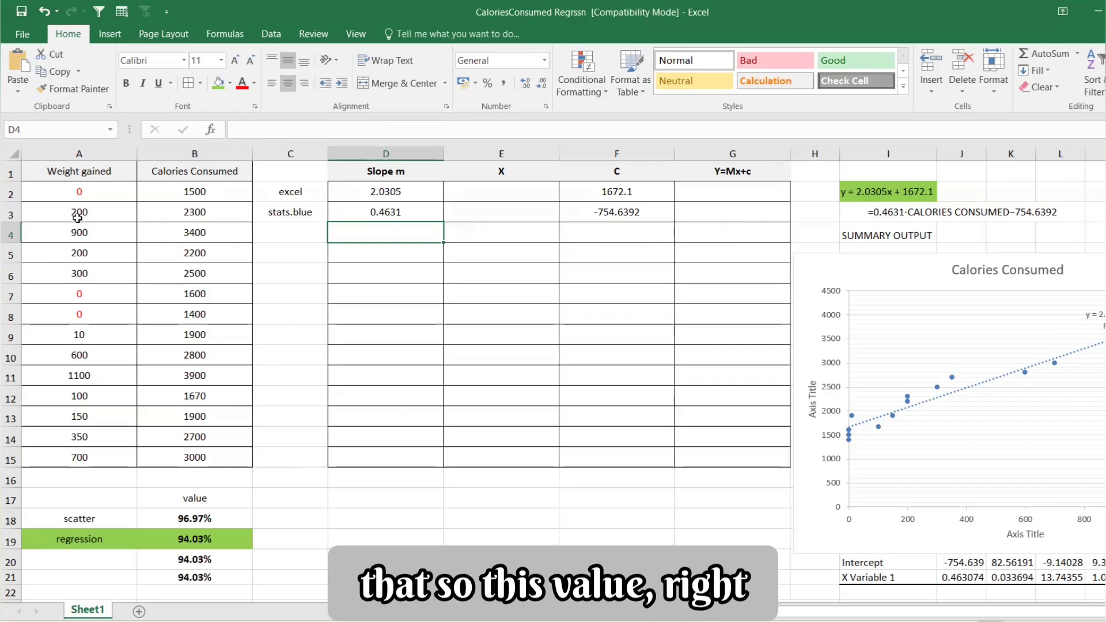
Clear the zero weight-gained records and their calorie values from A2:B2 and A7:B8.
drag(81, 197, 161, 194)
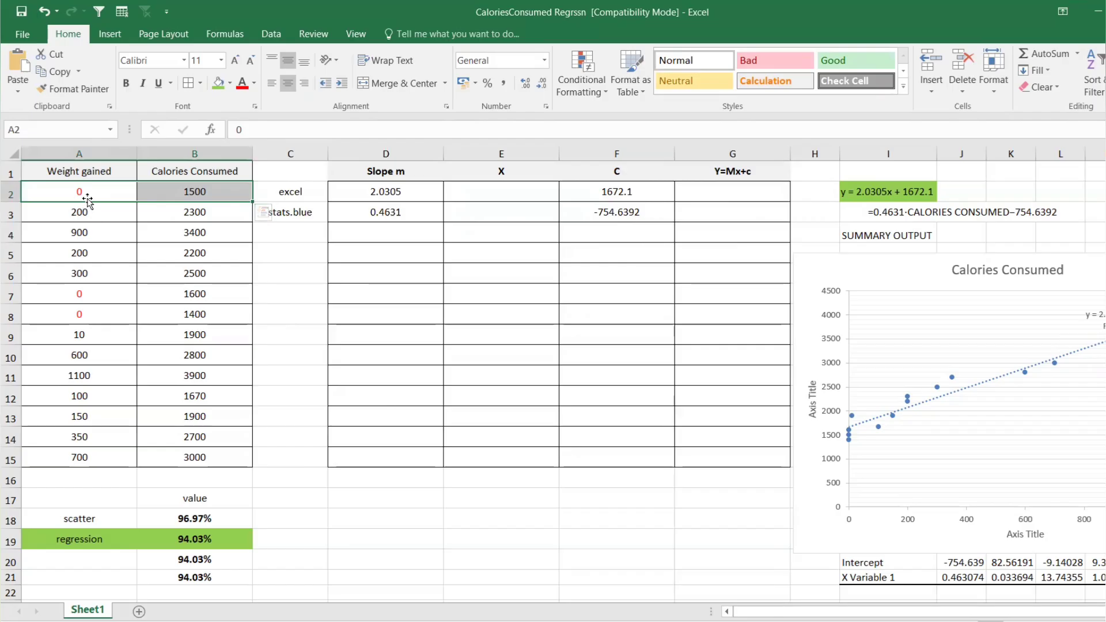
drag(87, 196, 178, 194)
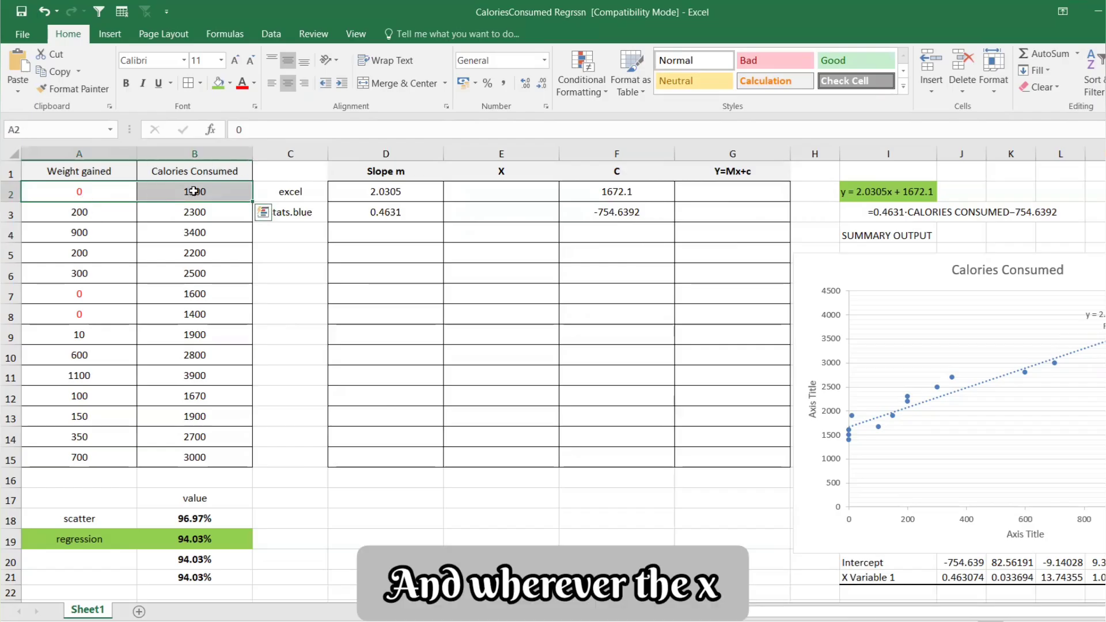
key(Delete)
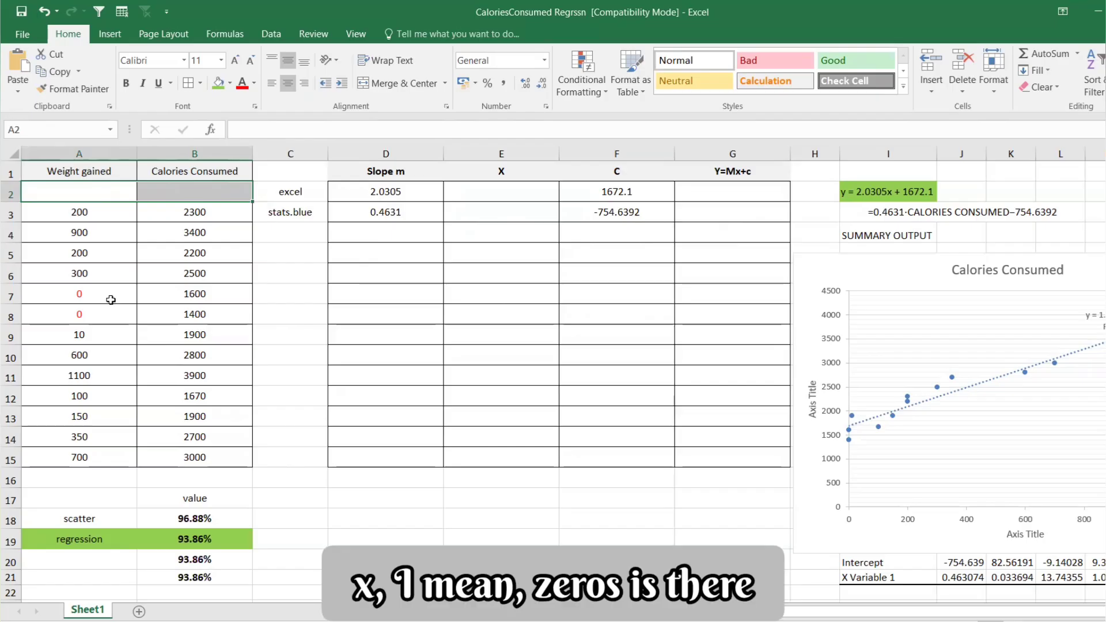
click(99, 292)
drag(137, 312, 185, 314)
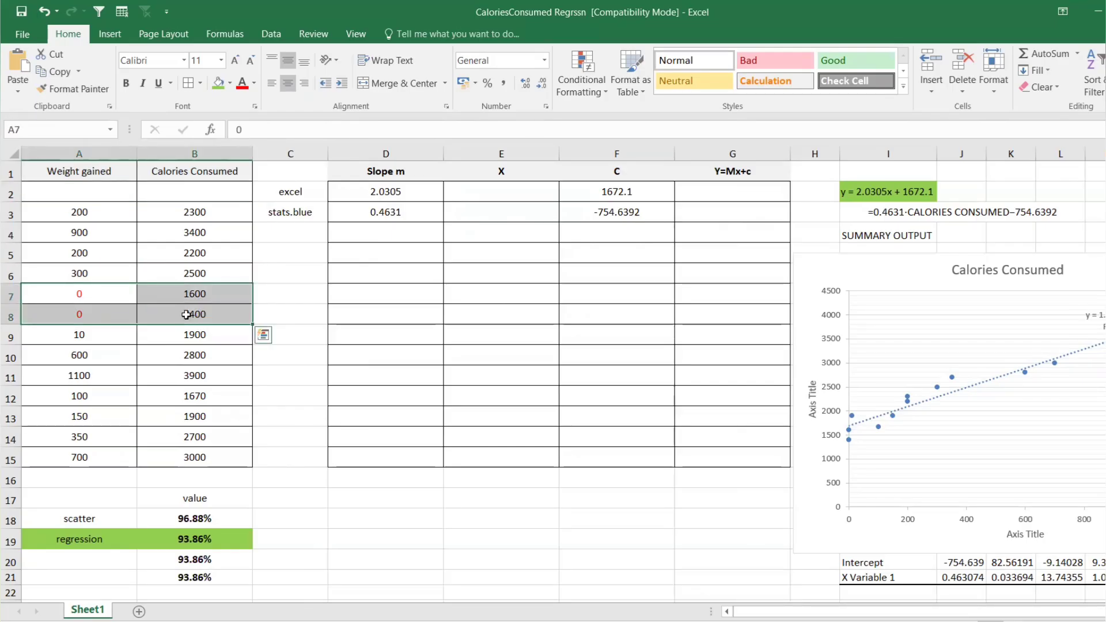
key(Delete)
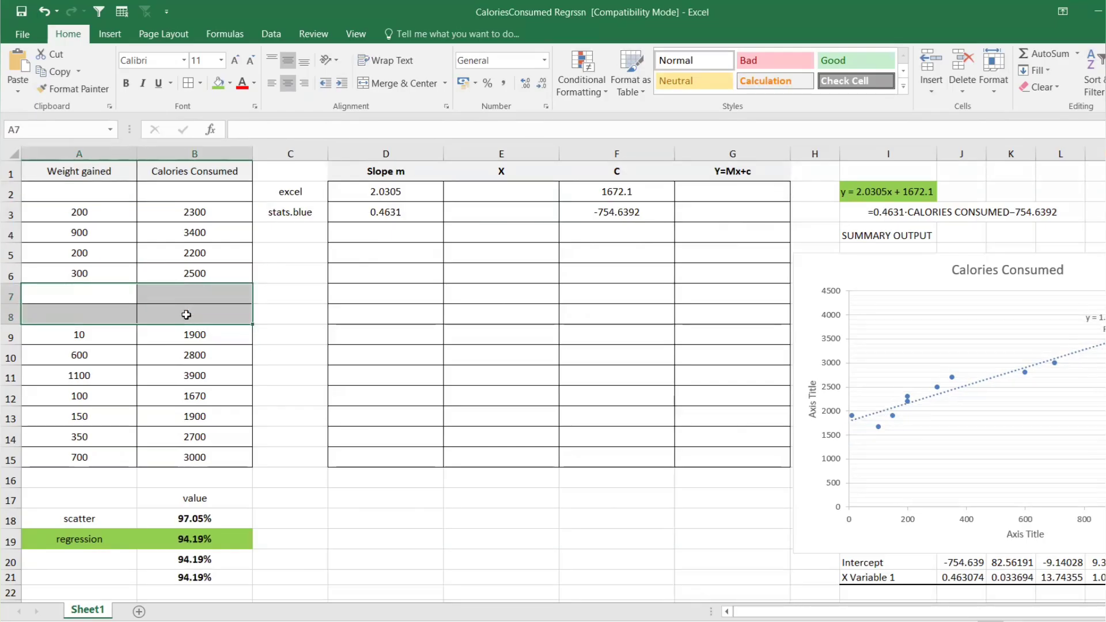
Move the weight and calorie data in A9:B15 up to start at cell A7, closing the blank rows.
drag(92, 213, 94, 262)
drag(97, 214, 98, 261)
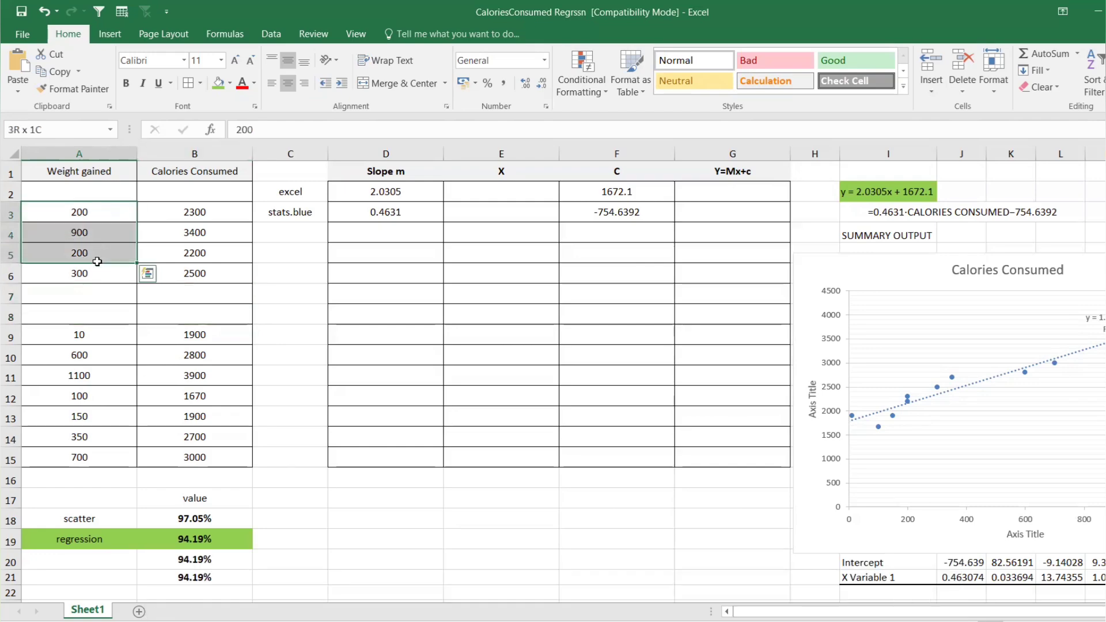
drag(81, 333, 178, 461)
key(ctrl+q)
key(ctrl+x)
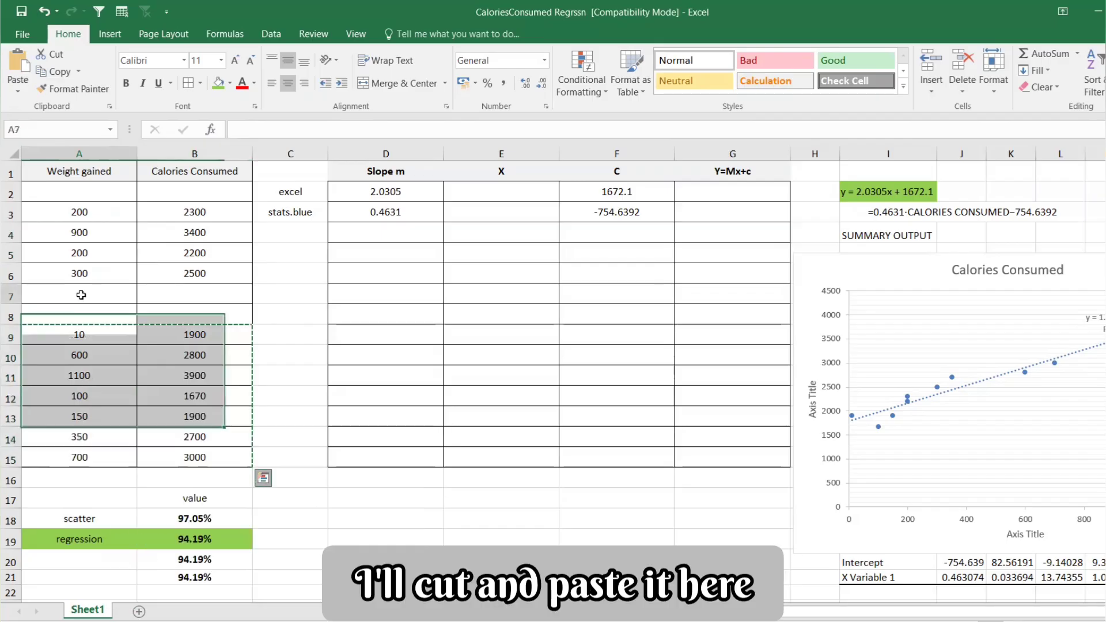
click(82, 296)
key(ctrl+v)
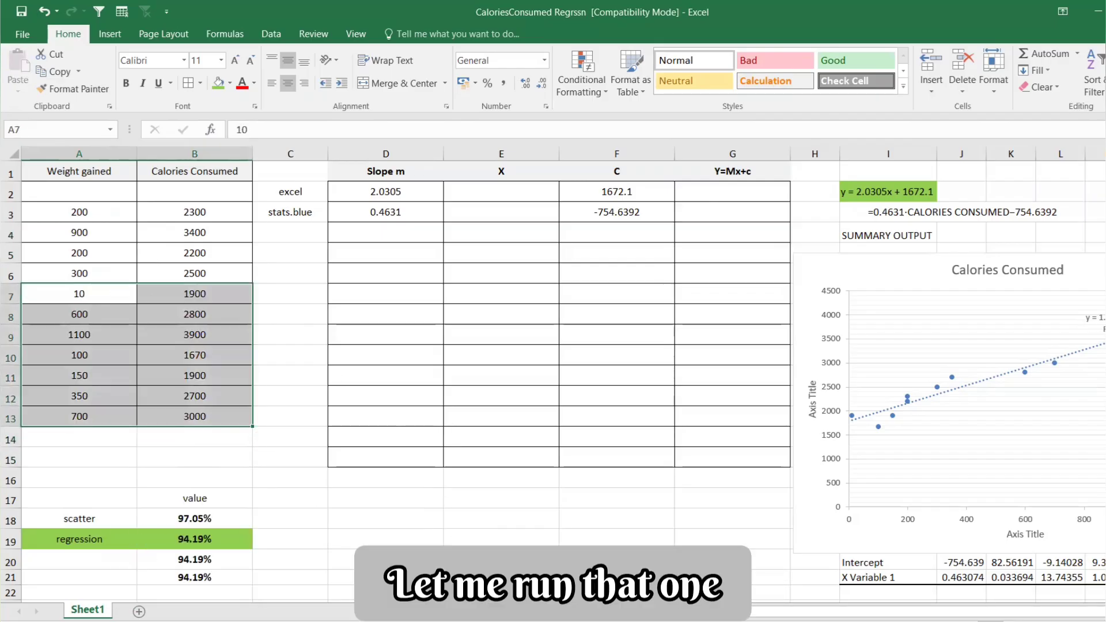
Replace the Response (y) data in the stats.blue calculator with the weight gained values from A3:A13 of the Excel sheet.
mouse_move(585, 620)
click(586, 588)
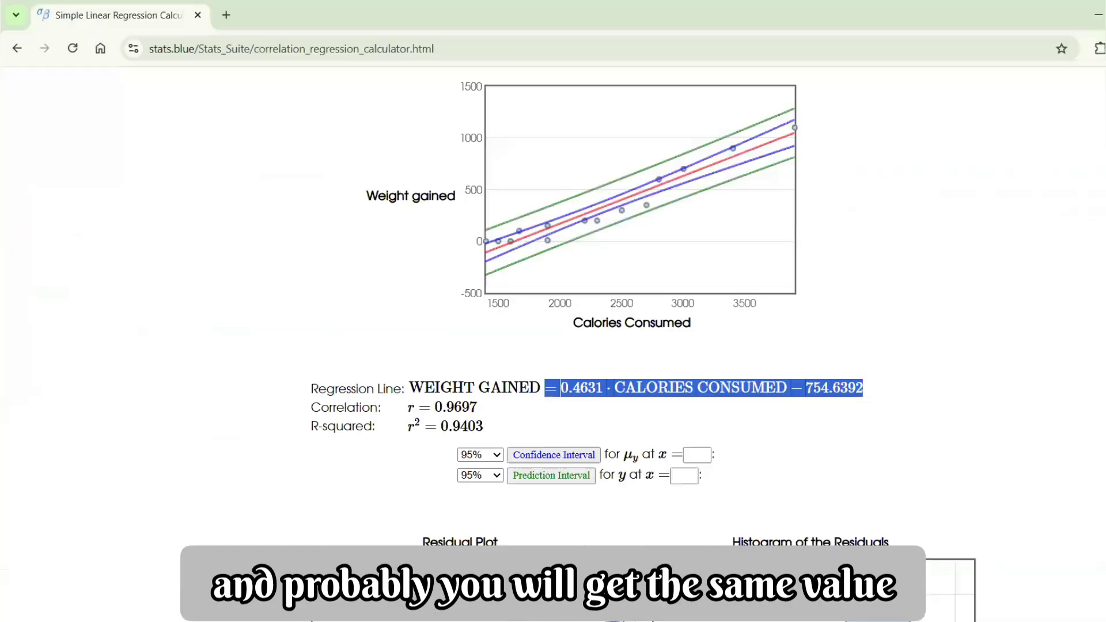
scroll(913, 342, up, 5)
scroll(697, 352, up, 6)
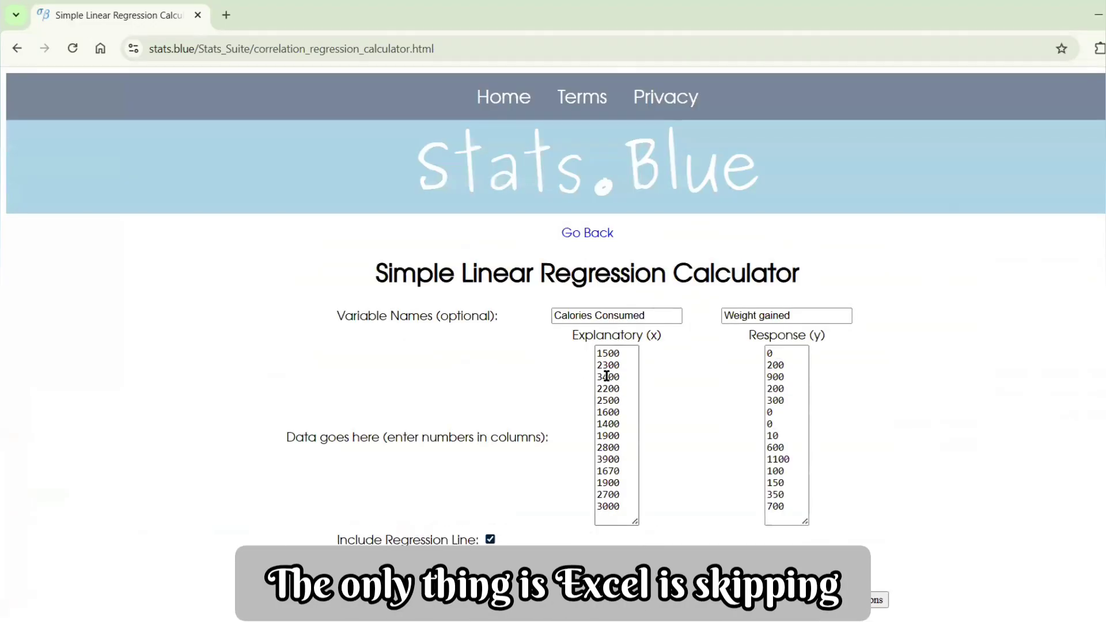
key(alt+Tab)
drag(81, 213, 96, 415)
key(ctrl+c)
key(alt+Tab)
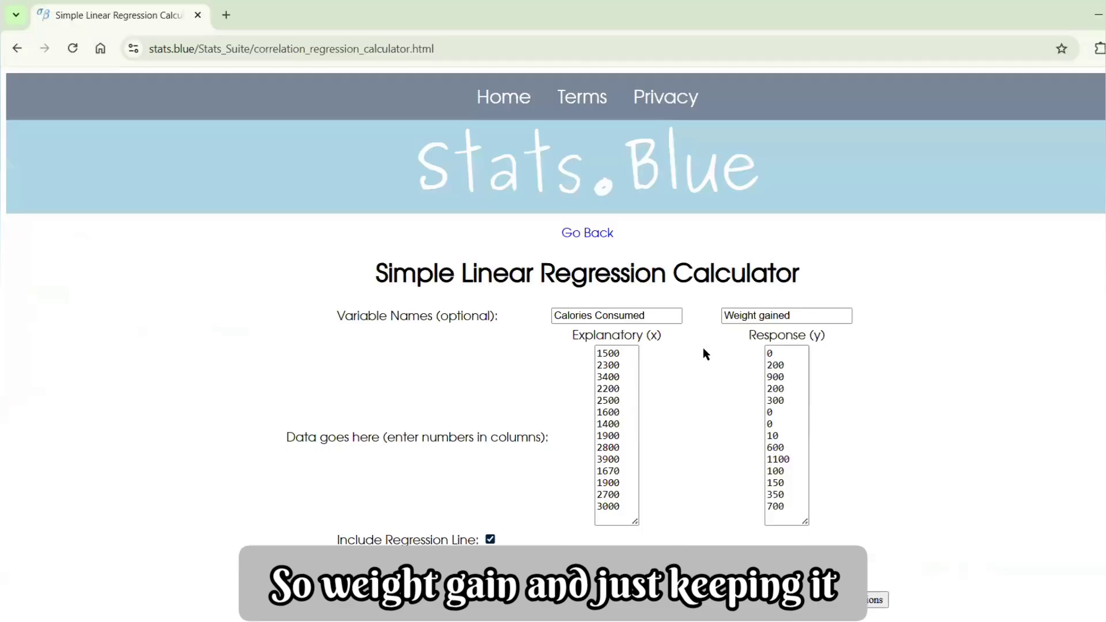
click(789, 369)
key(ctrl+a)
key(BackSpace)
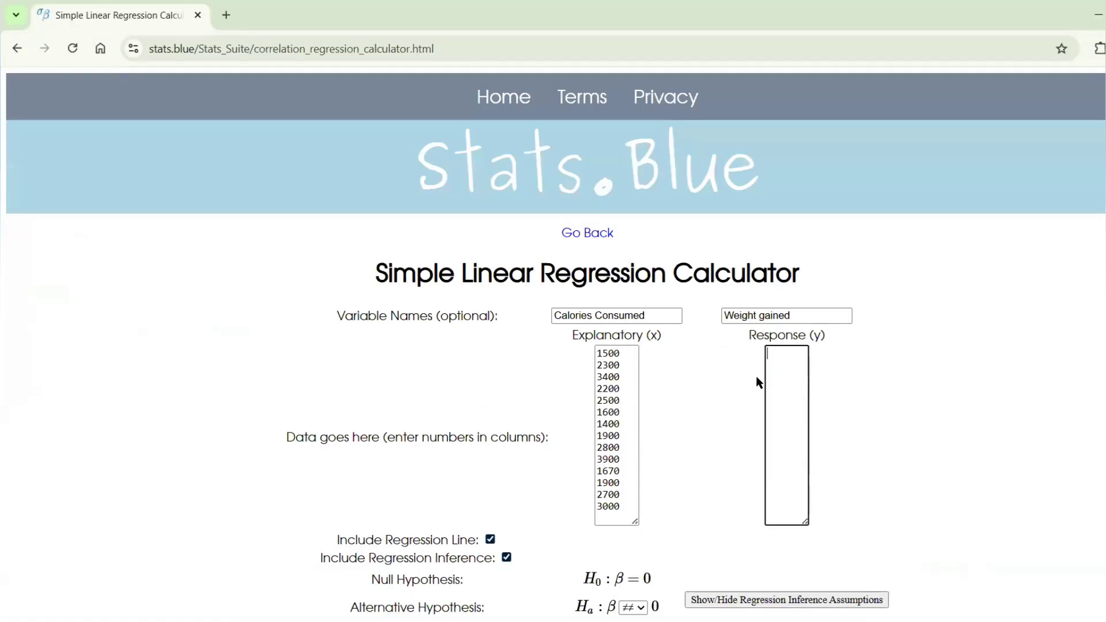
key(ctrl+v)
Replace the Explanatory (x) data in stats.blue with the calories consumed values from B3:B13 of the Excel sheet.
click(611, 440)
key(ctrl+a)
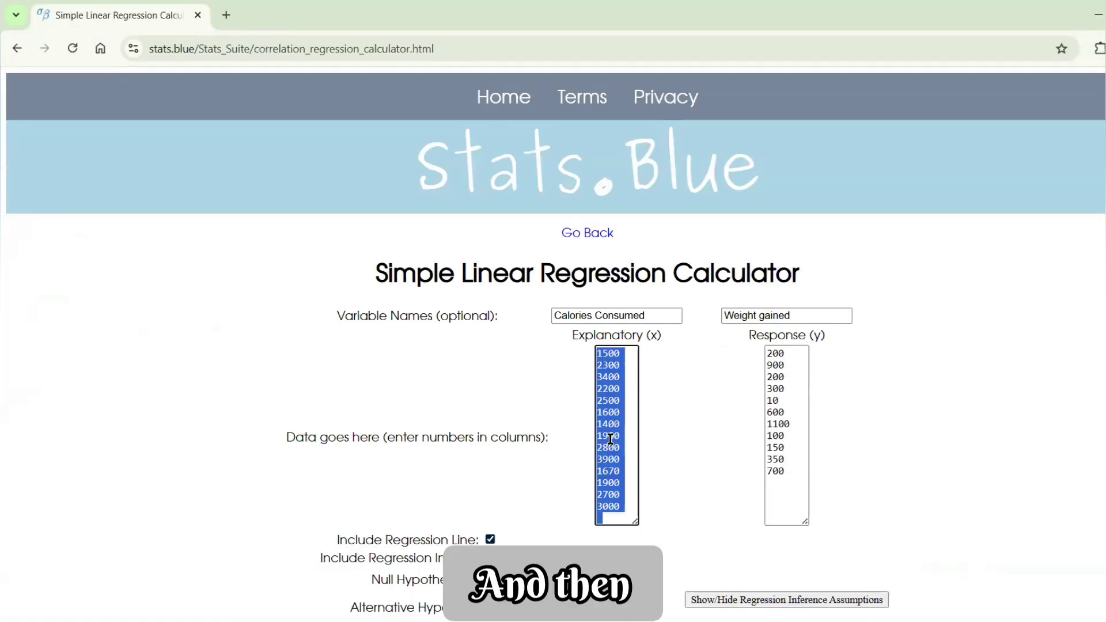
key(BackSpace)
key(alt+Tab)
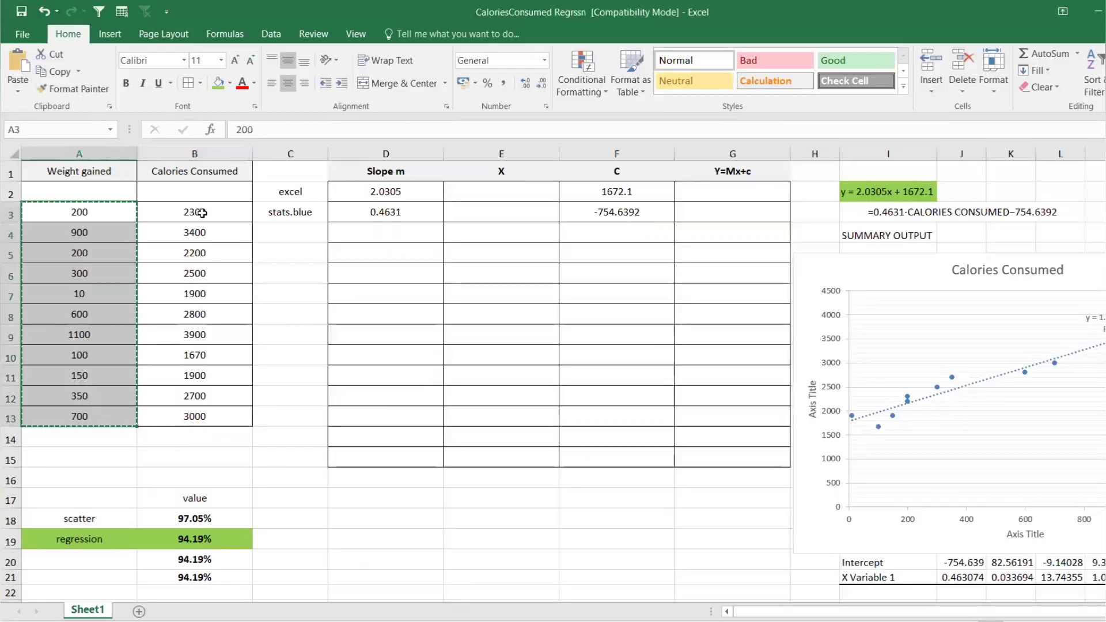
drag(199, 212, 219, 416)
key(ctrl+c)
key(alt+Tab)
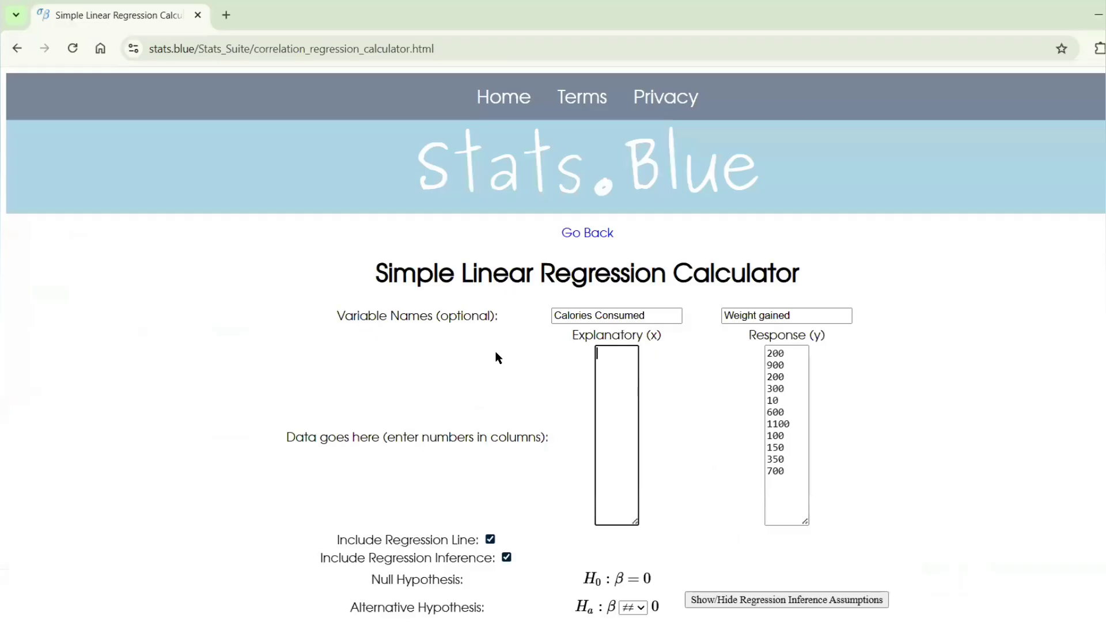
key(ctrl+v)
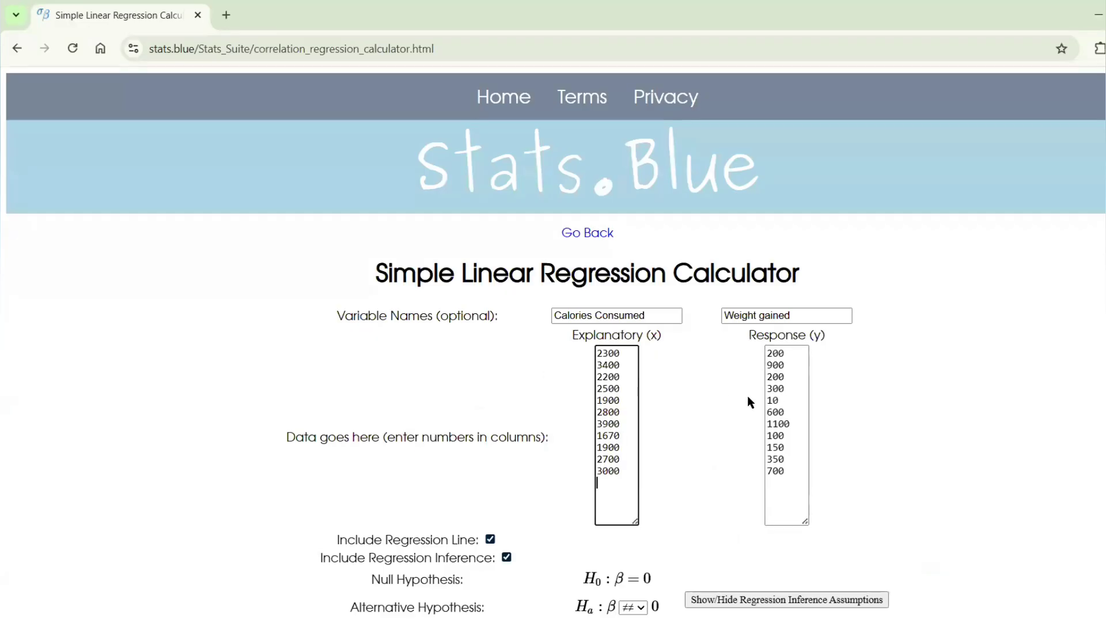
Calculate the regression for the data without zero weights, with output to 4 decimal places, and bring up the regression line.
scroll(715, 405, down, 3)
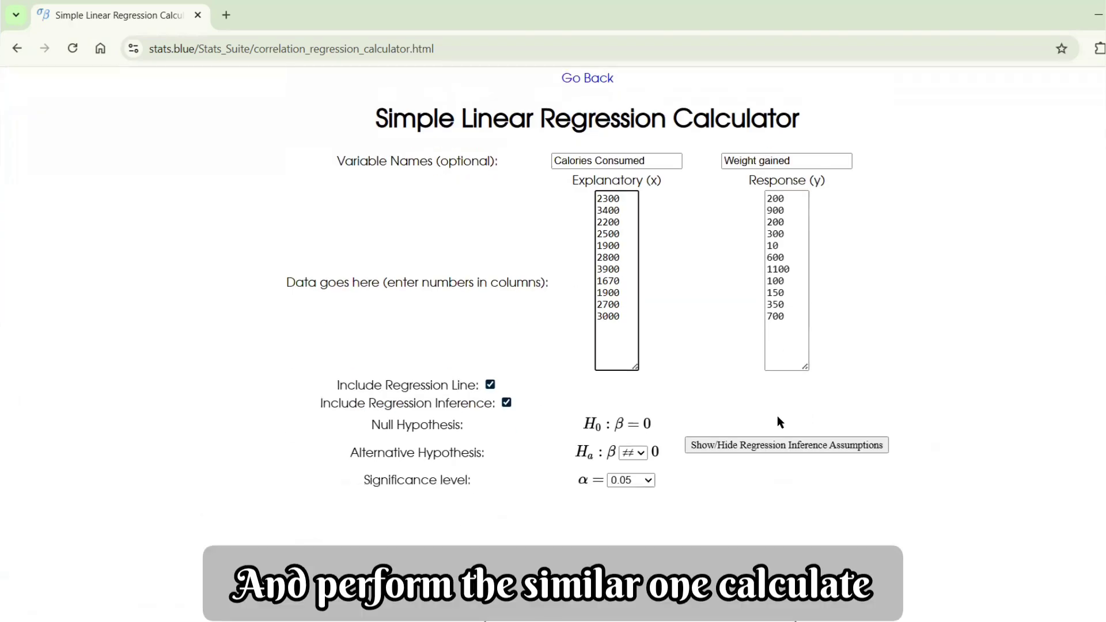
scroll(708, 526, down, 1)
click(691, 536)
scroll(746, 471, down, 8)
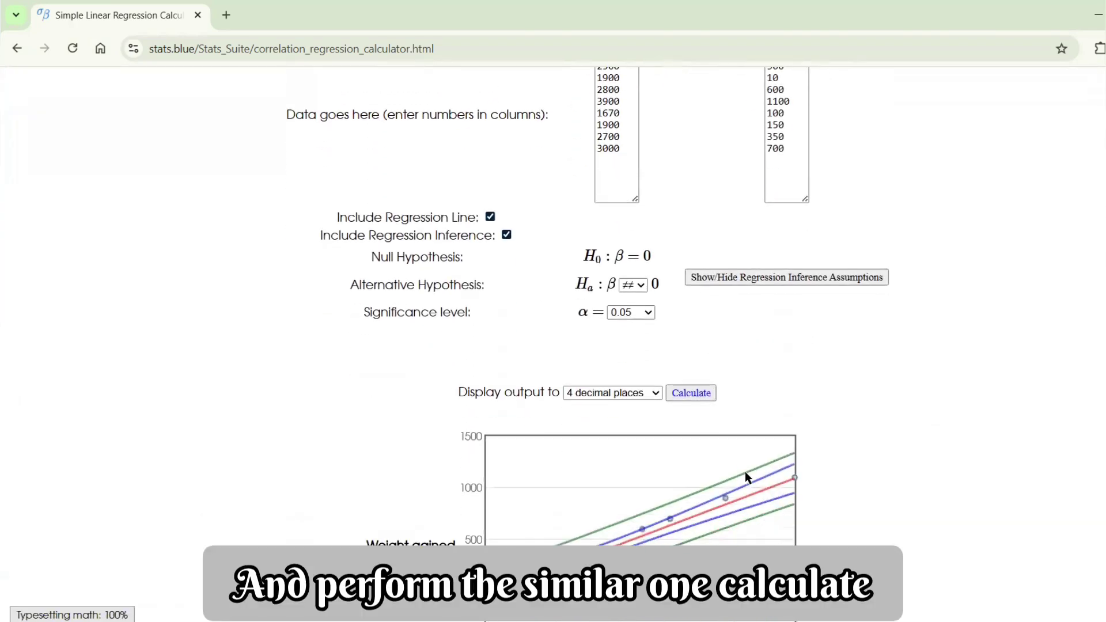
scroll(745, 474, down, 1)
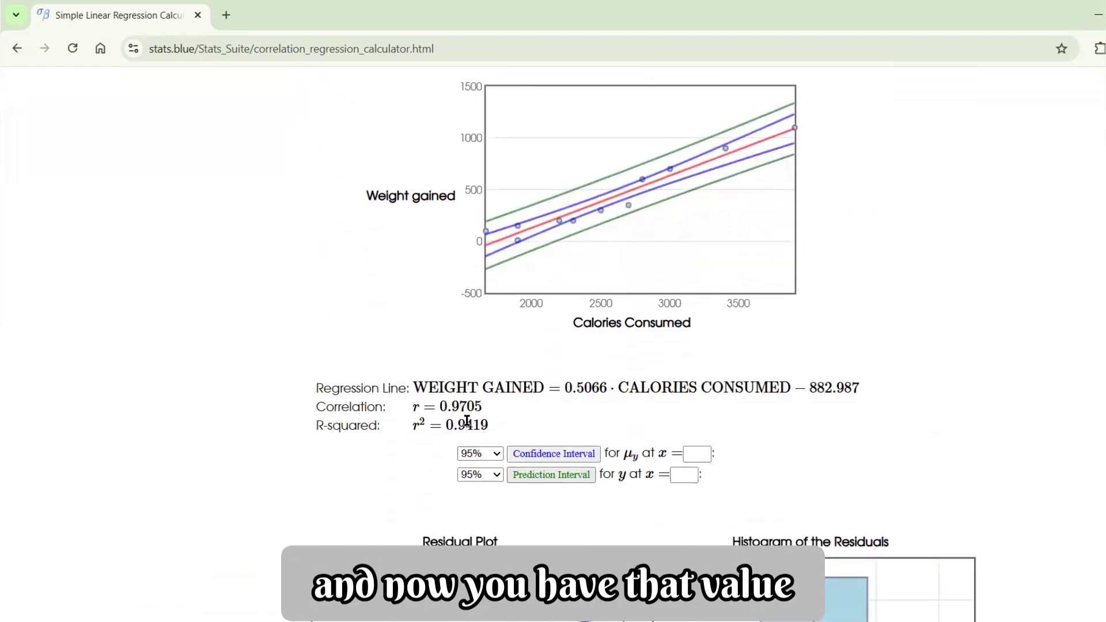
Examine the residual plots, regression inference and regression line, and compare them with the scatter and regression values in the Excel sheet.
scroll(668, 404, down, 3)
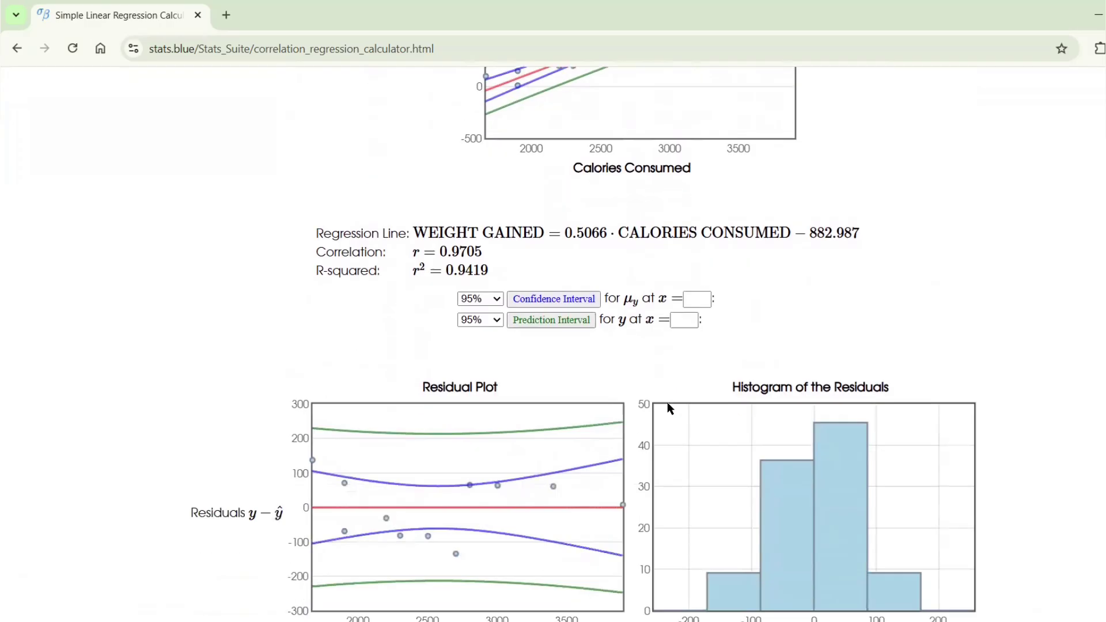
scroll(668, 406, down, 10)
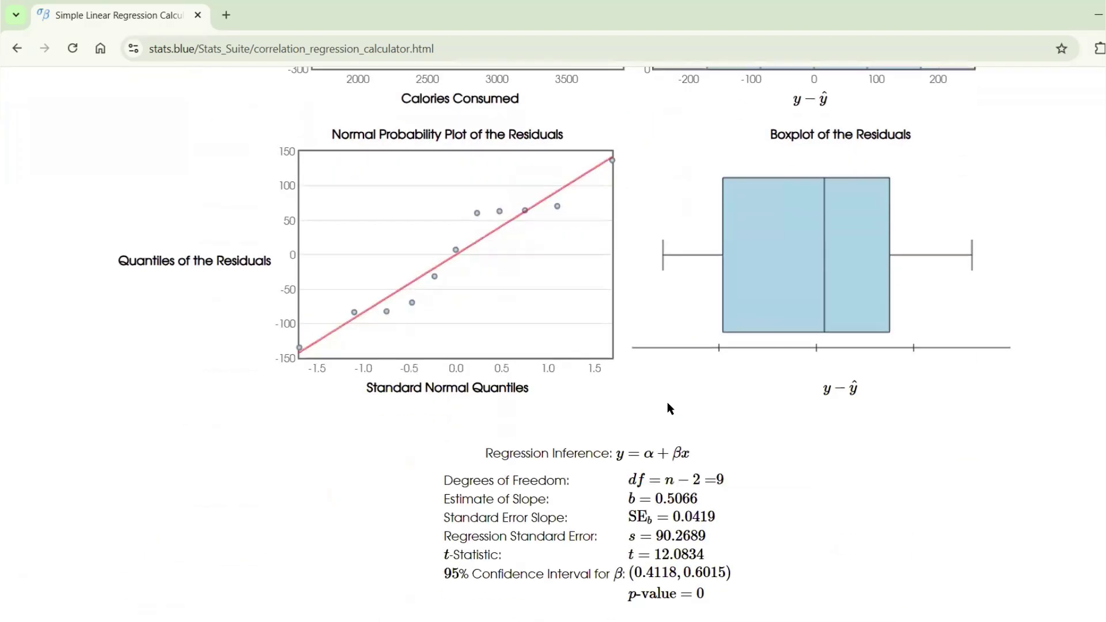
scroll(669, 404, up, 10)
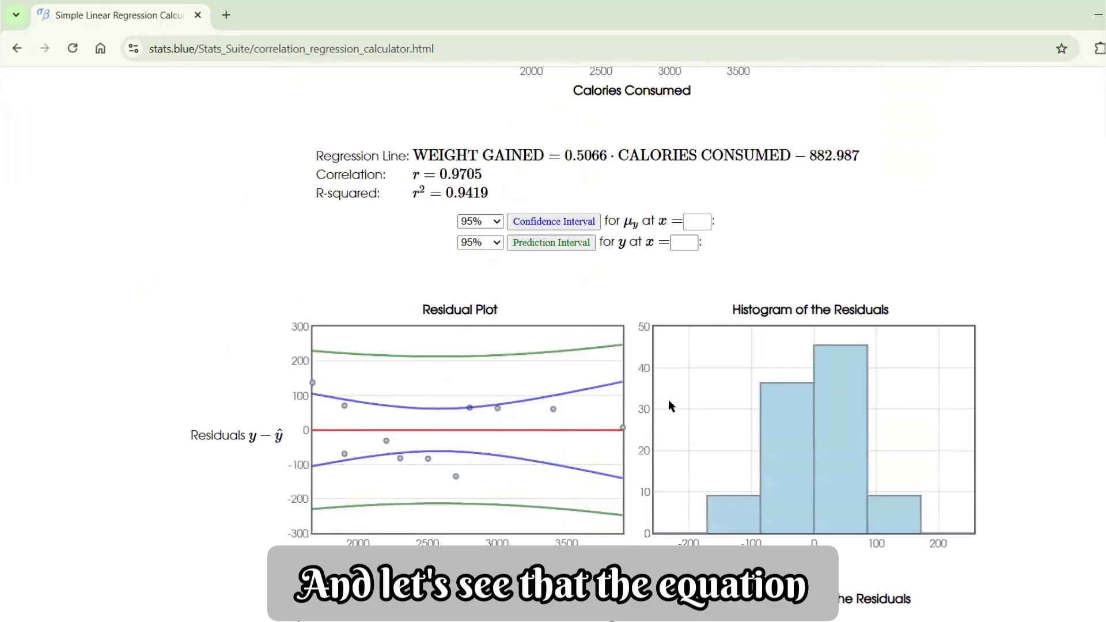
scroll(668, 406, up, 4)
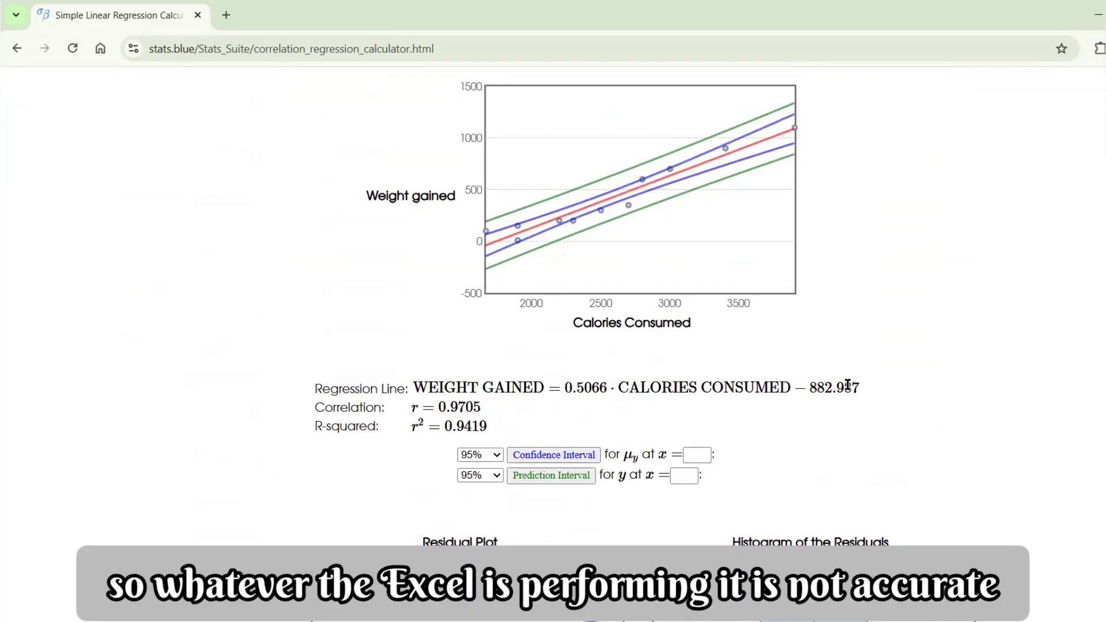
drag(849, 385, 870, 397)
key(alt+Tab)
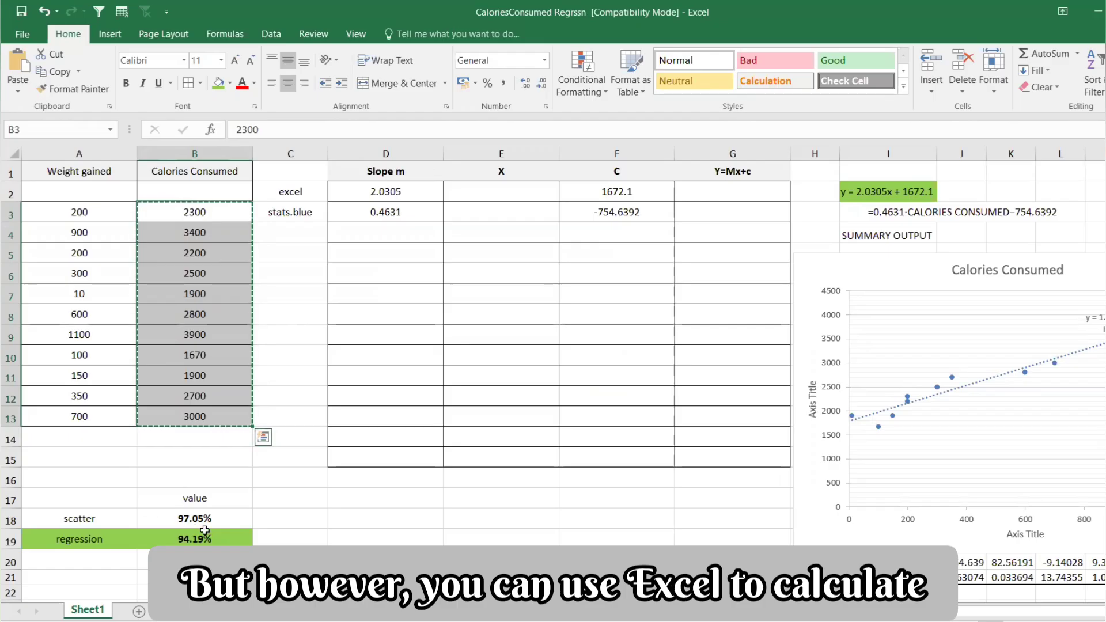
drag(196, 519, 196, 534)
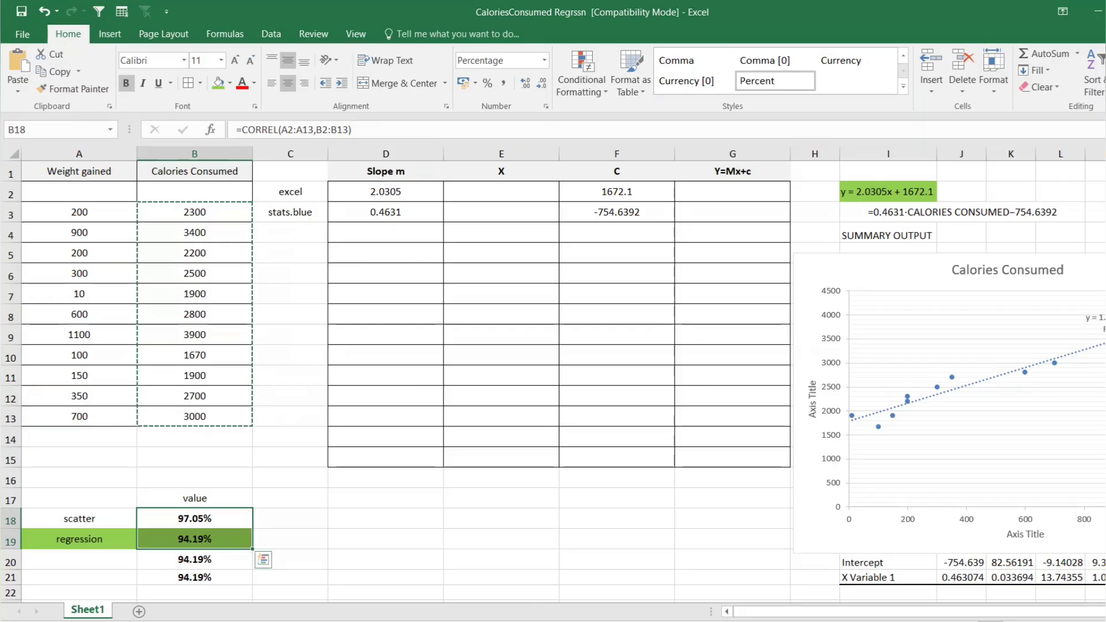
Try to launch Minitab 17 Statistical Software from the Windows search.
text(min)
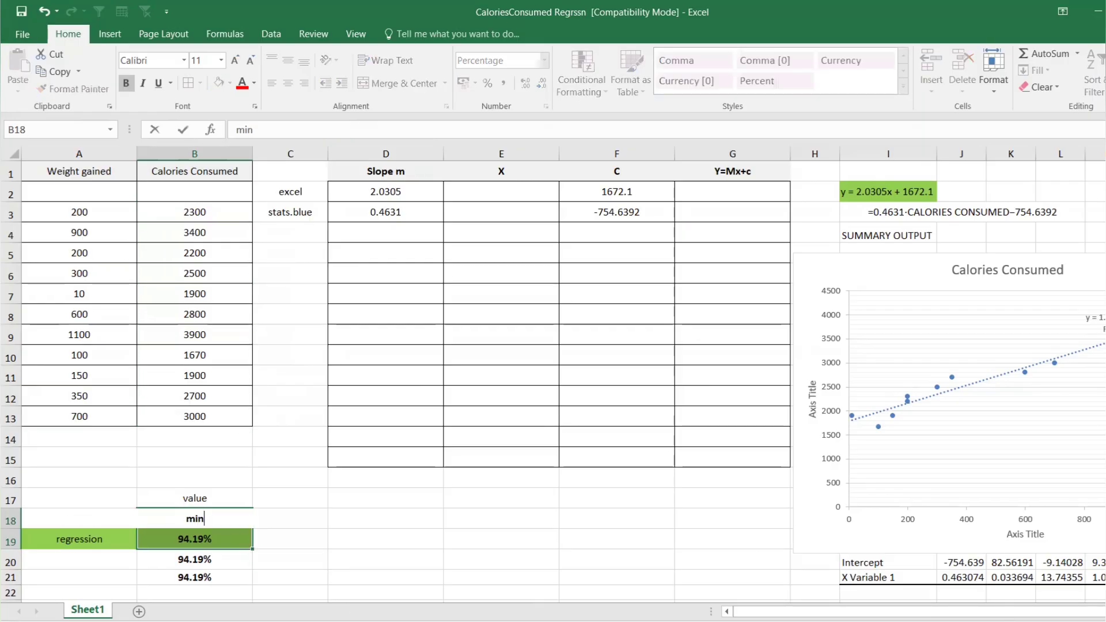
key(Escape)
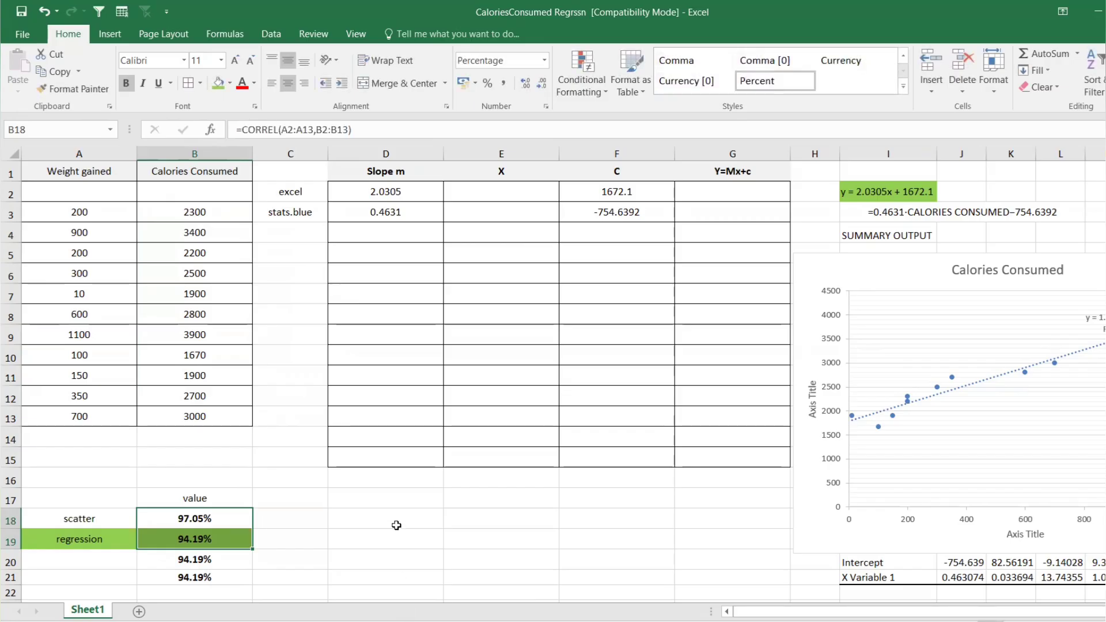
key(alt+Tab)
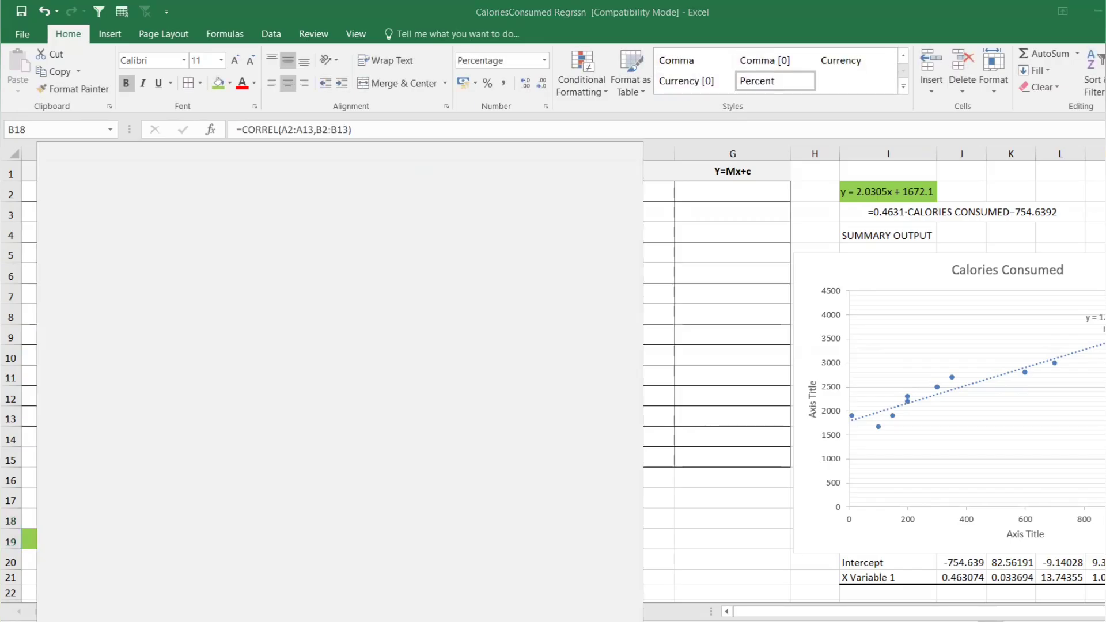
text(minita)
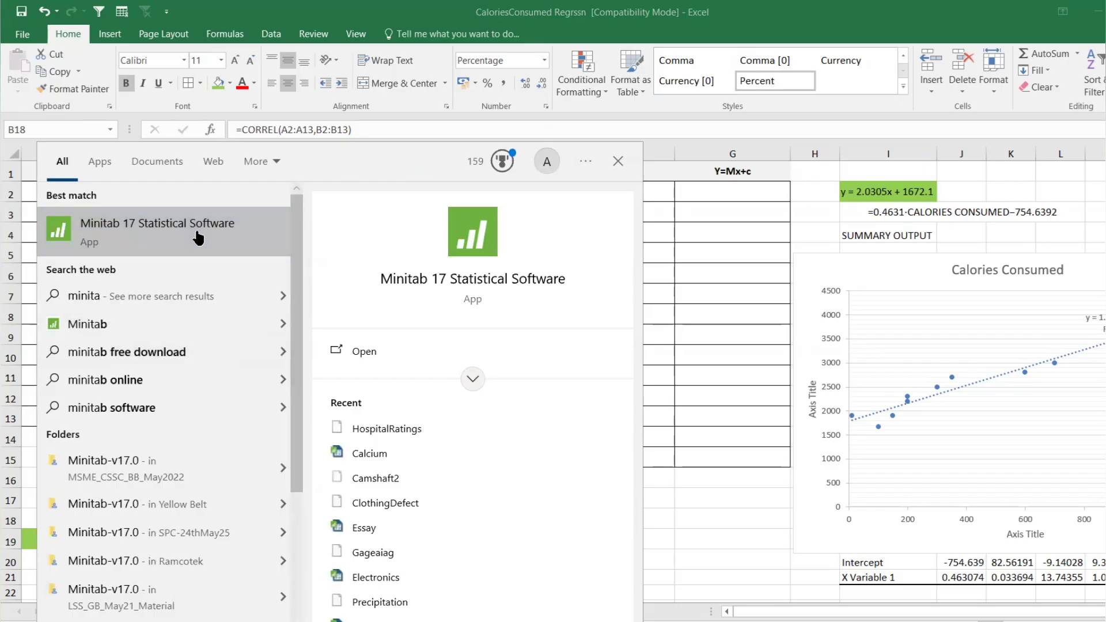
click(200, 240)
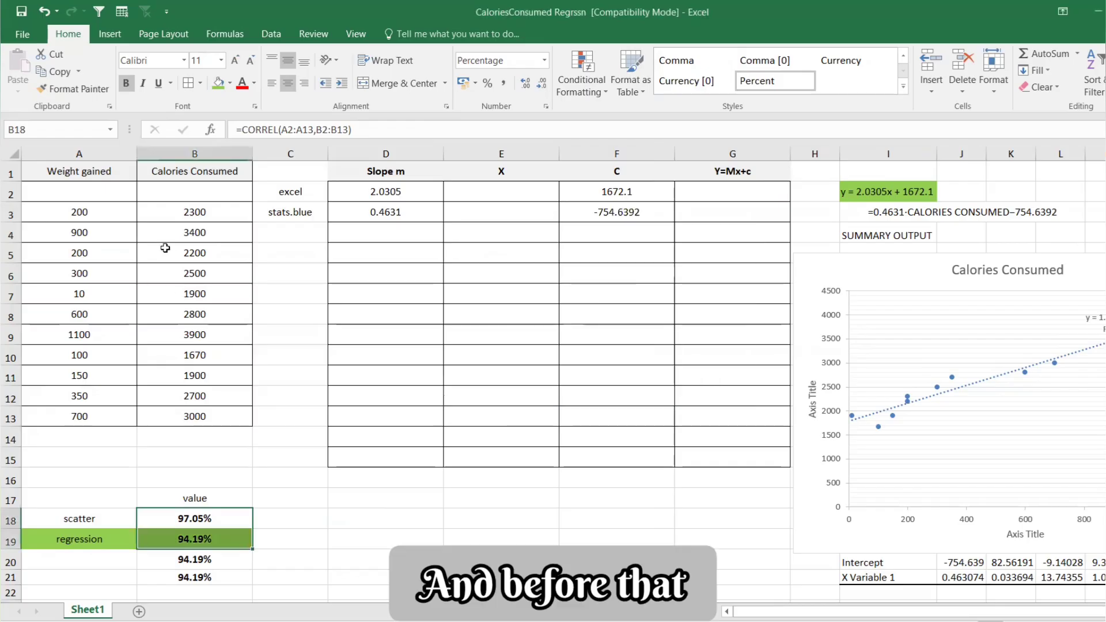
Undo the move of the data rows and the clearing of the zero weight-gained records in A2:B2 and A7:B8 in Excel.
click(165, 248)
key(ctrl+z)
key(ctrl+z)
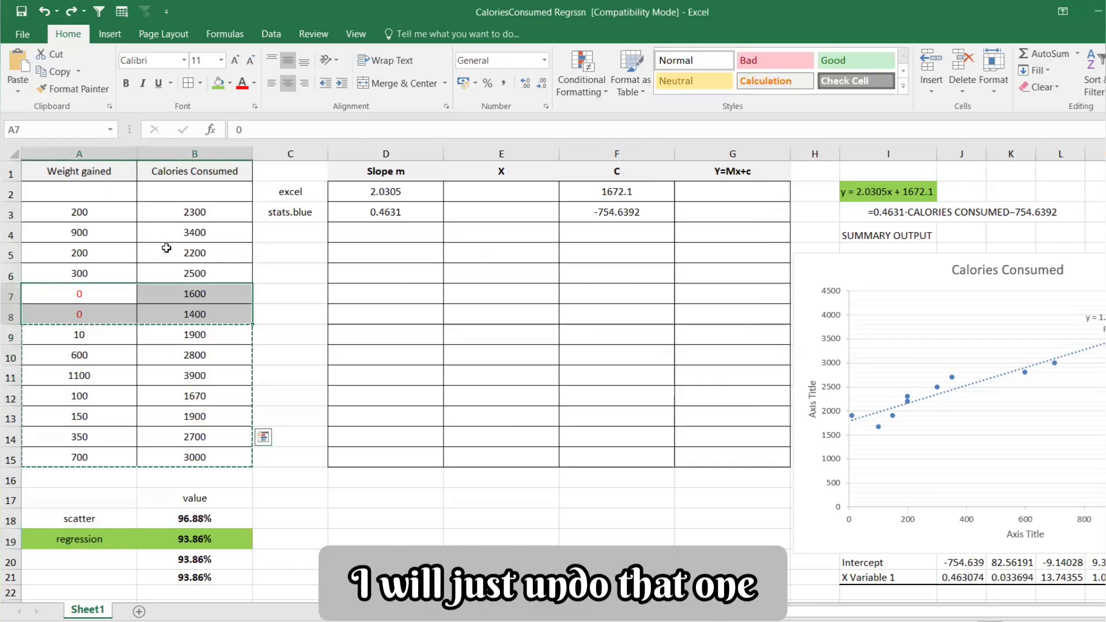
key(ctrl+z)
click(167, 269)
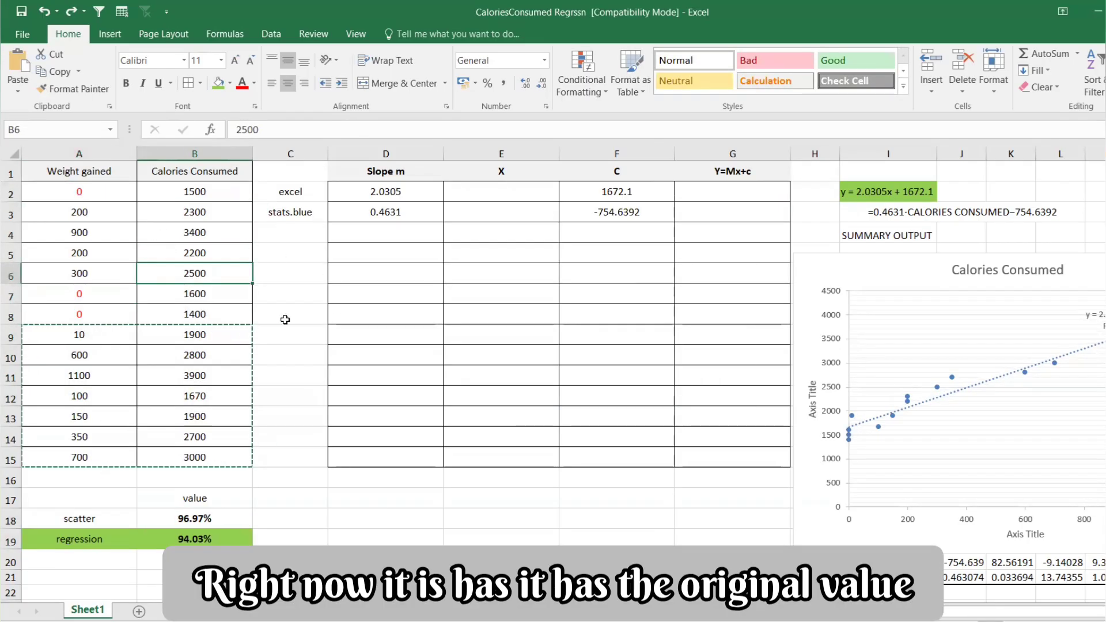
click(209, 219)
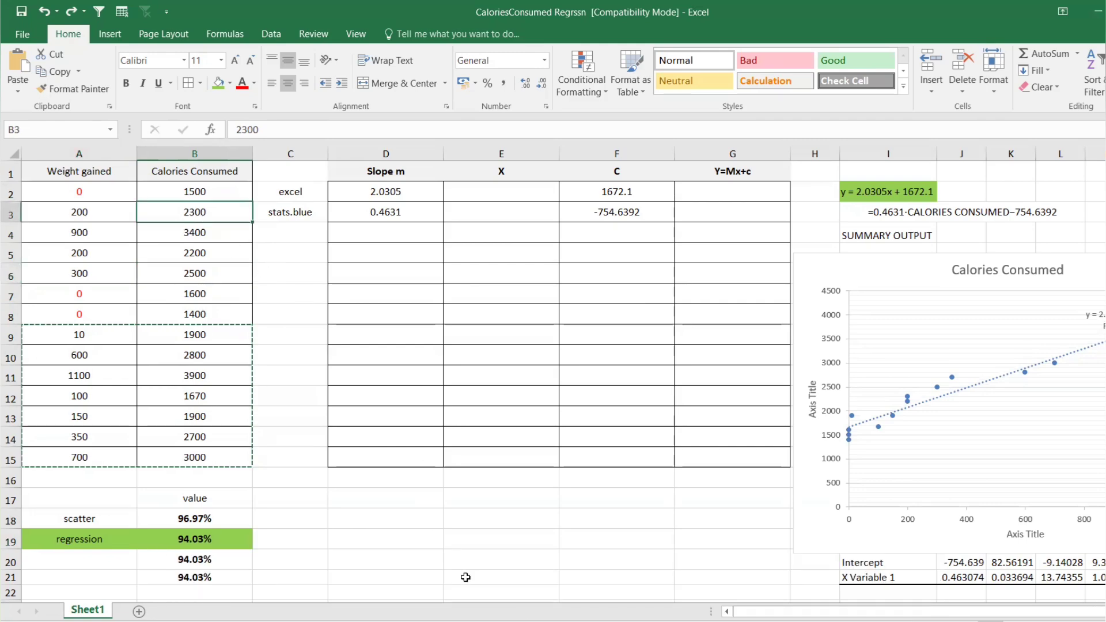
Label the third coefficient row "Minitab" in C4 and select its Slope m cell D4.
click(309, 225)
text(Min)
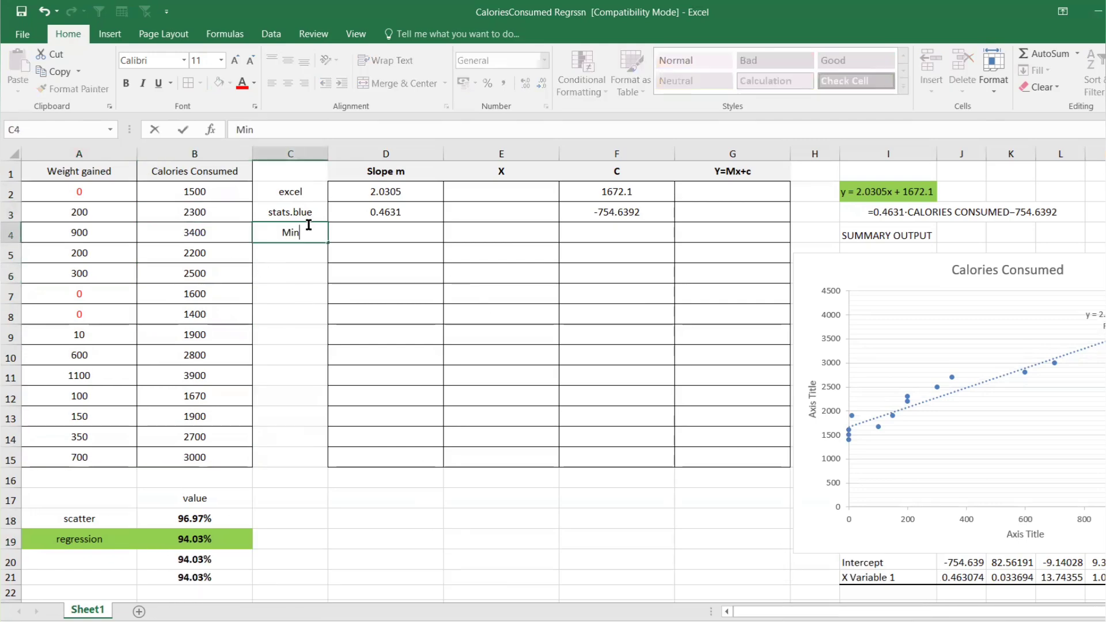
text(itab)
key(Return)
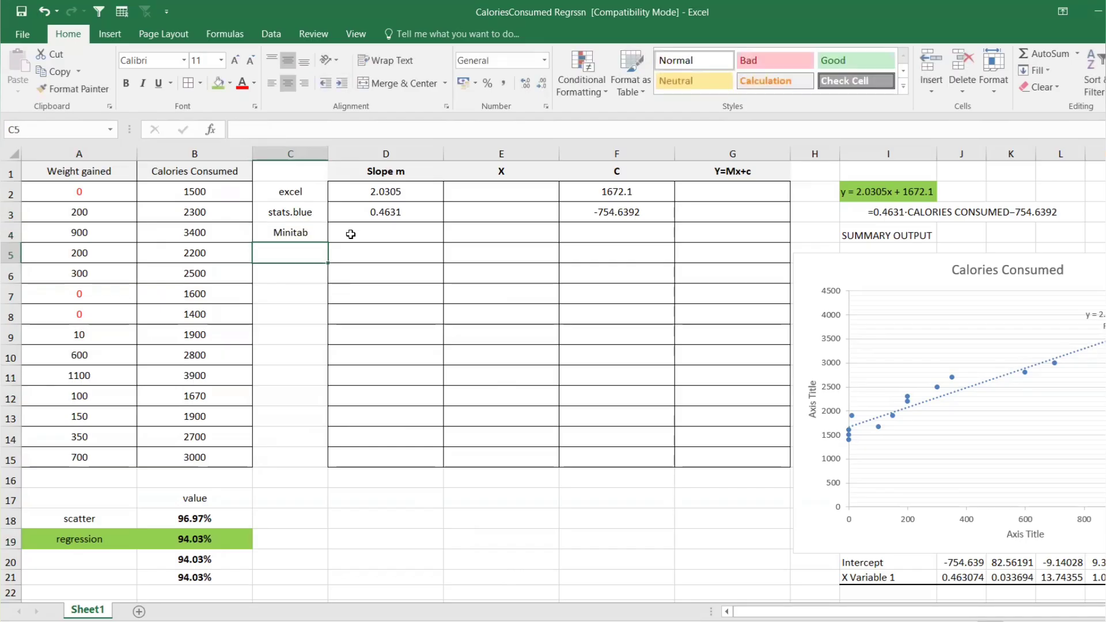
click(372, 235)
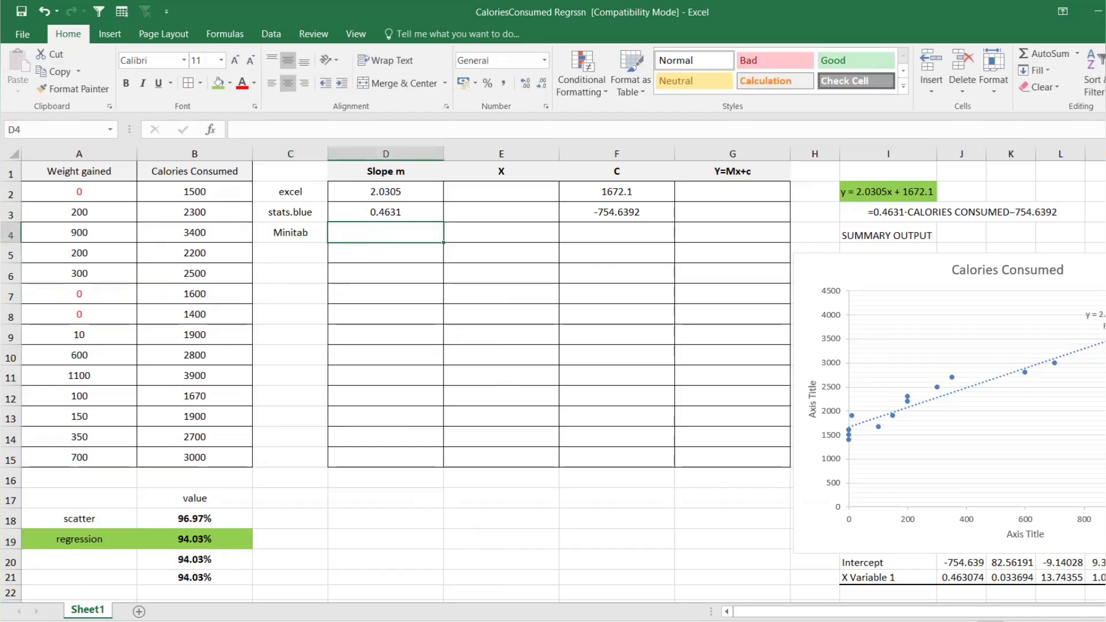
Open Minitab 17 Statistical Software through the Windows search and maximize its empty Worksheet 1.
key(alt+Tab)
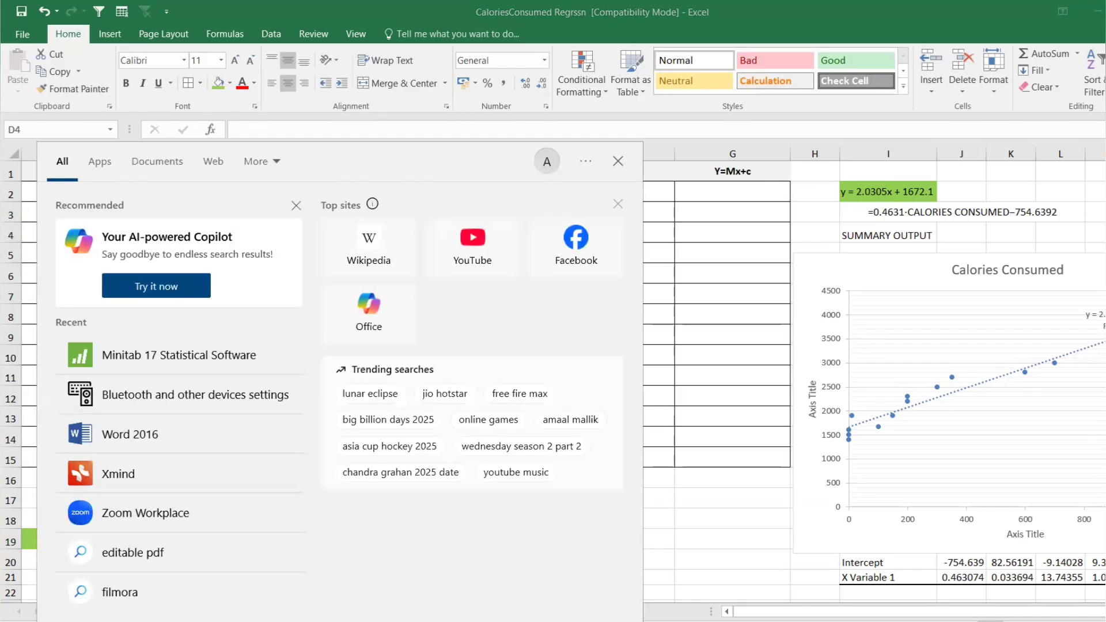
text(minii)
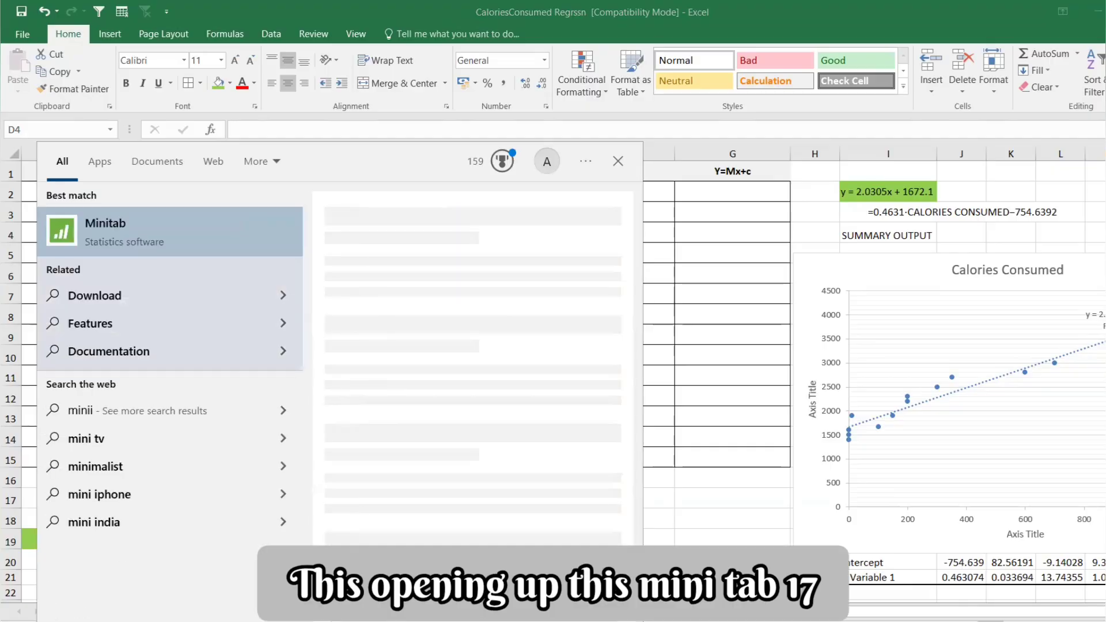
key(BackSpace)
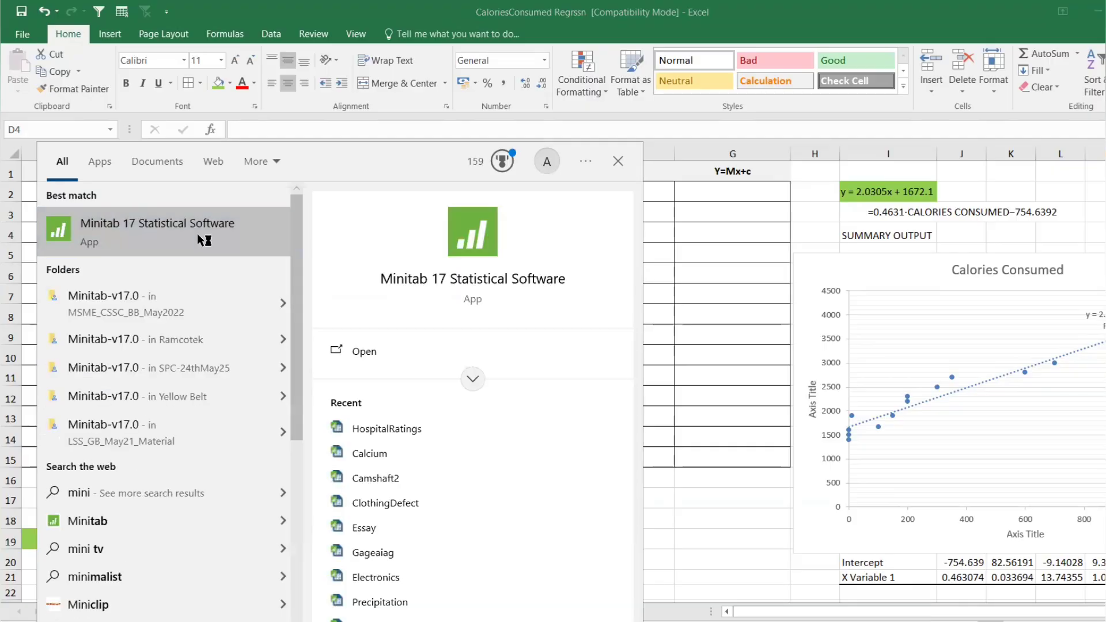
click(198, 234)
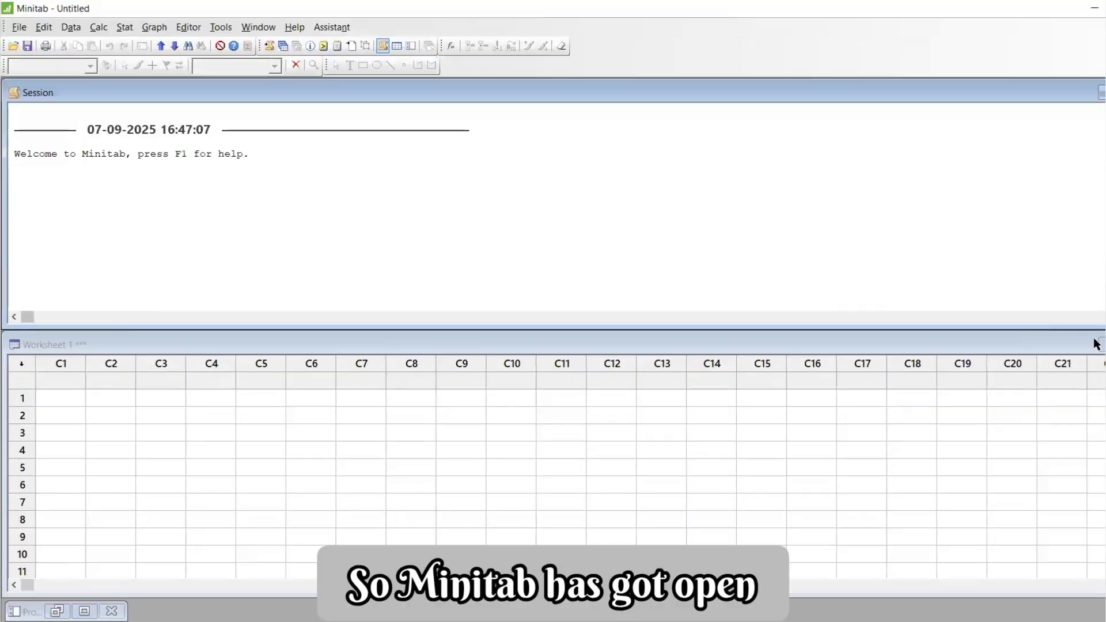
double_click(386, 346)
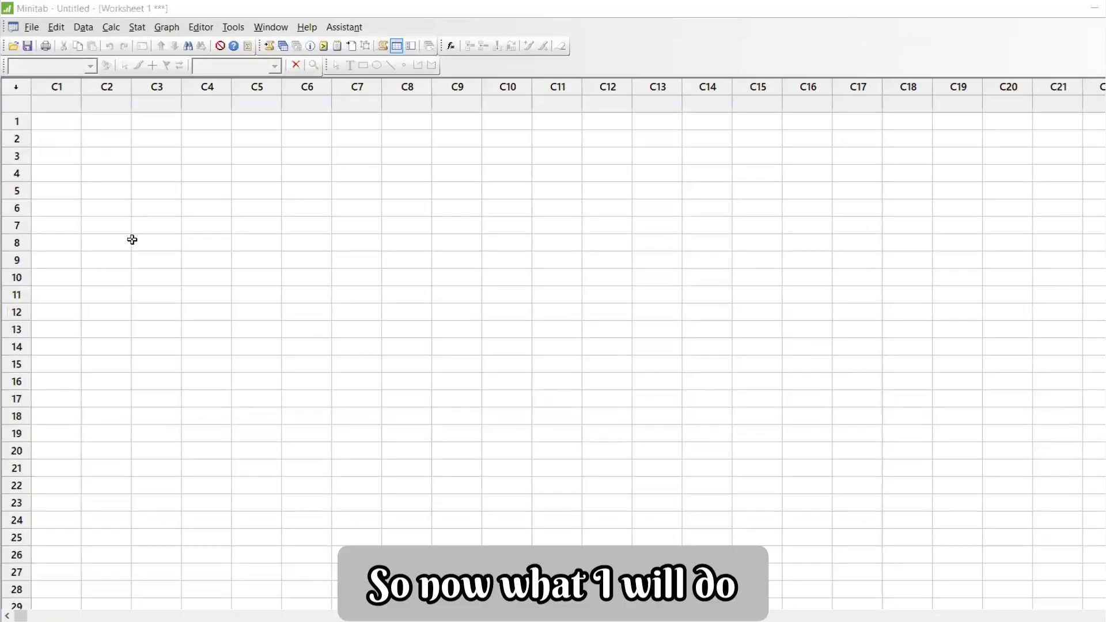
Copy the Weight gained and Calories Consumed data A1:B15 from Excel into Minitab's Worksheet 1, starting at the C1 column name.
key(alt+Tab)
key(alt+Tab)
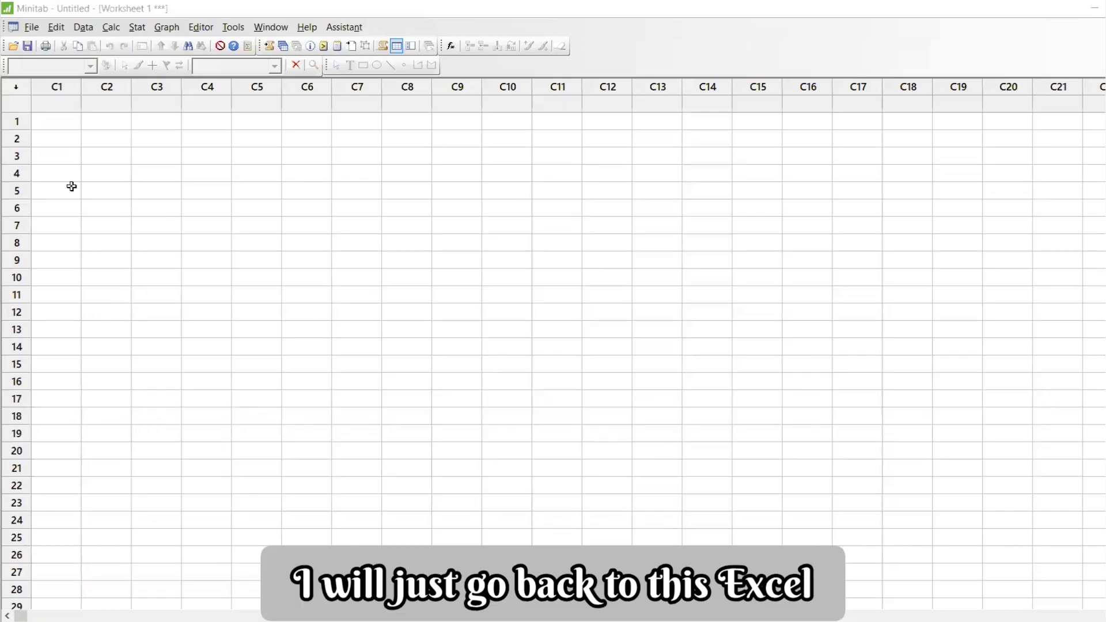
key(alt+Tab)
key(alt+Tab)
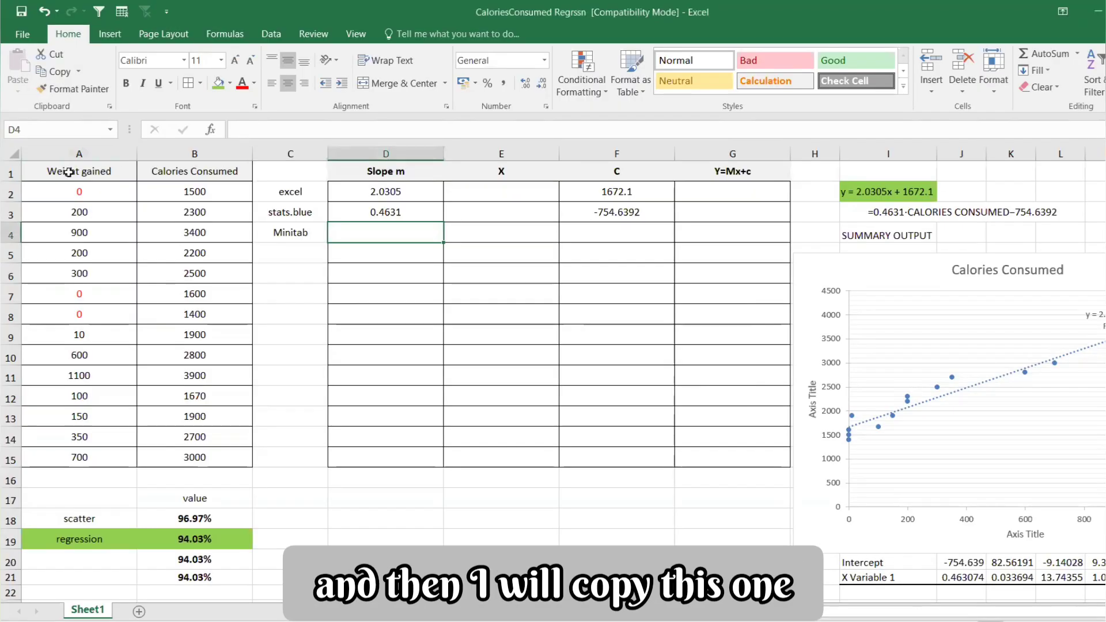
drag(69, 171, 195, 457)
key(ctrl+c)
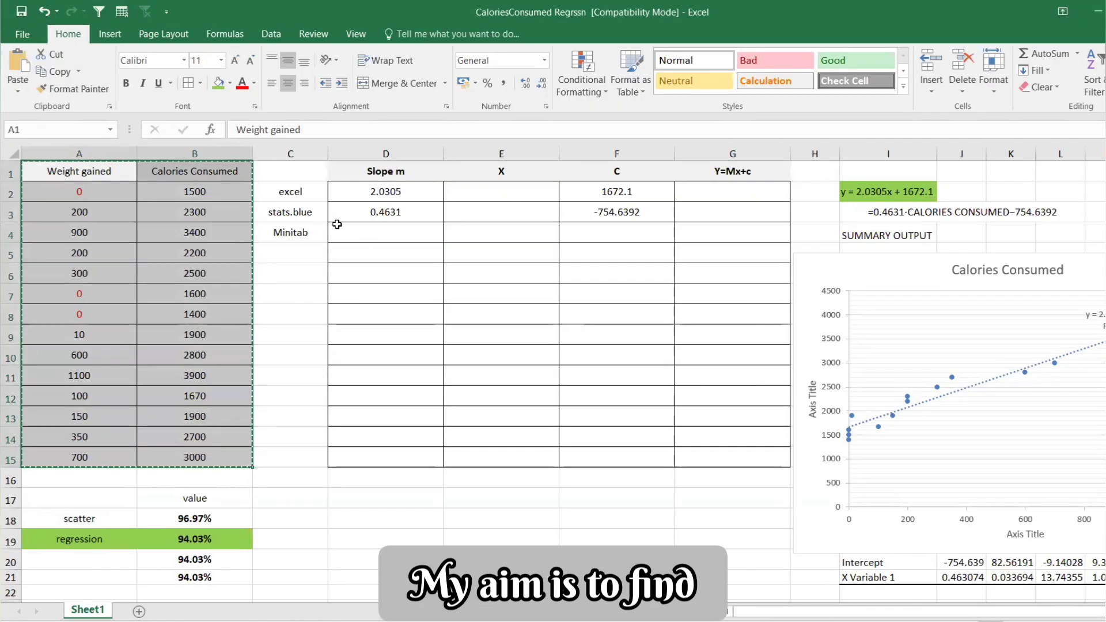
key(alt+Tab)
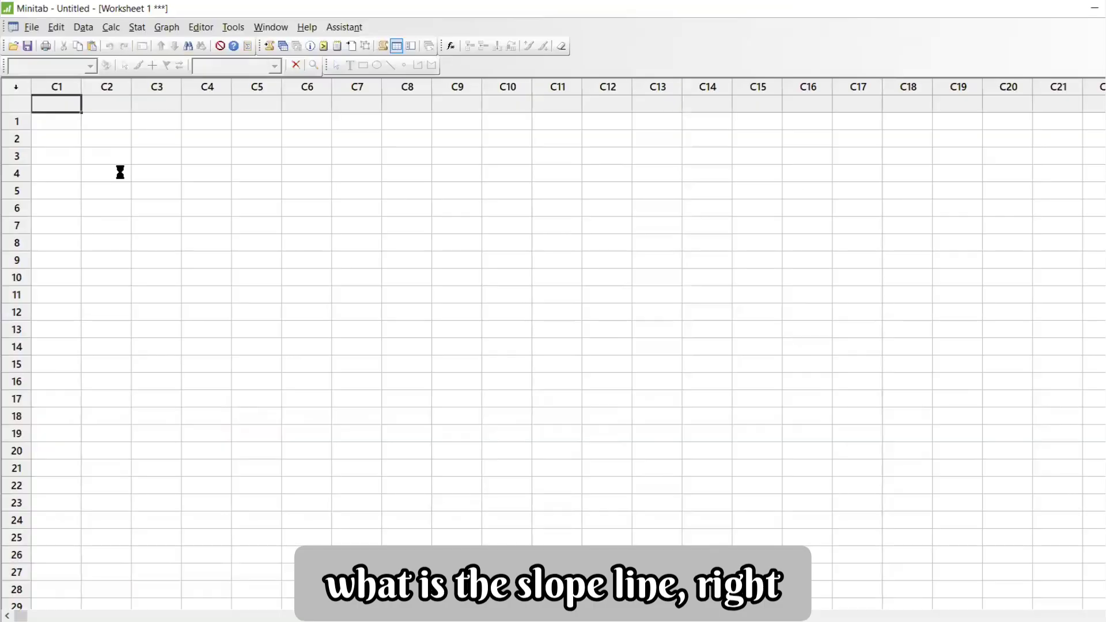
key(ctrl+v)
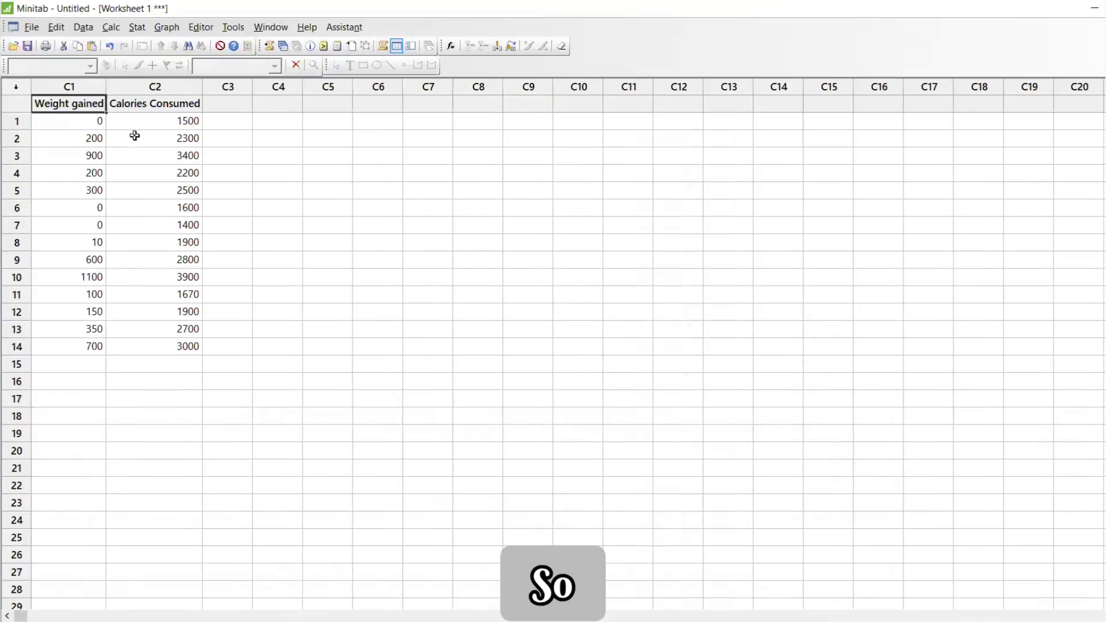
Create a linear Fitted Line Plot with Weight gained as the response and Calories Consumed as the predictor.
click(137, 27)
mouse_move(184, 59)
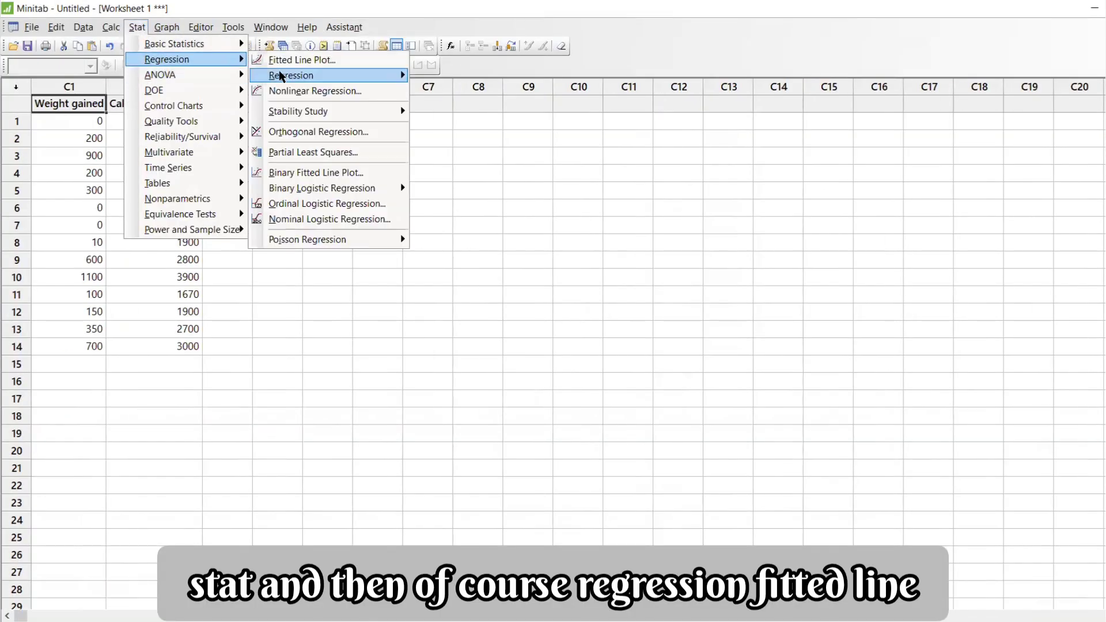
click(286, 60)
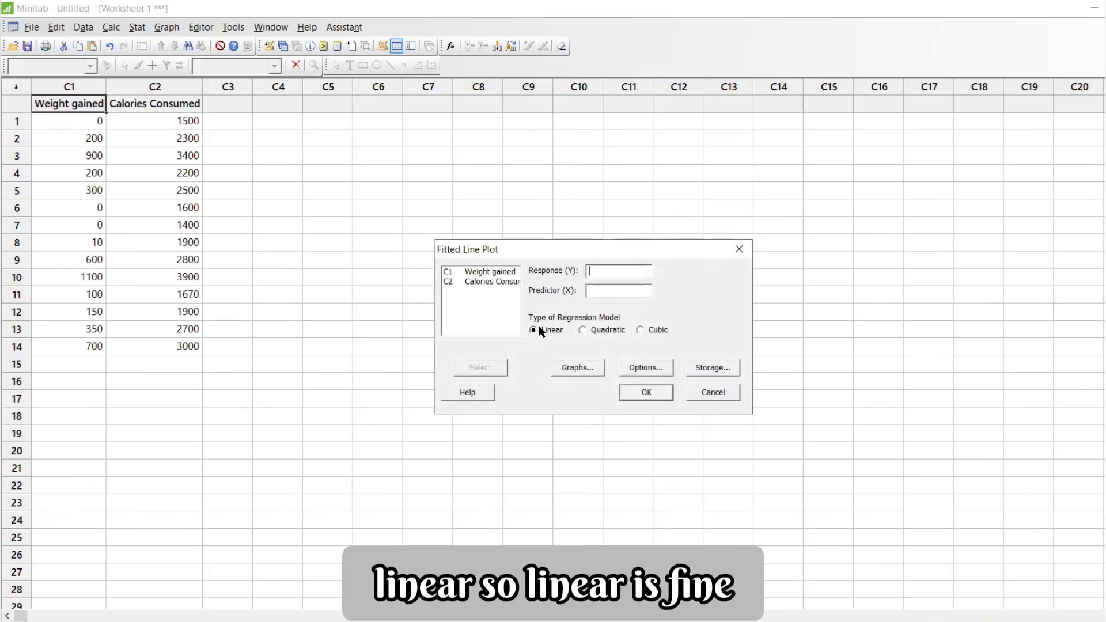
double_click(493, 271)
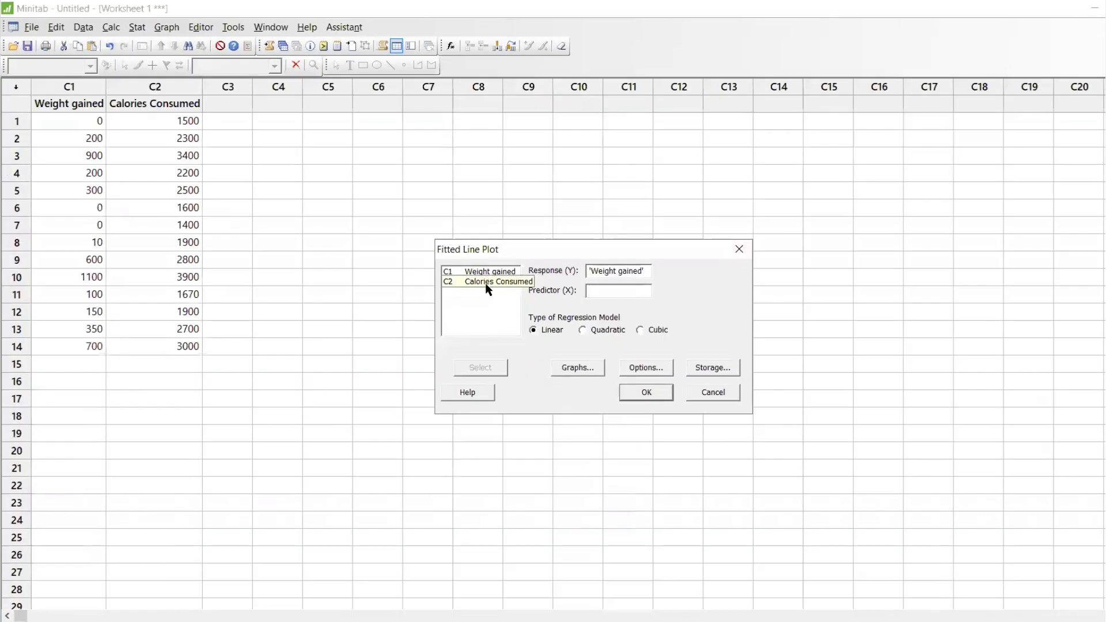
double_click(485, 282)
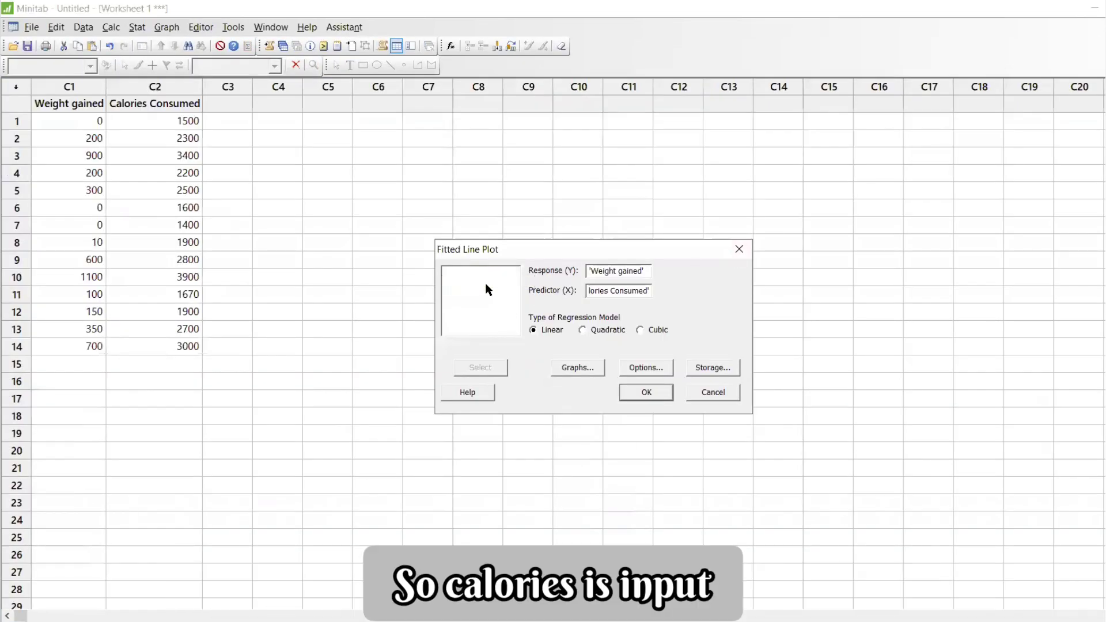
click(645, 397)
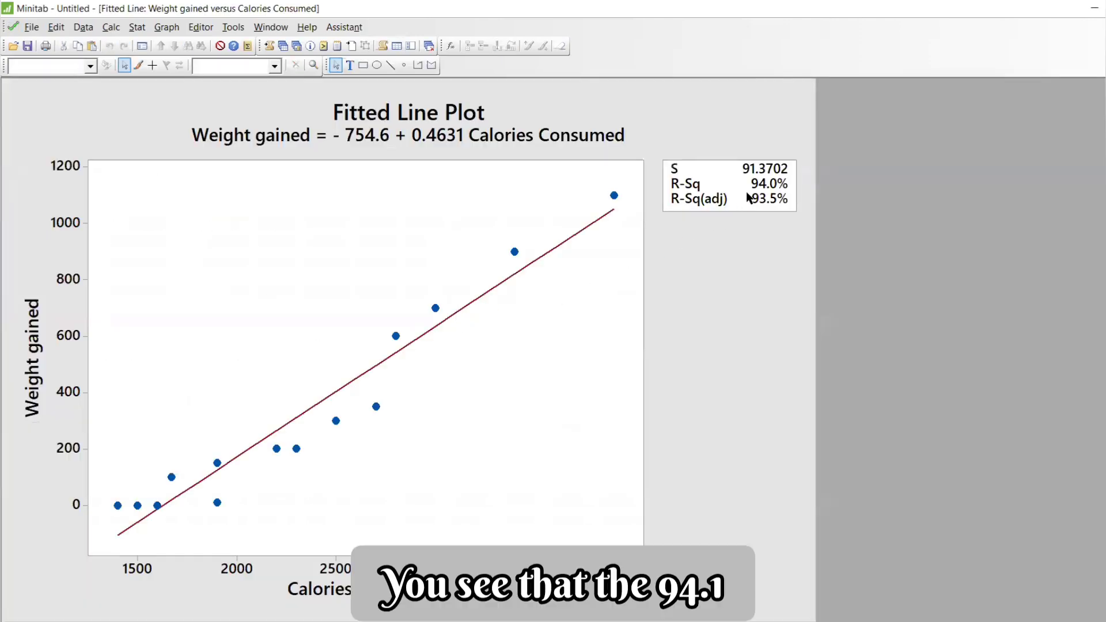
Copy the regression equation text from the subtitle of the fitted line plot.
double_click(343, 118)
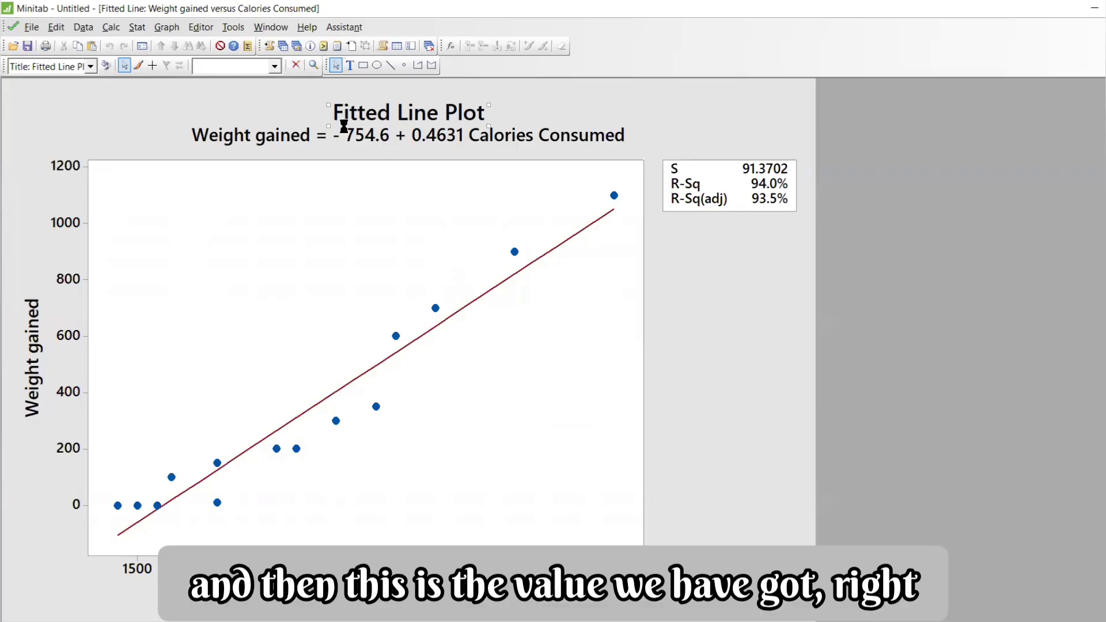
key(Escape)
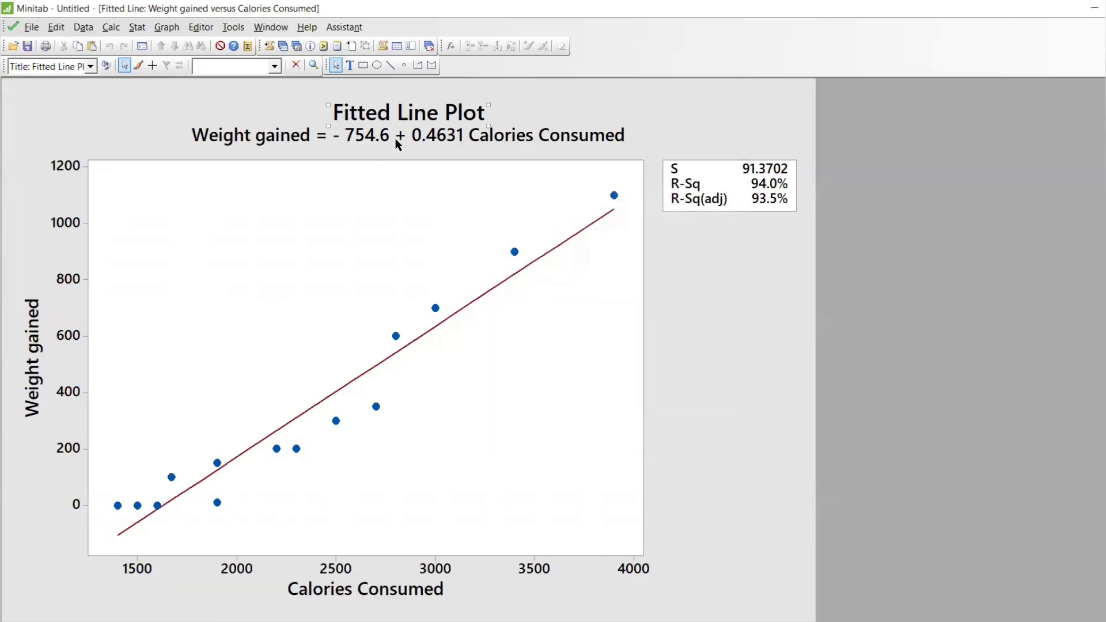
double_click(396, 137)
drag(657, 392, 321, 374)
key(ctrl+c)
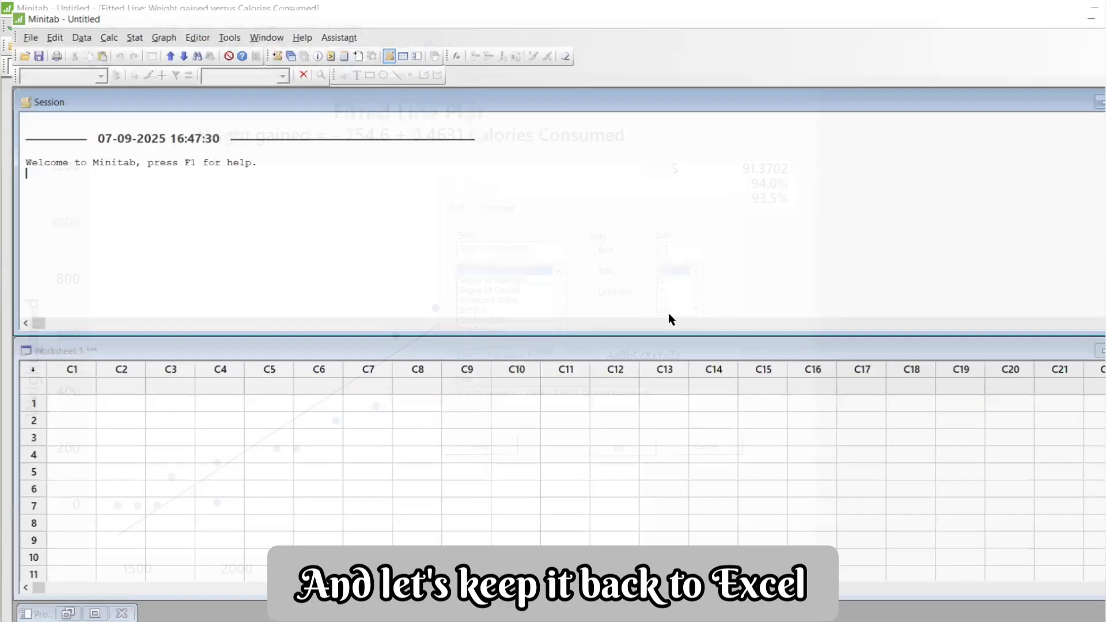
Switch to Excel and replace the SUMMARY OUTPUT text in I4 with the copied equation "Weight gained = - 754.6 + 0.4631 Calories Consumed".
key(alt+Tab)
key(alt+Tab)
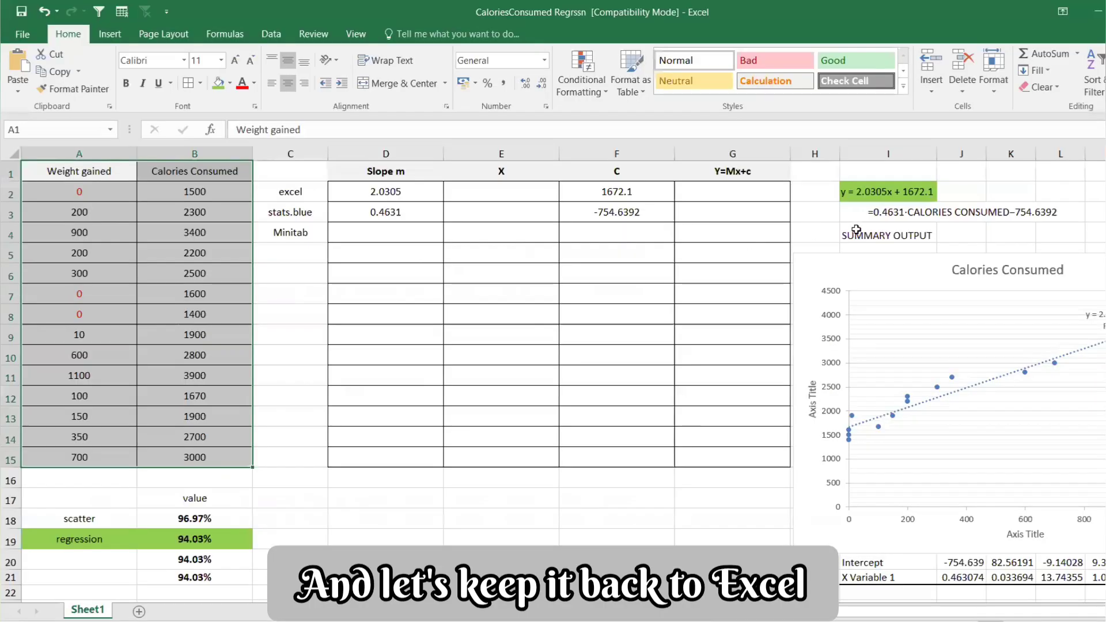
click(858, 235)
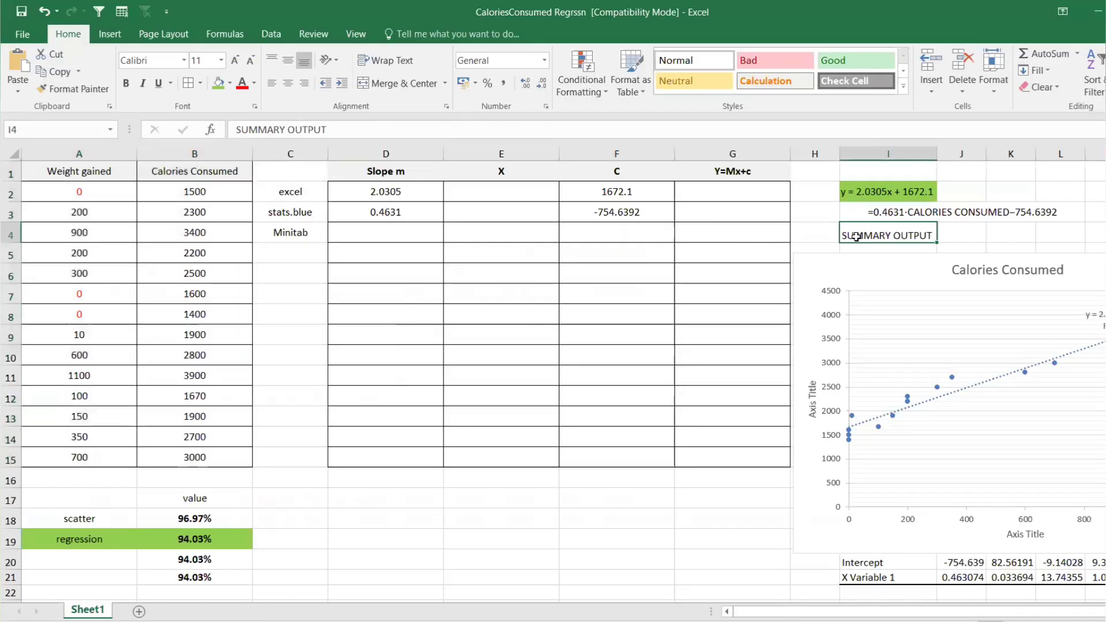
drag(427, 132, 102, 130)
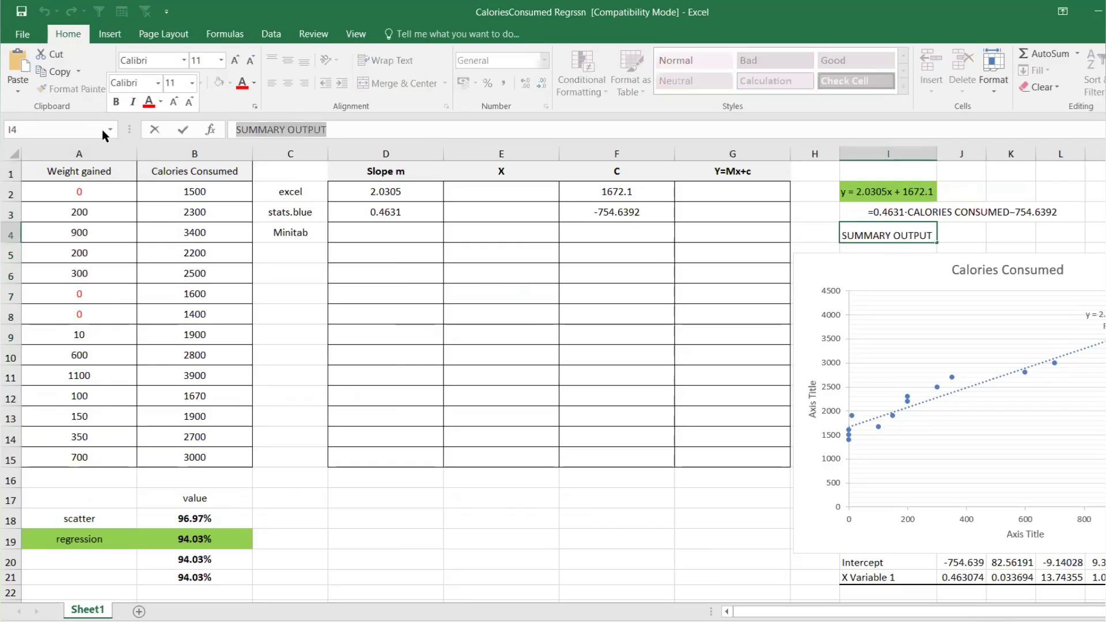
key(BackSpace)
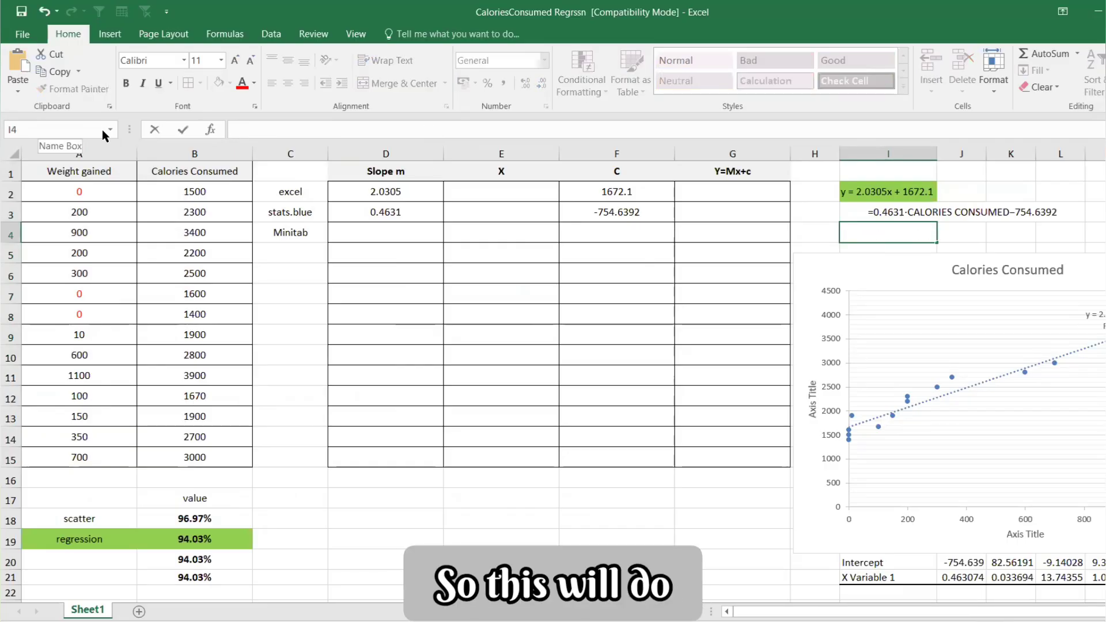
key(ctrl+v)
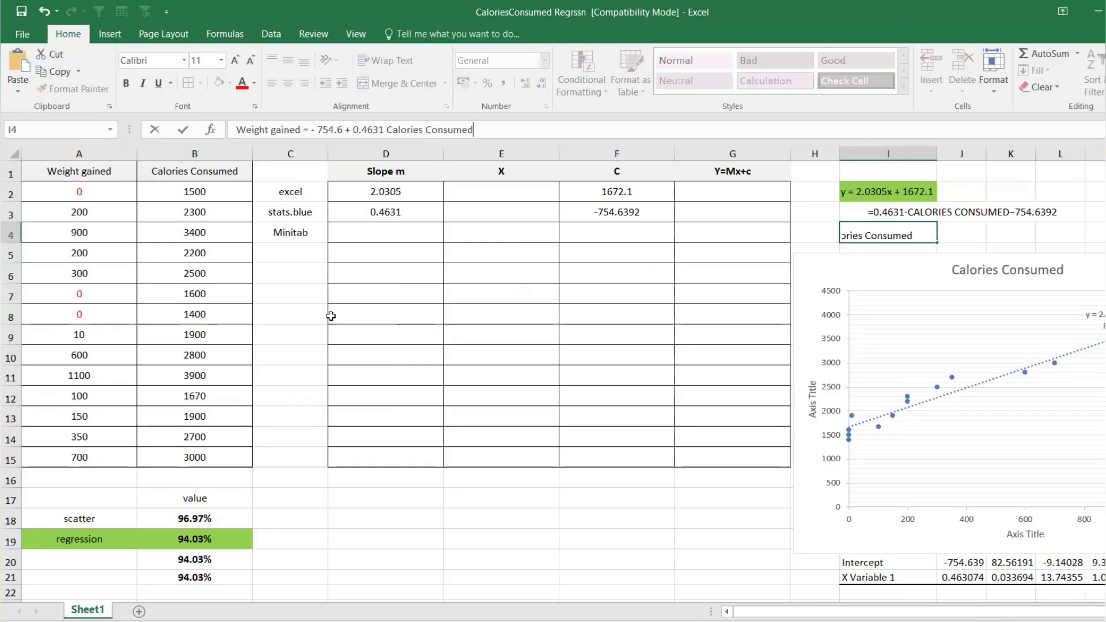
click(403, 289)
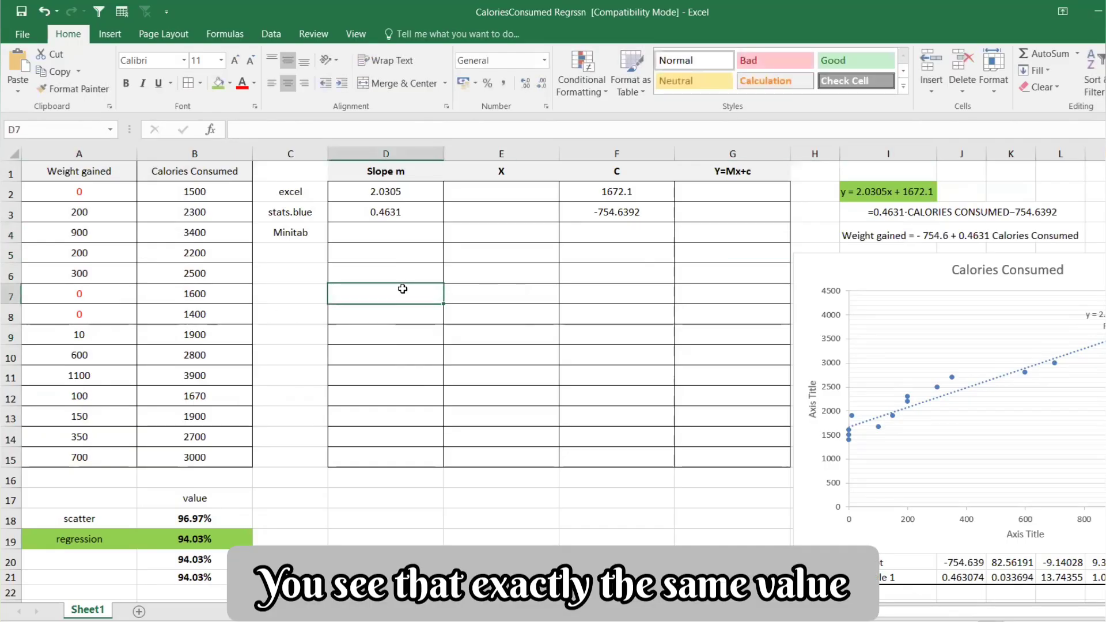
Copy the stats.blue C value -754.6392 and slope 0.4631 into the Minitab row cells F4 and D4.
click(614, 231)
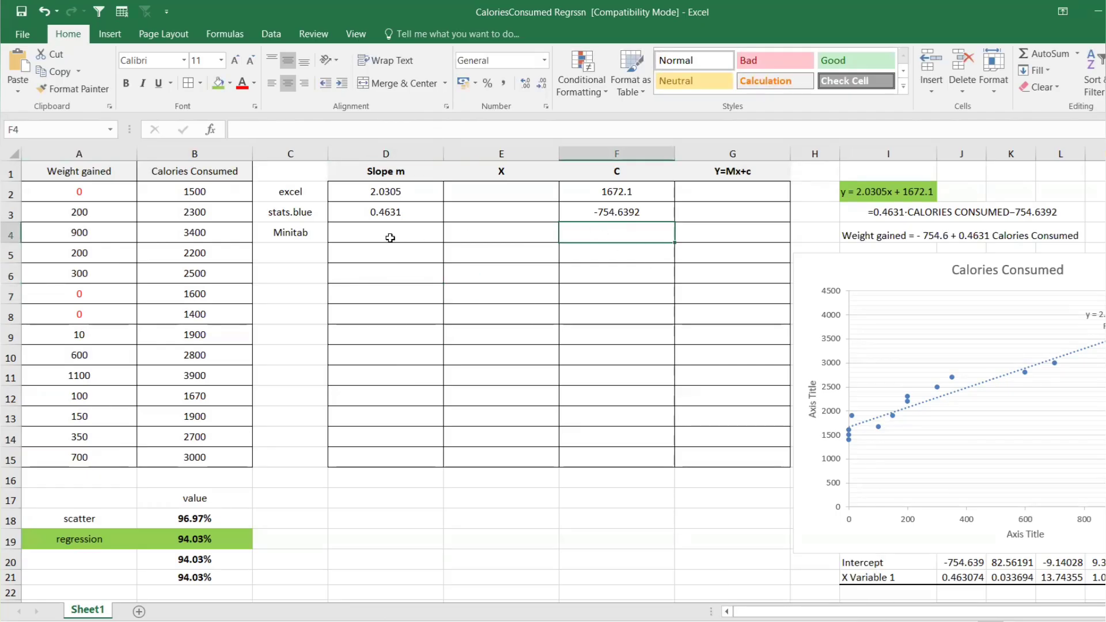
click(619, 213)
key(ctrl+c)
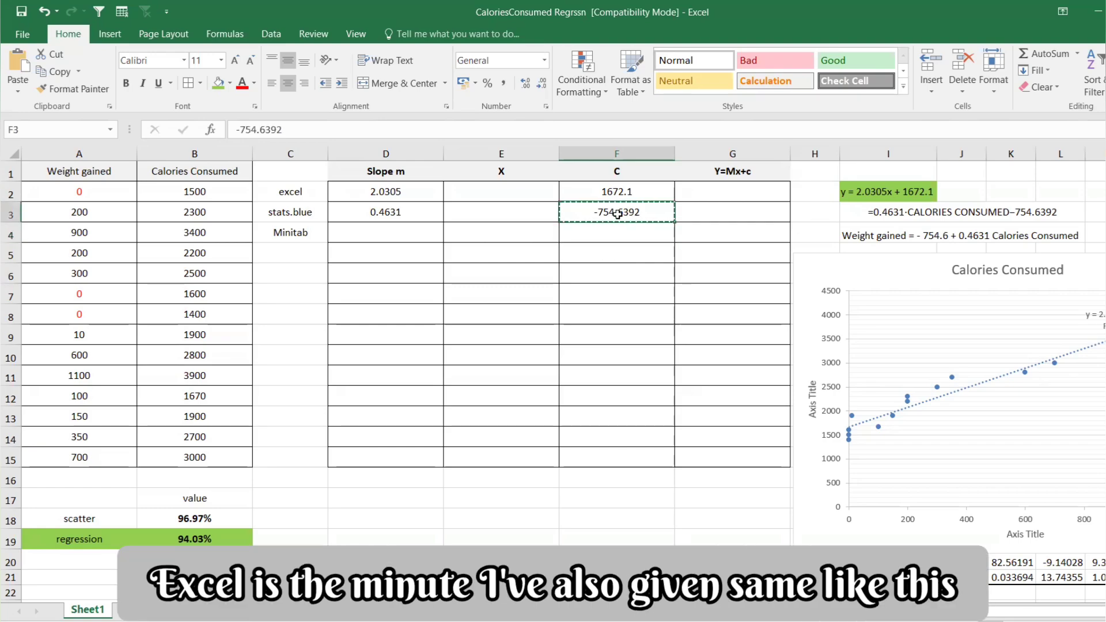
click(619, 231)
key(ctrl+v)
key(Escape)
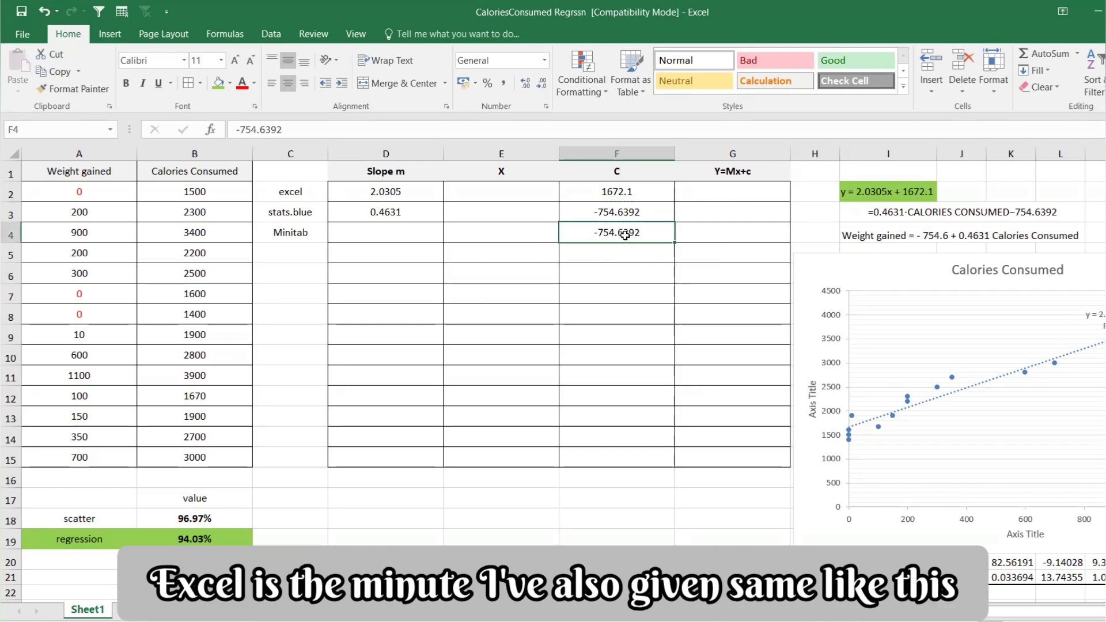
click(392, 214)
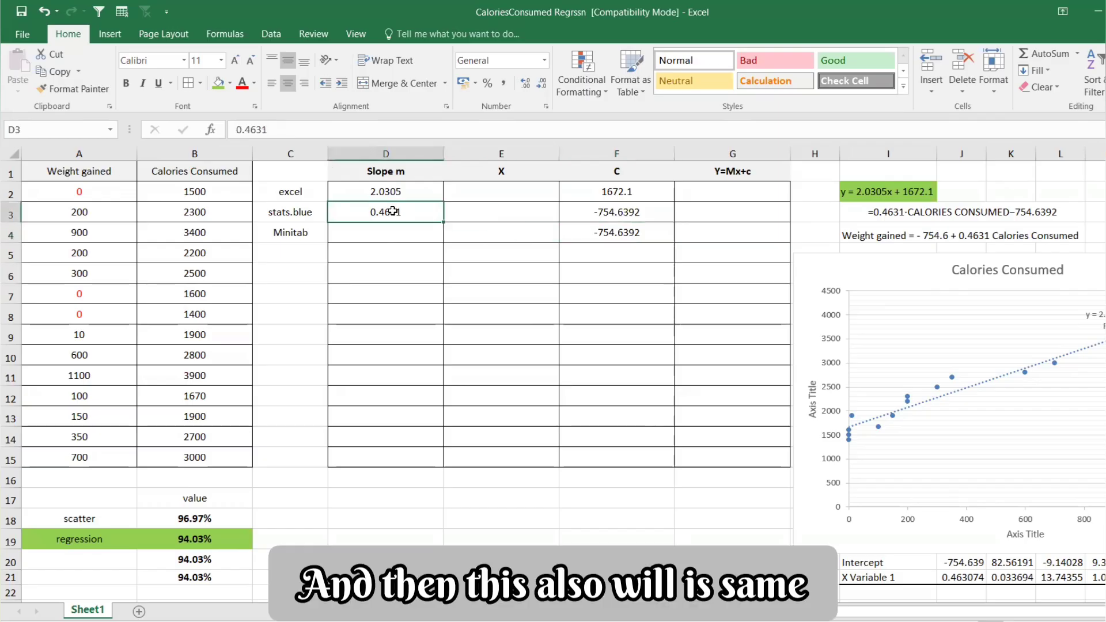
key(ctrl+c)
click(388, 230)
key(ctrl+v)
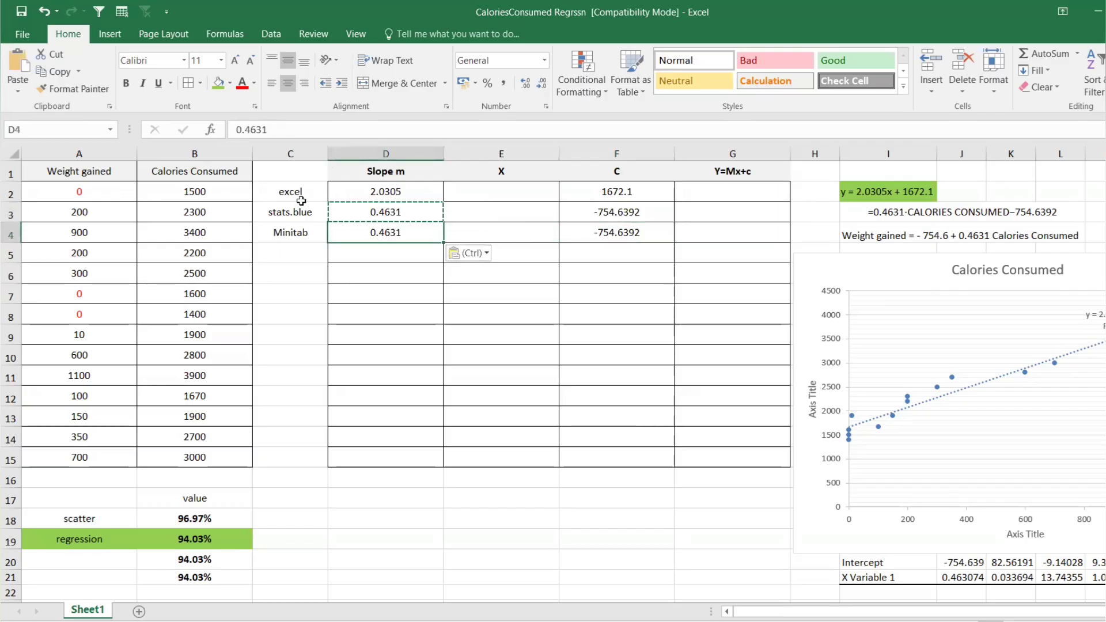
Colour the text of the excel coefficient row C2:G2 red.
drag(298, 194, 723, 197)
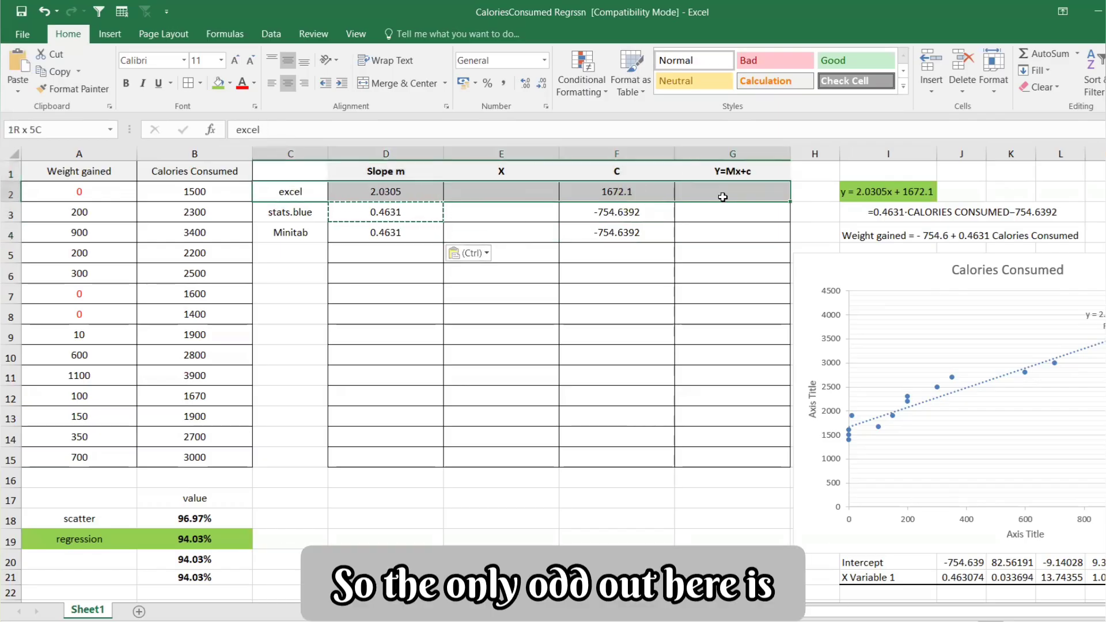
click(246, 85)
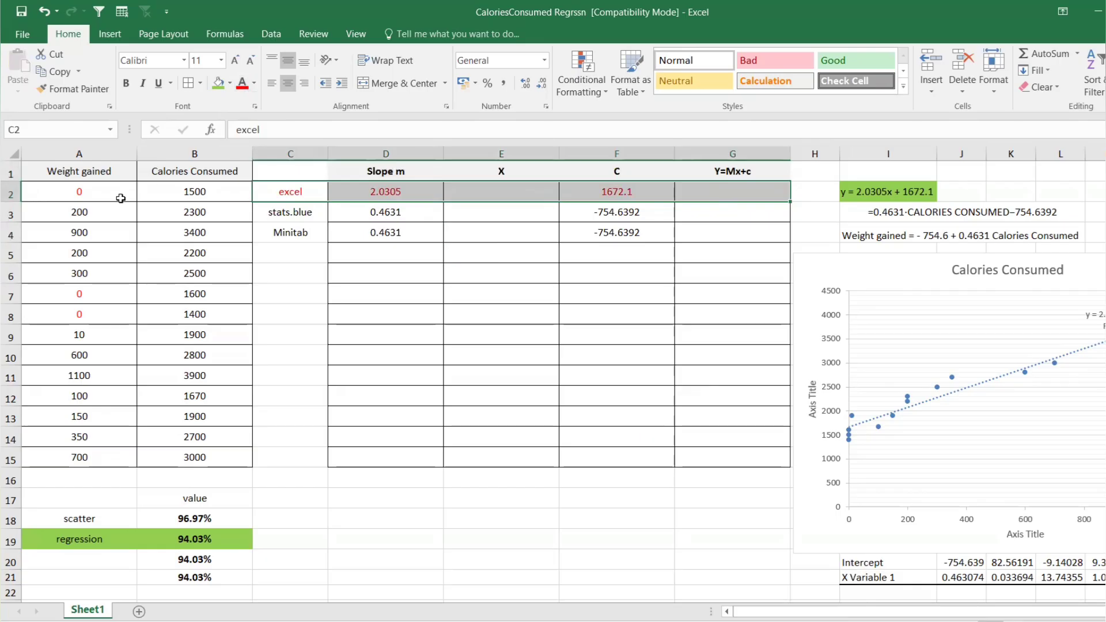
click(101, 195)
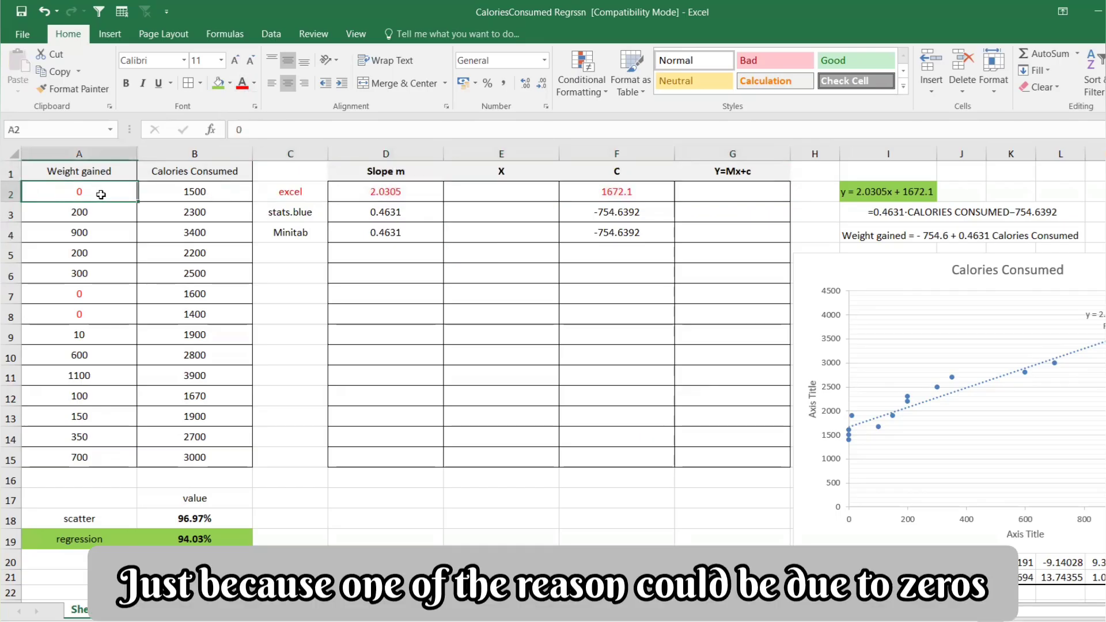
drag(82, 297, 84, 316)
click(87, 316)
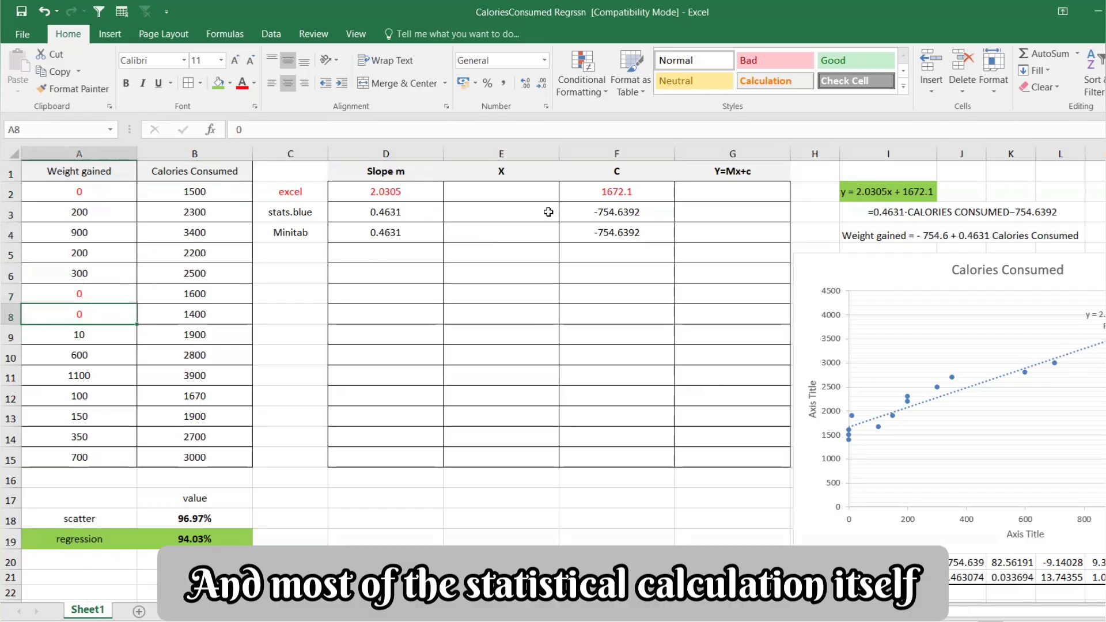
click(805, 263)
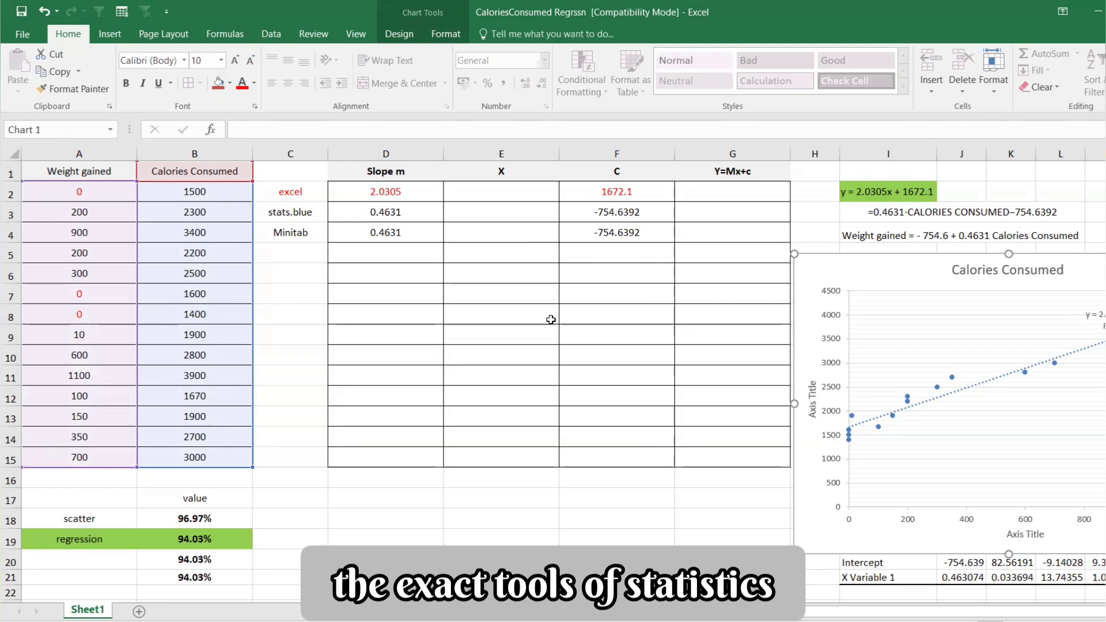
Enter 1000 in E3 and 2000 in E4 of the X column and fill the series down to E15.
click(507, 211)
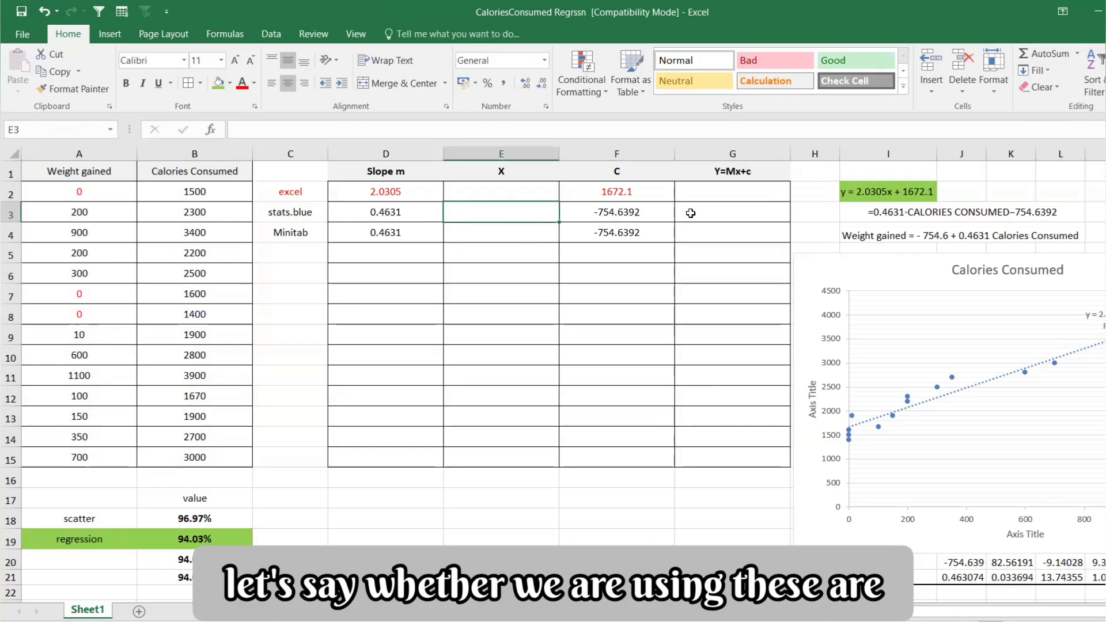
double_click(486, 216)
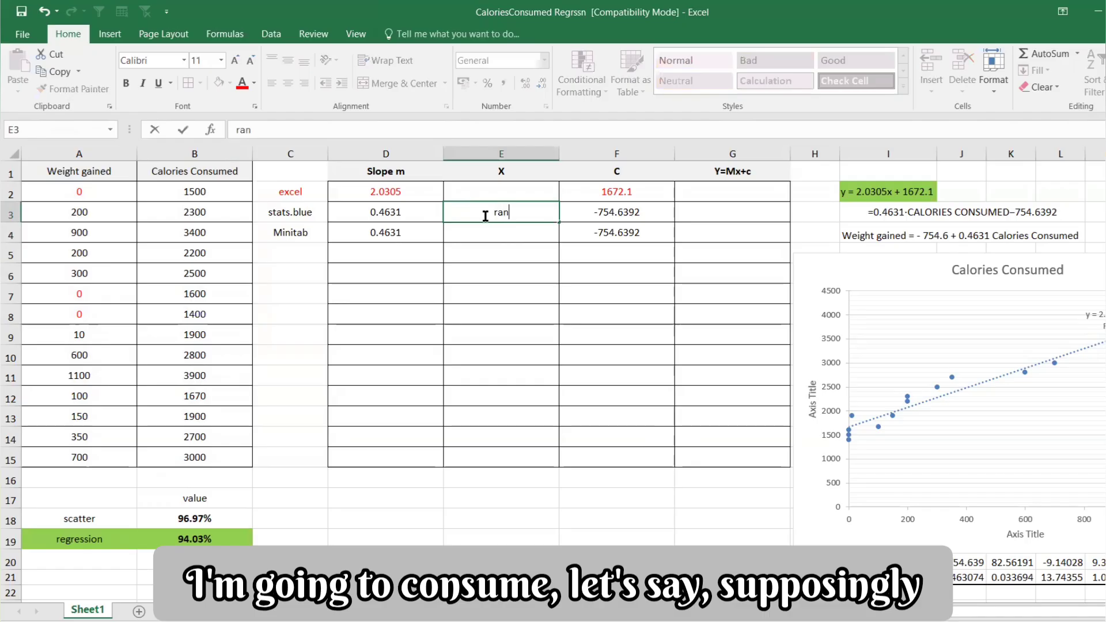
key(BackSpace)
key(BackSpace)
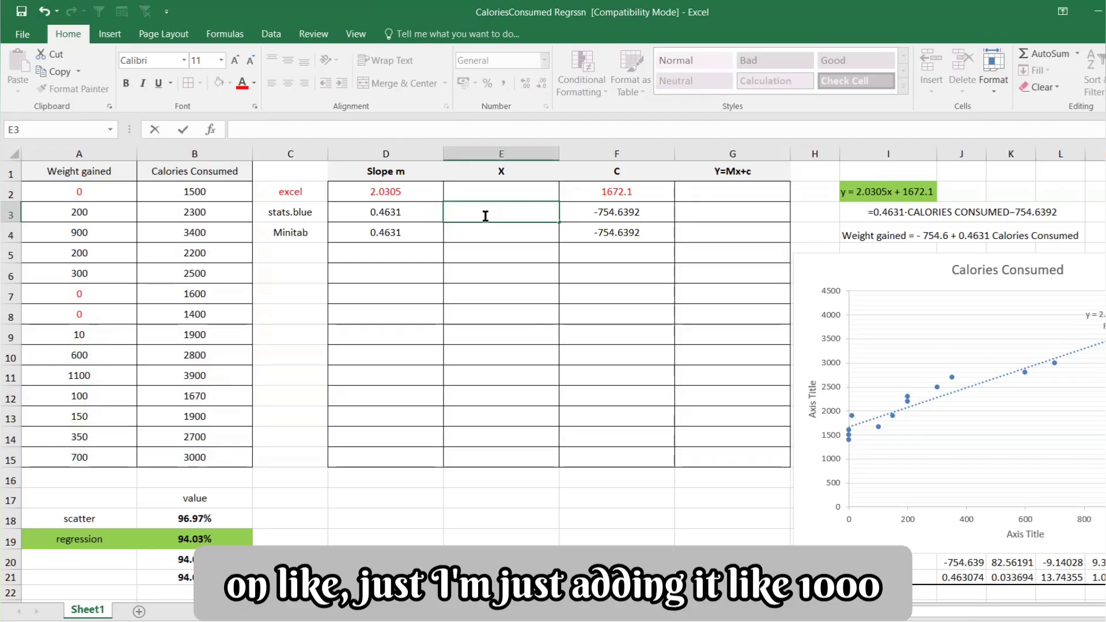
text(1000)
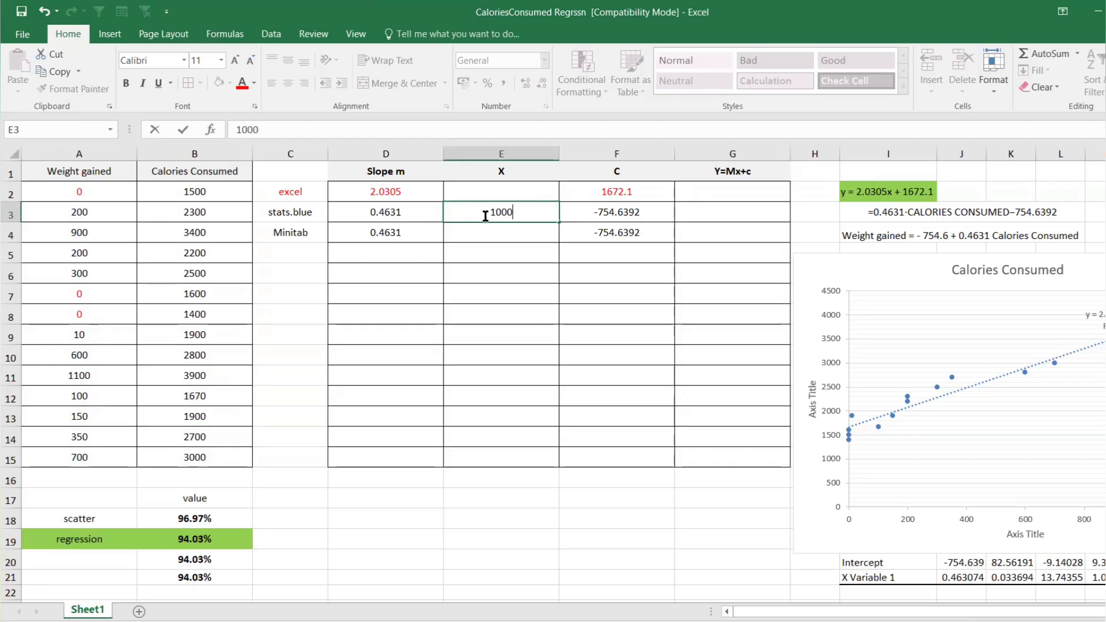
key(Return)
text(2000)
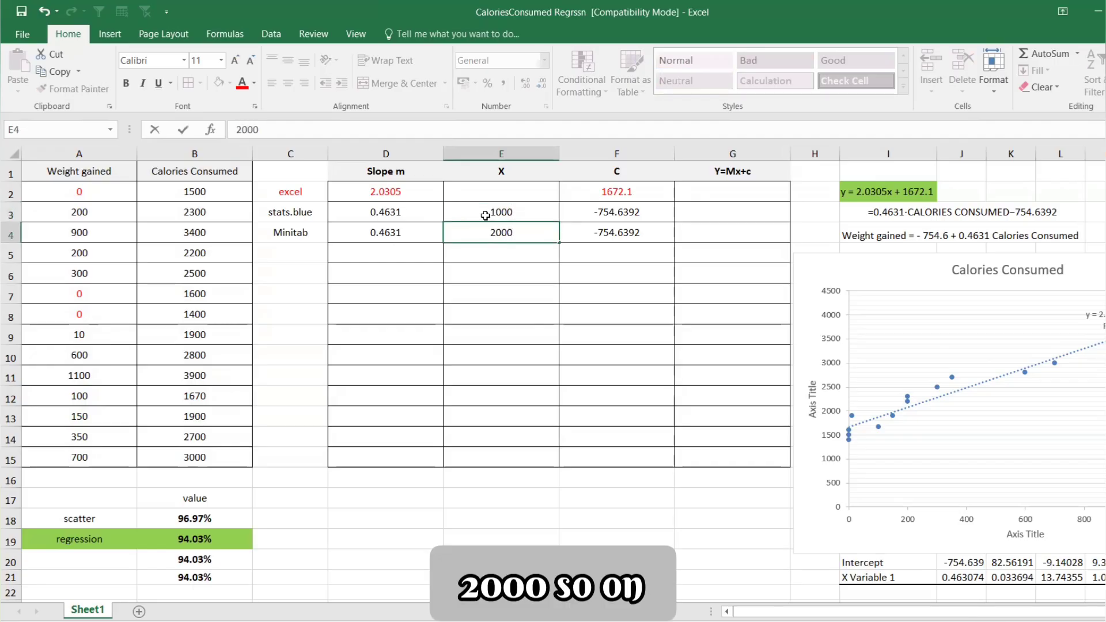
key(Return)
drag(500, 210, 537, 459)
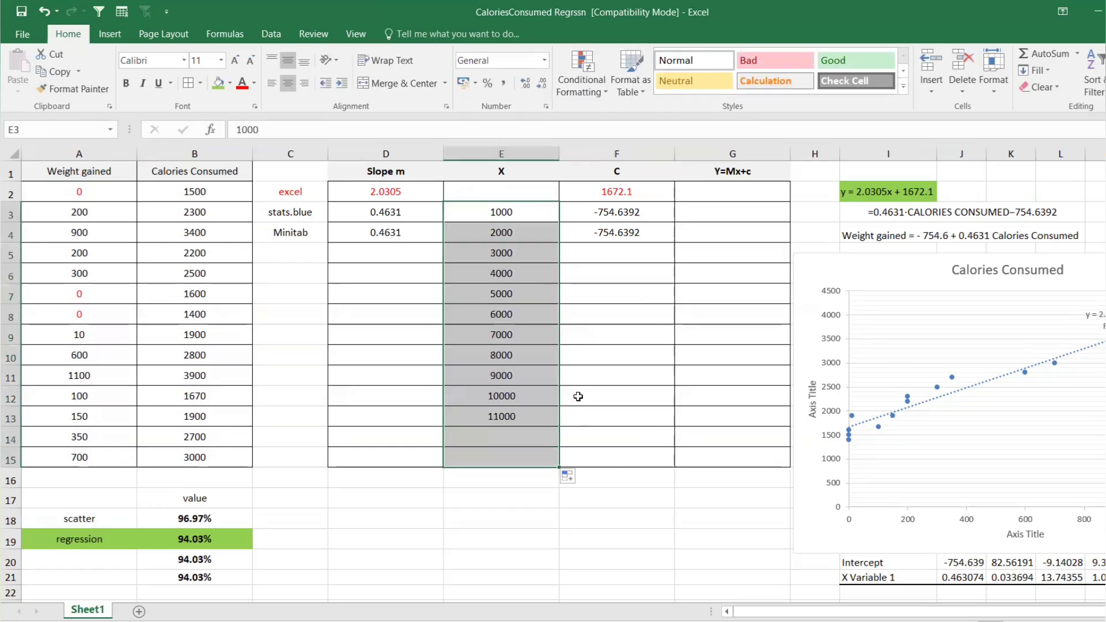
Copy the Minitab slope 0.4631 from D4 down the Slope m column to D15.
click(658, 271)
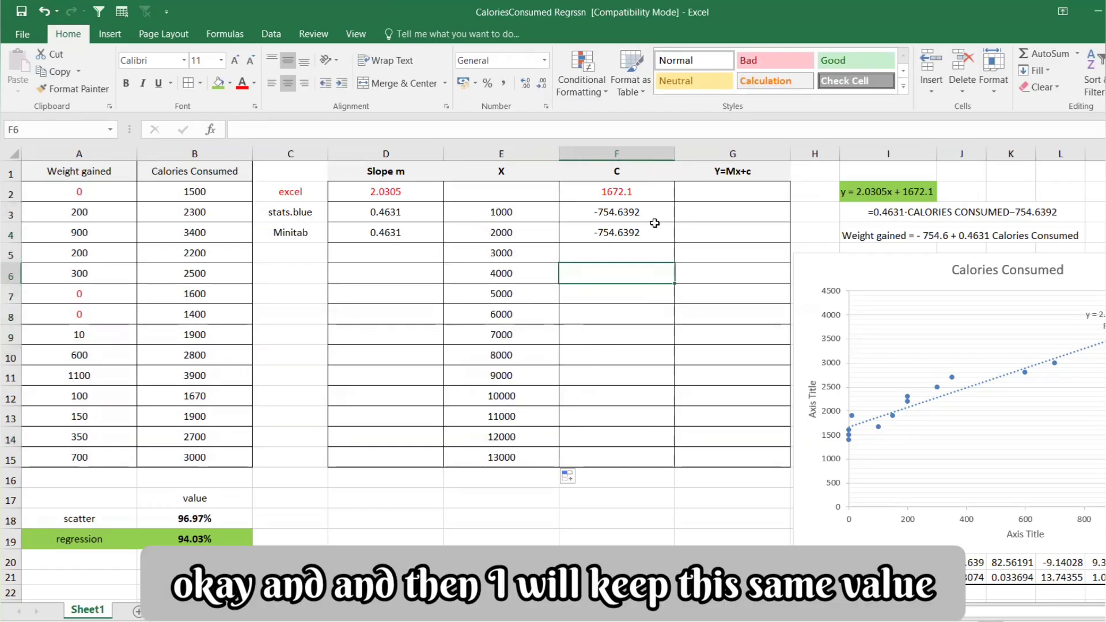
click(422, 228)
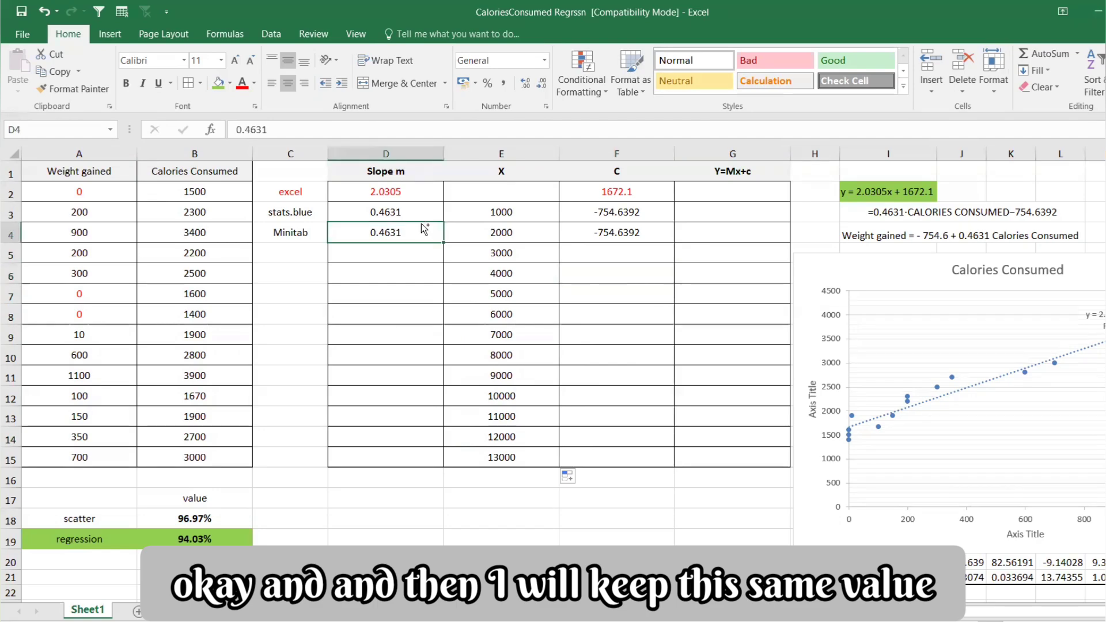
key(ctrl+c)
drag(403, 254, 396, 454)
key(ctrl+v)
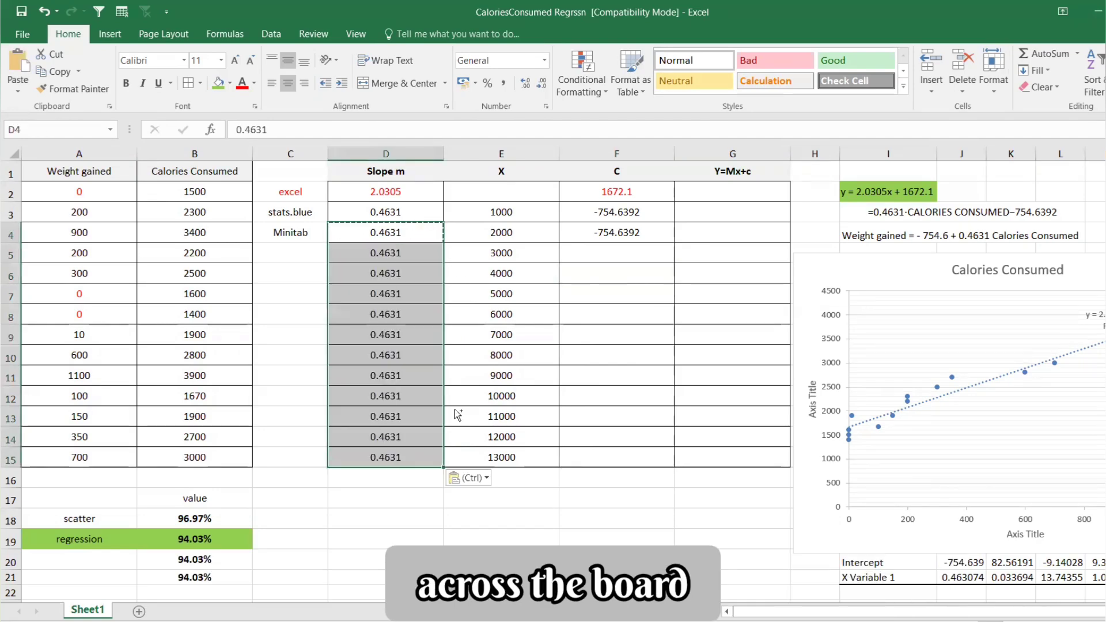
Copy the Minitab constant -754.6392 from F4 down the C column to F15.
click(606, 229)
key(ctrl+c)
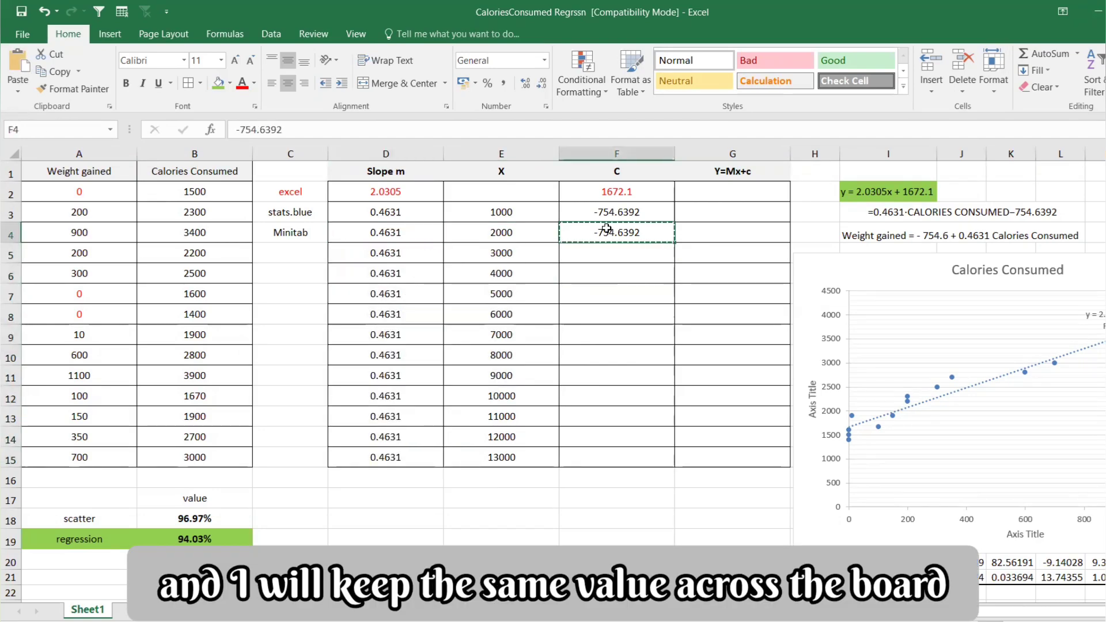
drag(607, 229, 609, 448)
key(ctrl+v)
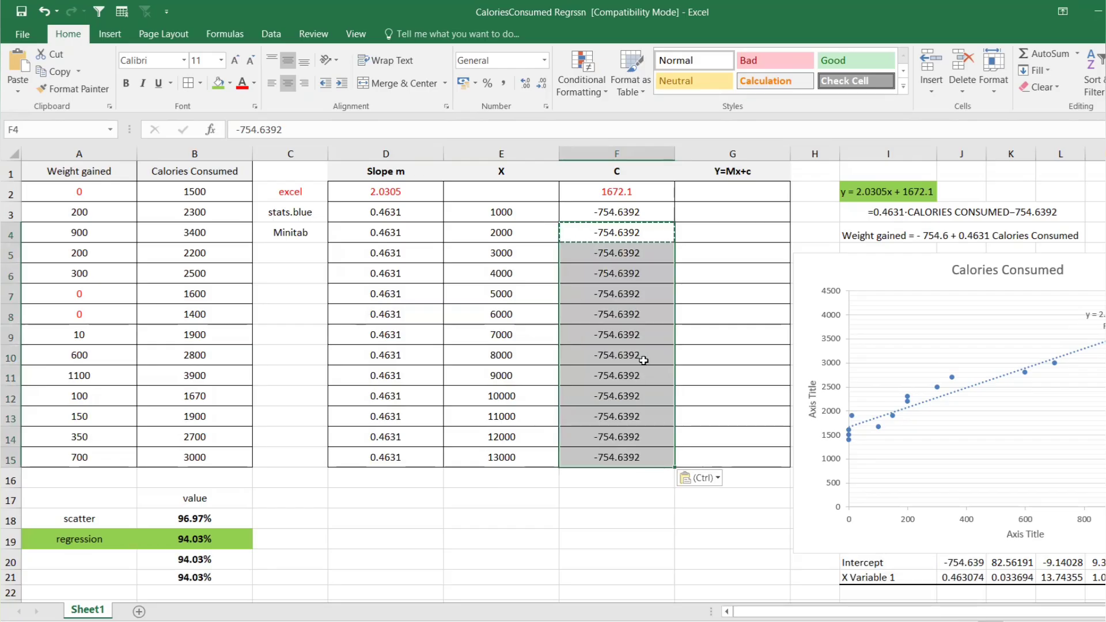
key(Escape)
Enter the prediction formula =(D3*E3)+(F3) in G3 of the Y=Mx+c column.
click(702, 233)
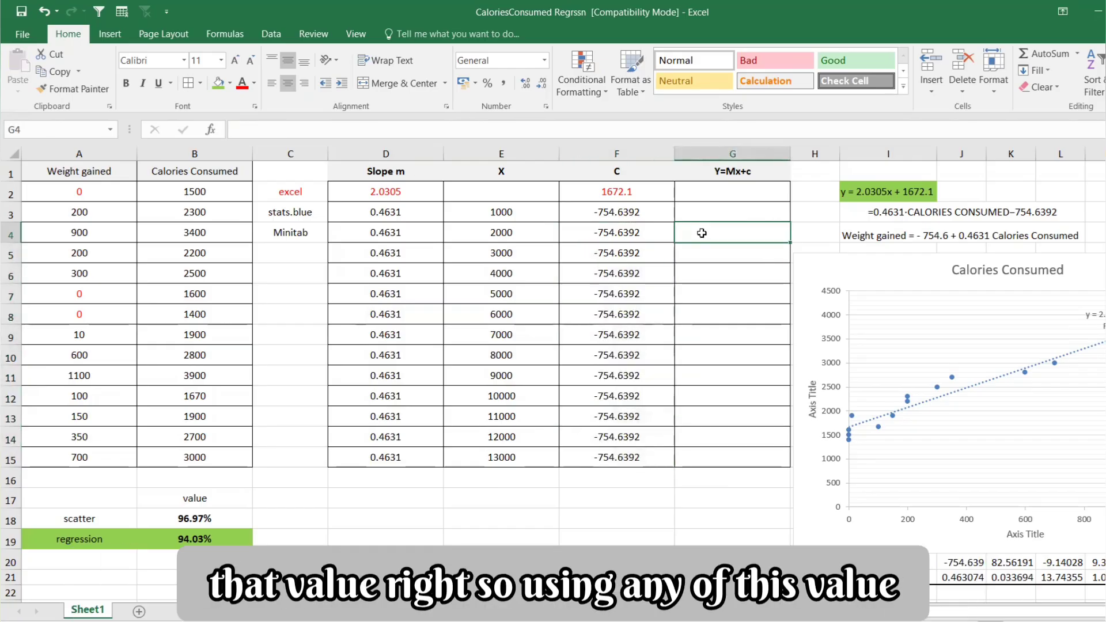
click(700, 208)
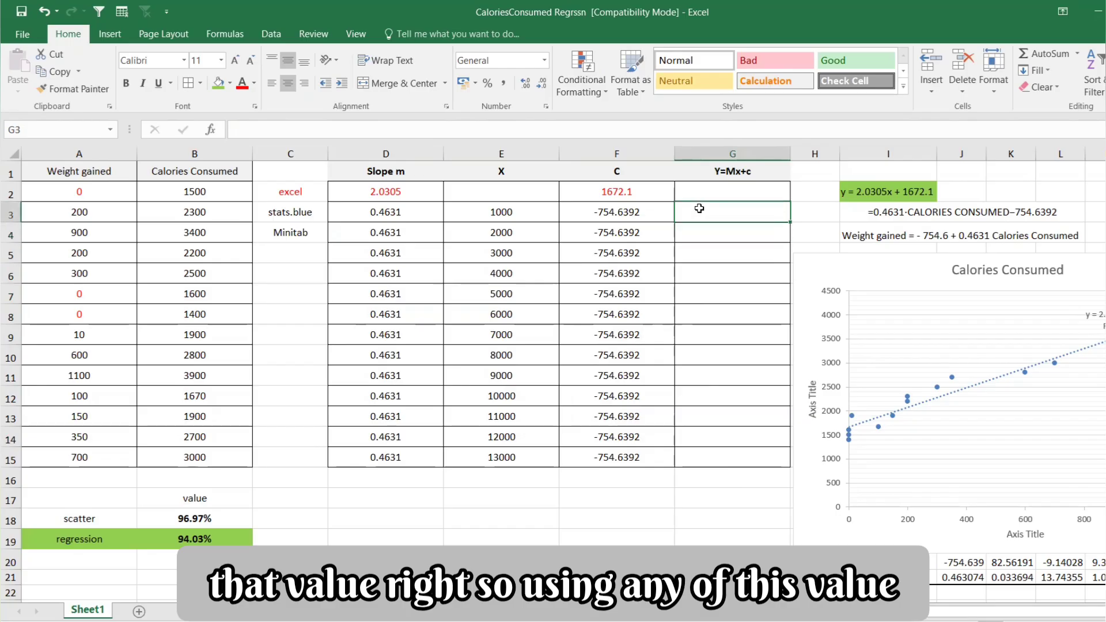
text(=)
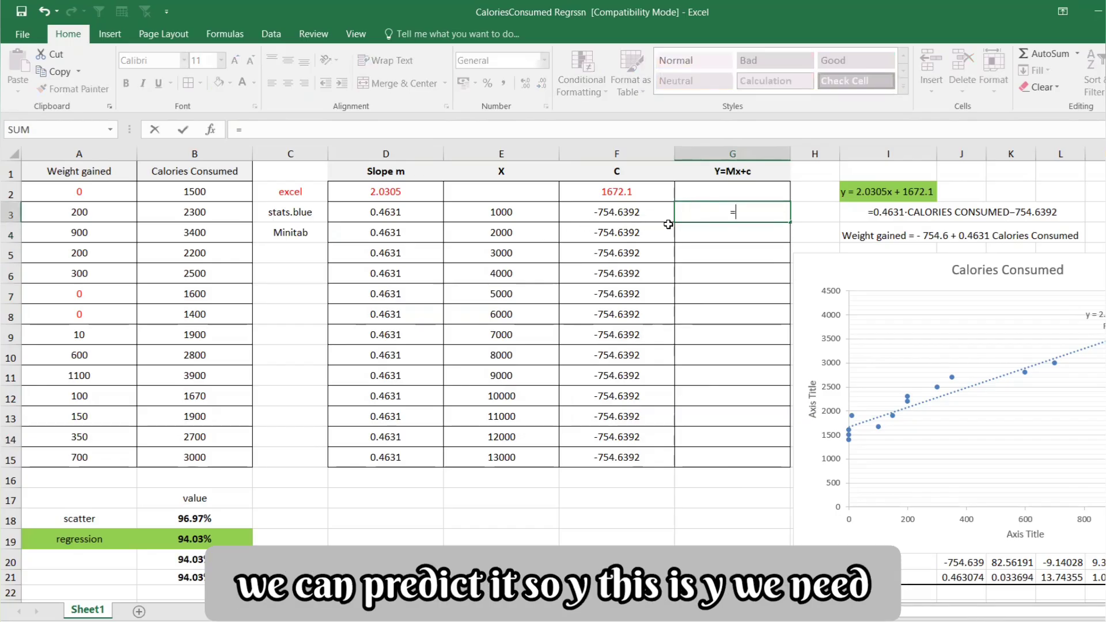
click(408, 212)
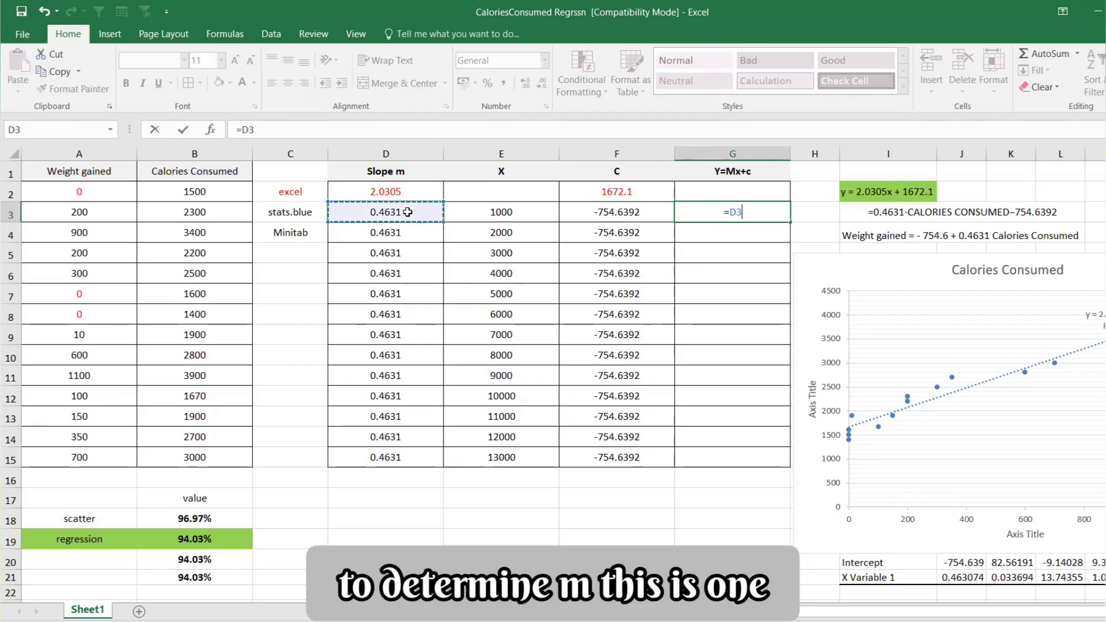
key(BackSpace)
key(BackSpace)
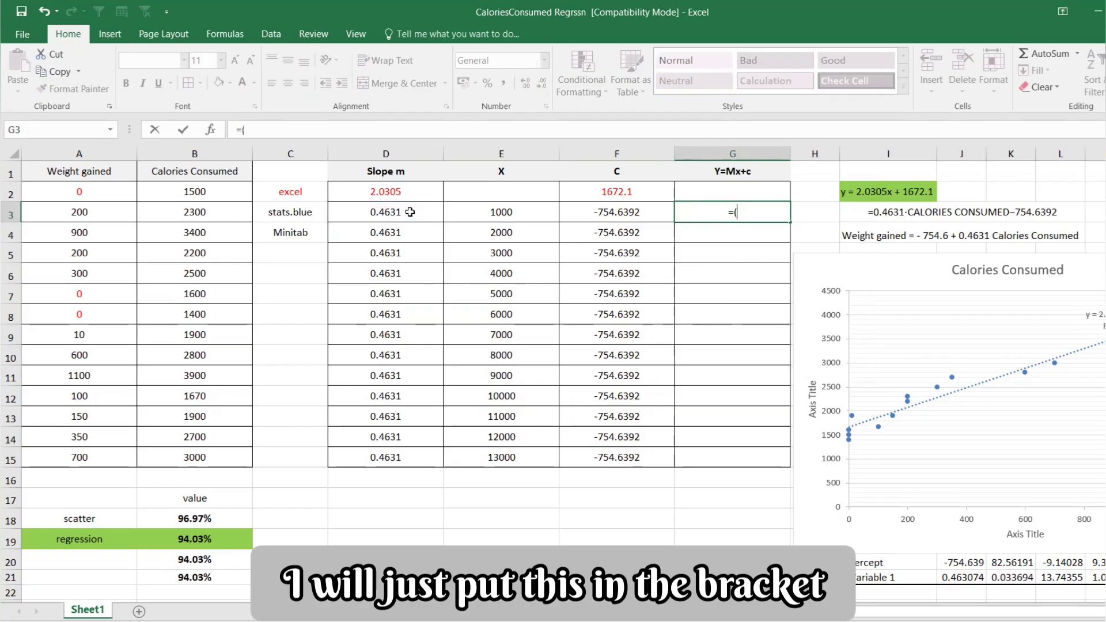
text(()
click(409, 212)
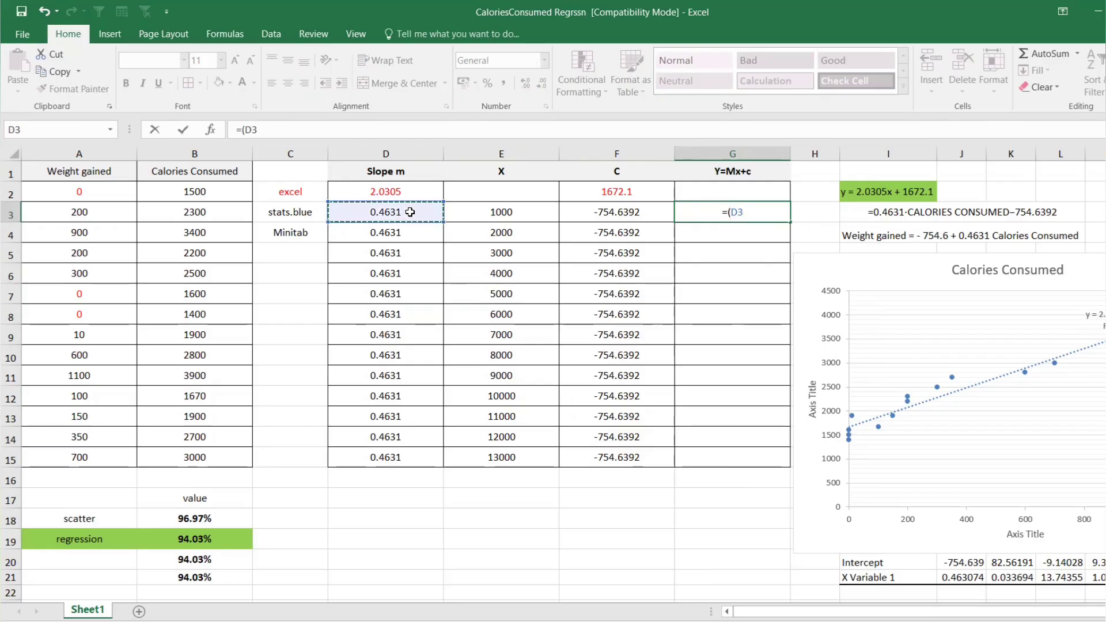
text(*)
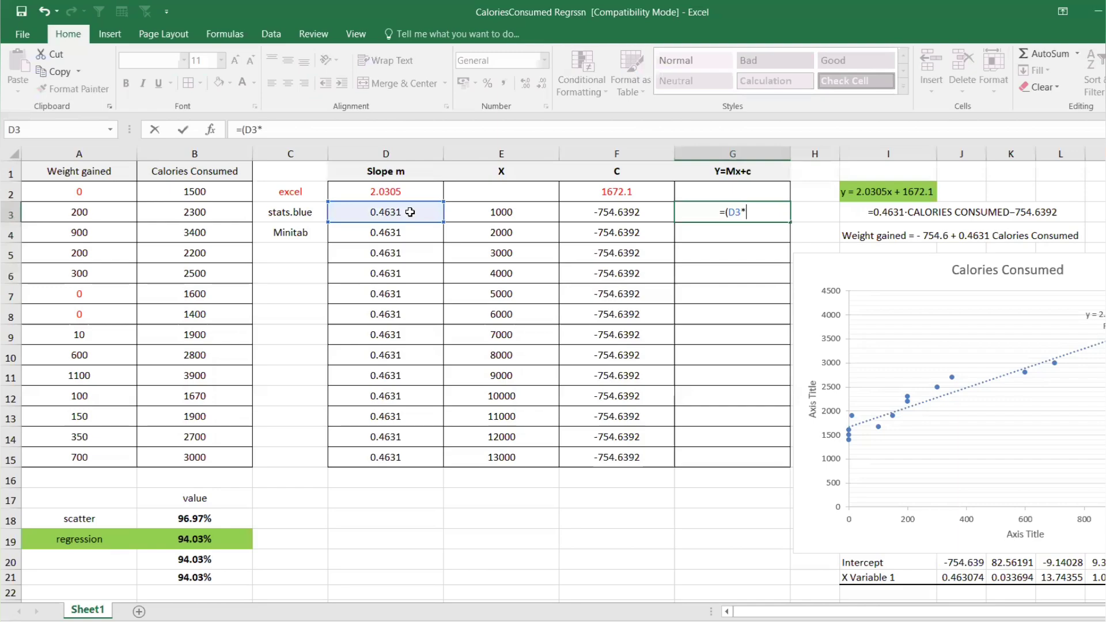
click(497, 213)
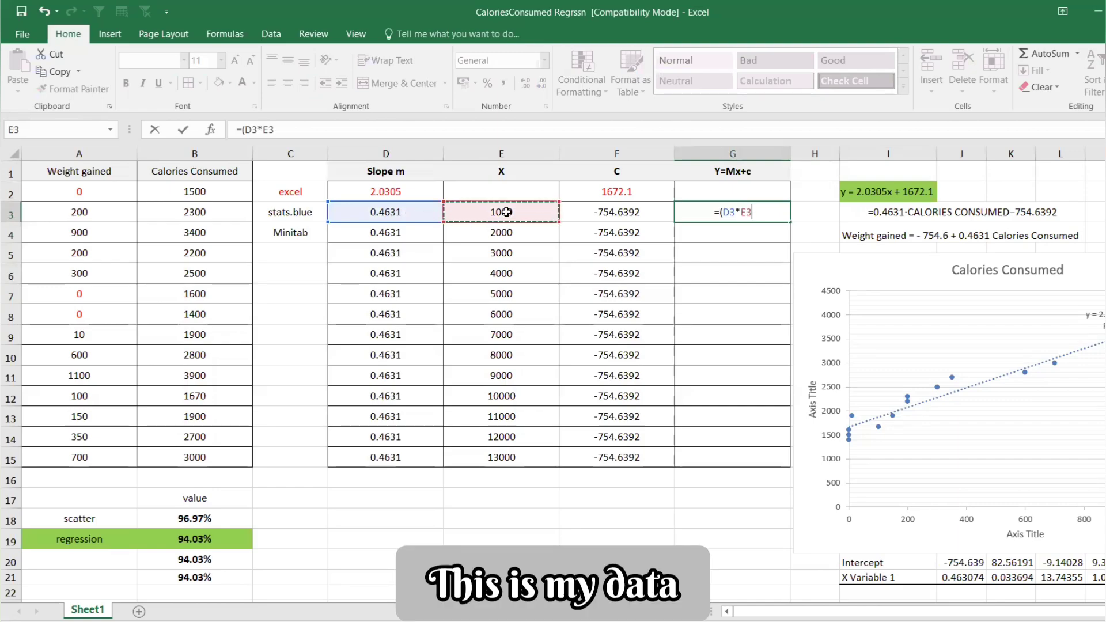
text())
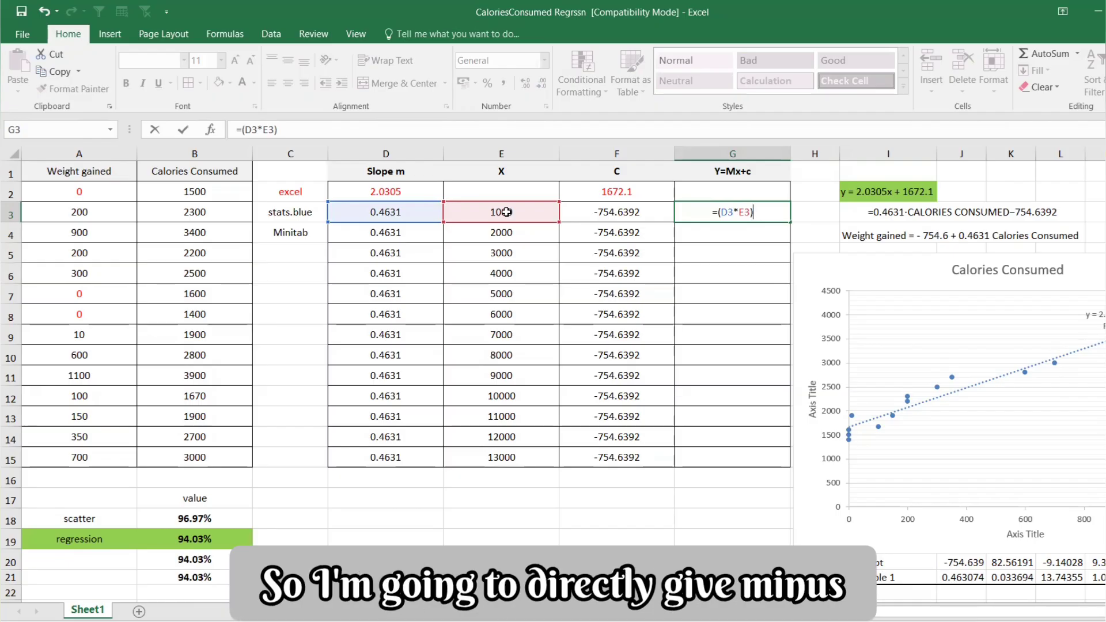
text(-)
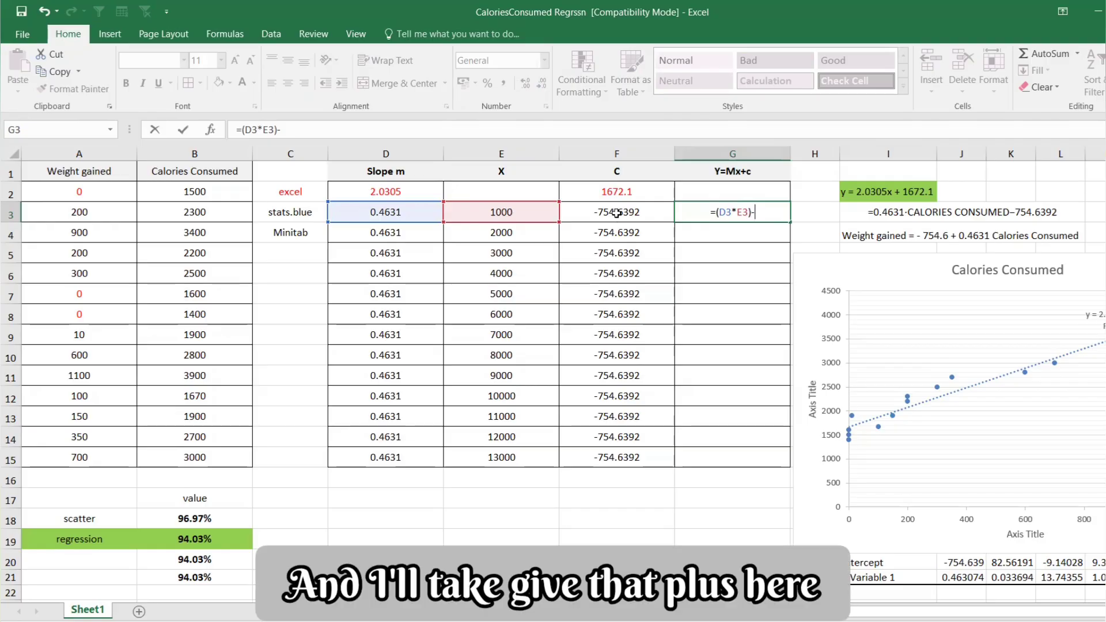
key(BackSpace)
text(+()
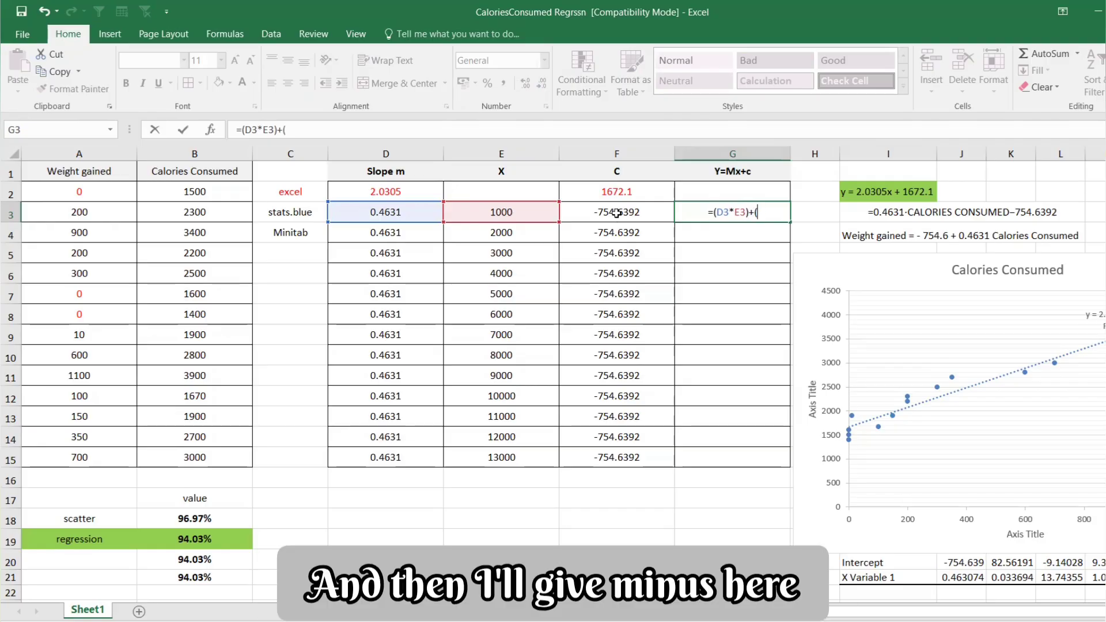
click(617, 214)
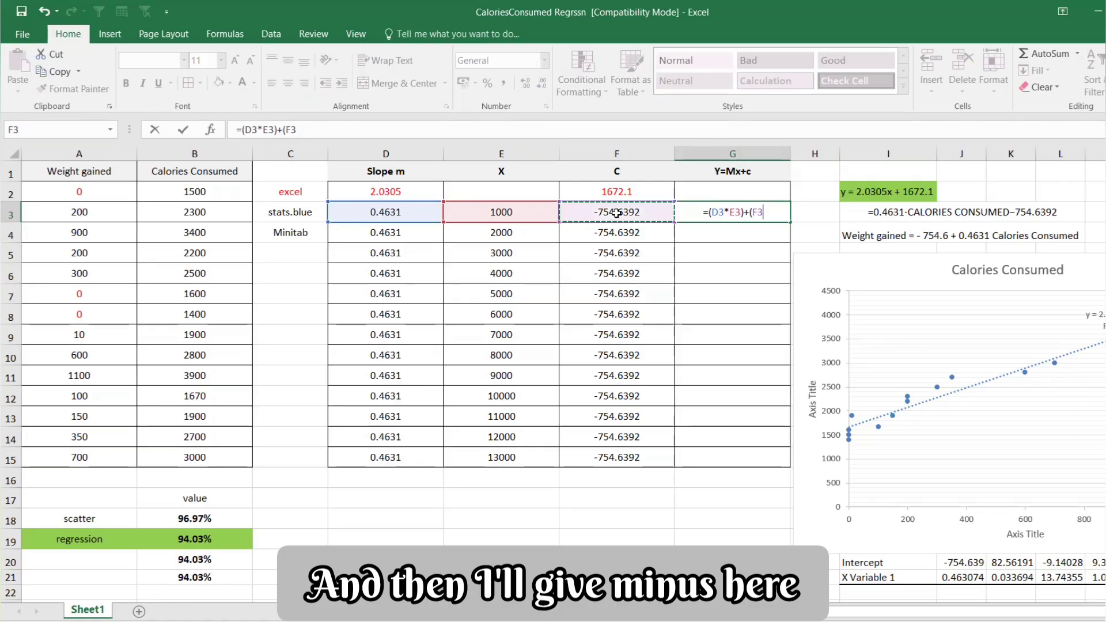
text())
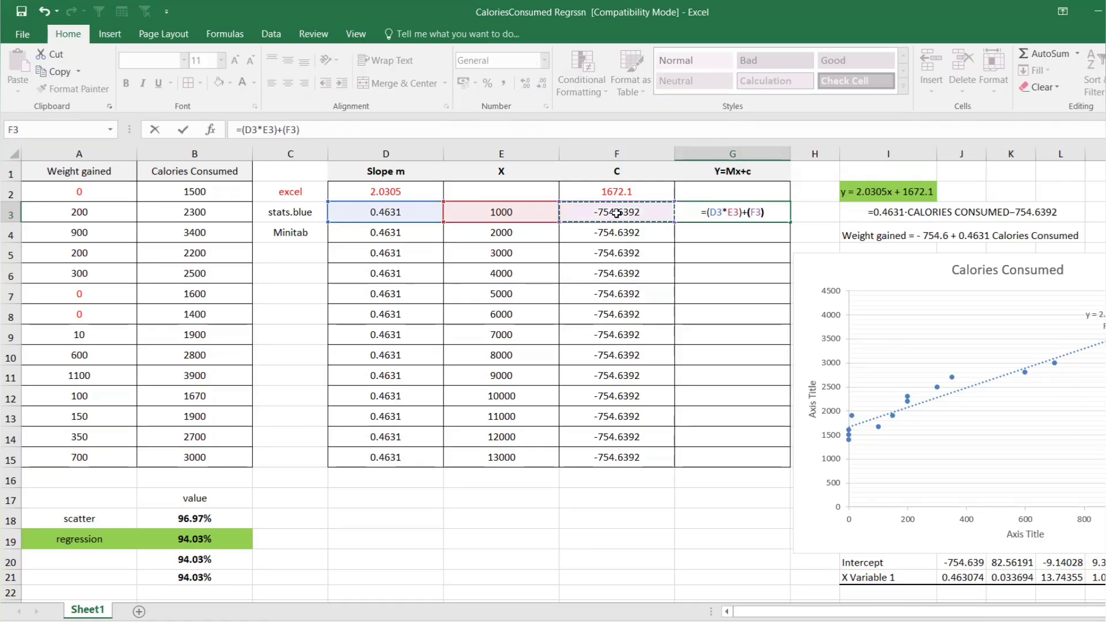
key(Return)
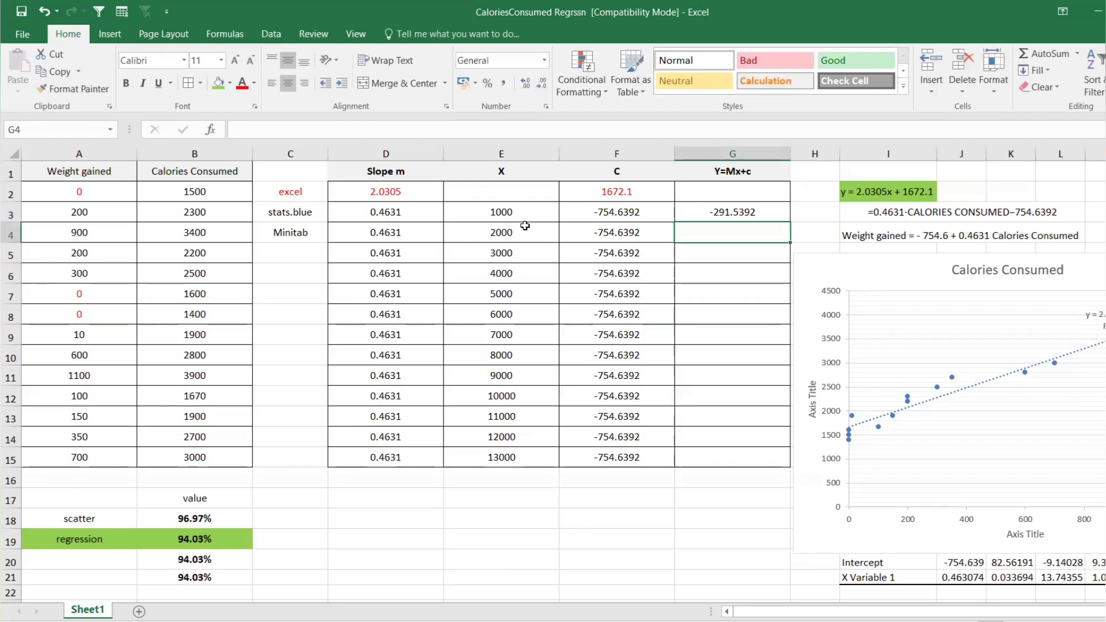
Fill the prediction formula from G3 down to G15.
click(525, 206)
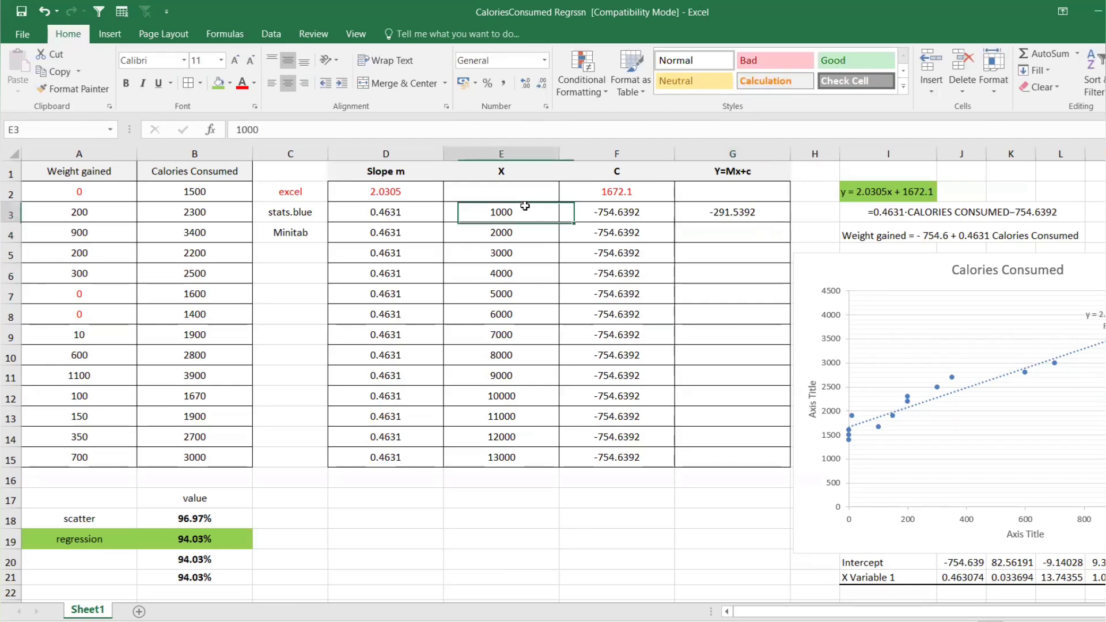
click(720, 211)
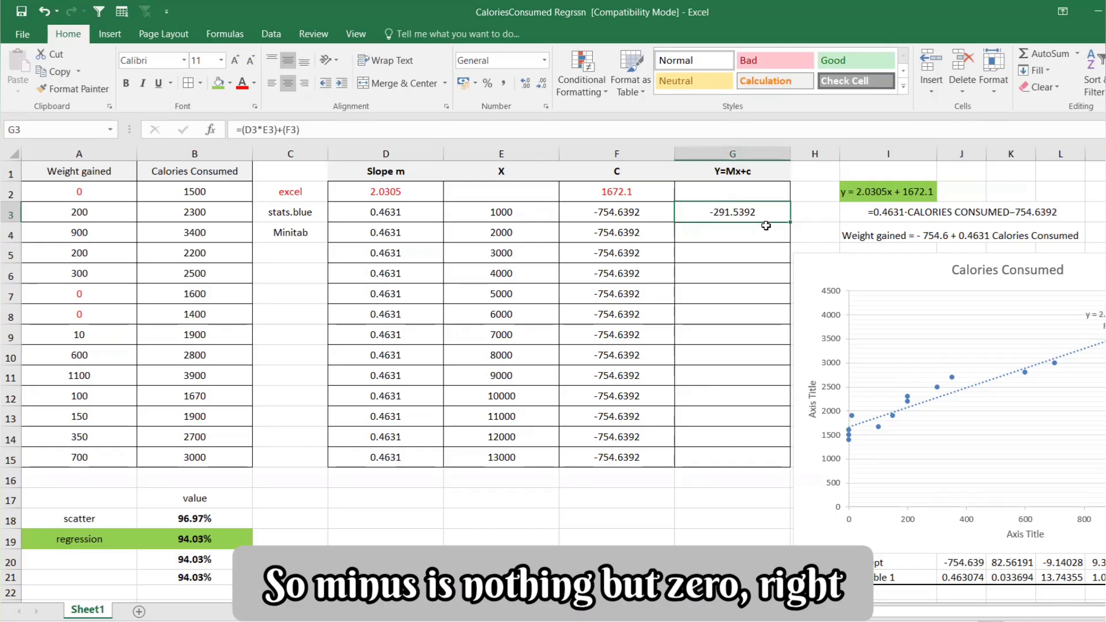
drag(792, 219, 769, 469)
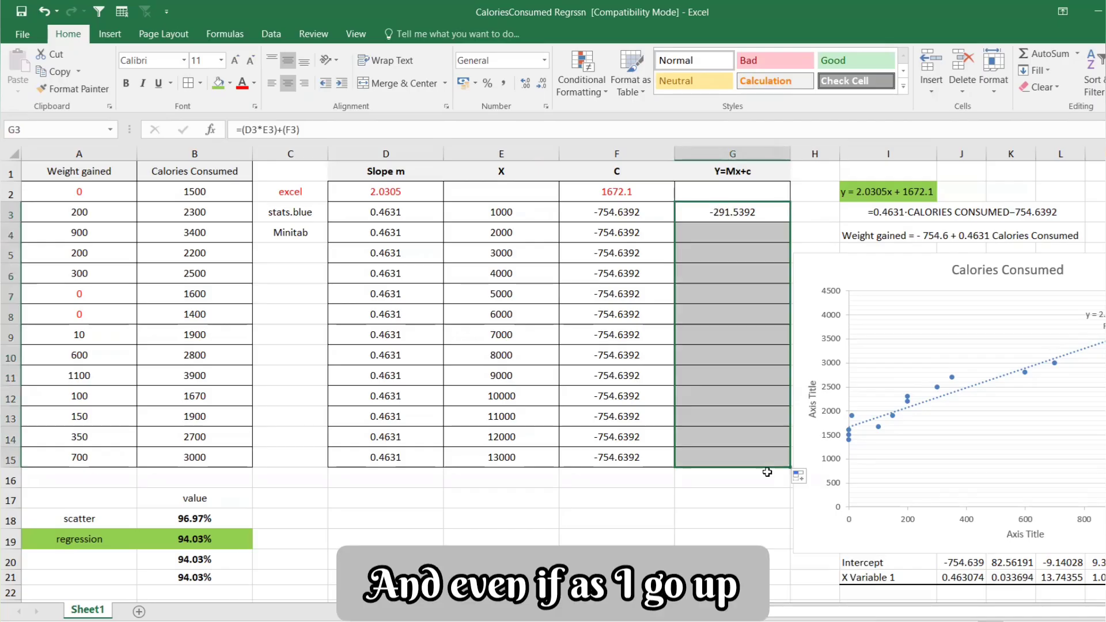
Format the predicted Y values in G3:G15 to show no decimal places.
drag(736, 212, 733, 459)
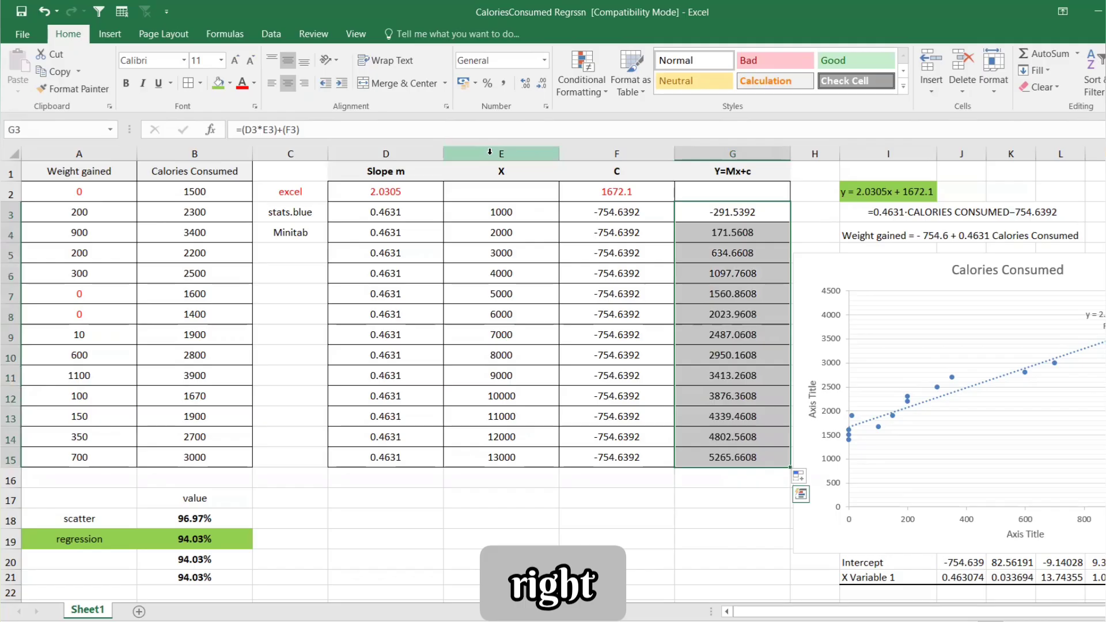
click(541, 83)
click(542, 83)
click(541, 83)
click(541, 83)
click(644, 298)
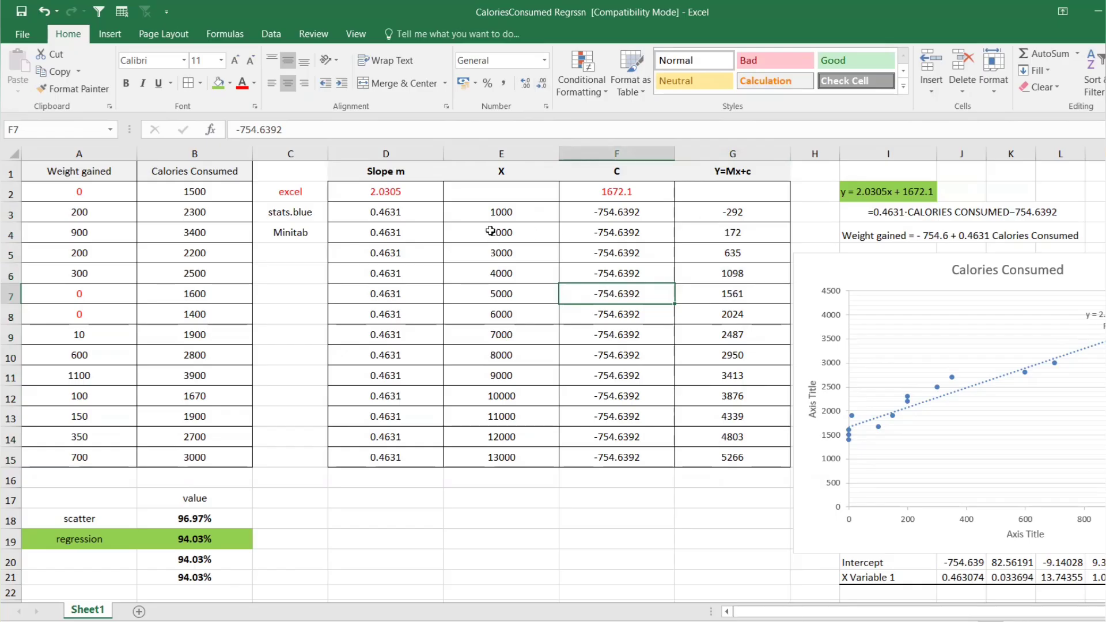
Examine the predicted Y values for the X values 2000 and 4000 in the prediction table.
drag(513, 215, 506, 458)
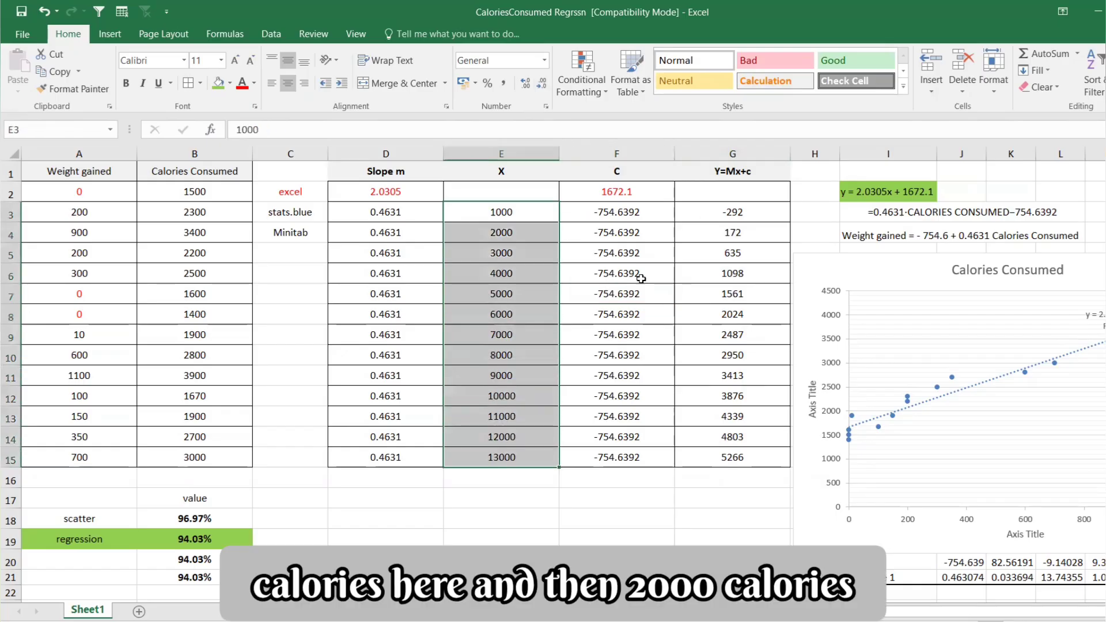
click(518, 239)
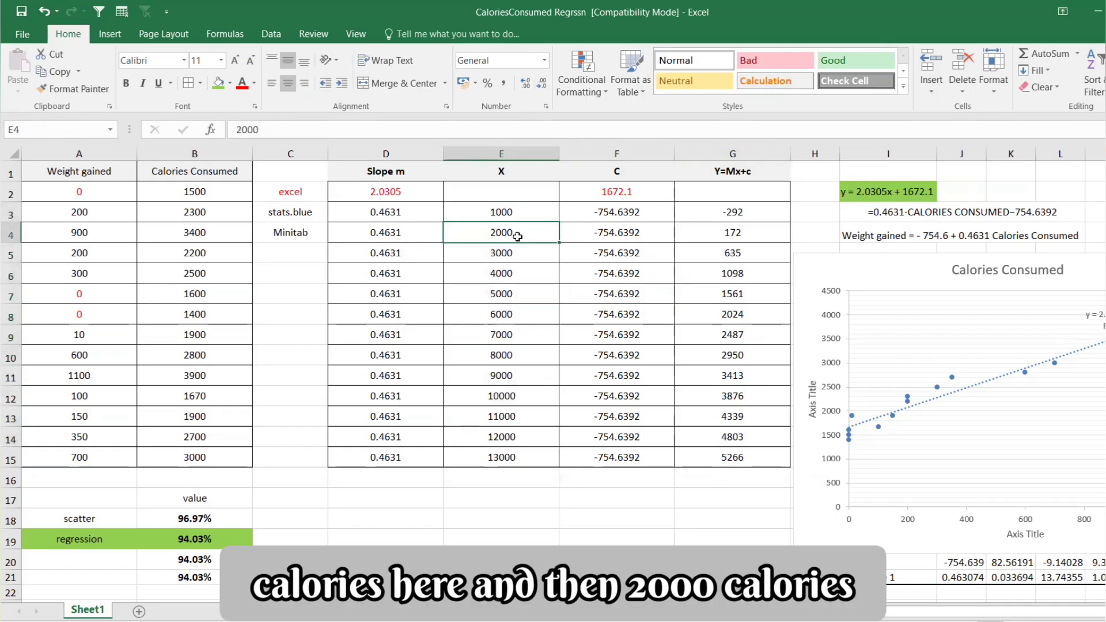
click(732, 234)
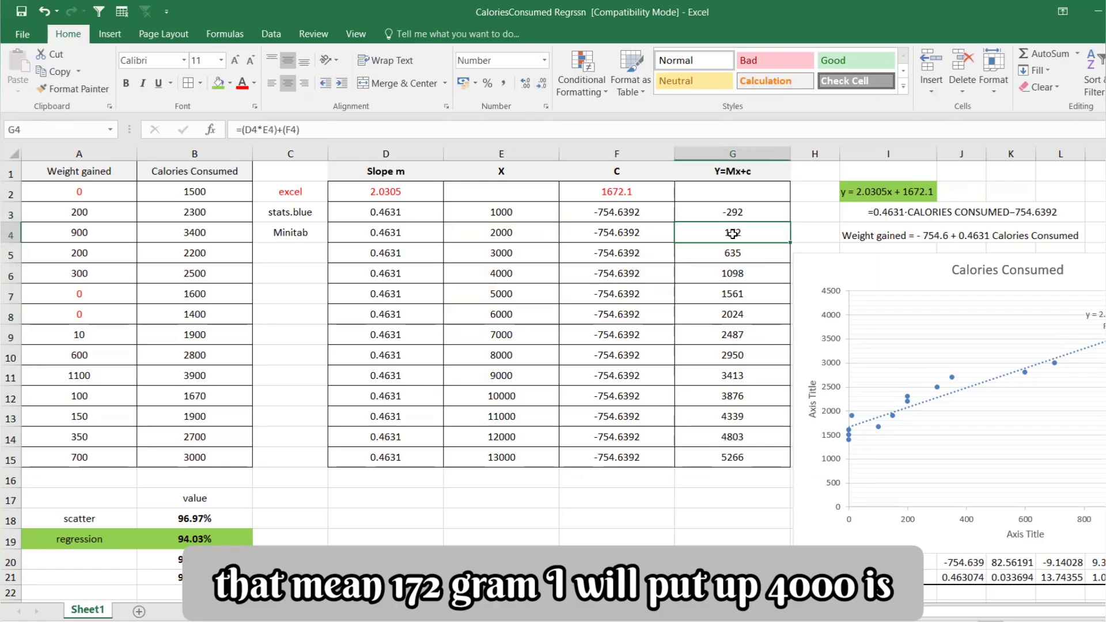
click(499, 280)
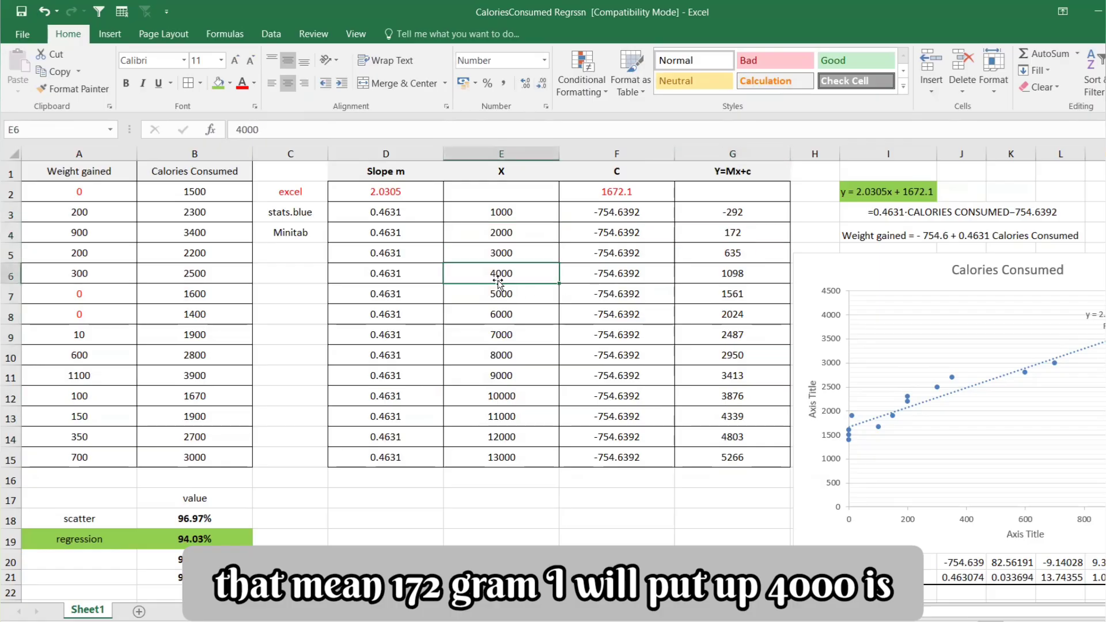
click(734, 269)
Copy the X values E3:E15, switch to the empty Minitab project and paste them into column C1 of Worksheet 1.
drag(504, 213, 525, 453)
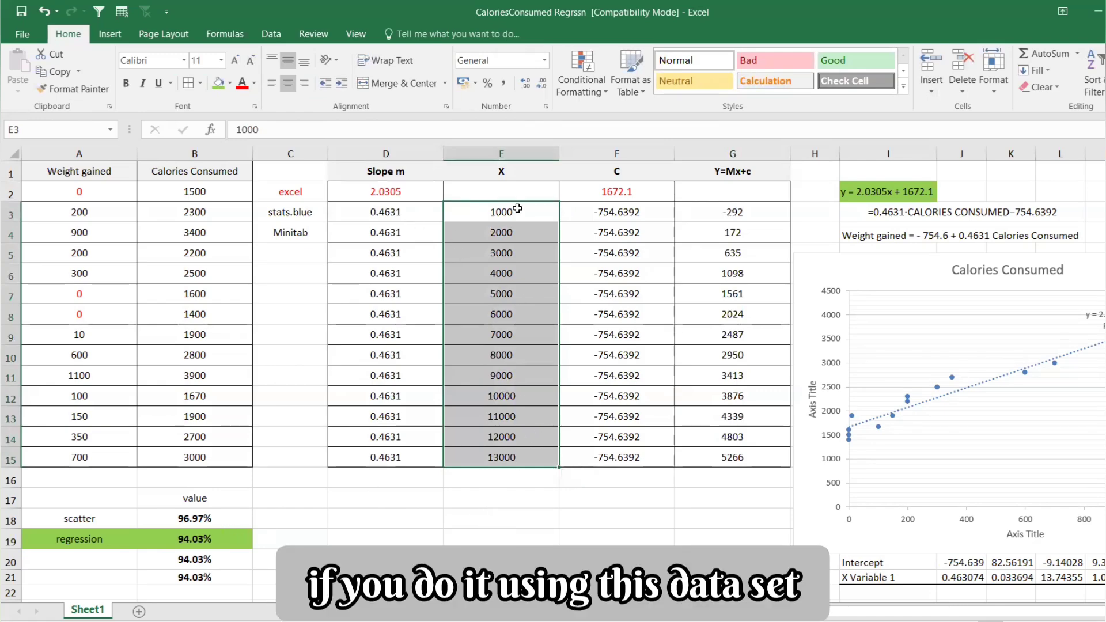
drag(504, 212, 518, 459)
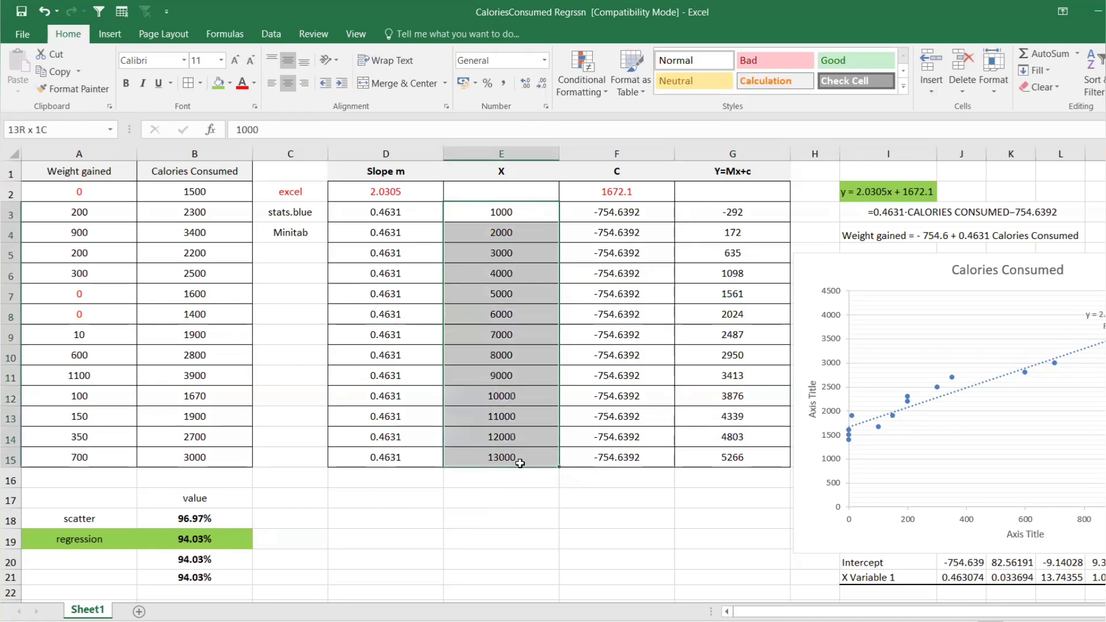
key(ctrl+c)
click(700, 615)
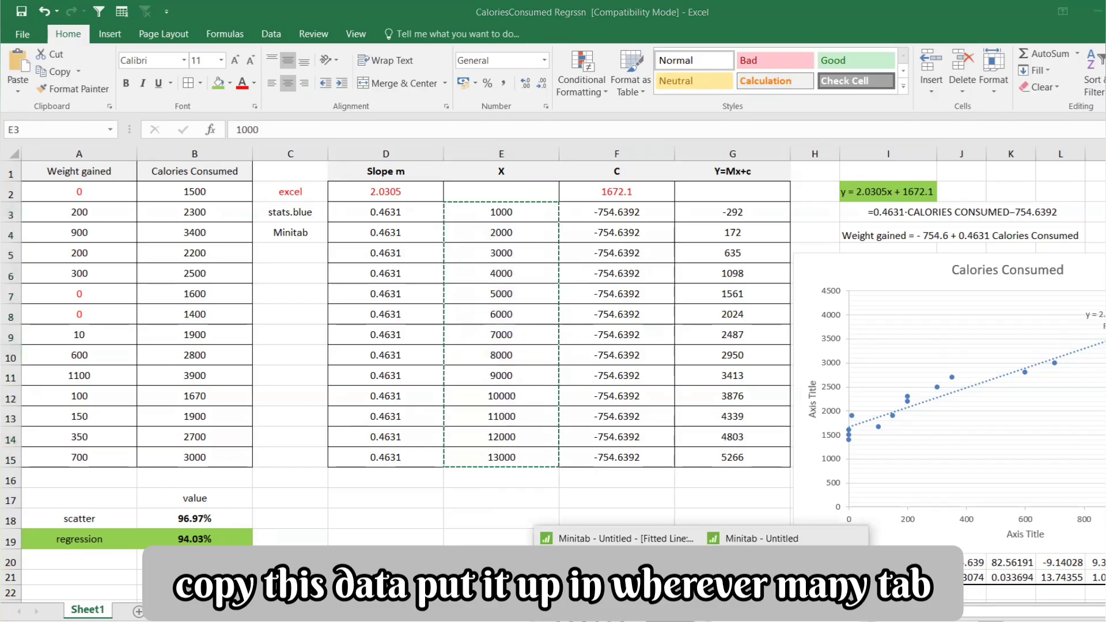
click(762, 538)
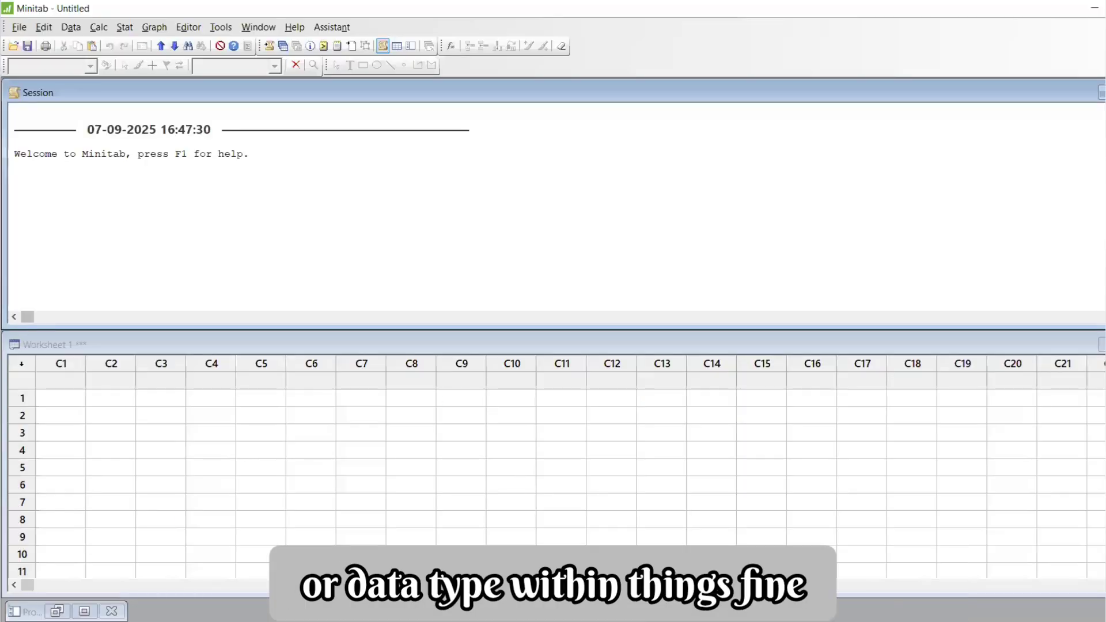
double_click(1020, 344)
click(51, 123)
key(ctrl+v)
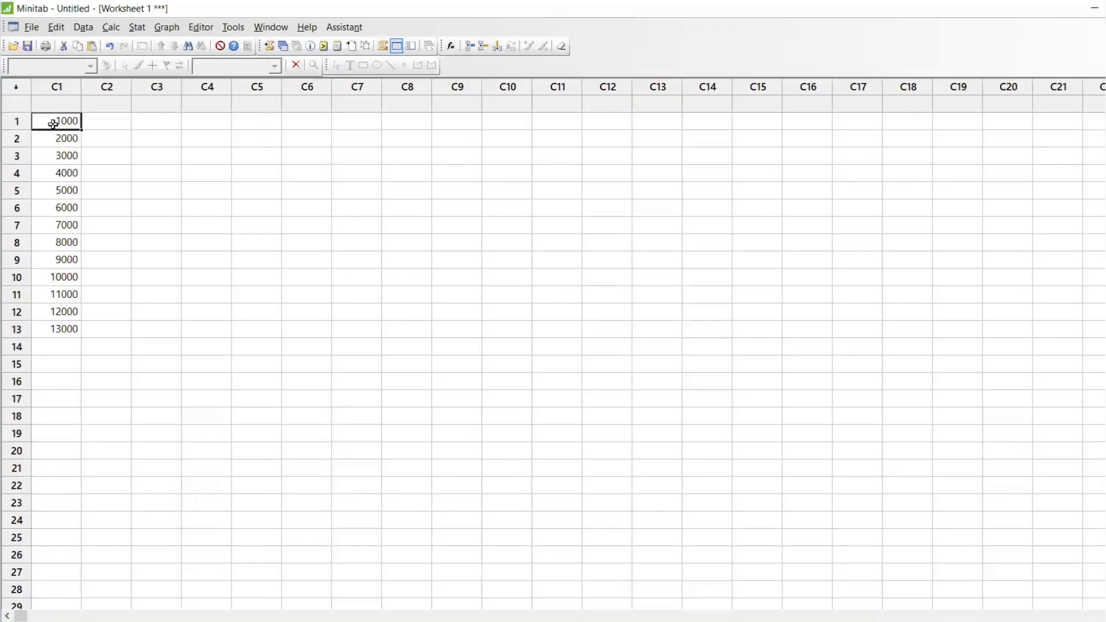
Copy the predicted Y values G3:G15 from the Excel sheet and paste them into column C2 of the Minitab worksheet.
key(alt+Tab)
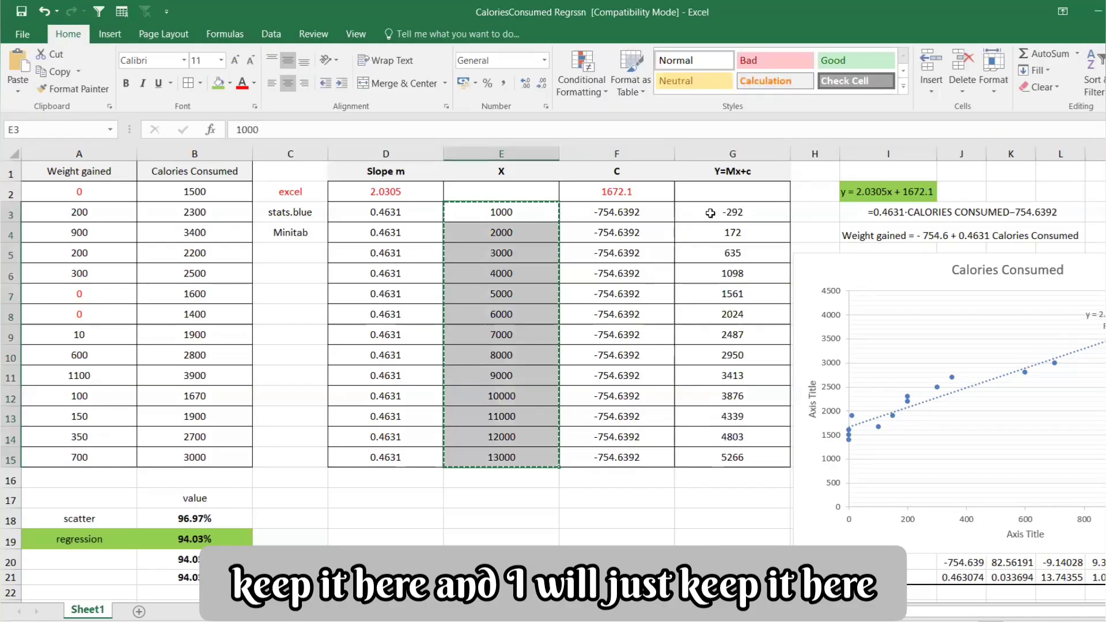
drag(710, 213, 718, 466)
key(ctrl+c)
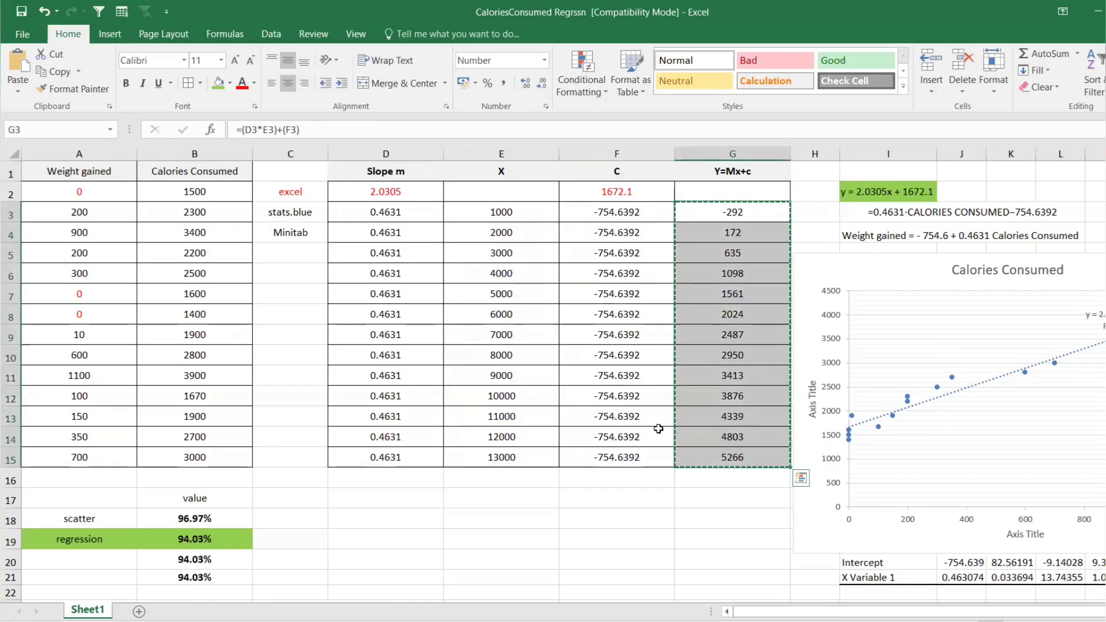
key(alt+Tab)
click(117, 127)
key(ctrl+v)
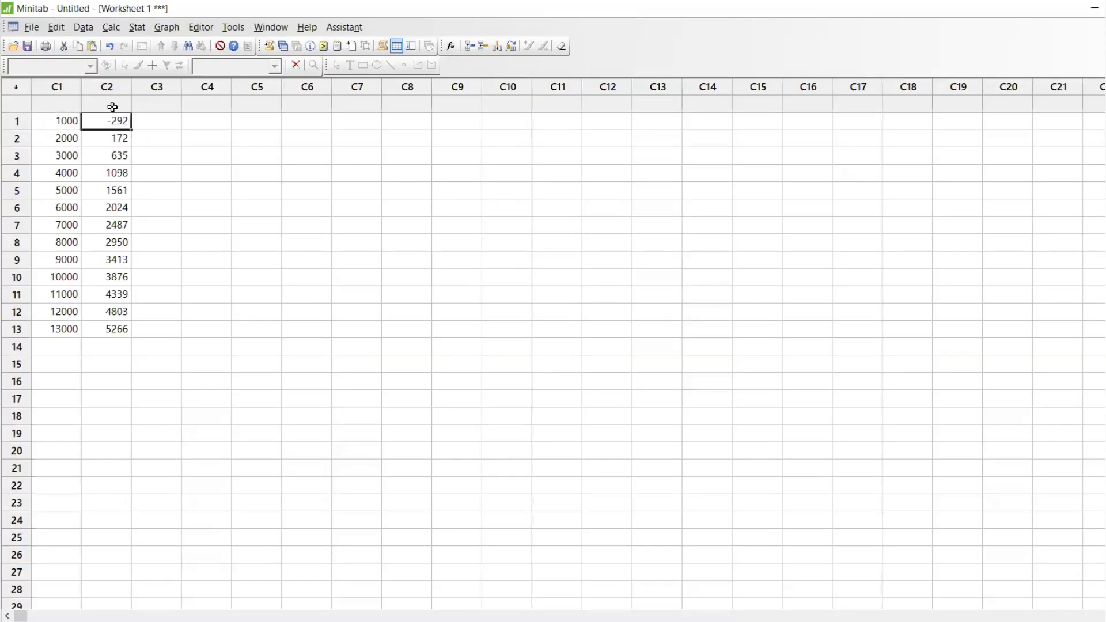
Name column C2 "y" and column C1 "x" in the worksheet.
click(116, 104)
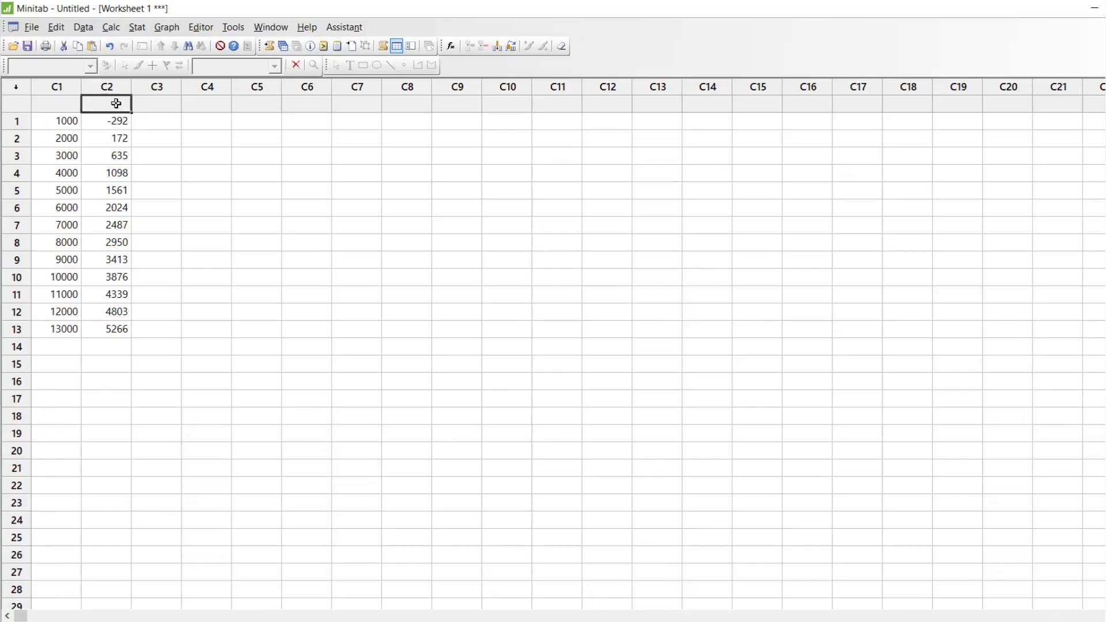
text(y)
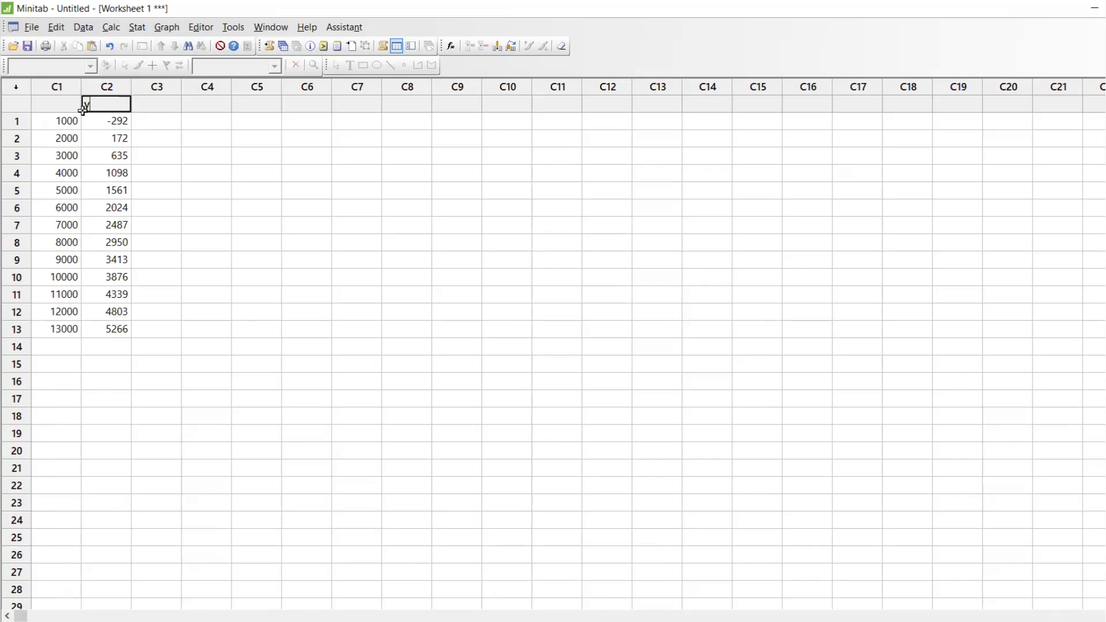
click(66, 102)
text(x)
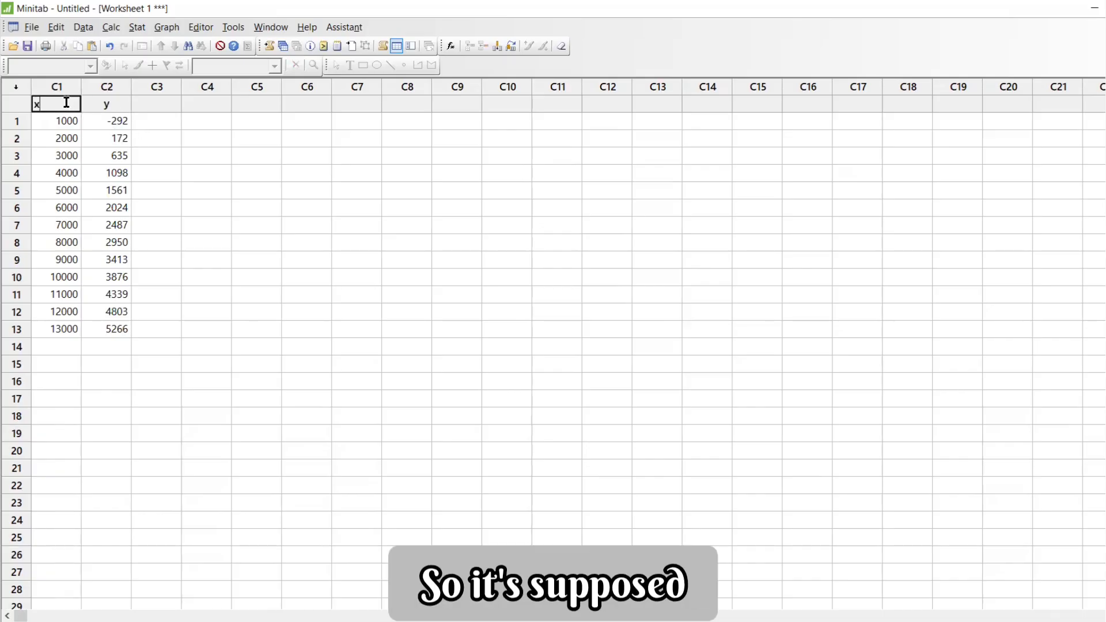
key(Return)
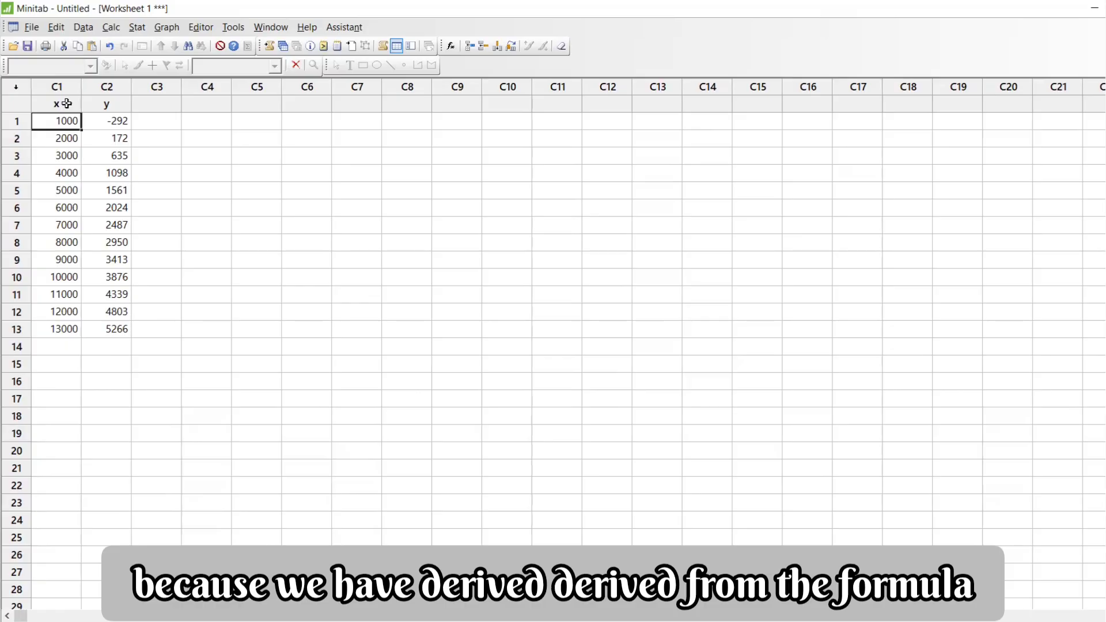
Create a linear regression Fitted Line Plot with y as the response and x as the predictor.
click(137, 29)
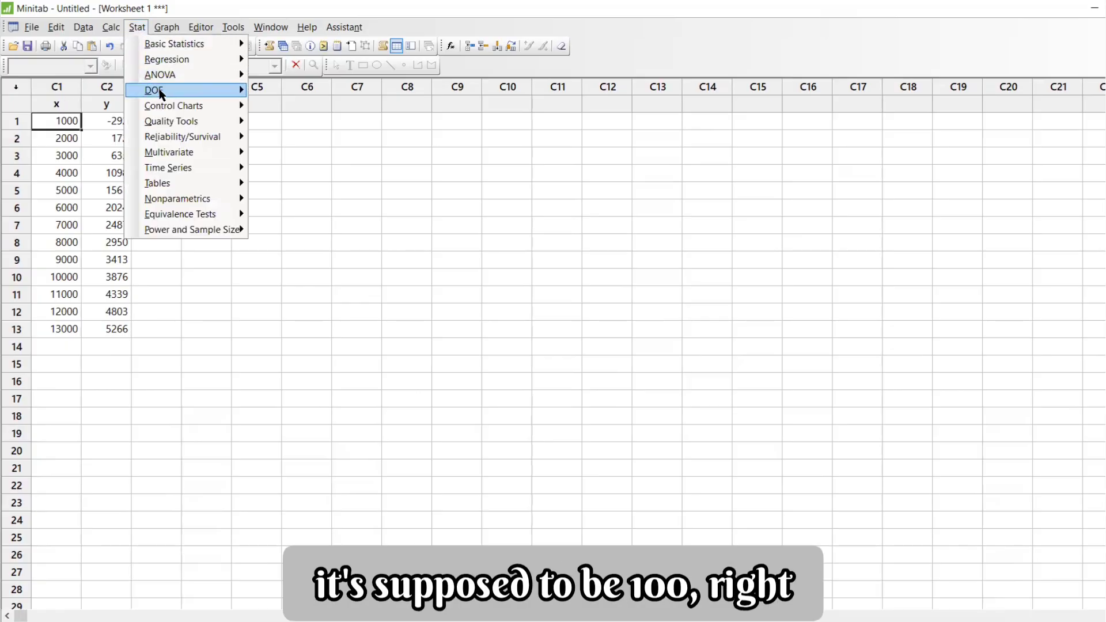
mouse_move(161, 92)
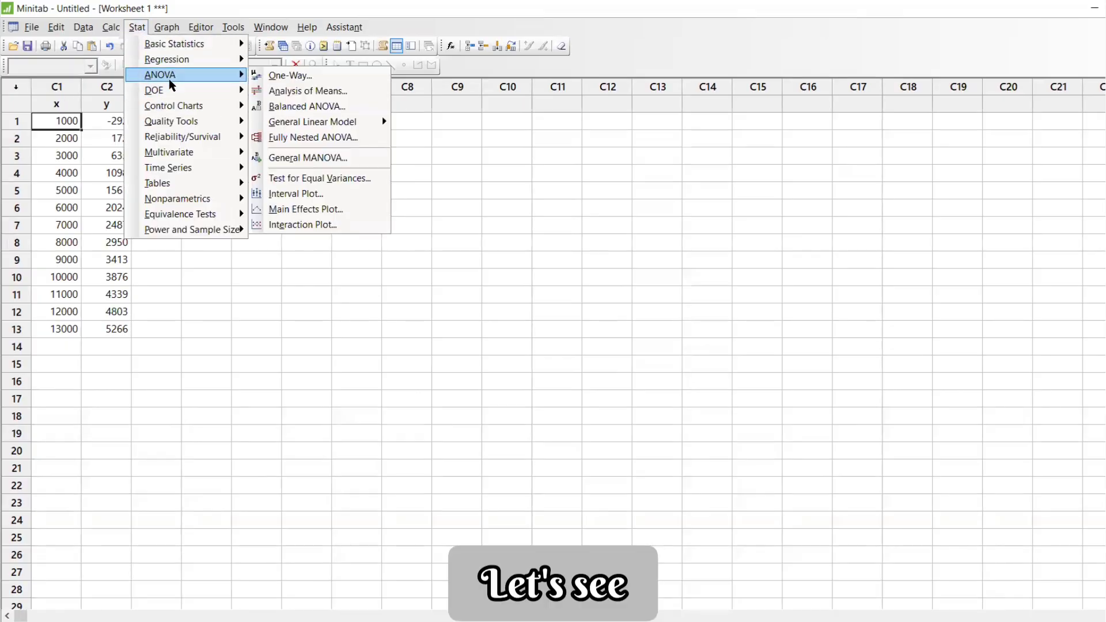
mouse_move(176, 61)
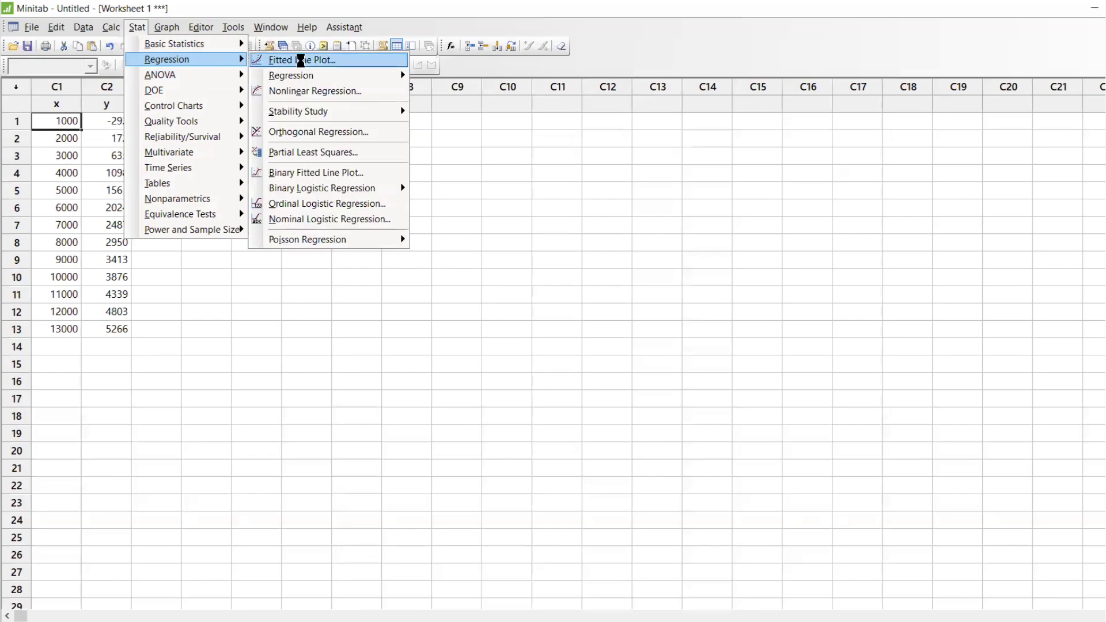
click(299, 59)
double_click(473, 281)
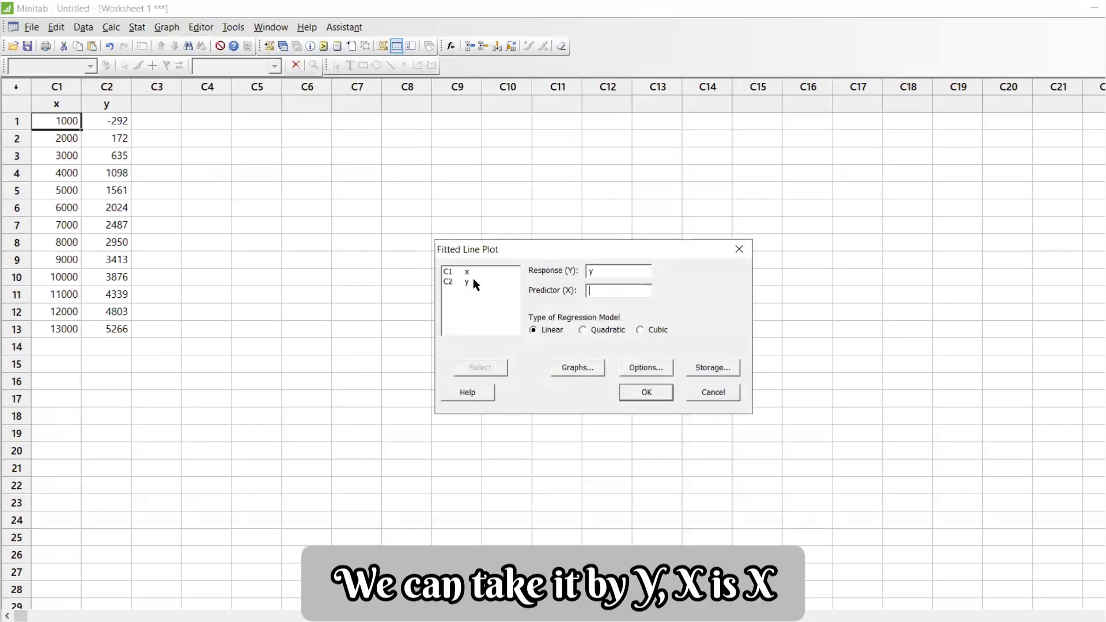
double_click(468, 271)
click(647, 393)
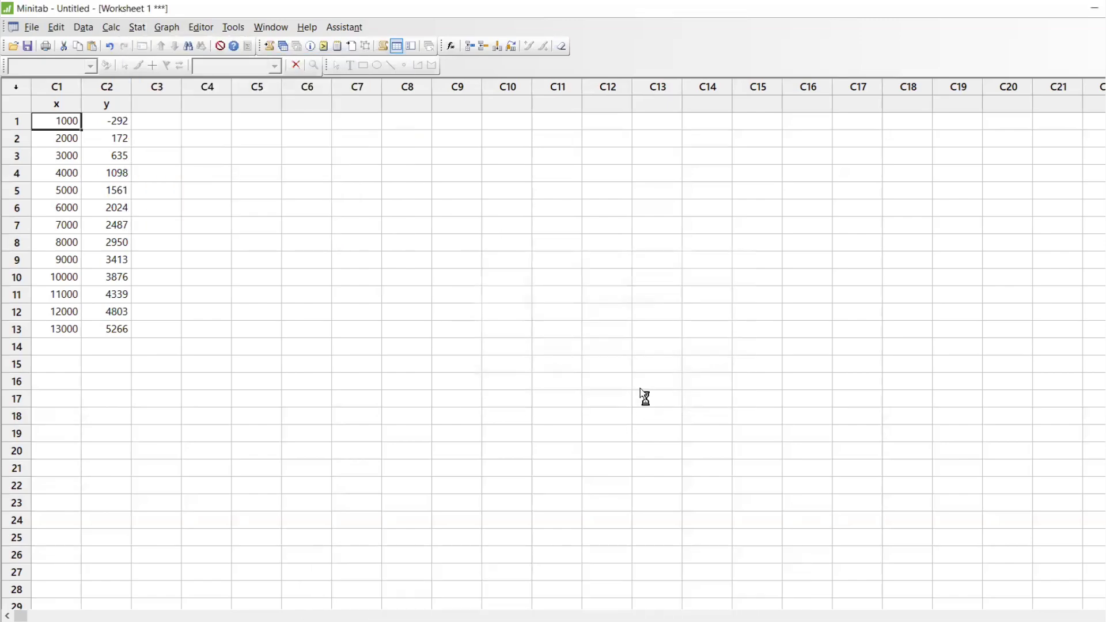
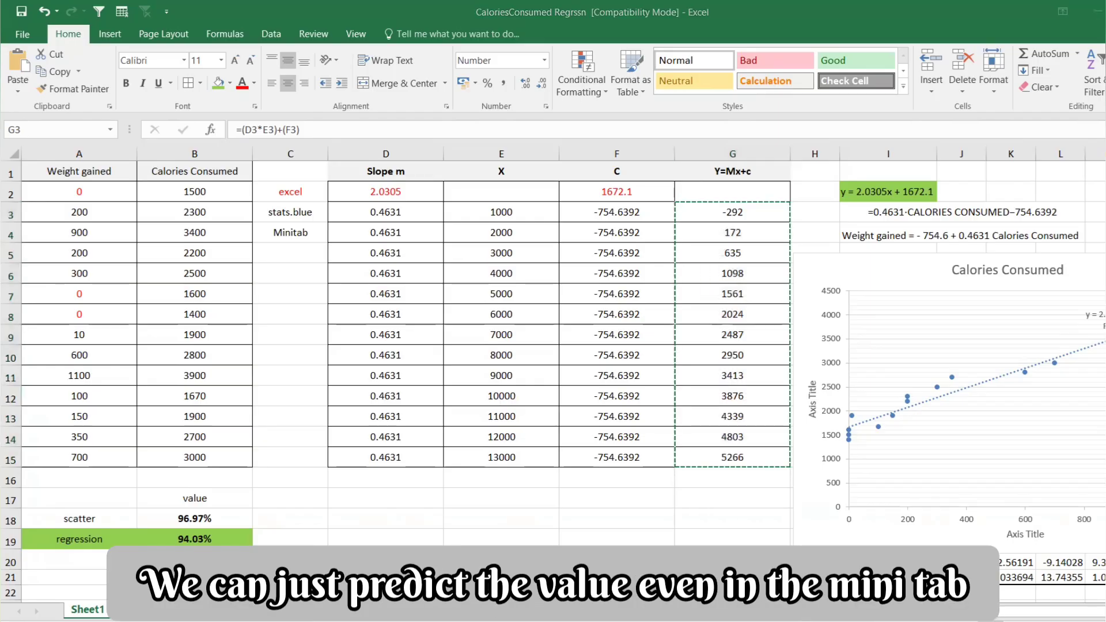
Switch to Minitab's y versus x plot and try the Assistant's Optimize Response regression, maximizing y with x as the continuous variable.
click(737, 583)
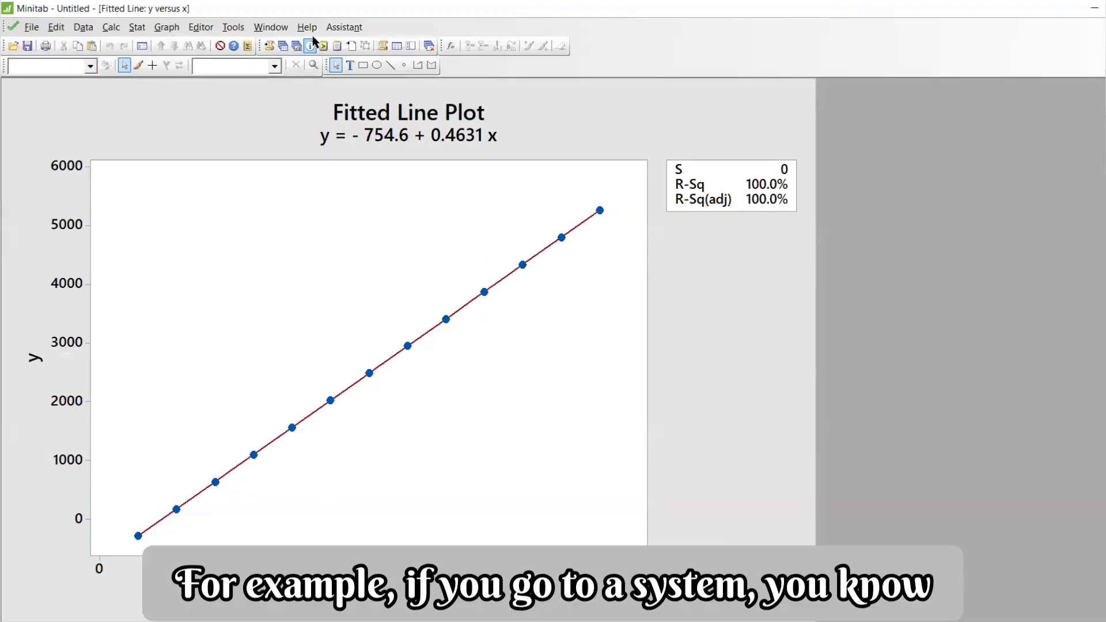
click(324, 28)
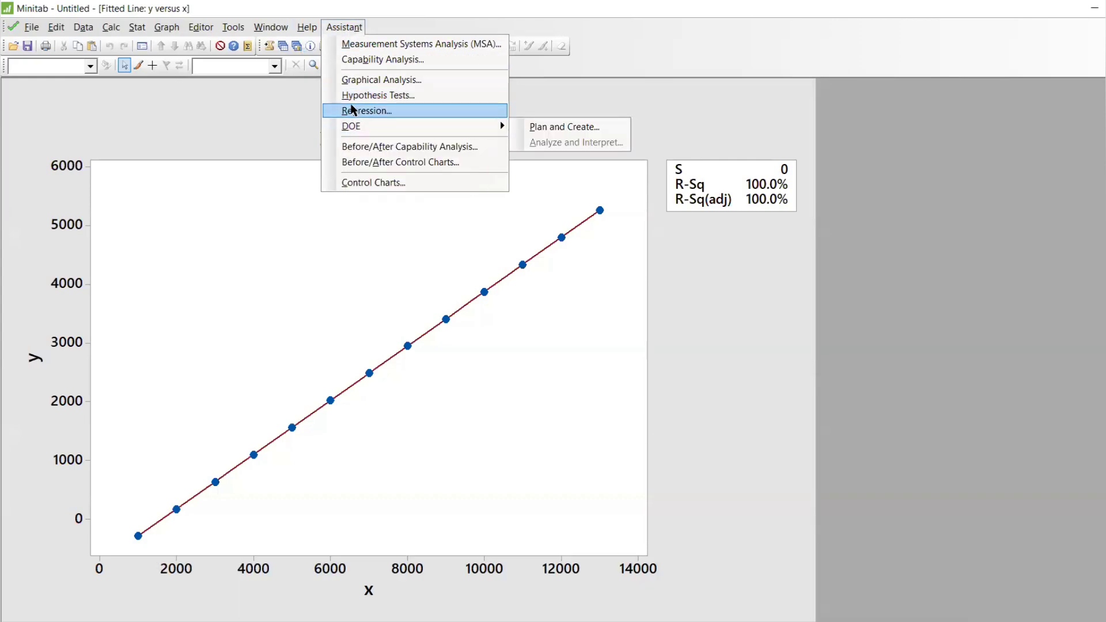
click(354, 110)
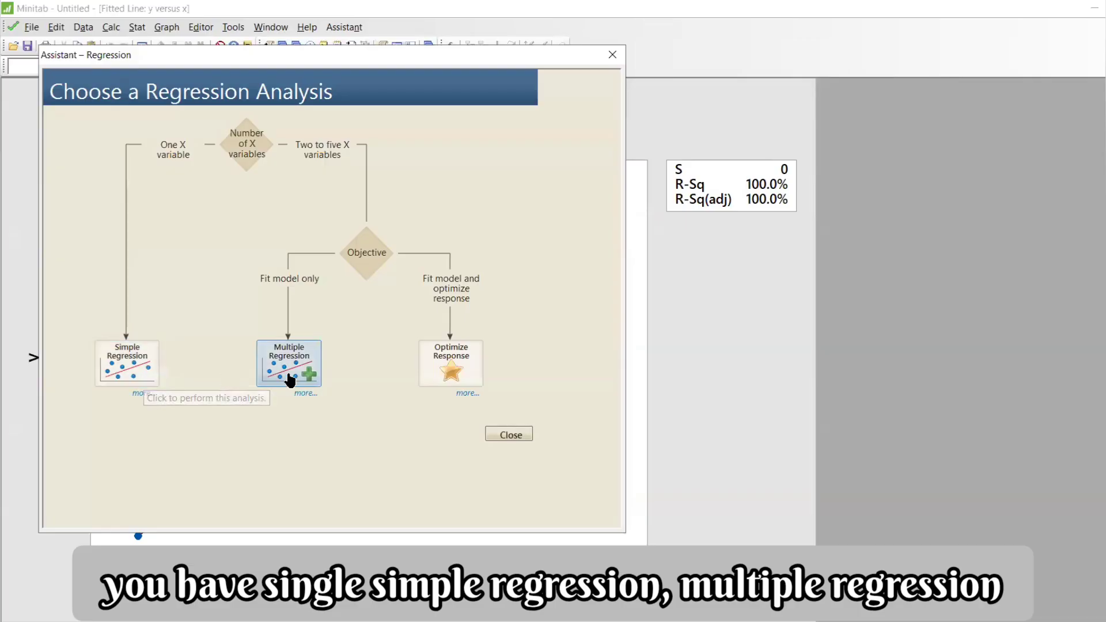
click(445, 367)
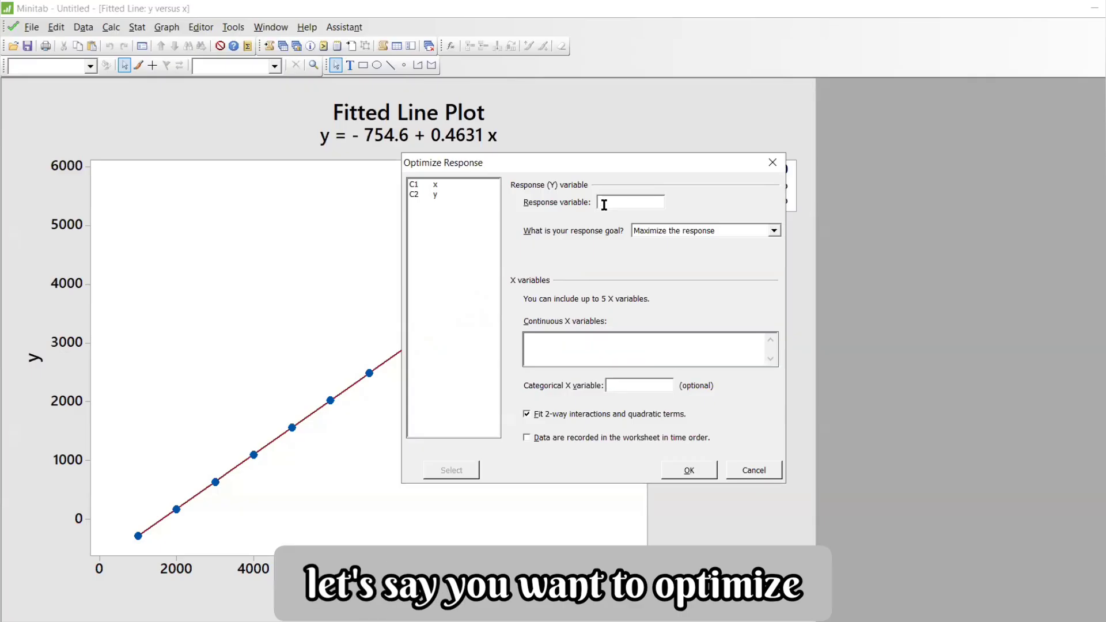
double_click(431, 195)
click(583, 357)
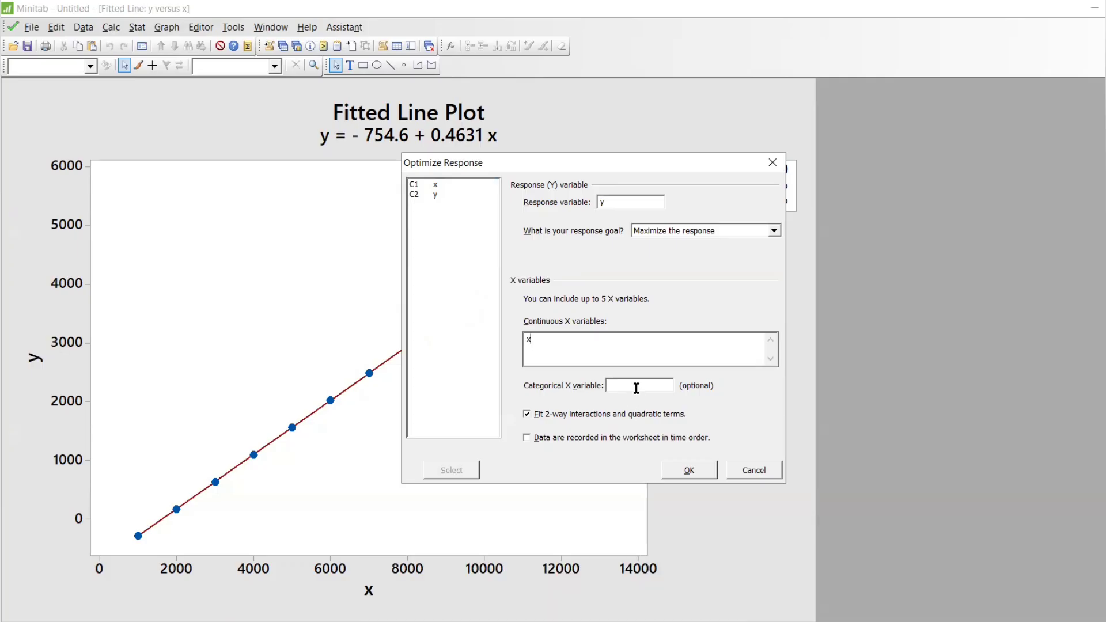
click(687, 473)
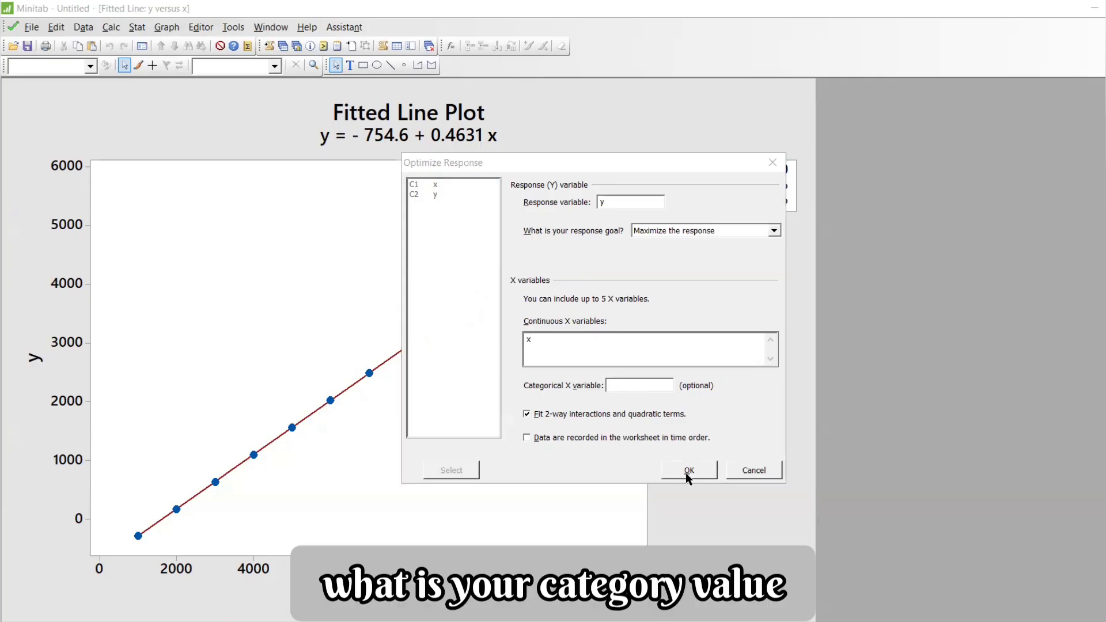
click(701, 362)
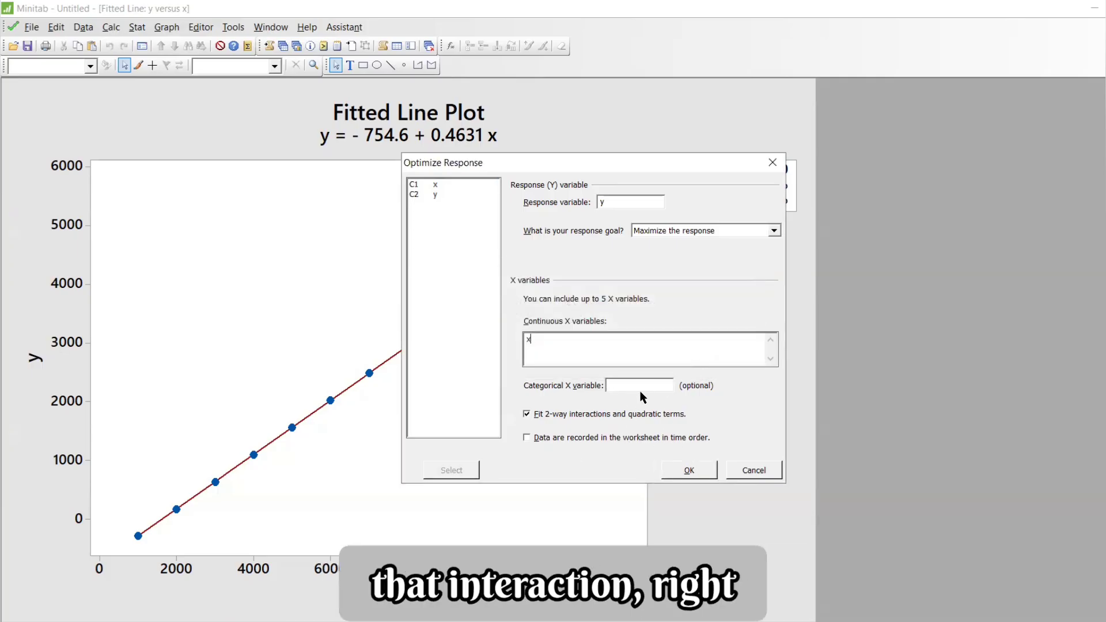
Try Optimize Response with x as the categorical X variable, look over the response goals and close the dialog.
double_click(429, 185)
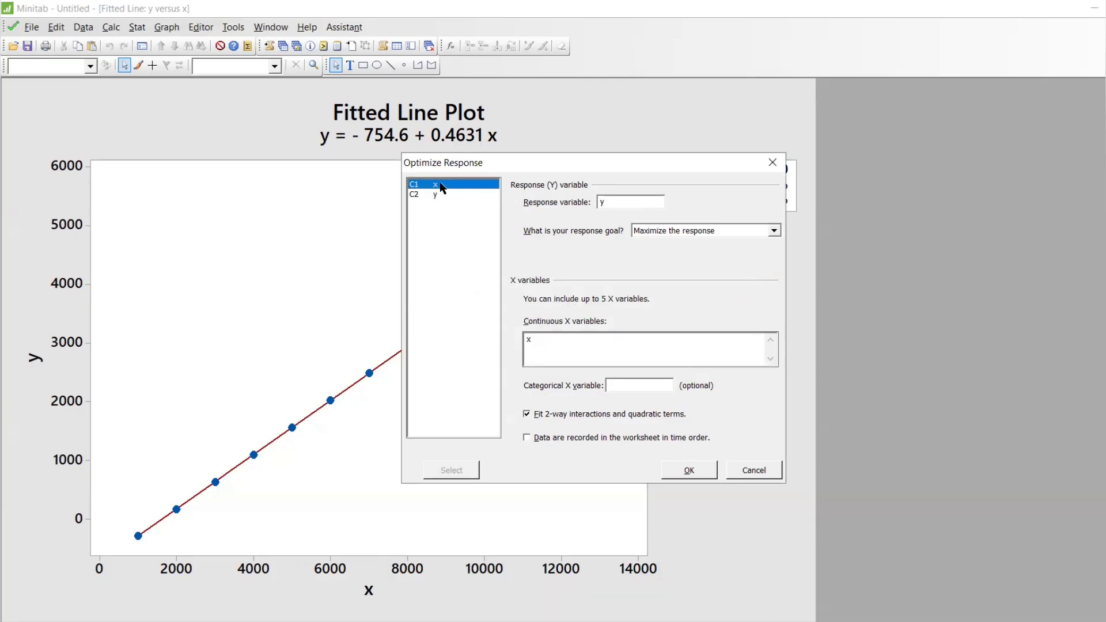
click(689, 470)
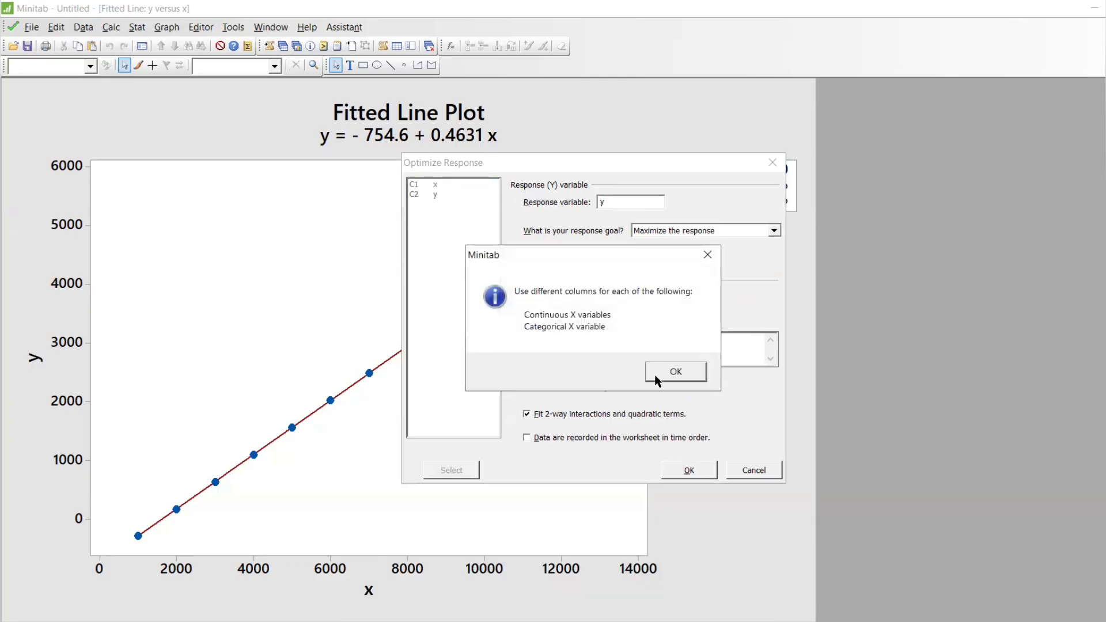
click(657, 373)
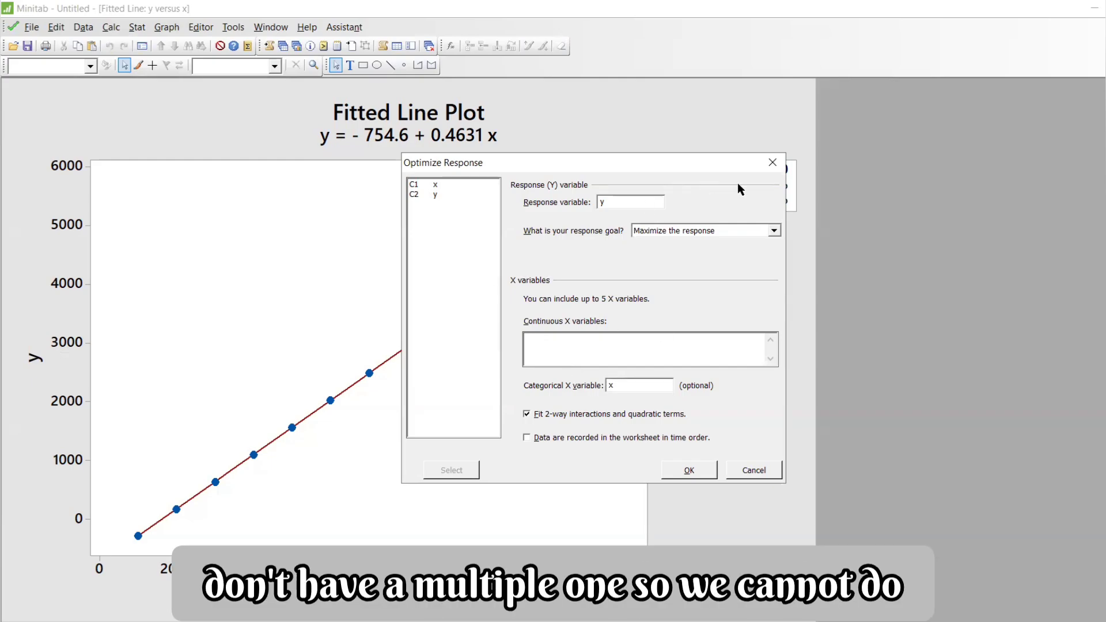
click(741, 226)
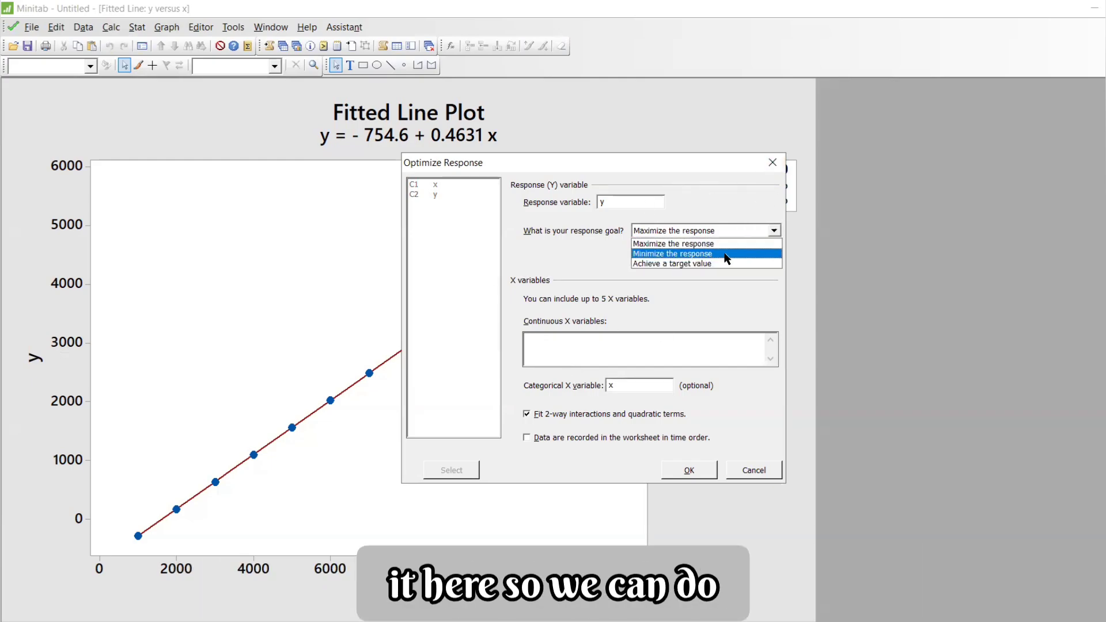
click(774, 163)
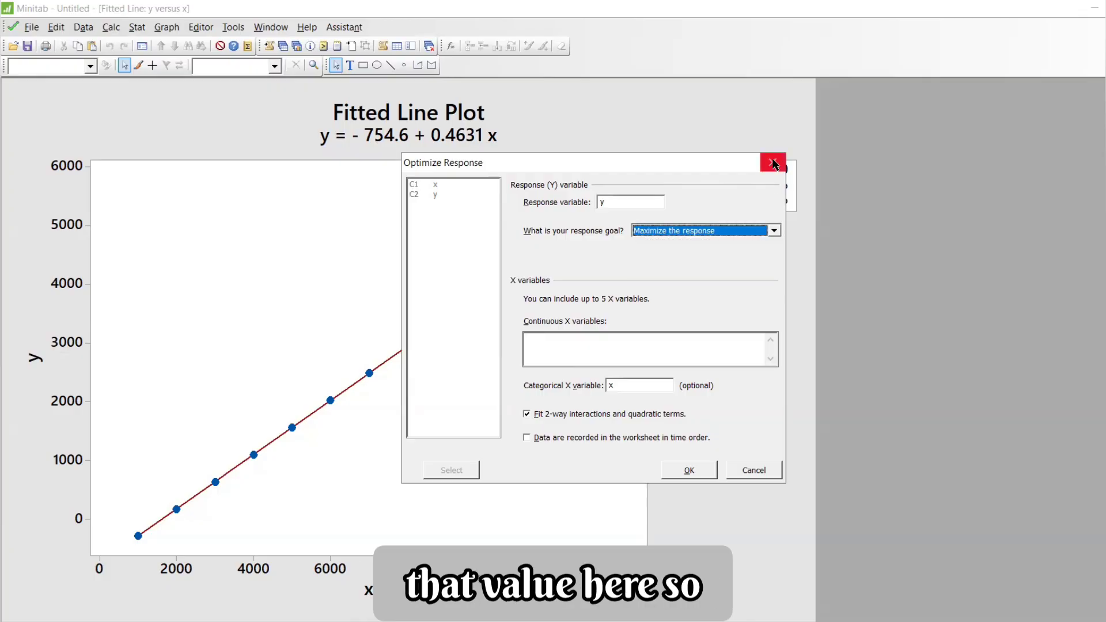
click(774, 163)
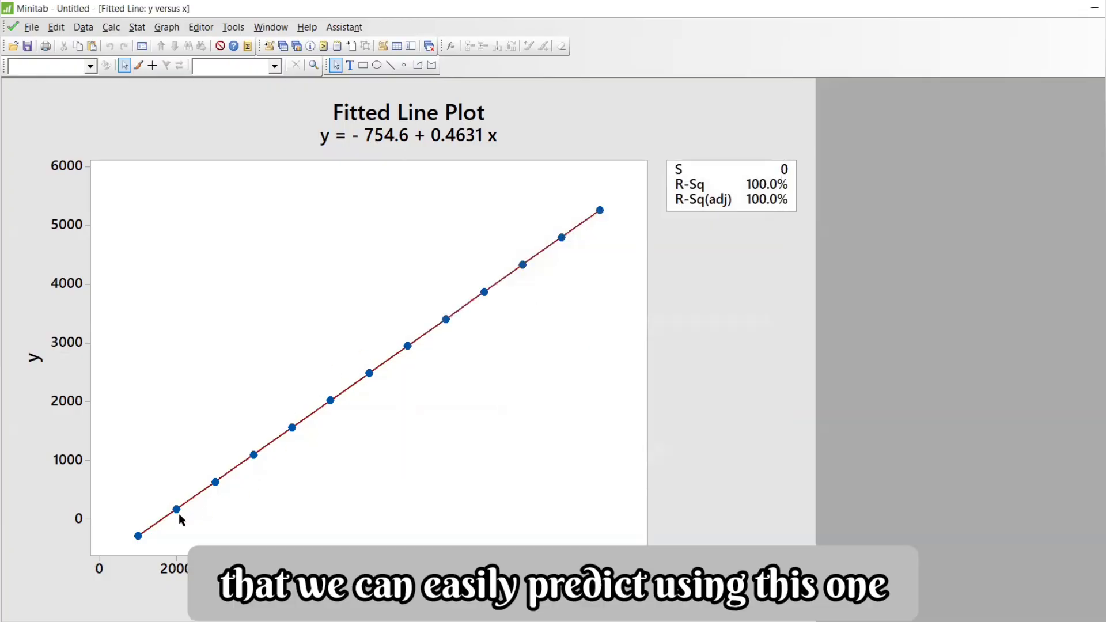
click(201, 27)
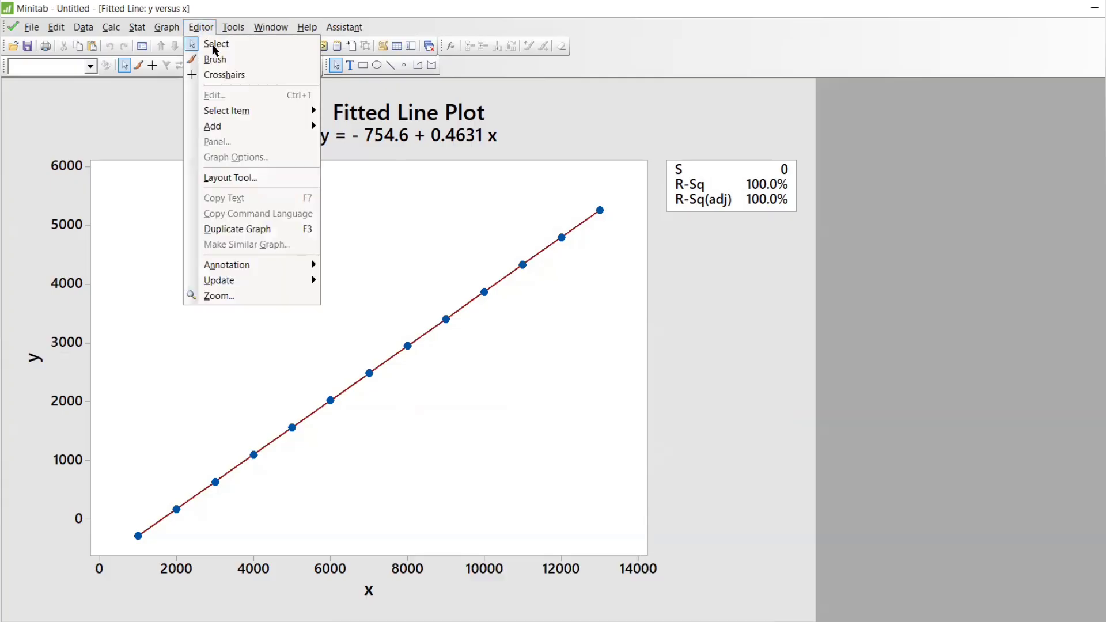
click(248, 177)
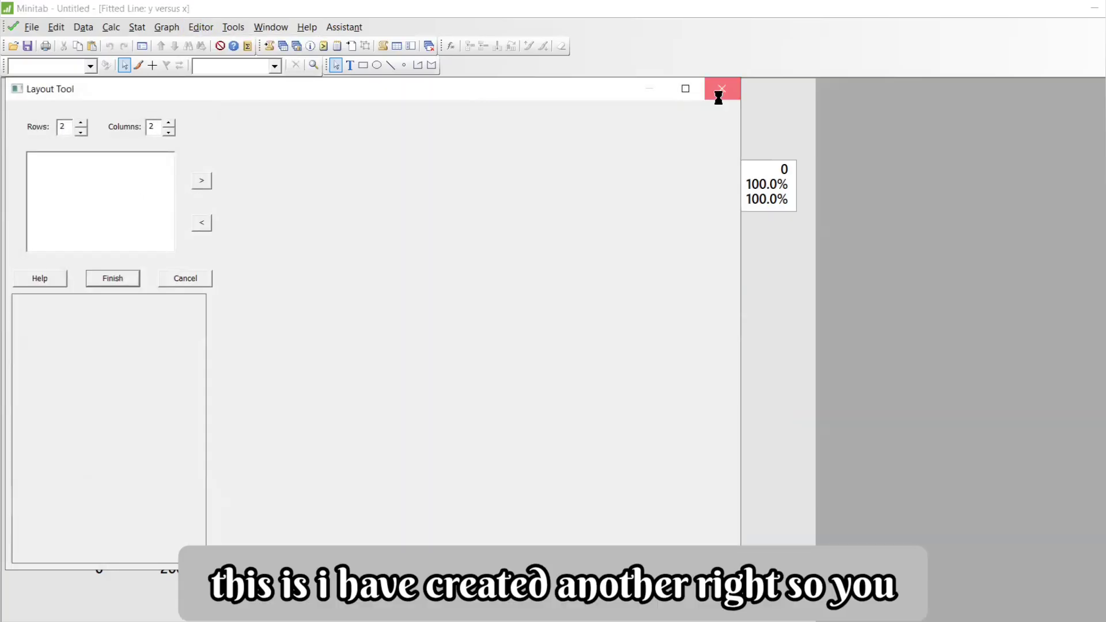
click(721, 90)
Switch to the Minitab project with the Weight gained versus Calories Consumed fitted line plot and dismiss its subtitle editing dialog.
click(785, 576)
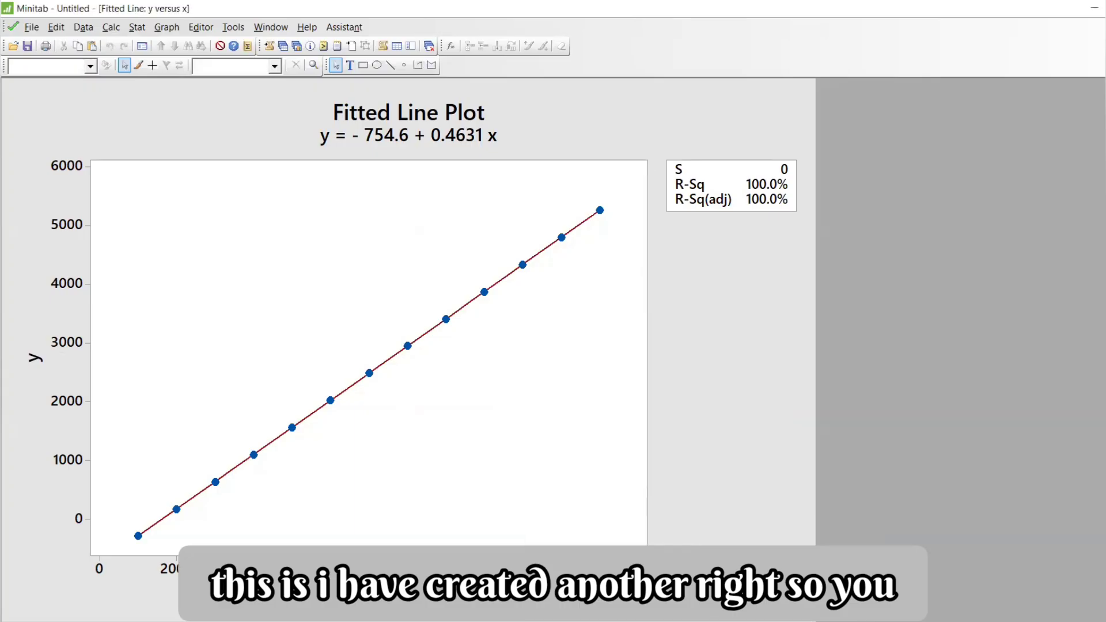
mouse_move(698, 620)
click(614, 576)
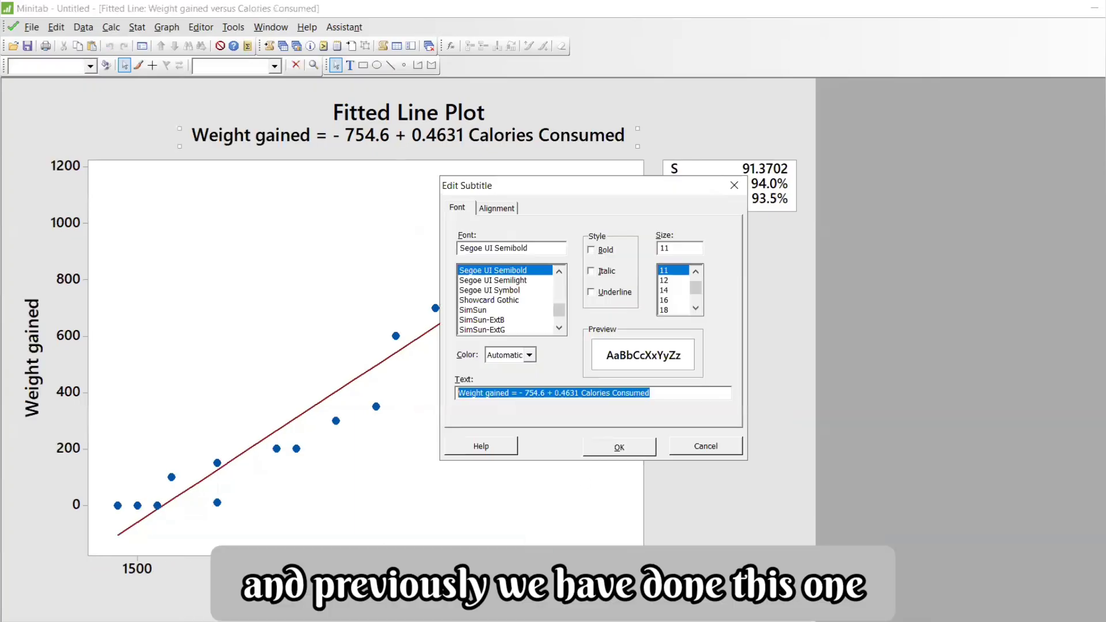
click(735, 185)
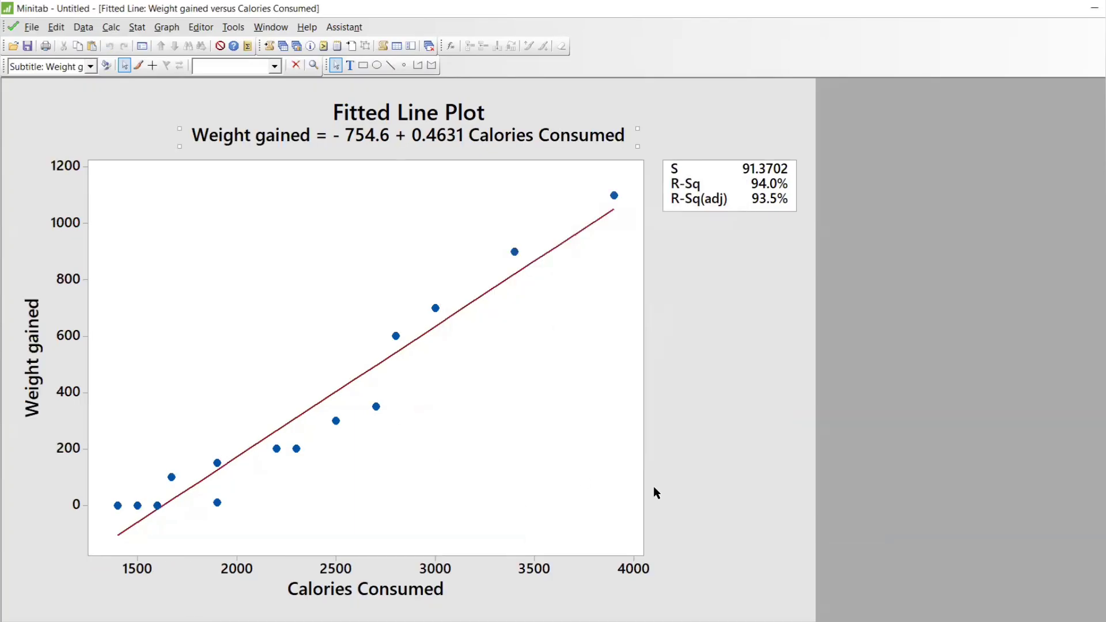
Switch to the Excel sheet and compare the slope and intercept rows for excel, stats.blue and Minitab.
key(alt+Tab)
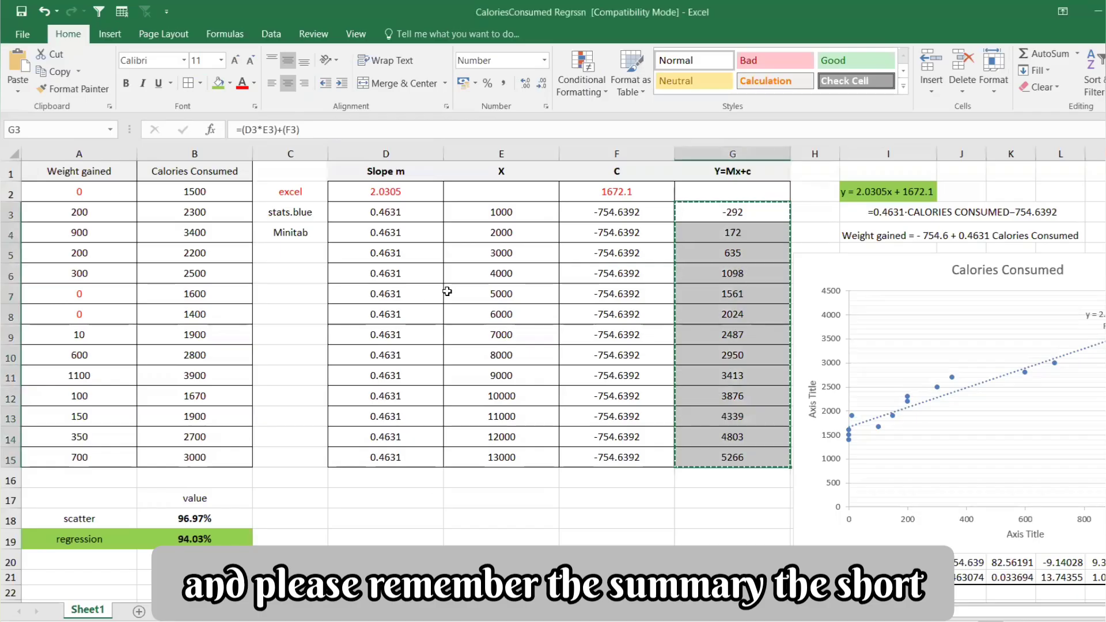
click(448, 291)
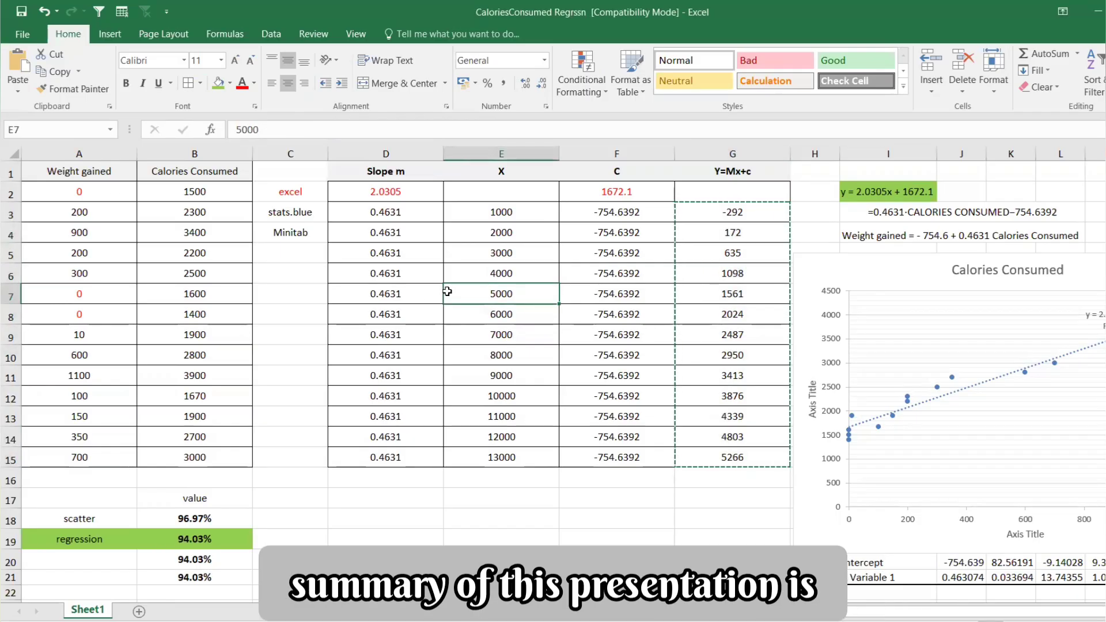
click(318, 193)
drag(367, 194, 634, 190)
drag(294, 214, 703, 228)
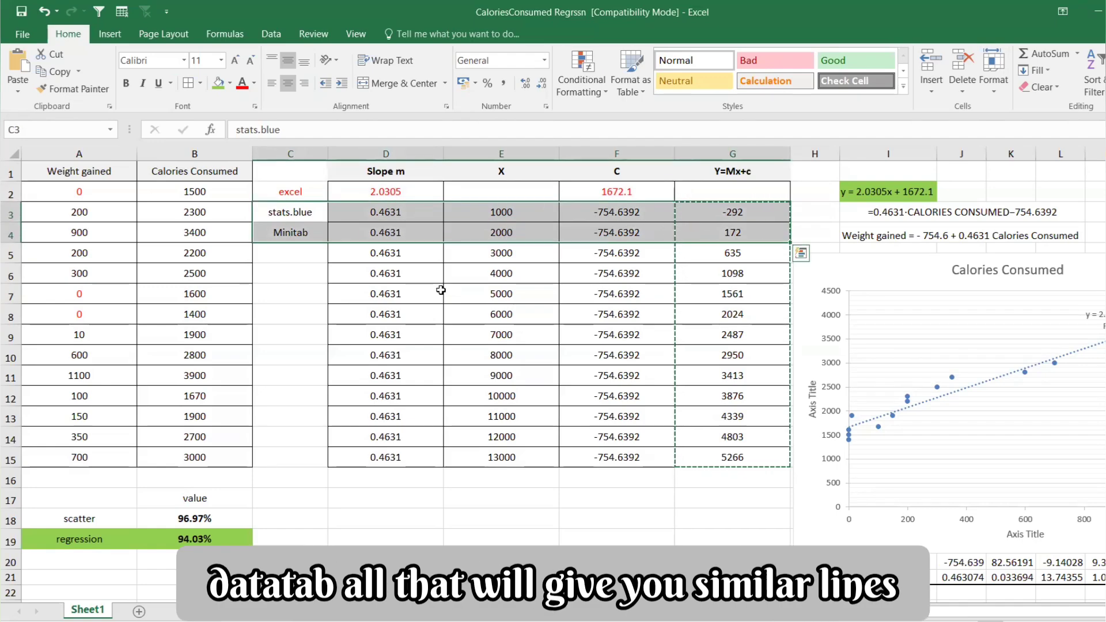